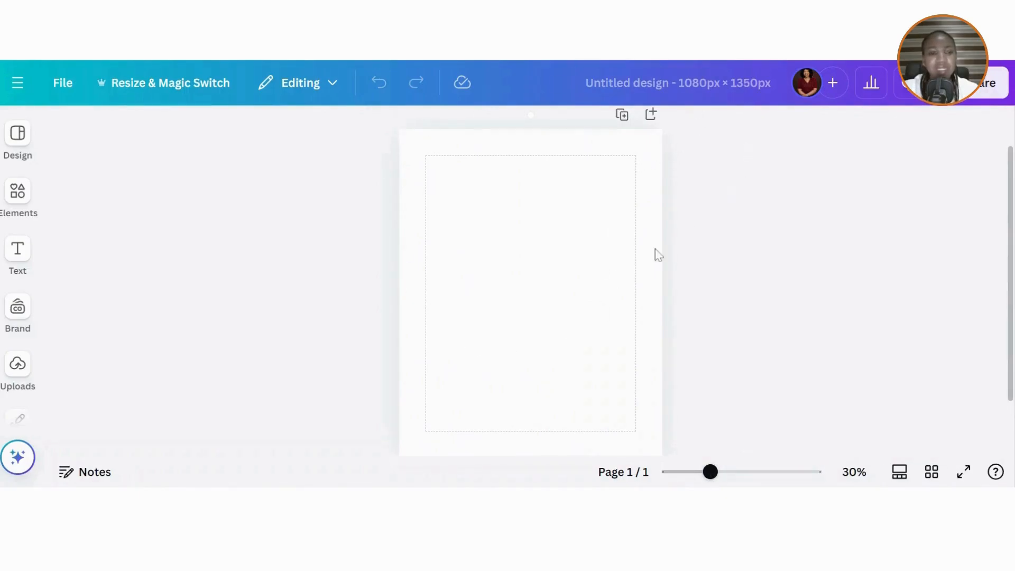
- Add the 'Hands in Worship' crowd photo from Elements and set it as the page background
{"action": "left_click", "coordinate": [16, 203]}
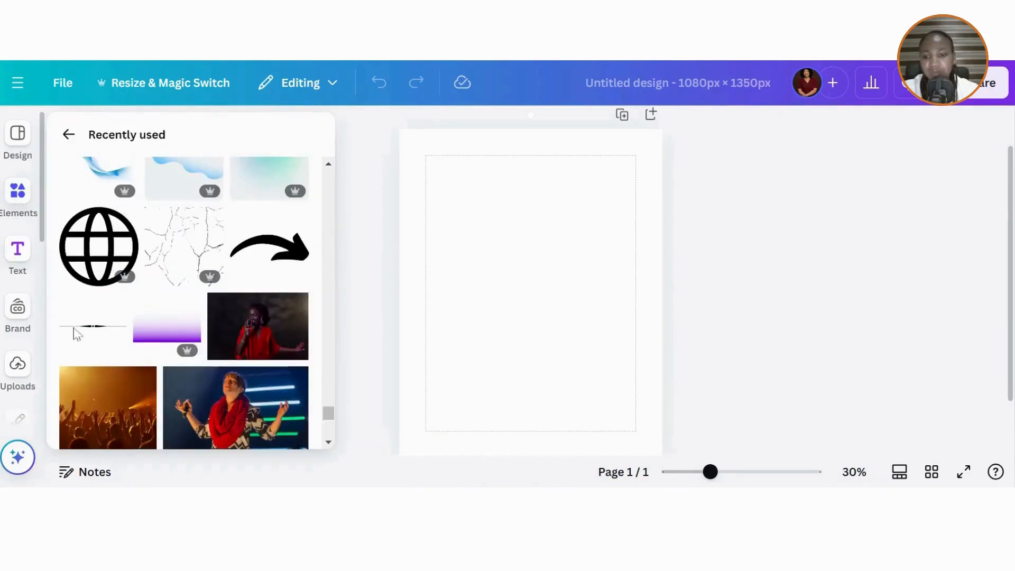
{"action": "left_click", "coordinate": [96, 401]}
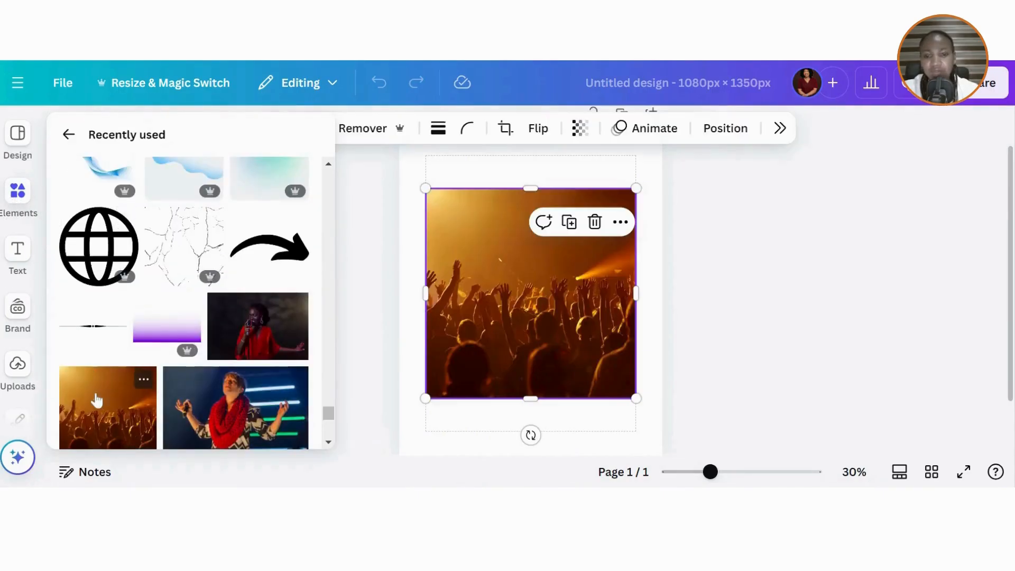
{"action": "left_click", "coordinate": [144, 383]}
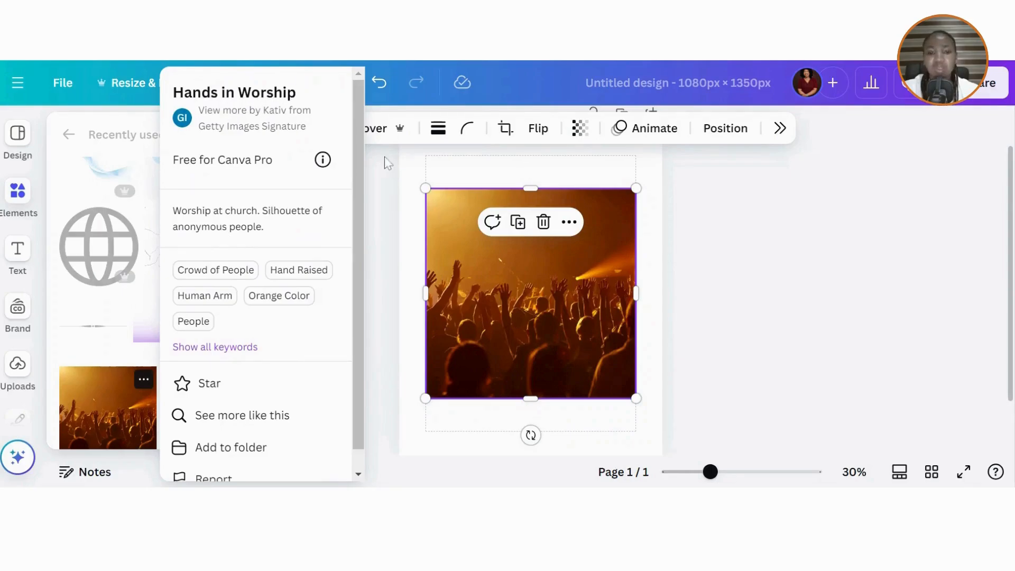
{"action": "left_click", "coordinate": [521, 350]}
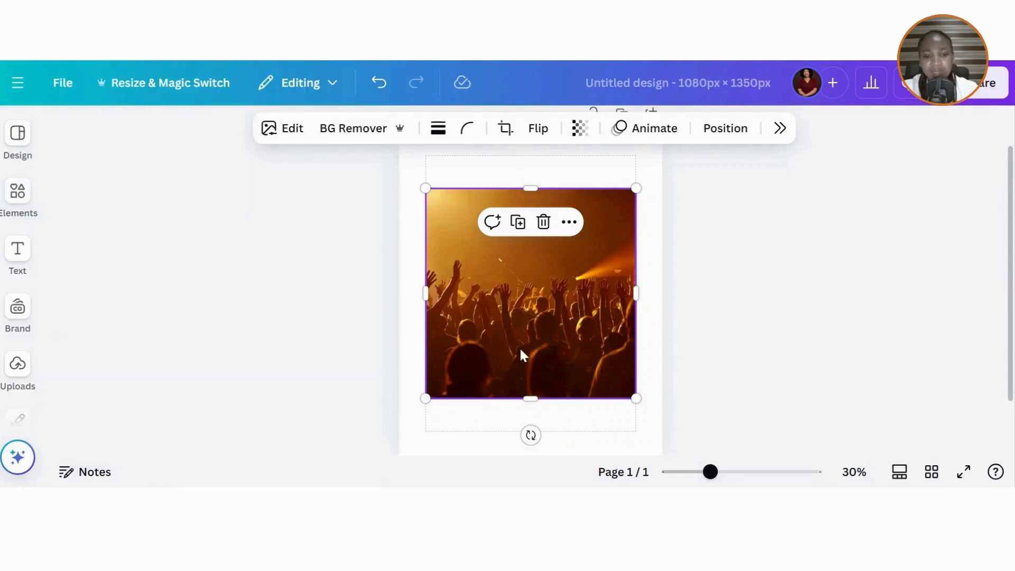
{"action": "right_click", "coordinate": [520, 349]}
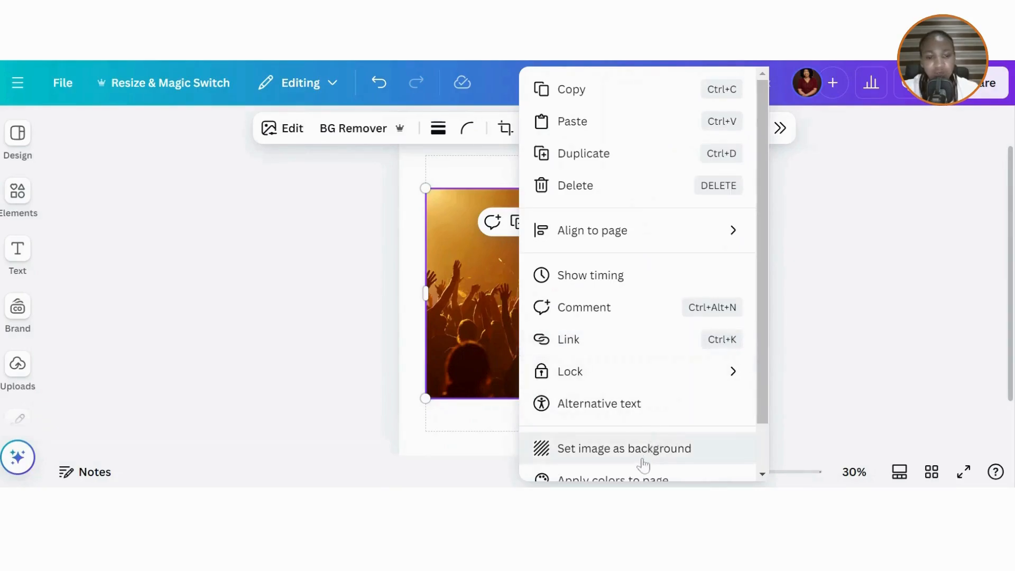
{"action": "left_click", "coordinate": [624, 448]}
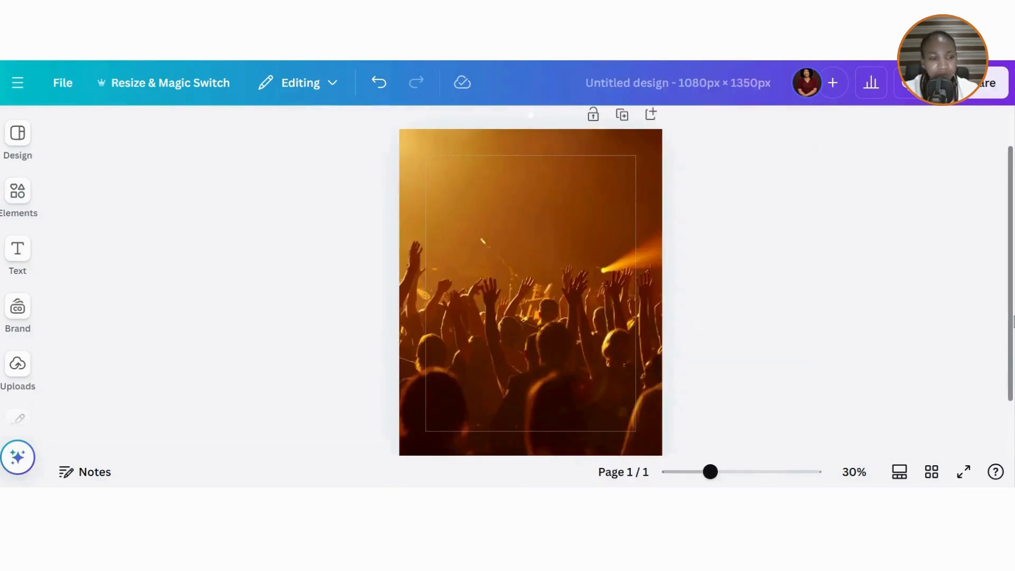
{"action": "scroll", "coordinate": [1013, 322], "scroll_direction": "down", "scroll_amount": 1}
{"action": "scroll", "coordinate": [661, 448], "scroll_direction": "up", "scroll_amount": 2}
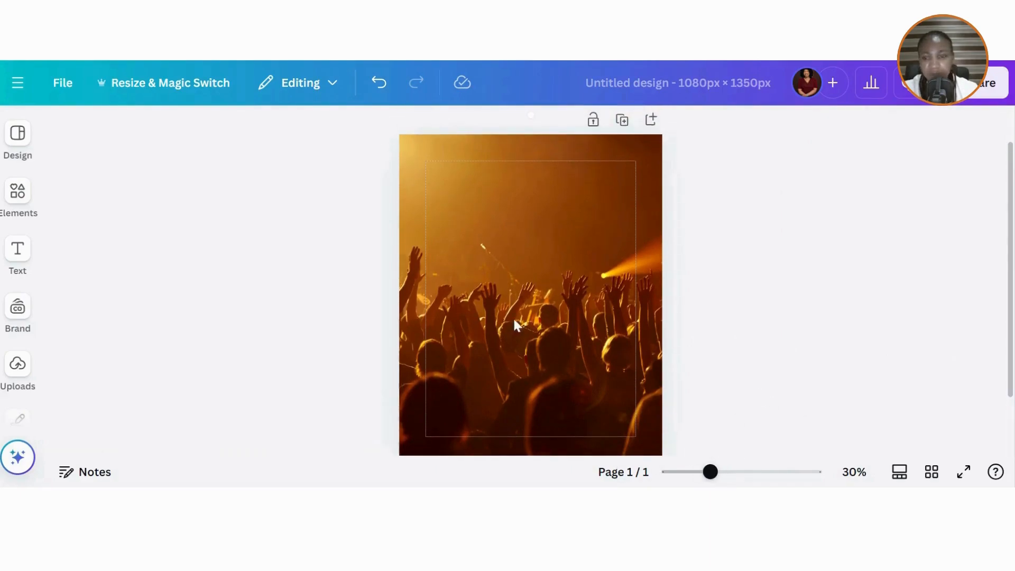
- Add the Transparent Purple Gradient, flip it vertically and stretch it across the top edge
{"action": "left_click", "coordinate": [17, 191]}
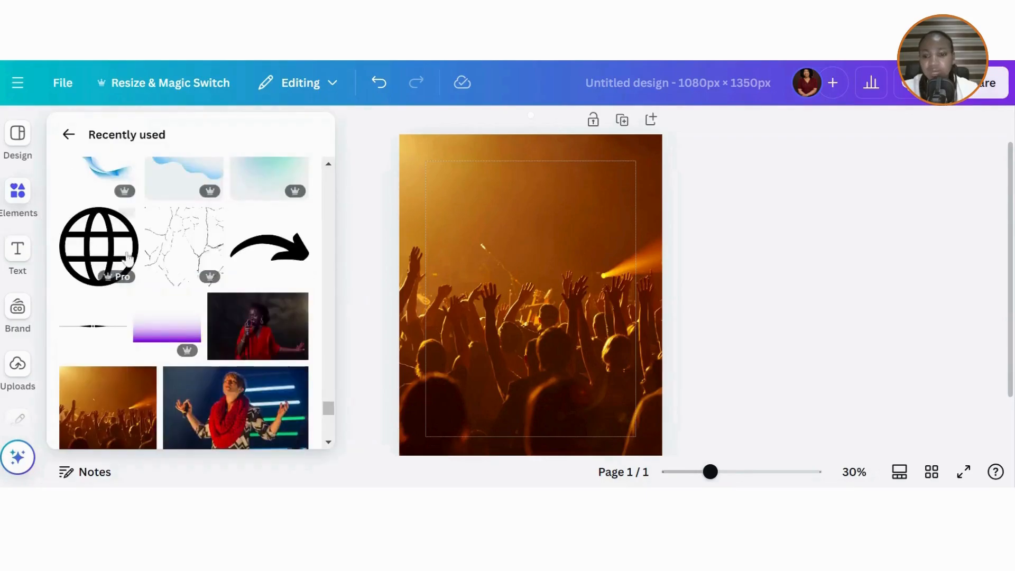
{"action": "left_click", "coordinate": [162, 335]}
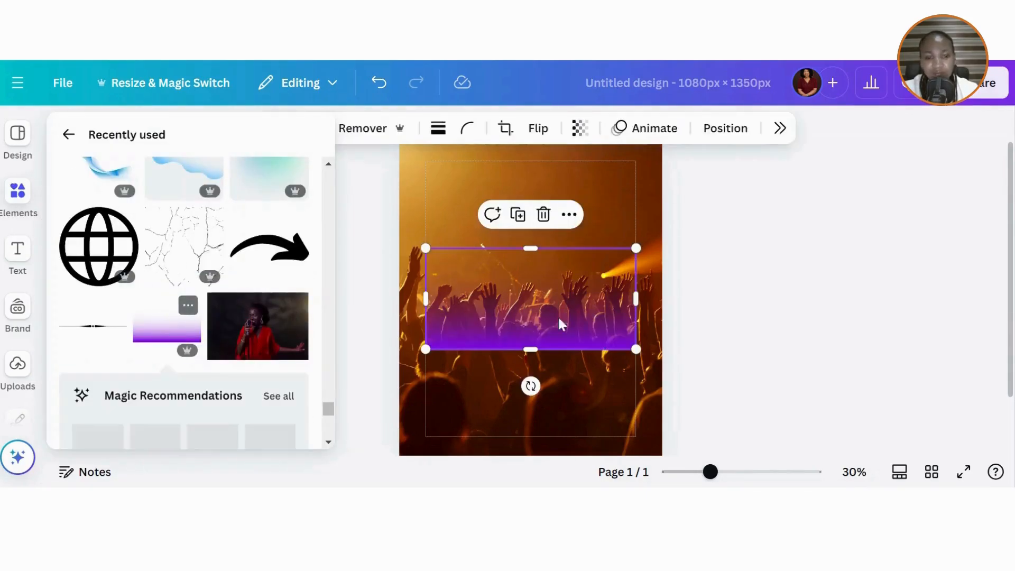
{"action": "left_click", "coordinate": [194, 312]}
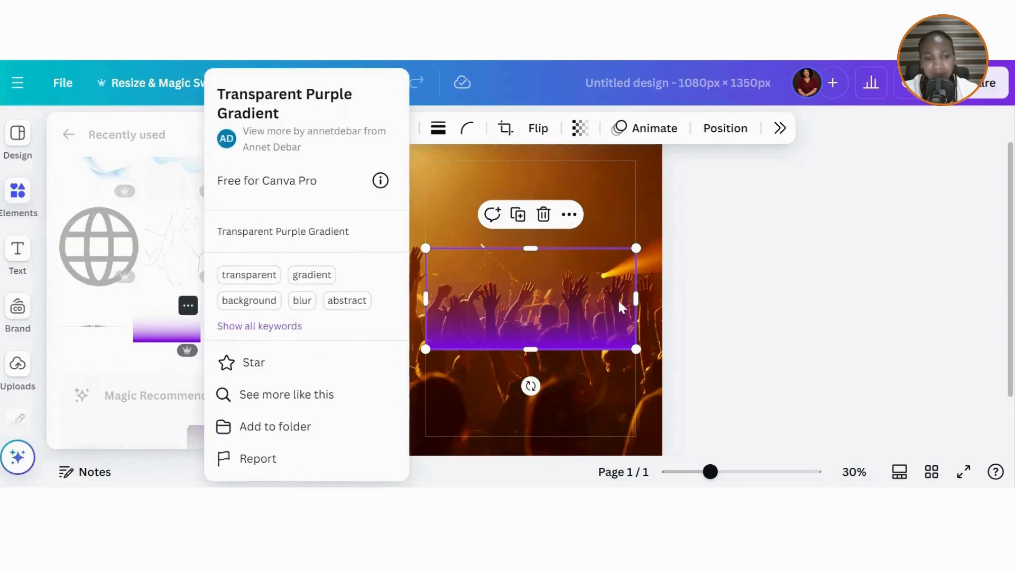
{"action": "left_click", "coordinate": [539, 129]}
{"action": "left_click", "coordinate": [546, 212]}
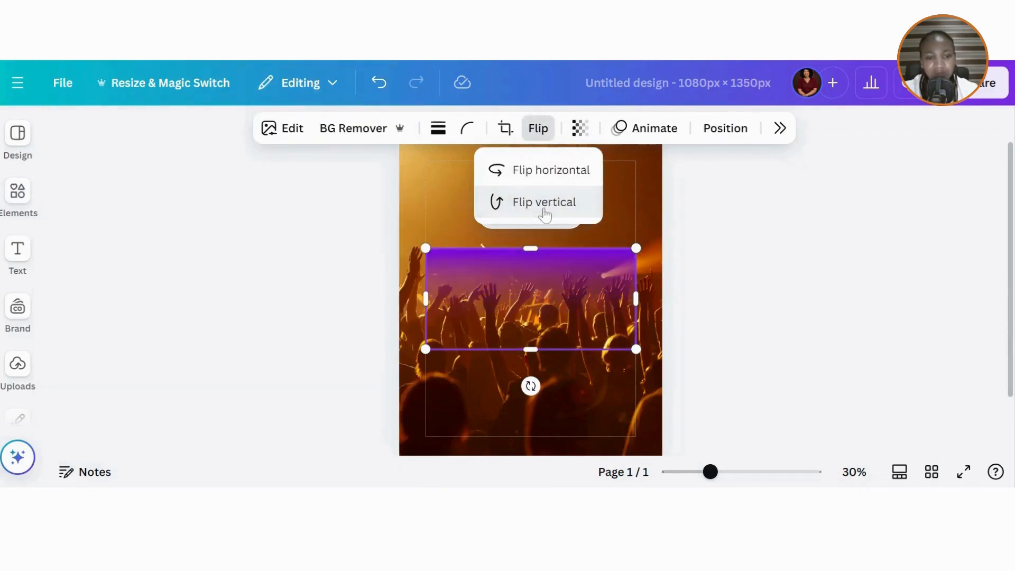
{"action": "left_click_drag", "start_coordinate": [560, 297], "coordinate": [539, 186]}
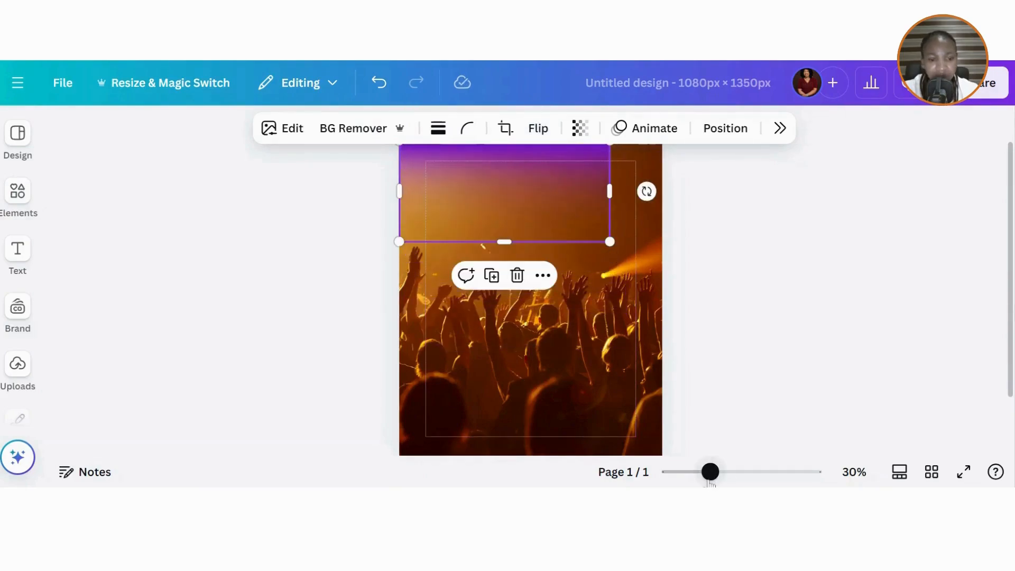
{"action": "left_click_drag", "start_coordinate": [710, 473], "coordinate": [699, 472]}
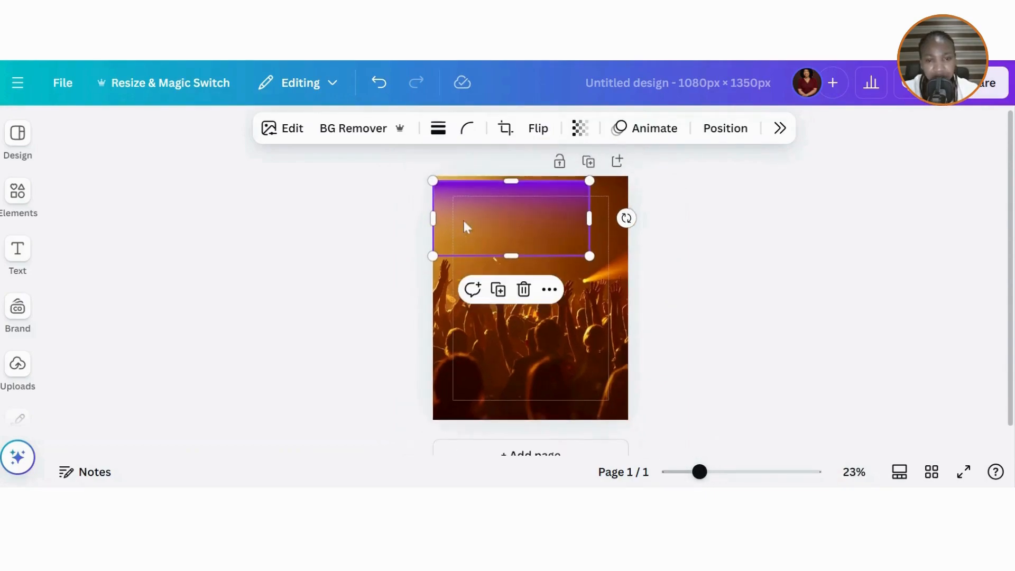
{"action": "left_click_drag", "start_coordinate": [495, 202], "coordinate": [498, 194]}
{"action": "left_click_drag", "start_coordinate": [590, 251], "coordinate": [628, 273]}
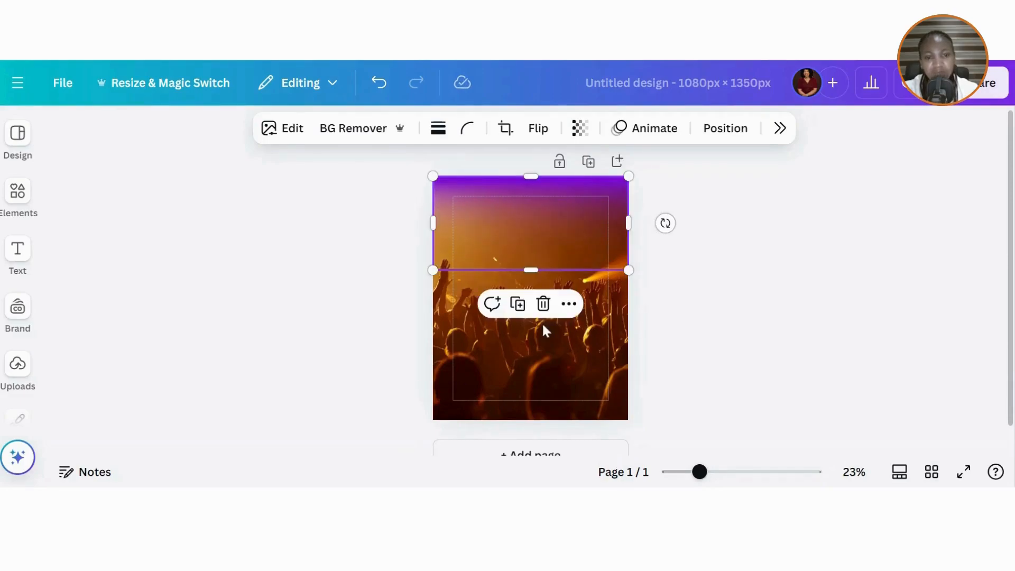
- Duplicate the gradient, flip the copy vertically and set it flush with the page bottom
{"action": "left_click", "coordinate": [517, 304]}
{"action": "left_click_drag", "start_coordinate": [544, 259], "coordinate": [548, 406]}
{"action": "left_click", "coordinate": [519, 129]}
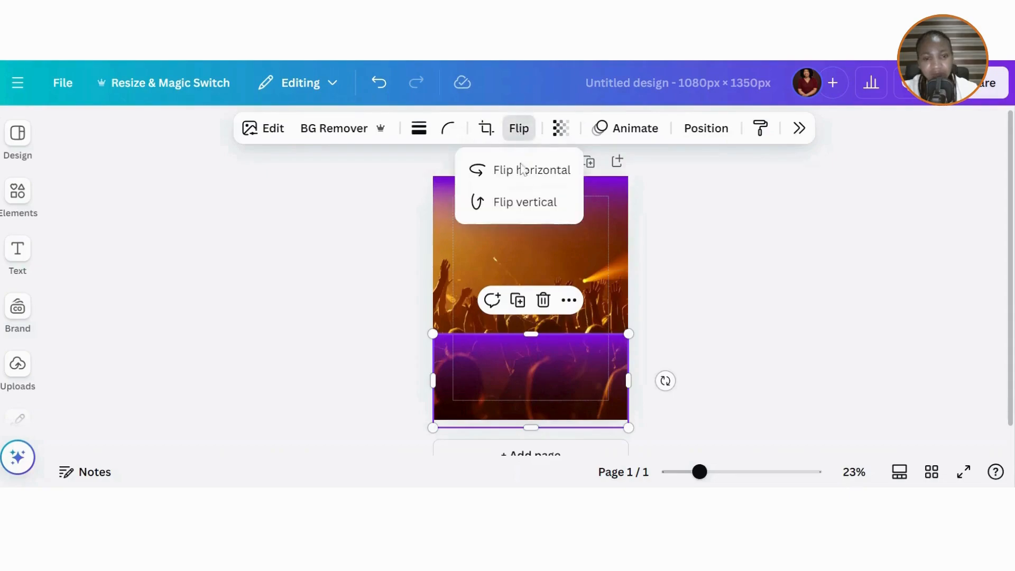
{"action": "left_click", "coordinate": [520, 207]}
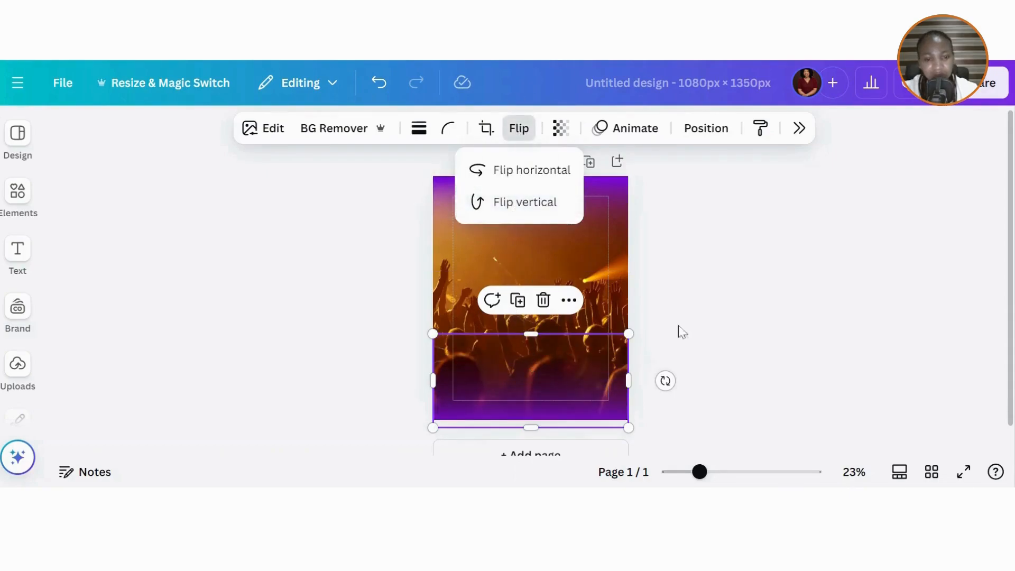
{"action": "left_click", "coordinate": [734, 284]}
{"action": "mouse_move", "coordinate": [578, 358]}
{"action": "left_mouse_down"}
{"action": "mouse_move", "coordinate": [578, 333]}
{"action": "mouse_move", "coordinate": [578, 344]}
{"action": "left_mouse_up"}
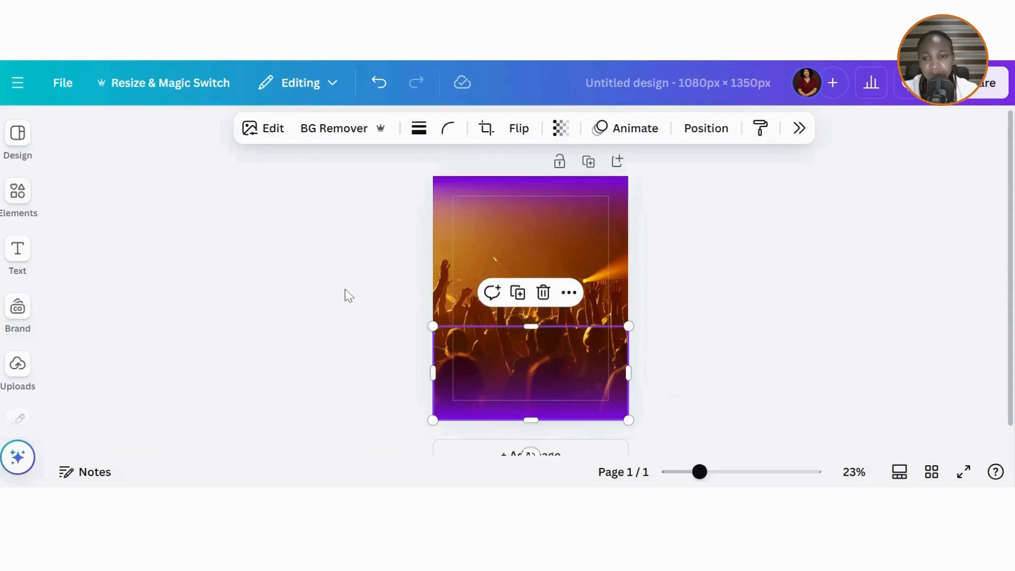
{"action": "left_click", "coordinate": [21, 249]}
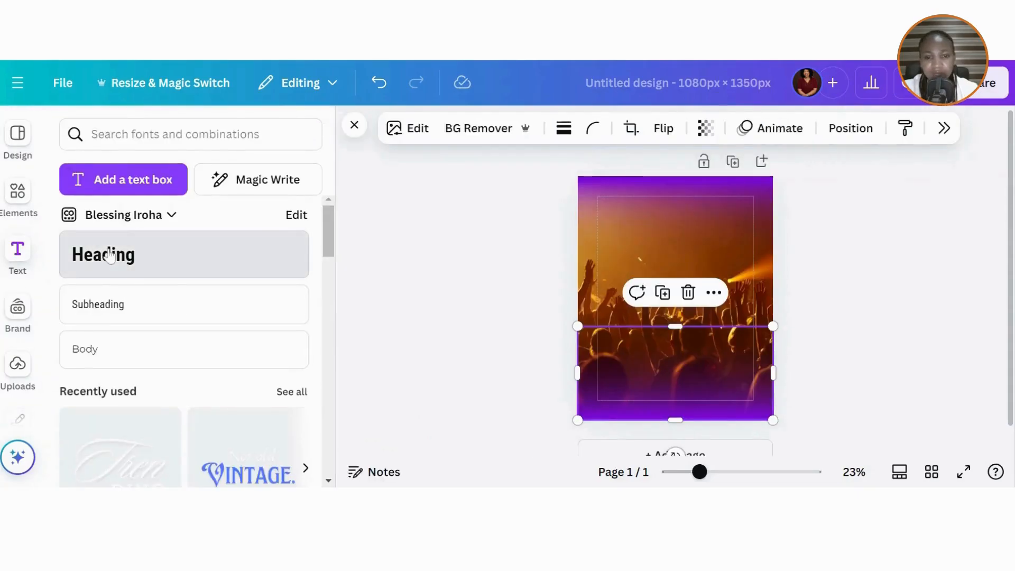
- Add a heading reading 'worship' in League Gothic, set to uppercase
{"action": "left_click", "coordinate": [102, 254]}
{"action": "type", "text": "wo"}
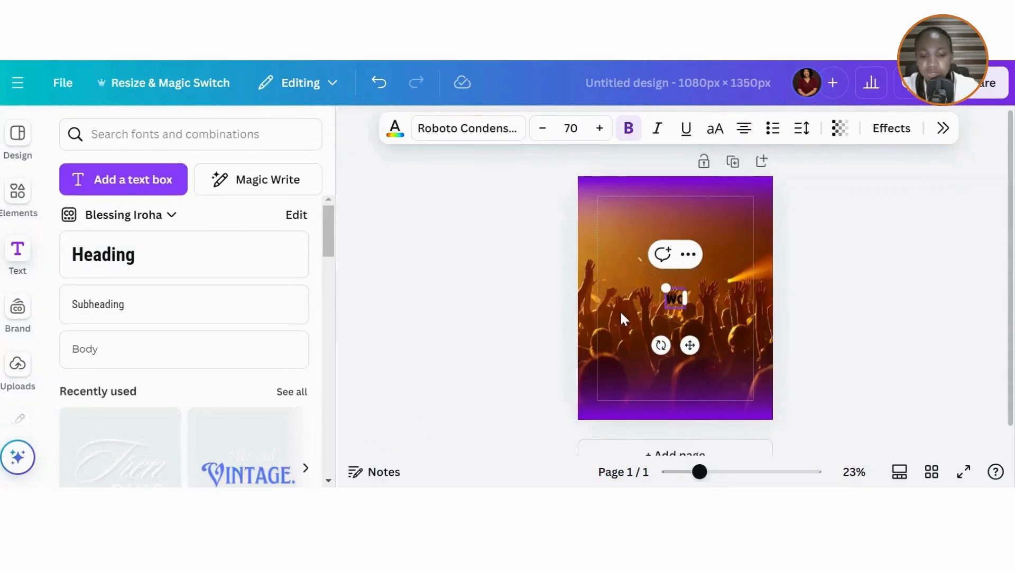
{"action": "type", "text": "rship"}
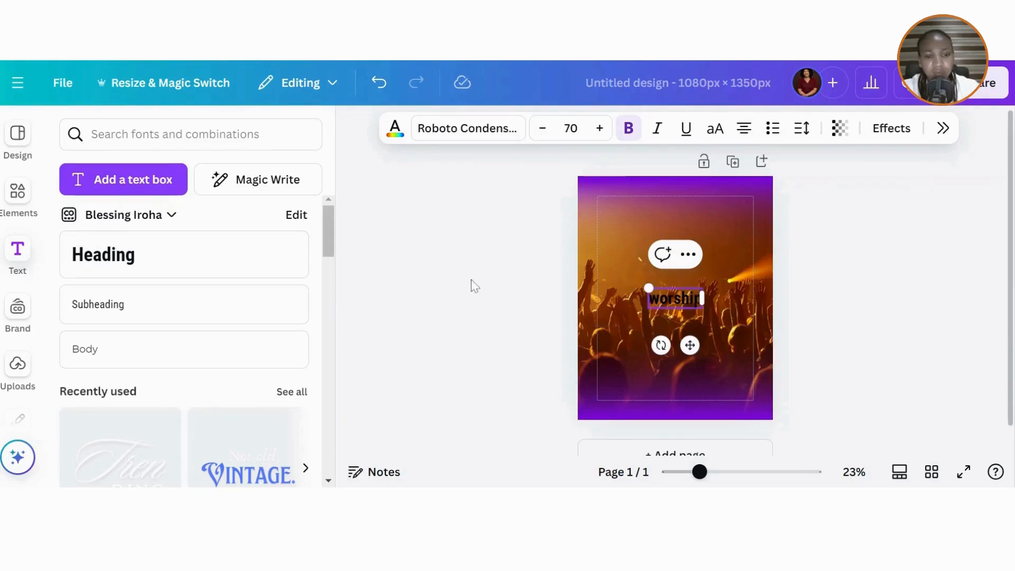
{"action": "left_click", "coordinate": [456, 226]}
{"action": "left_click", "coordinate": [658, 296]}
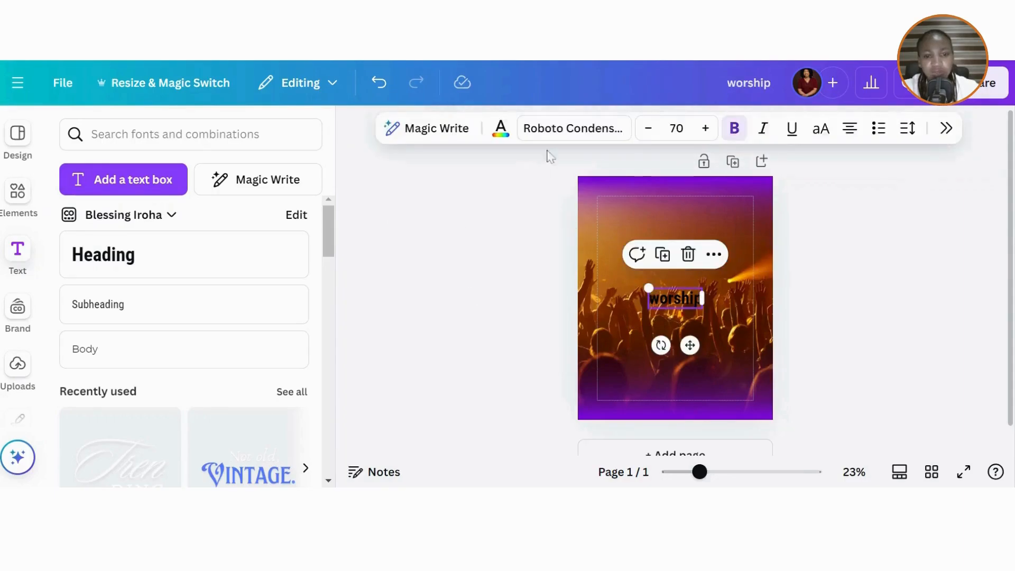
{"action": "left_click", "coordinate": [572, 128]}
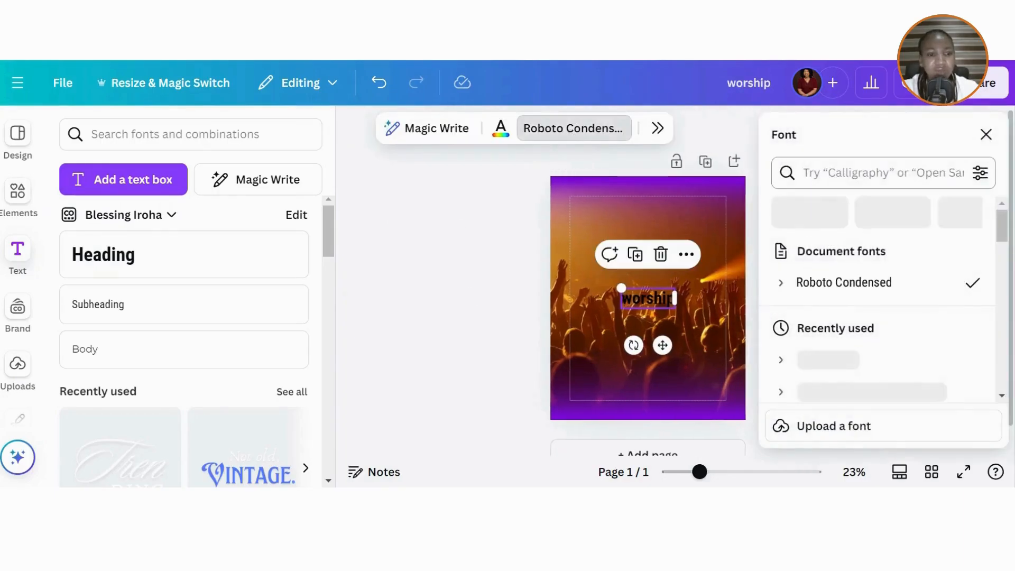
{"action": "left_click", "coordinate": [872, 173]}
{"action": "type", "text": "lea"}
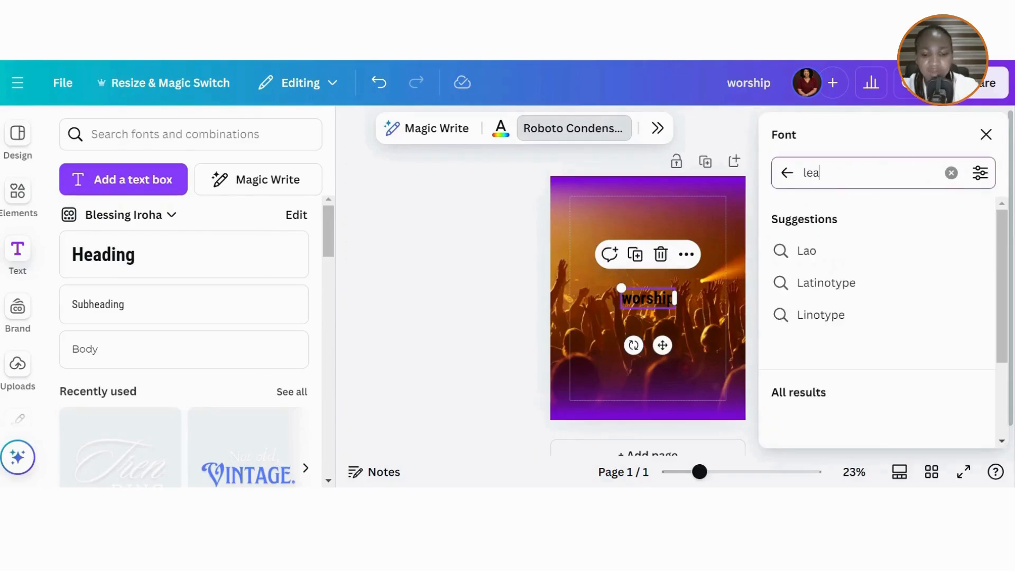
{"action": "type", "text": "gue goth"}
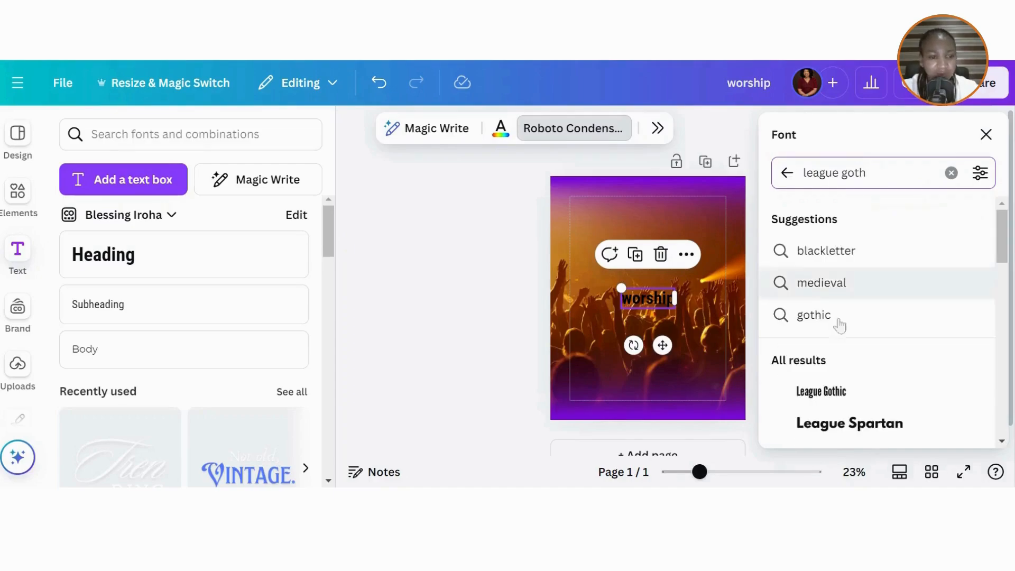
{"action": "left_click", "coordinate": [814, 403]}
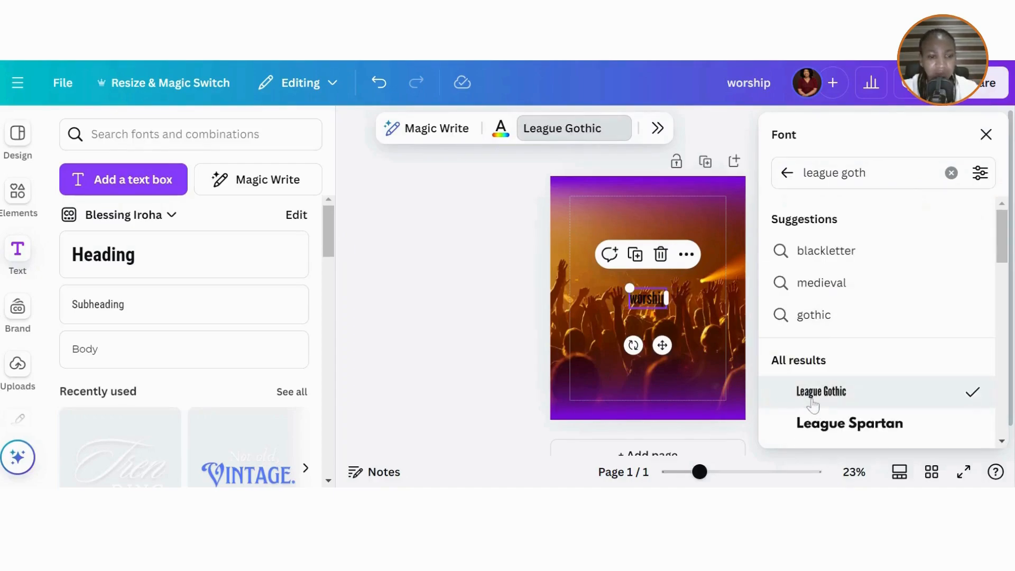
{"action": "left_click", "coordinate": [986, 134]}
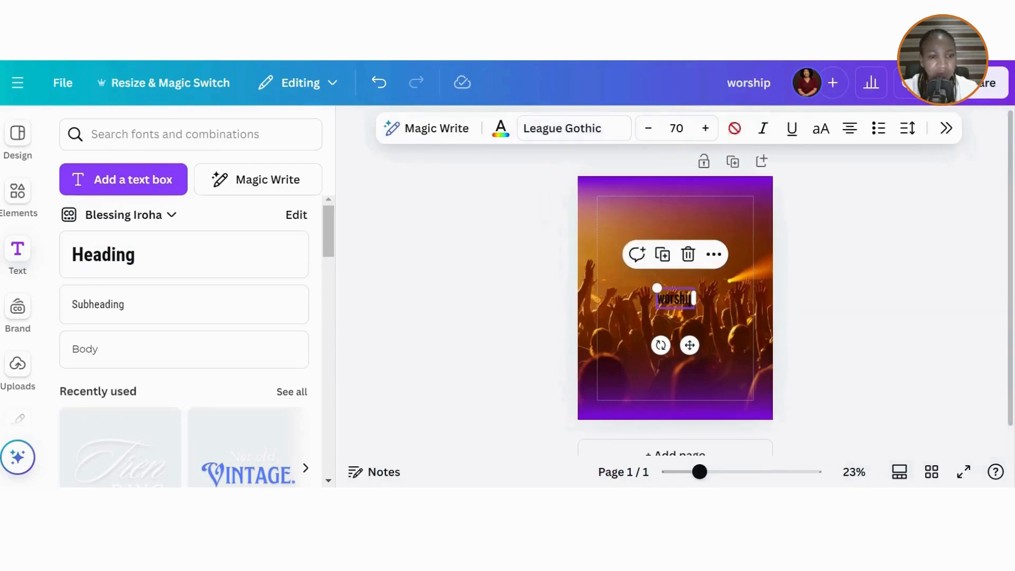
{"action": "left_click", "coordinate": [819, 137]}
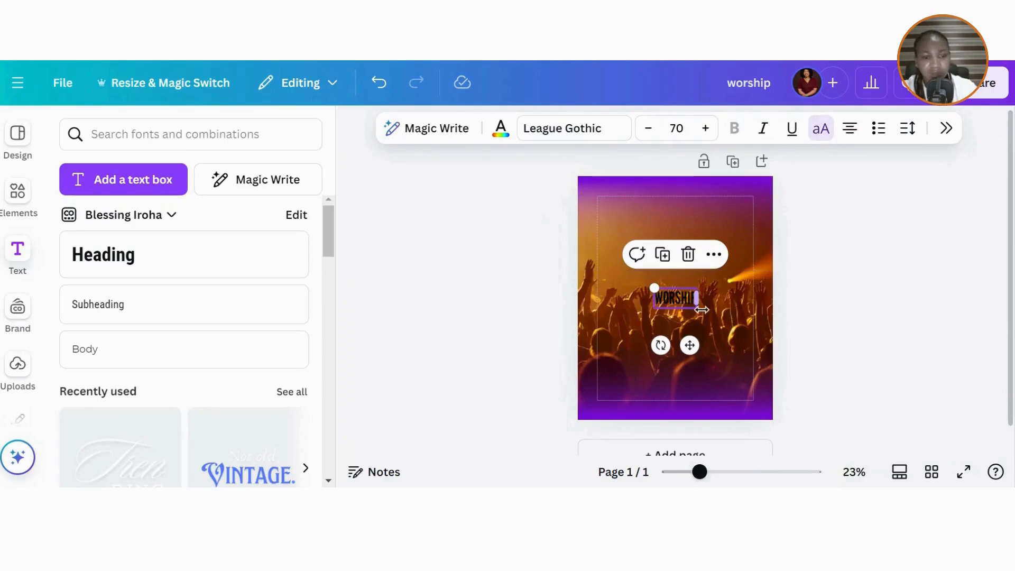
- Rotate WORSHIP vertical, enlarge it to about size 307, colour it white and centre it
{"action": "left_click_drag", "start_coordinate": [660, 345], "coordinate": [627, 286]}
{"action": "left_click_drag", "start_coordinate": [687, 278], "coordinate": [732, 158]}
{"action": "mouse_move", "coordinate": [691, 259]}
{"action": "left_mouse_down"}
{"action": "mouse_move", "coordinate": [677, 265]}
{"action": "mouse_move", "coordinate": [682, 249]}
{"action": "mouse_move", "coordinate": [682, 265]}
{"action": "left_mouse_up"}
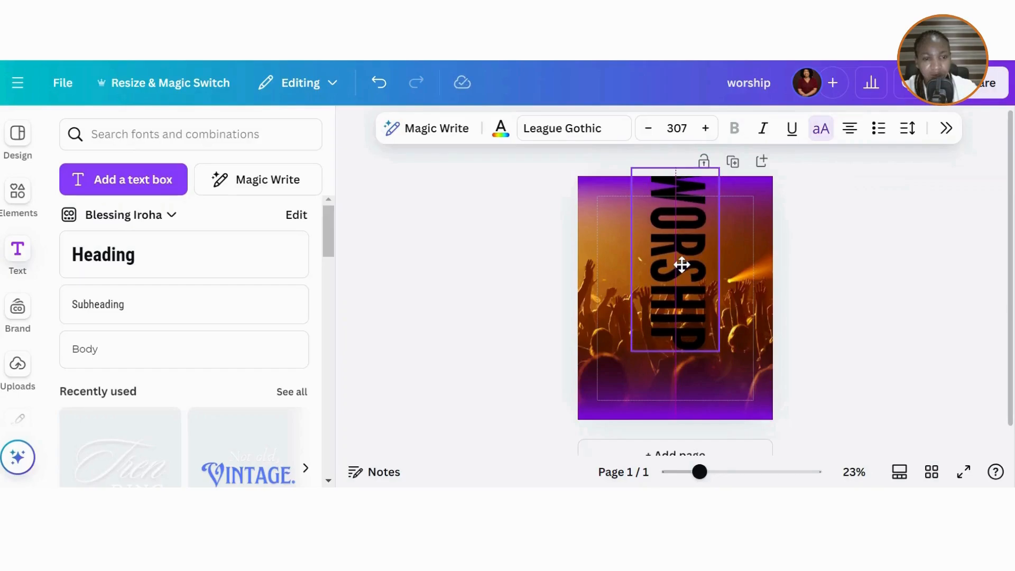
{"action": "left_click", "coordinate": [501, 129]}
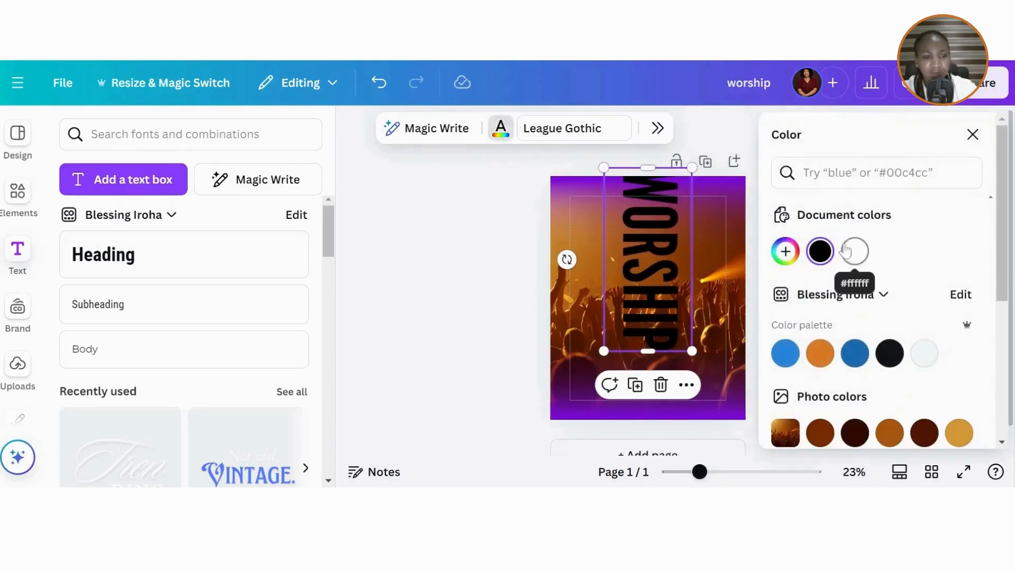
{"action": "left_click", "coordinate": [855, 252]}
{"action": "left_click", "coordinate": [368, 309]}
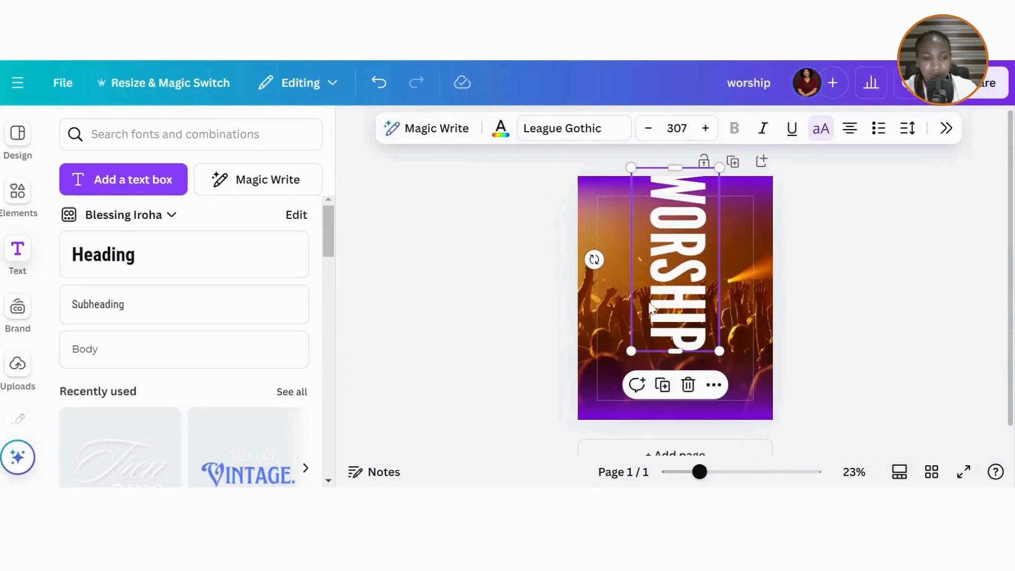
{"action": "mouse_move", "coordinate": [681, 302]}
{"action": "left_mouse_down"}
{"action": "mouse_move", "coordinate": [668, 300]}
{"action": "mouse_move", "coordinate": [679, 299]}
{"action": "left_mouse_up"}
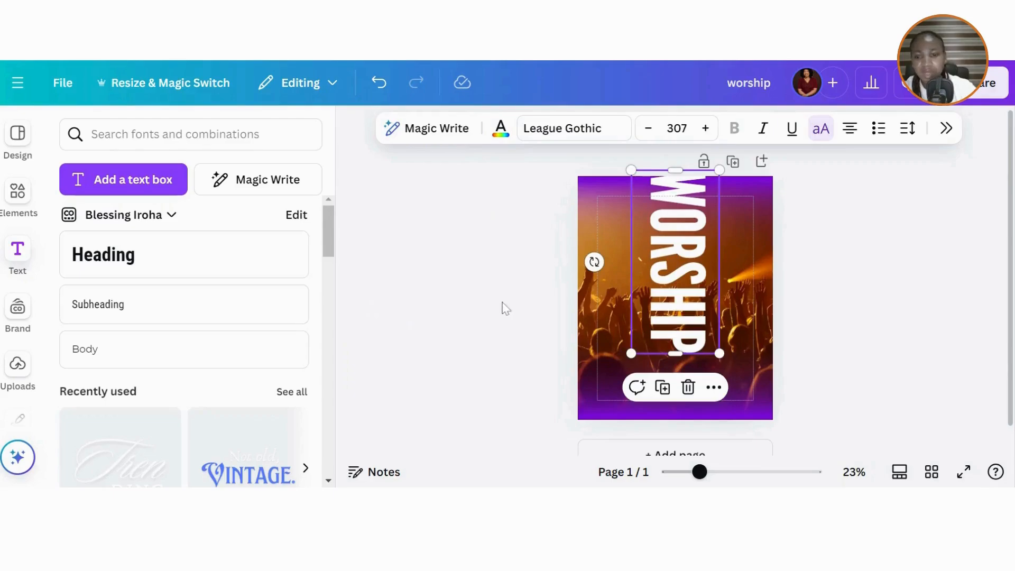
- Add the uploaded singer photo, remove its background and bring it to the front
{"action": "left_click", "coordinate": [17, 365]}
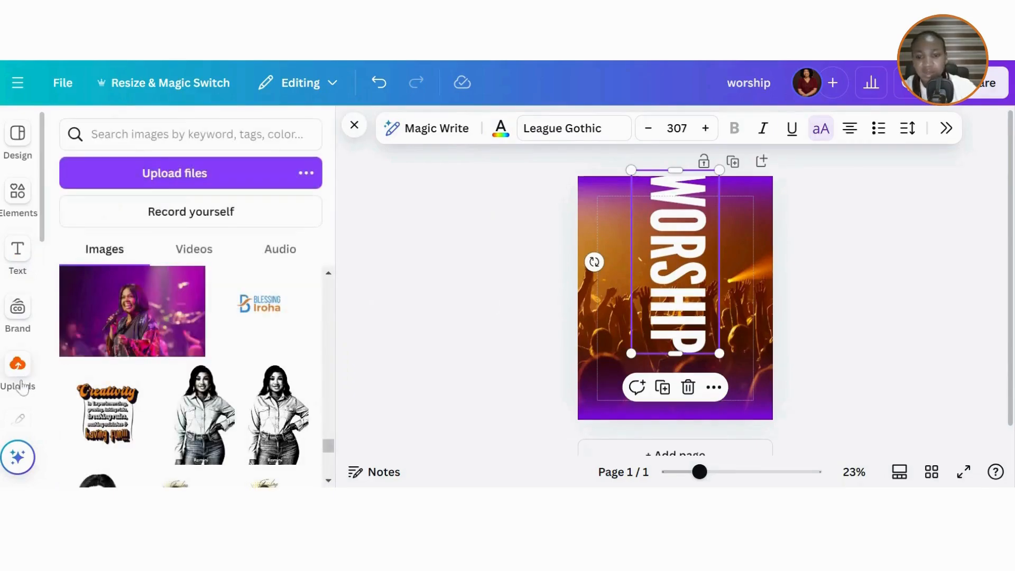
{"action": "left_click", "coordinate": [143, 307]}
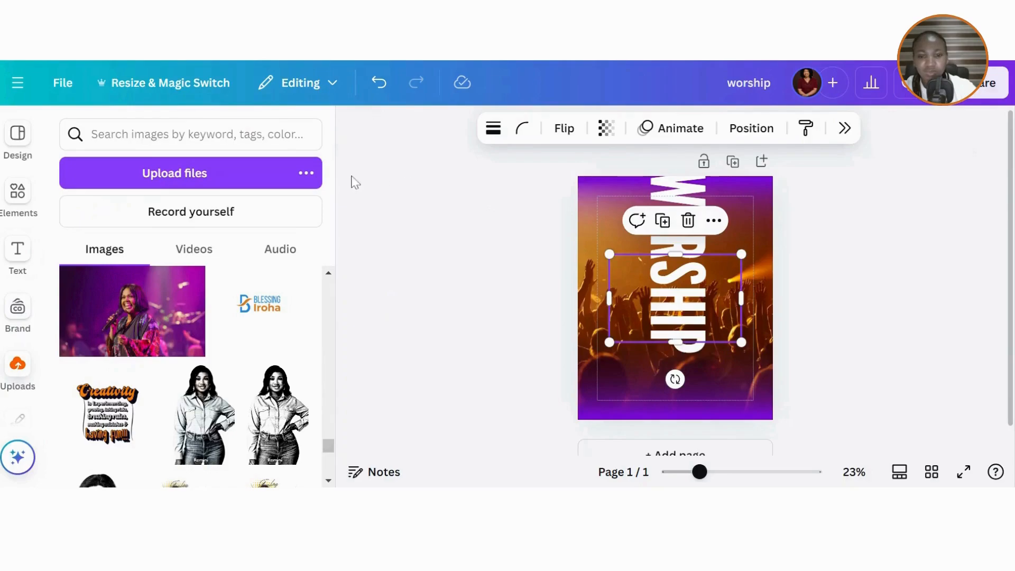
{"action": "left_click", "coordinate": [364, 127]}
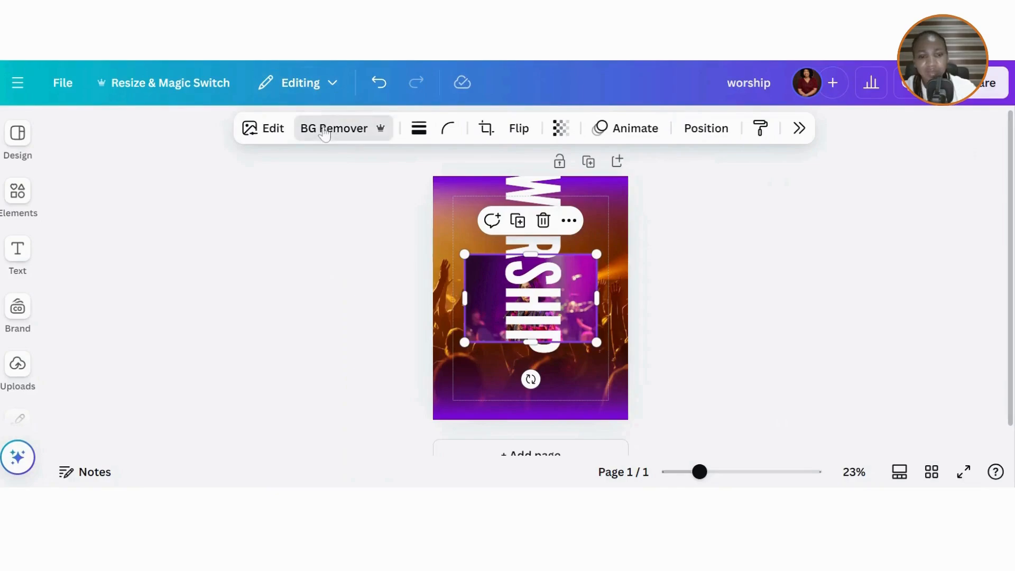
{"action": "left_click", "coordinate": [324, 129]}
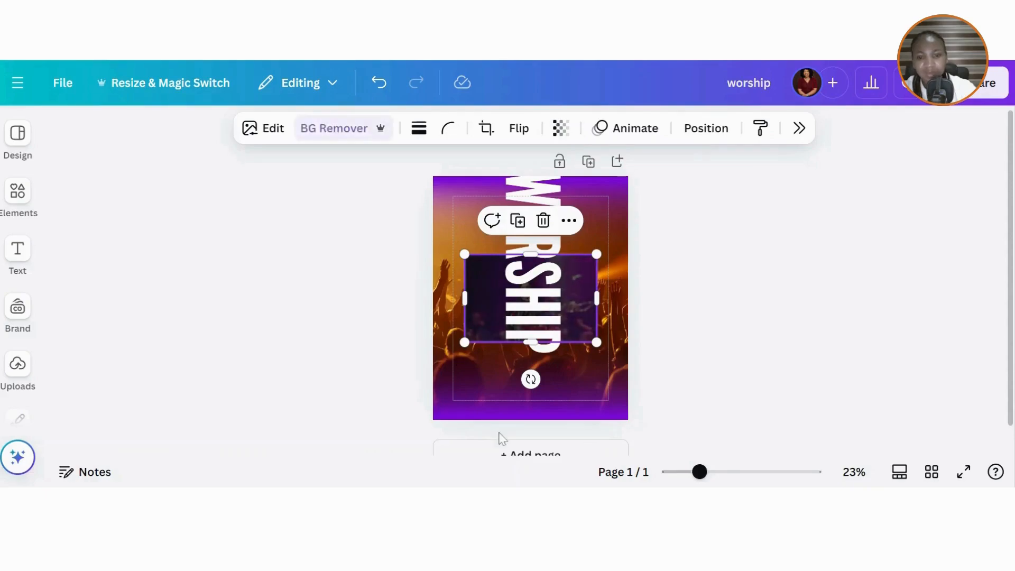
{"action": "left_click", "coordinate": [713, 129]}
{"action": "left_click", "coordinate": [834, 272]}
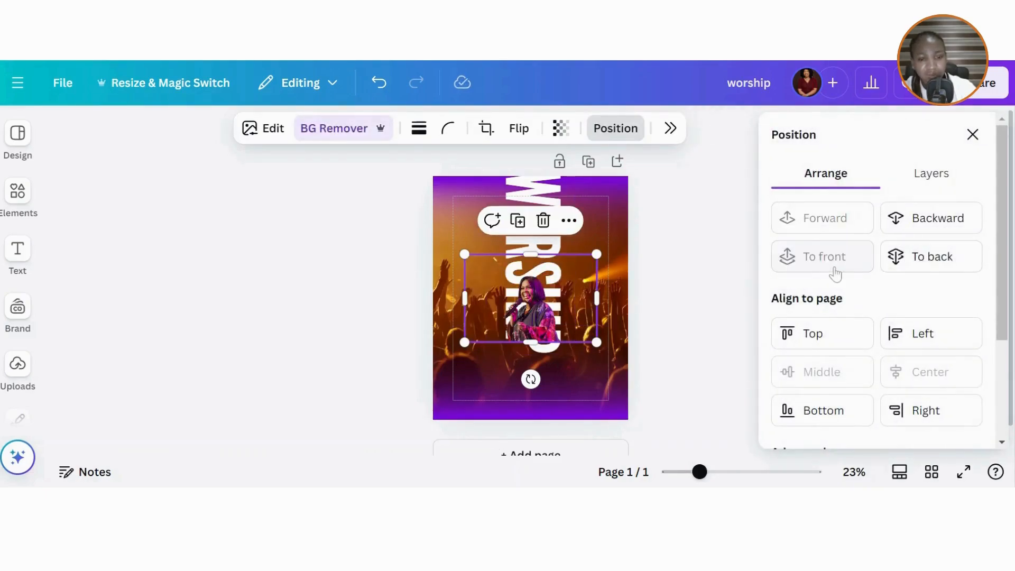
- Trim the singer image's sides, enlarge it and centre it over WORSHIP
{"action": "left_click_drag", "start_coordinate": [598, 296], "coordinate": [563, 298]}
{"action": "left_click_drag", "start_coordinate": [472, 302], "coordinate": [500, 302]}
{"action": "left_click_drag", "start_coordinate": [572, 253], "coordinate": [656, 210]}
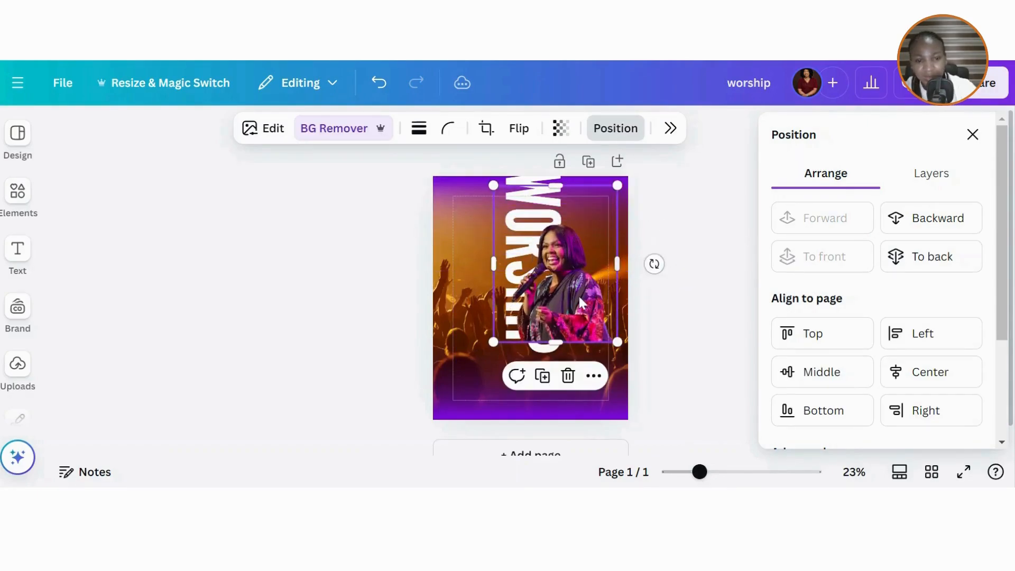
{"action": "left_click_drag", "start_coordinate": [578, 294], "coordinate": [557, 305]}
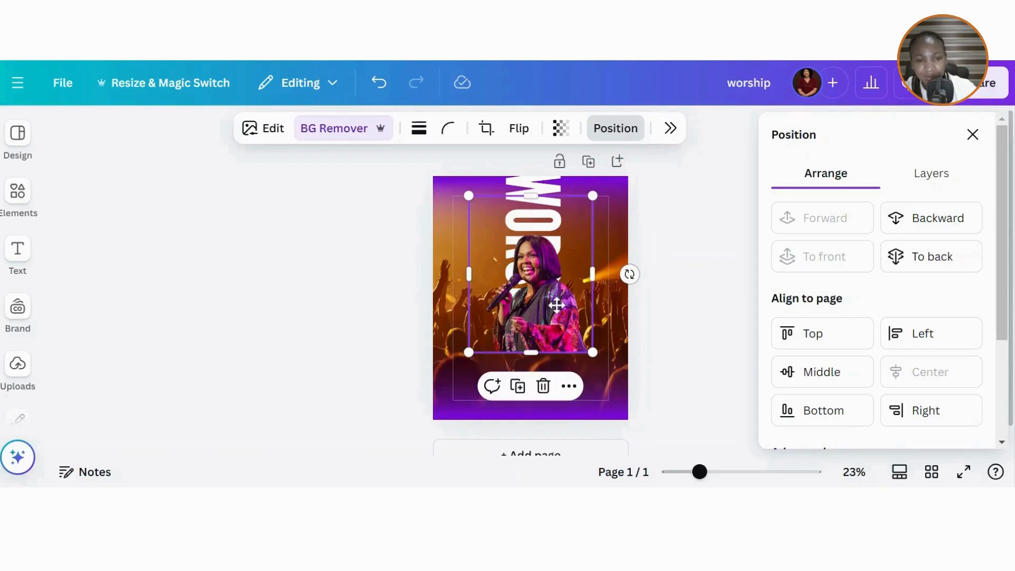
{"action": "left_click_drag", "start_coordinate": [593, 197], "coordinate": [614, 181]}
{"action": "left_click_drag", "start_coordinate": [569, 280], "coordinate": [560, 286]}
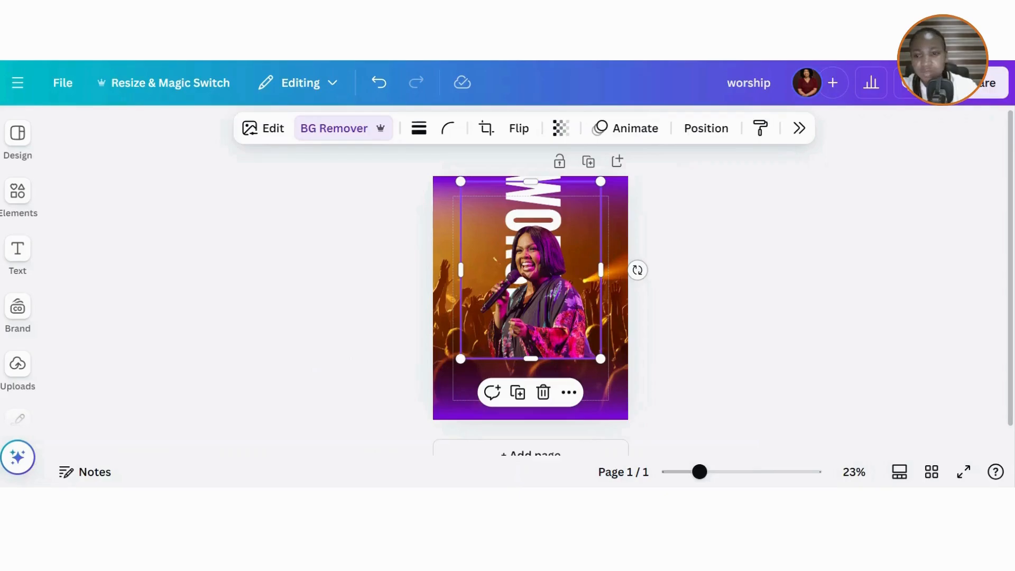
{"action": "left_click", "coordinate": [18, 191]}
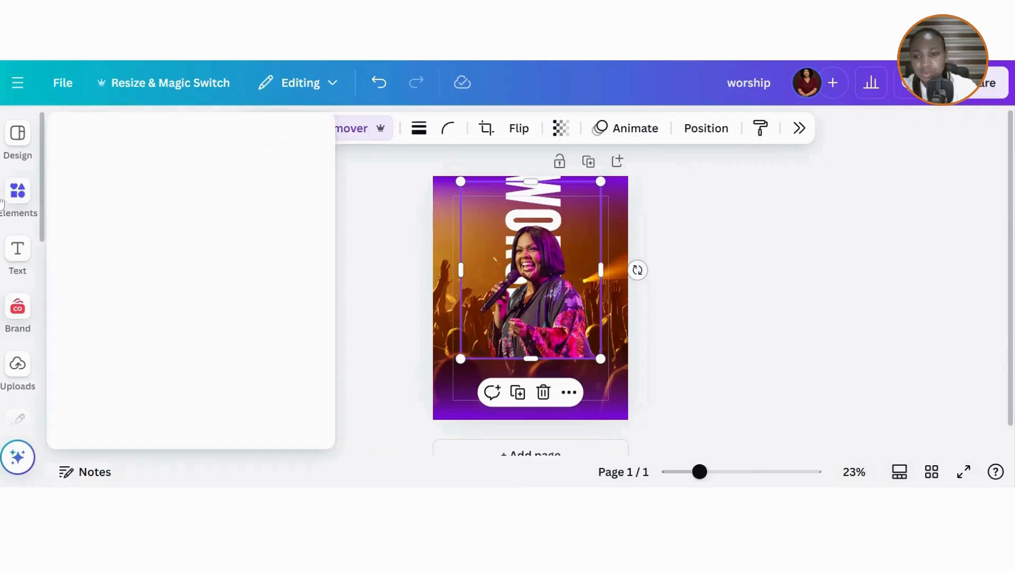
- Add a white square and stretch it into a wide, short bar below the singer
{"action": "left_click", "coordinate": [415, 293]}
{"action": "left_click", "coordinate": [415, 294]}
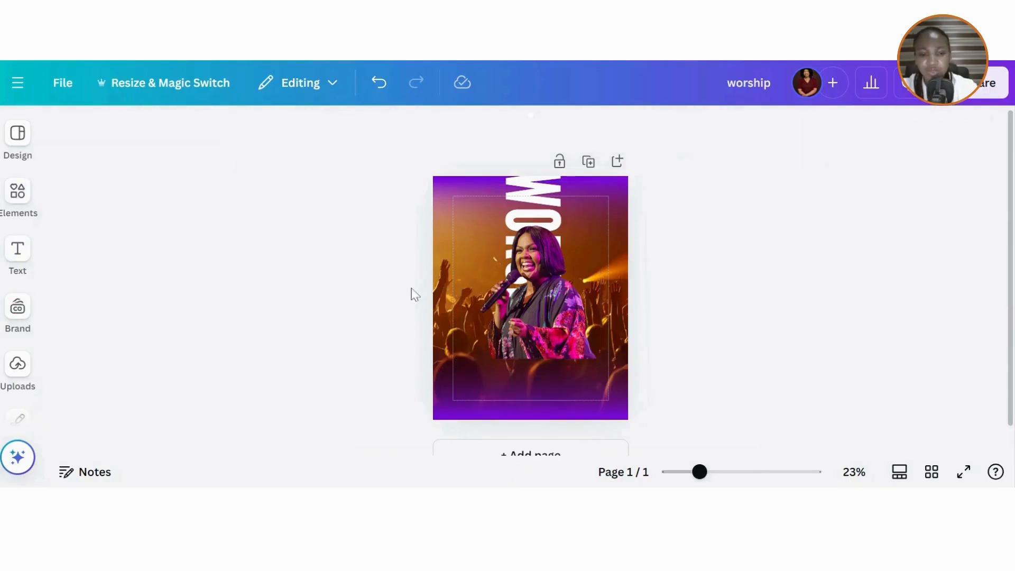
{"action": "key", "text": "ctrl+v"}
{"action": "left_click", "coordinate": [18, 191]}
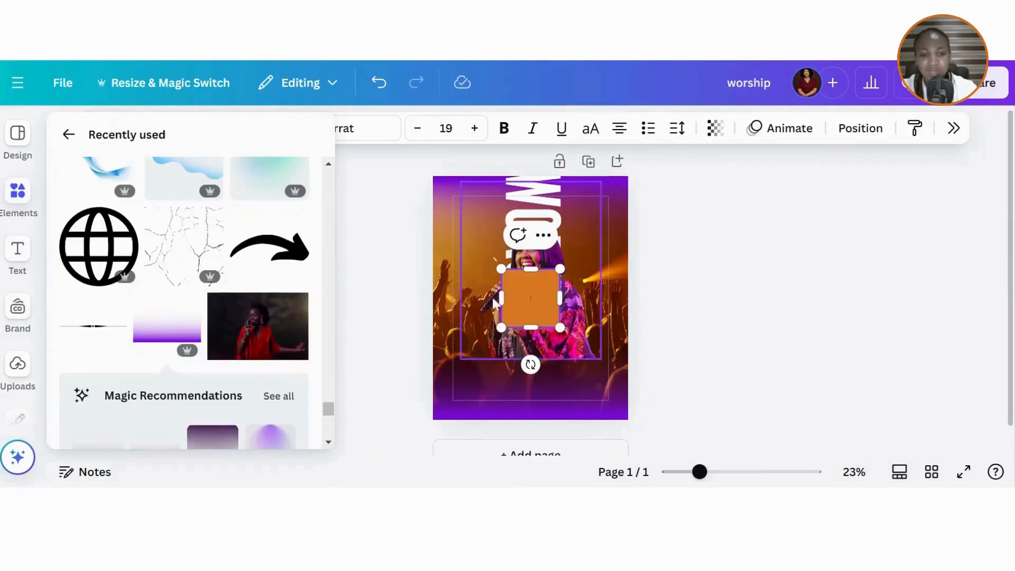
{"action": "left_click", "coordinate": [511, 329]}
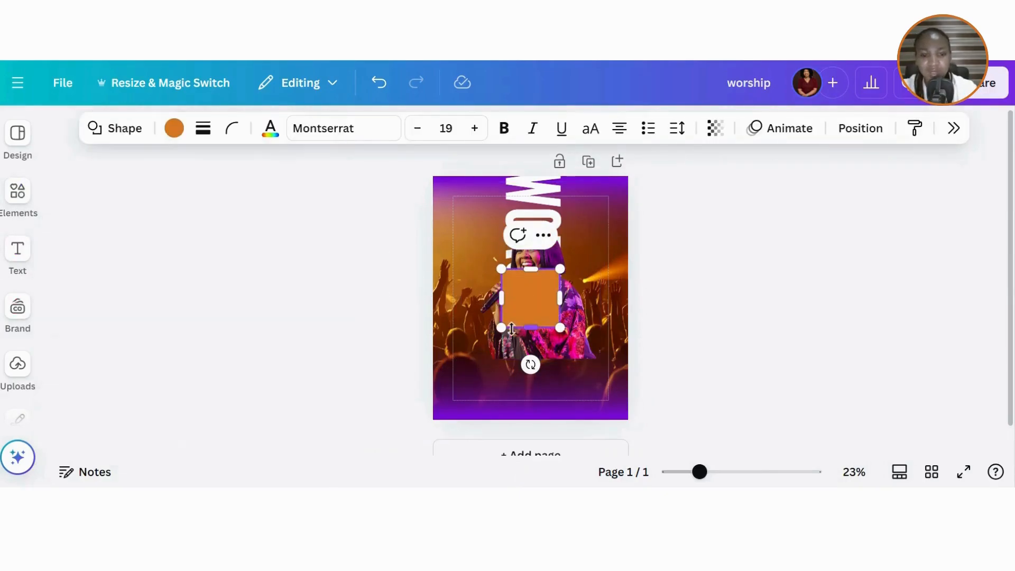
{"action": "left_click", "coordinate": [173, 130]}
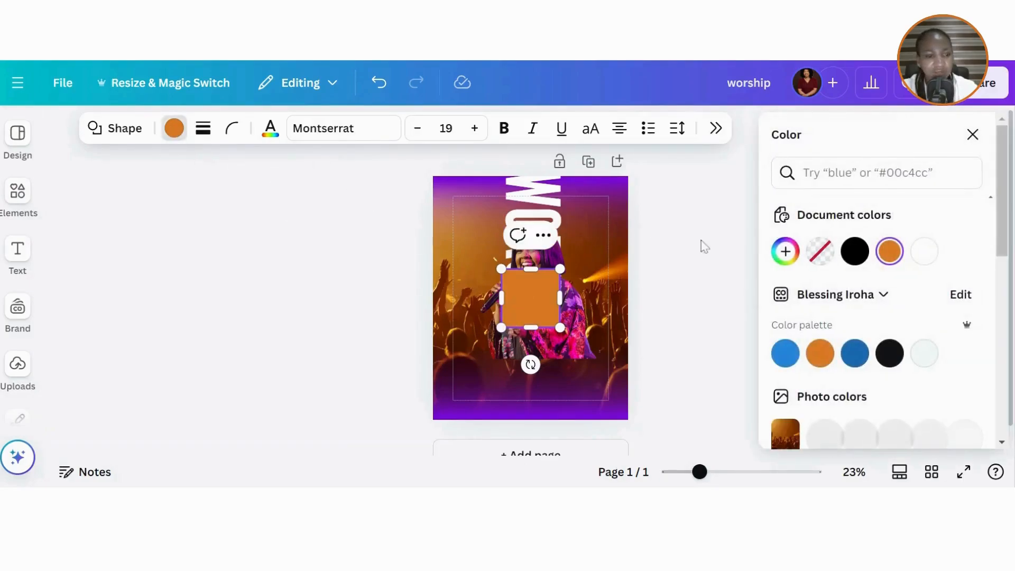
{"action": "left_click", "coordinate": [923, 255]}
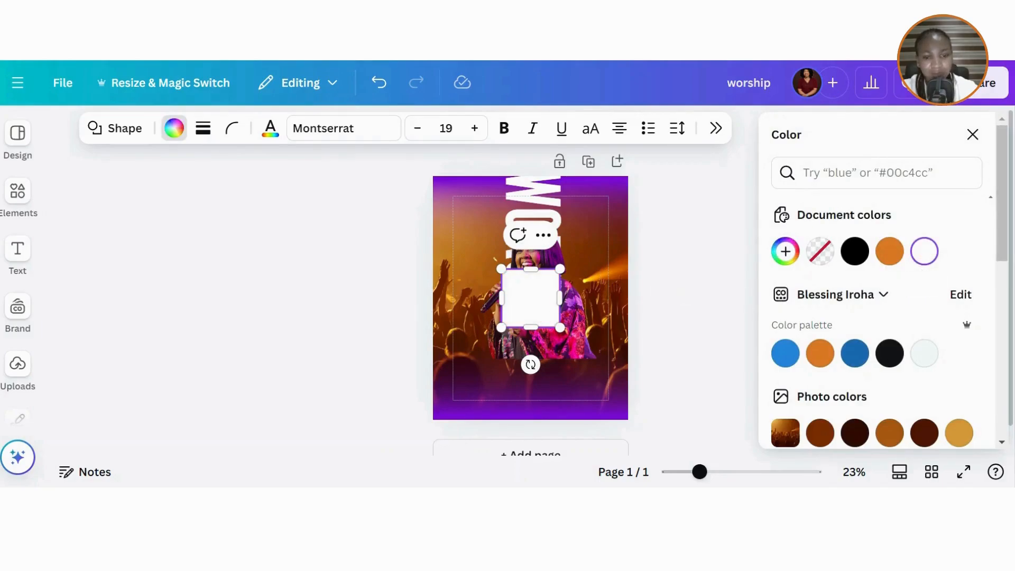
{"action": "left_click_drag", "start_coordinate": [560, 299], "coordinate": [628, 299]}
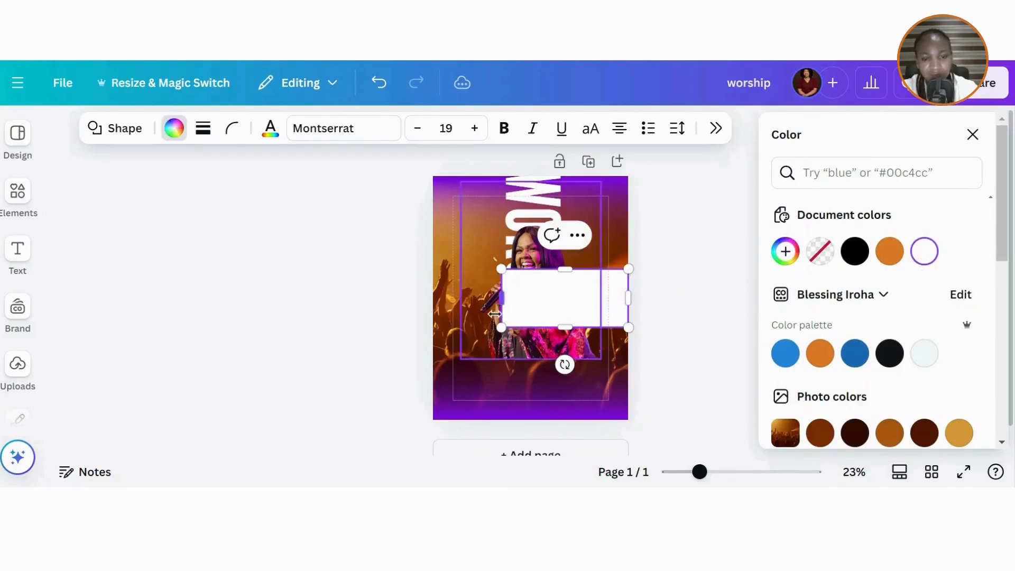
{"action": "left_click_drag", "start_coordinate": [502, 299], "coordinate": [487, 300]}
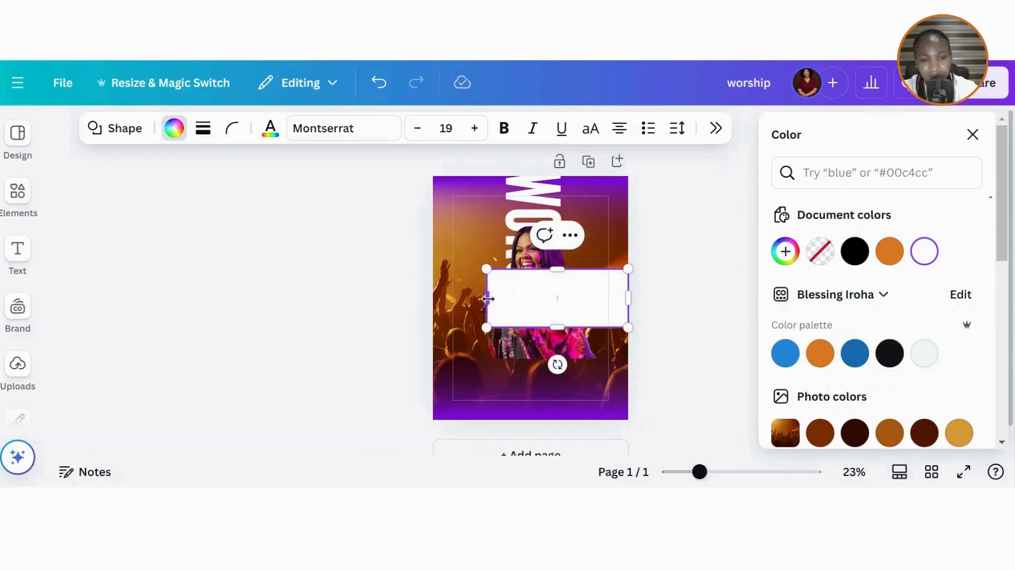
{"action": "left_click_drag", "start_coordinate": [557, 271], "coordinate": [557, 286]}
{"action": "left_click_drag", "start_coordinate": [561, 374], "coordinate": [546, 396]}
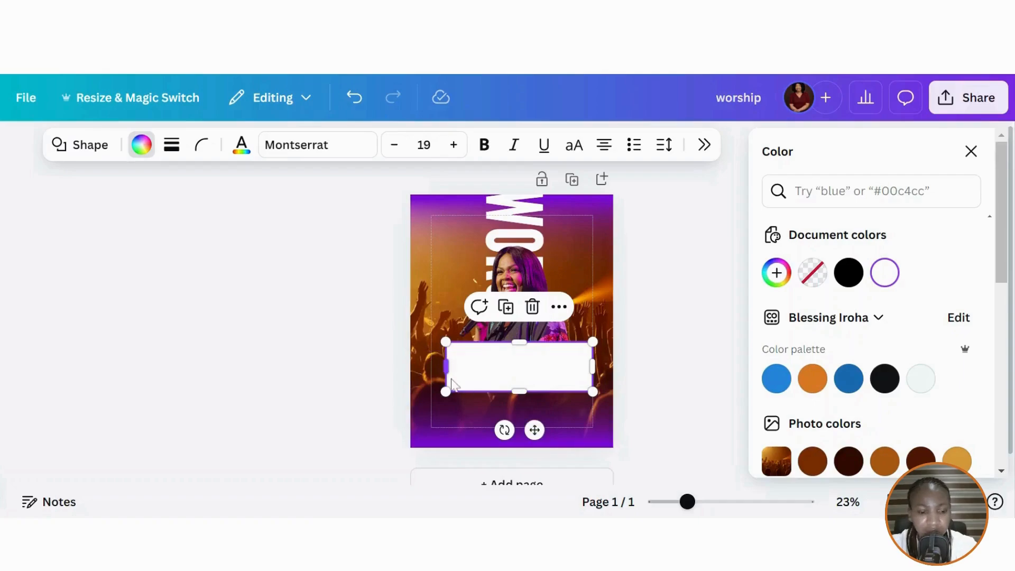
- Nudge the white box down, then trim the singer photo's top, enlarge it and shift it left
{"action": "left_click", "coordinate": [971, 152]}
{"action": "left_click", "coordinate": [574, 442]}
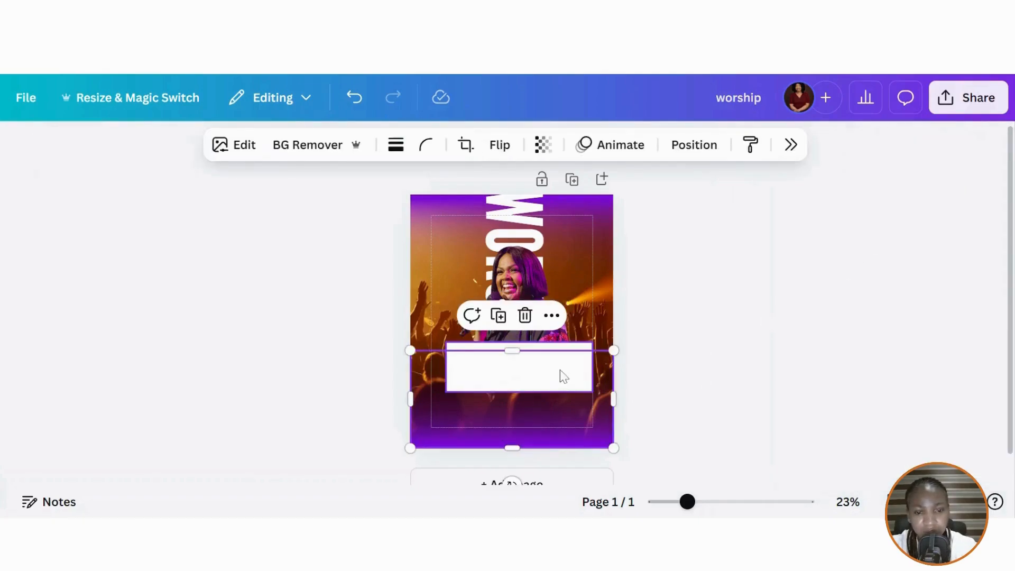
{"action": "left_click", "coordinate": [587, 349]}
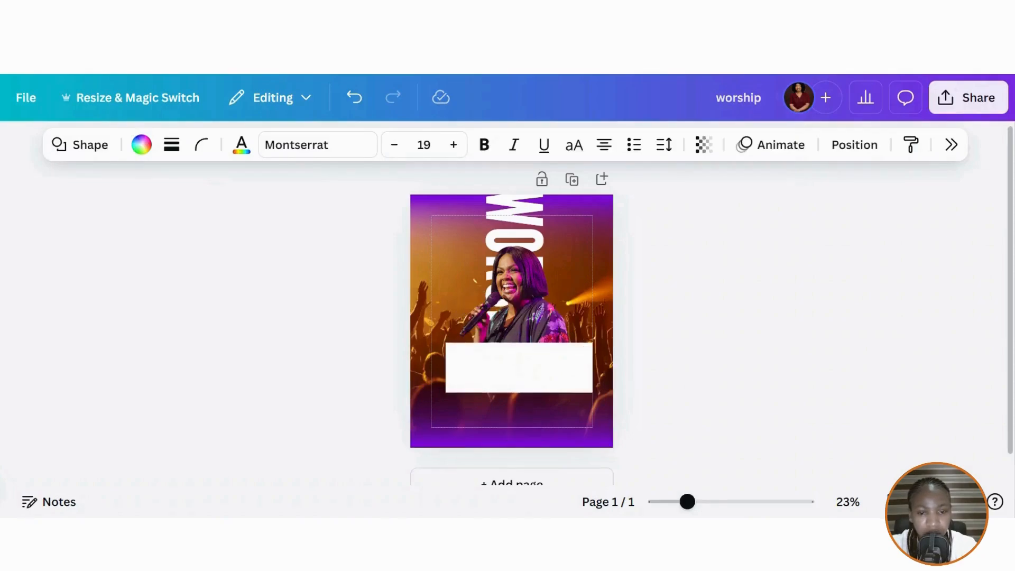
{"action": "left_click_drag", "start_coordinate": [587, 349], "coordinate": [587, 351]}
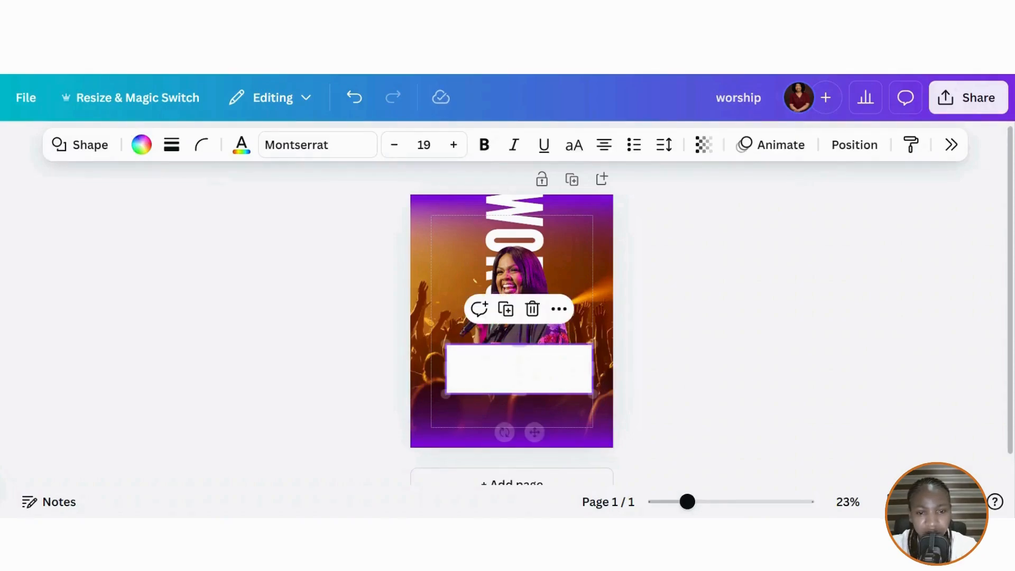
{"action": "left_click", "coordinate": [538, 287]}
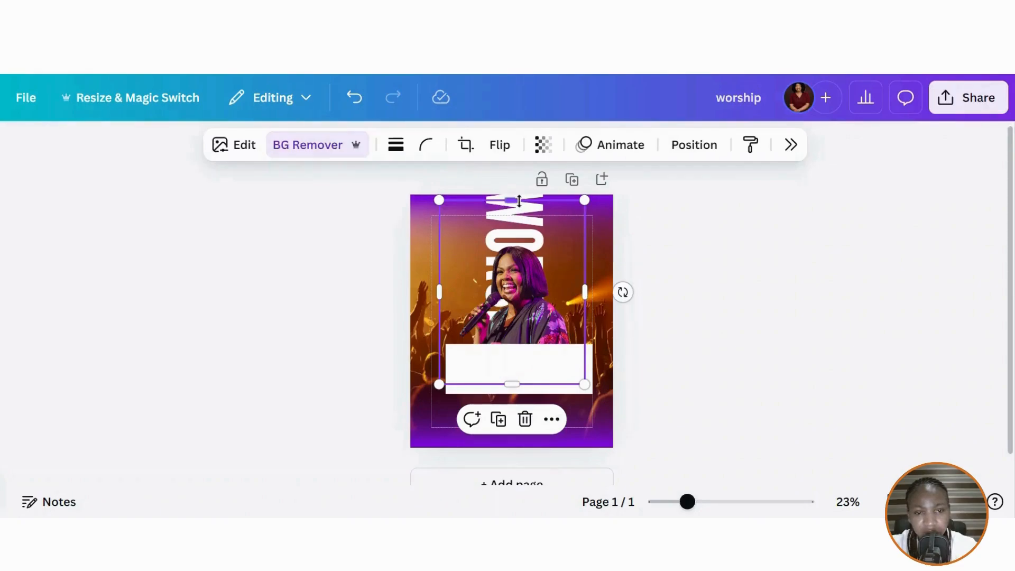
{"action": "left_click_drag", "start_coordinate": [519, 201], "coordinate": [519, 238]}
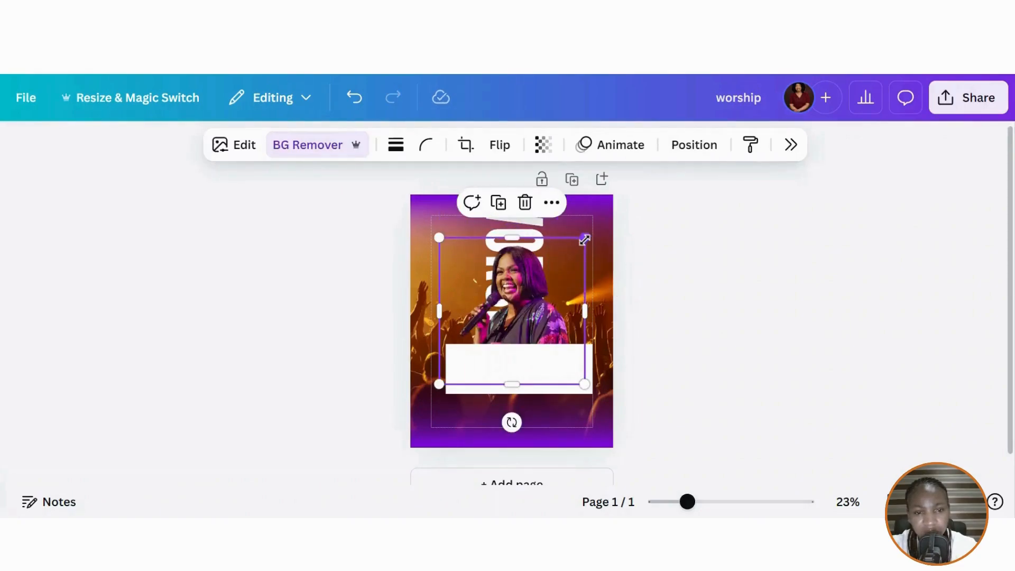
{"action": "left_click_drag", "start_coordinate": [585, 240], "coordinate": [612, 210]}
{"action": "left_click_drag", "start_coordinate": [553, 272], "coordinate": [532, 278]}
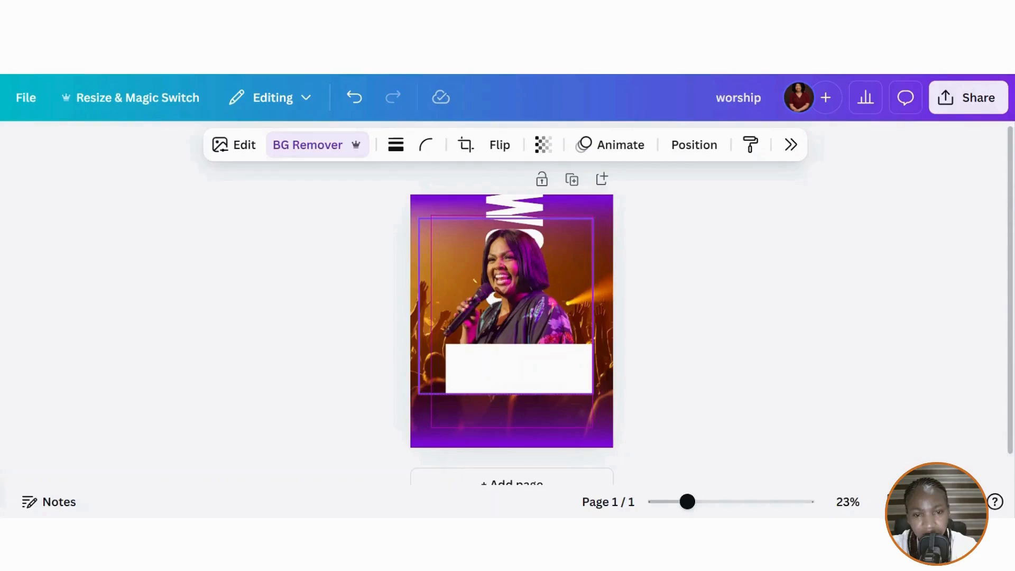
- Tilt the white rectangle to about -4°
{"action": "left_click", "coordinate": [535, 381]}
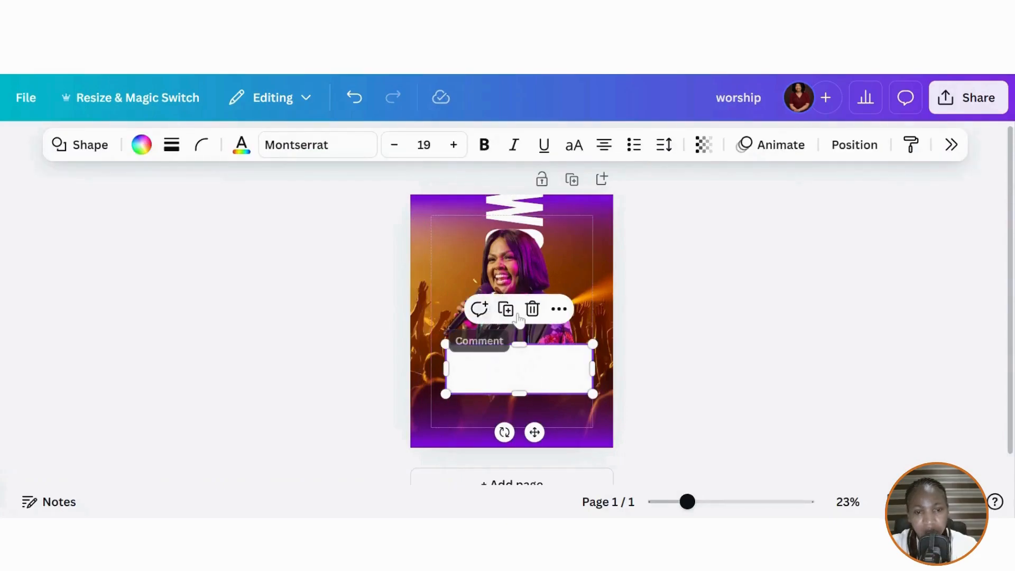
{"action": "left_click_drag", "start_coordinate": [521, 365], "coordinate": [524, 368]}
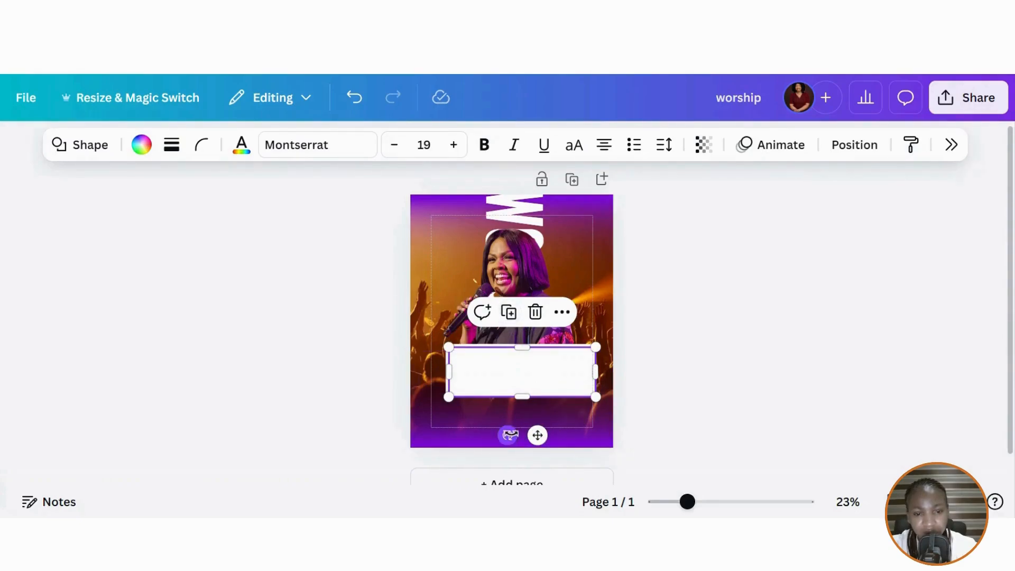
{"action": "mouse_move", "coordinate": [510, 435]}
{"action": "left_mouse_down"}
{"action": "mouse_move", "coordinate": [520, 439]}
{"action": "mouse_move", "coordinate": [512, 438]}
{"action": "left_mouse_up"}
{"action": "left_click_drag", "start_coordinate": [514, 440], "coordinate": [517, 438]}
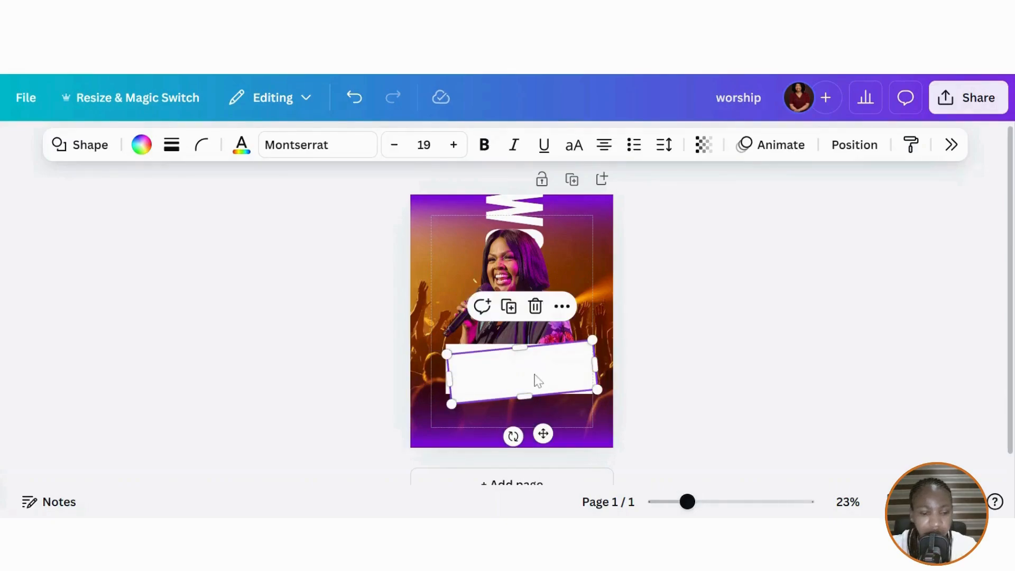
{"action": "left_click", "coordinate": [547, 358]}
{"action": "left_click", "coordinate": [546, 358]}
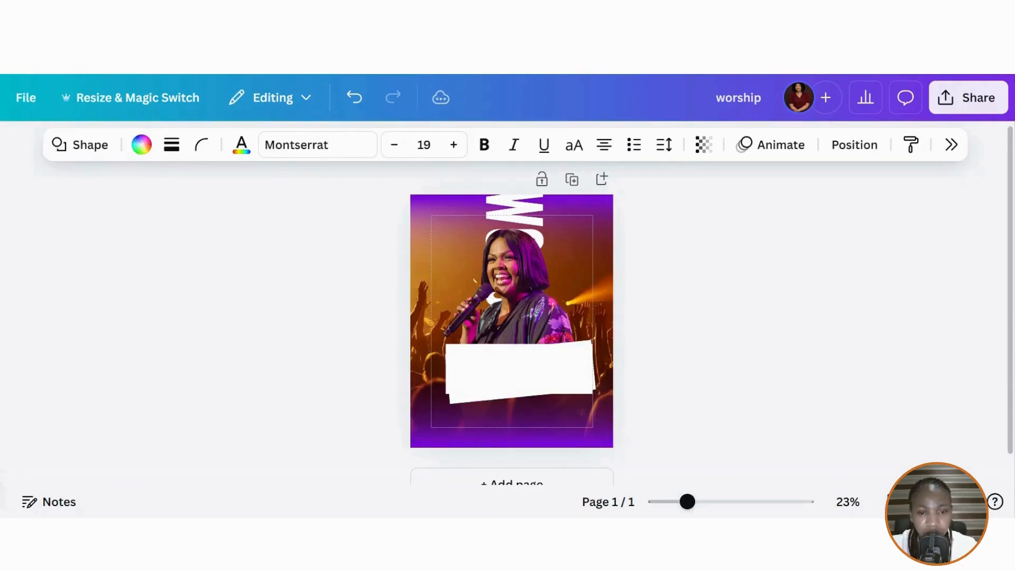
{"action": "key", "text": "Escape"}
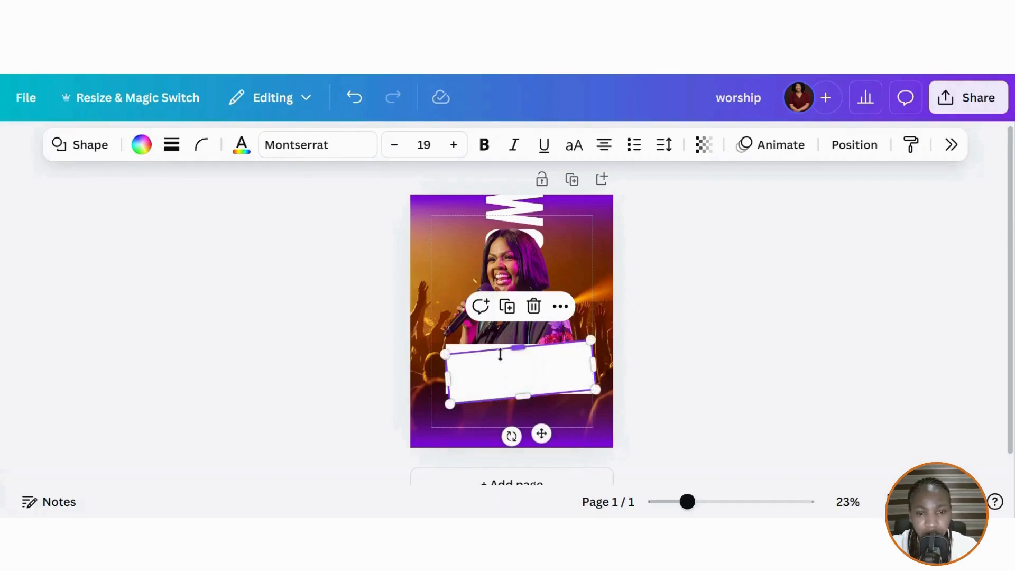
- Fill the tilted banner shape with the custom hex colour #AA4482
{"action": "left_click", "coordinate": [141, 145]}
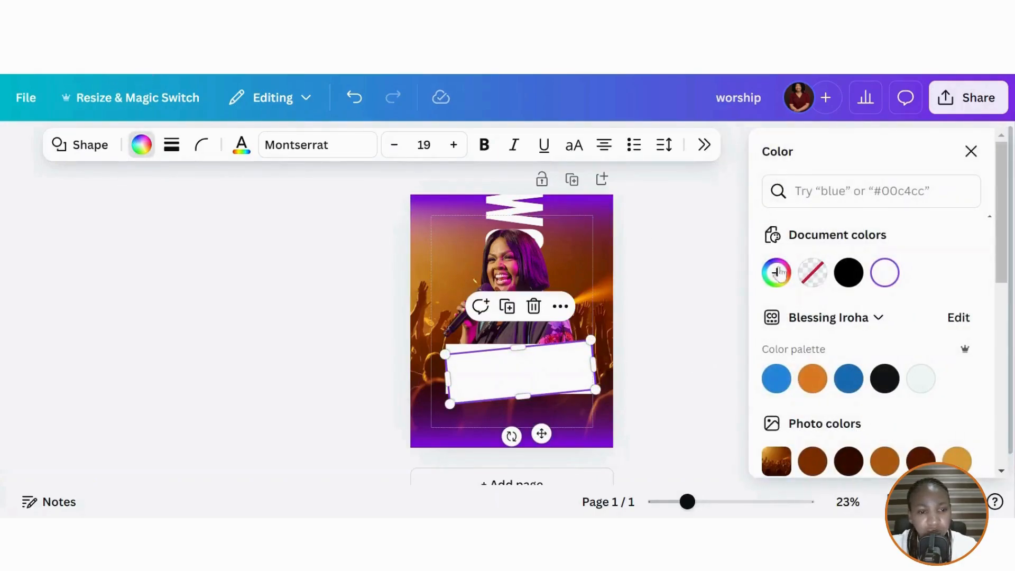
{"action": "left_click", "coordinate": [777, 272]}
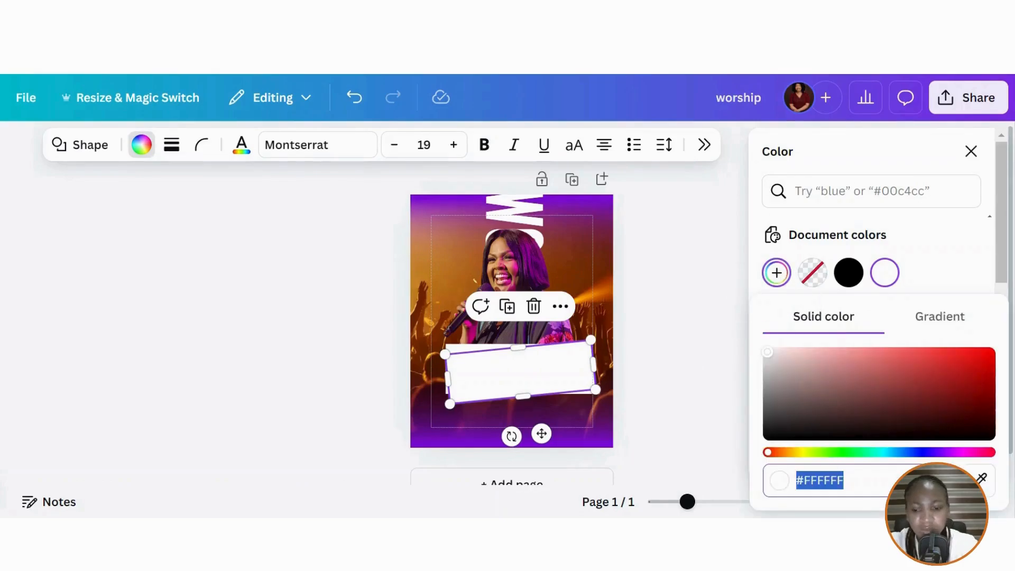
{"action": "type", "text": "#AA44"}
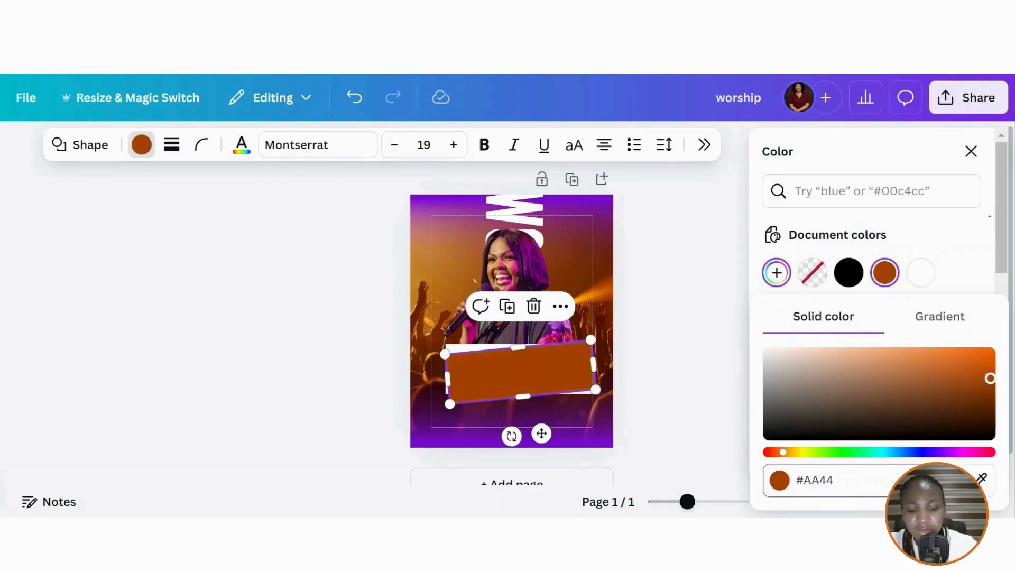
{"action": "type", "text": "82"}
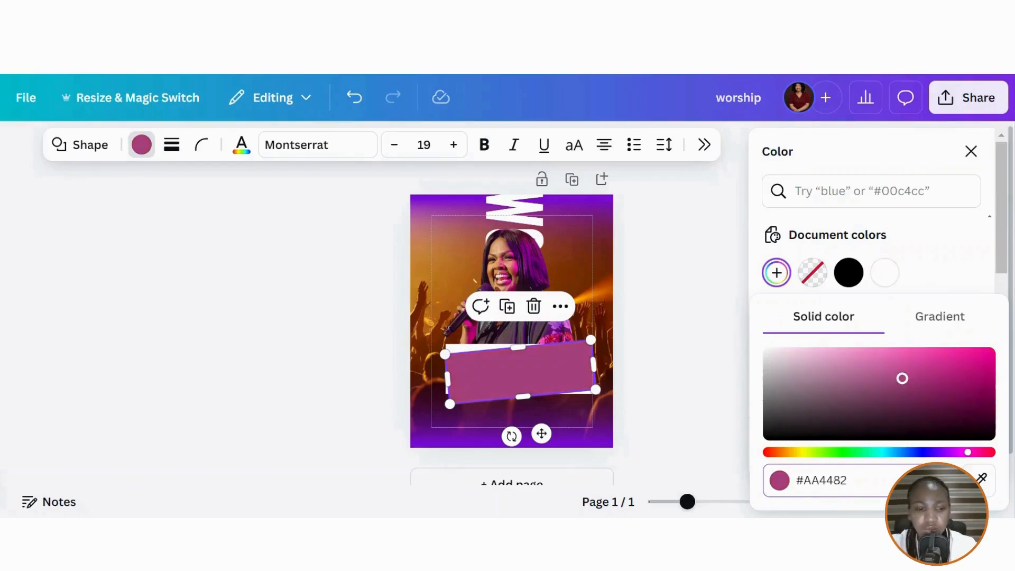
{"action": "key", "text": "Escape"}
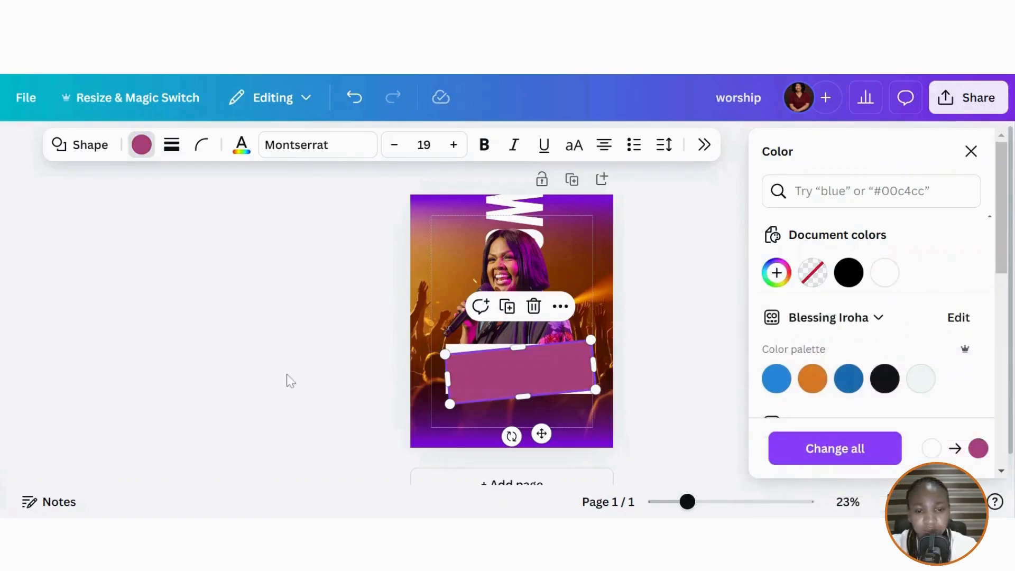
{"action": "key", "text": "Escape"}
{"action": "left_click", "coordinate": [185, 369]}
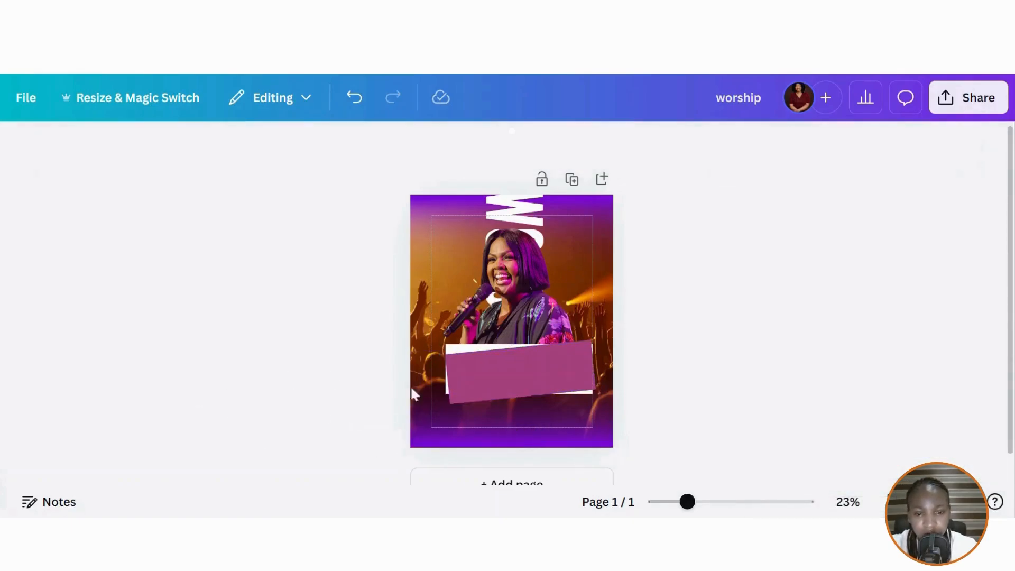
{"action": "left_click", "coordinate": [465, 386]}
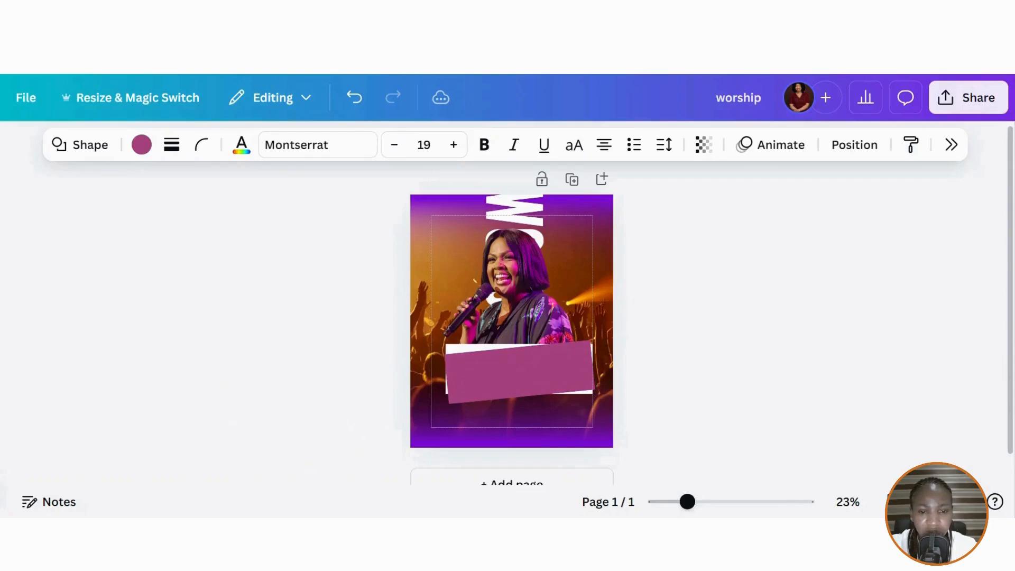
{"action": "left_click", "coordinate": [466, 381]}
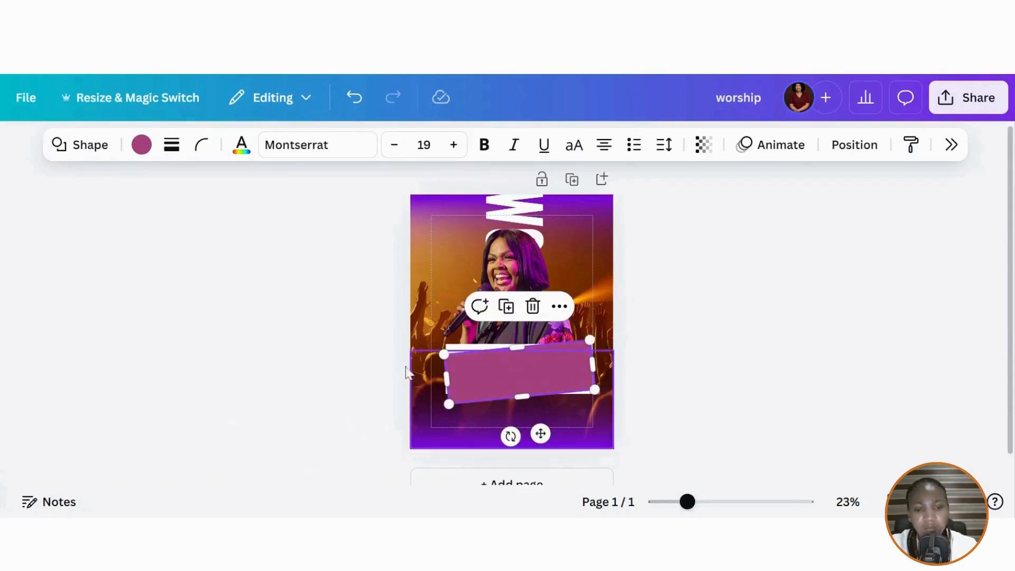
- Add a heading with the text 'live concert' and switch it to uppercase
{"action": "left_click", "coordinate": [1, 244]}
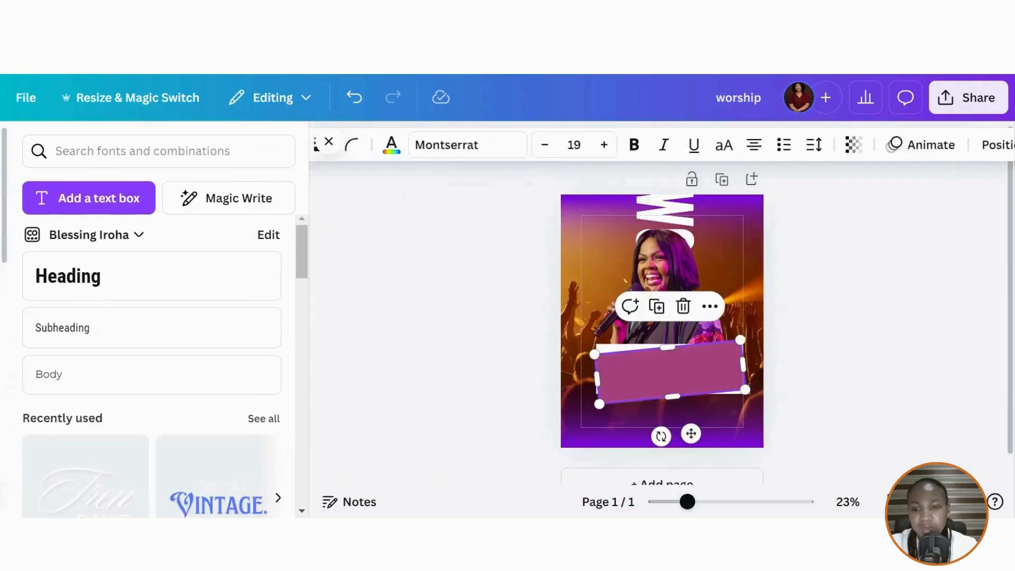
{"action": "left_click", "coordinate": [95, 293]}
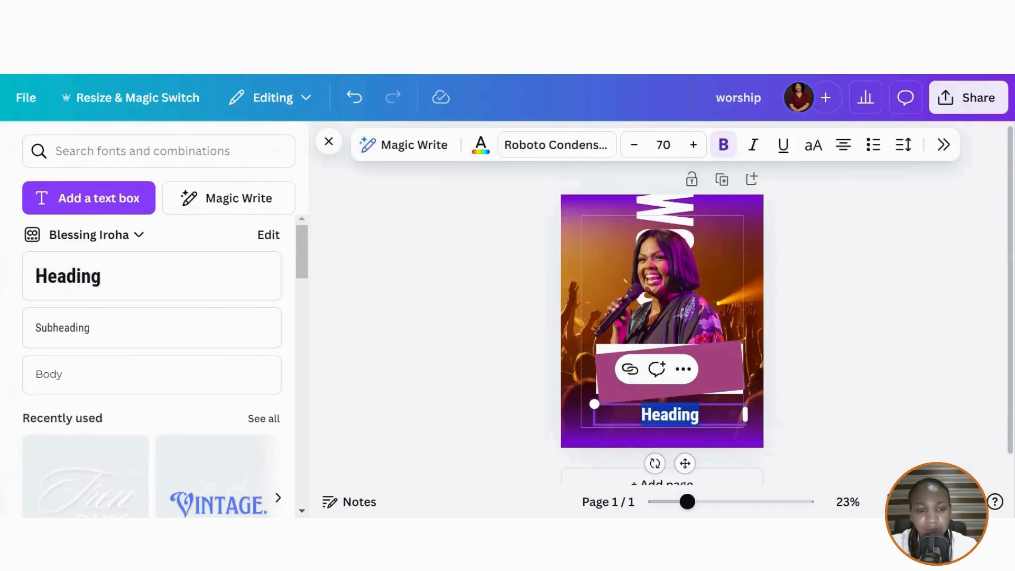
{"action": "type", "text": "Iive conc"}
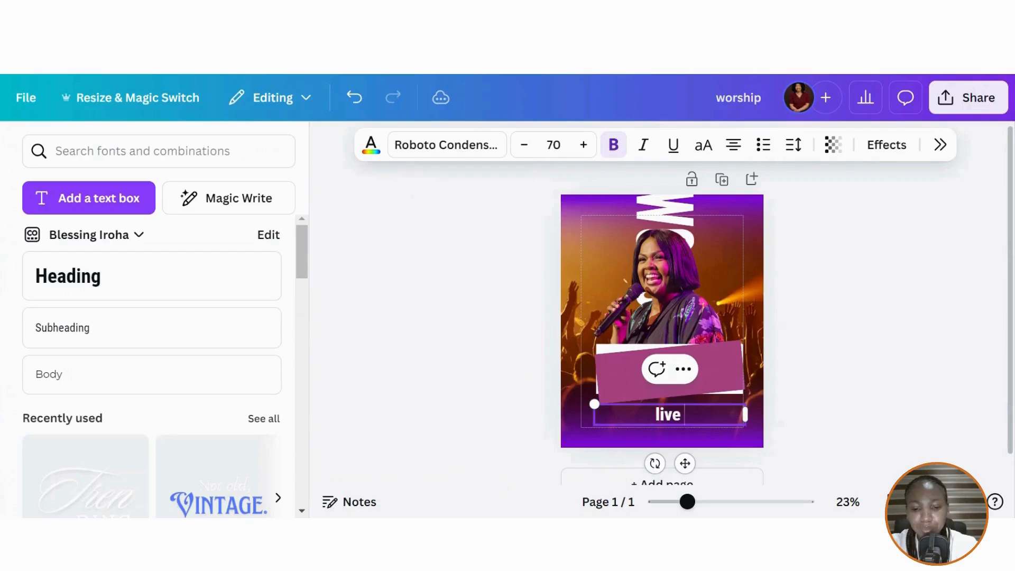
{"action": "type", "text": "ert"}
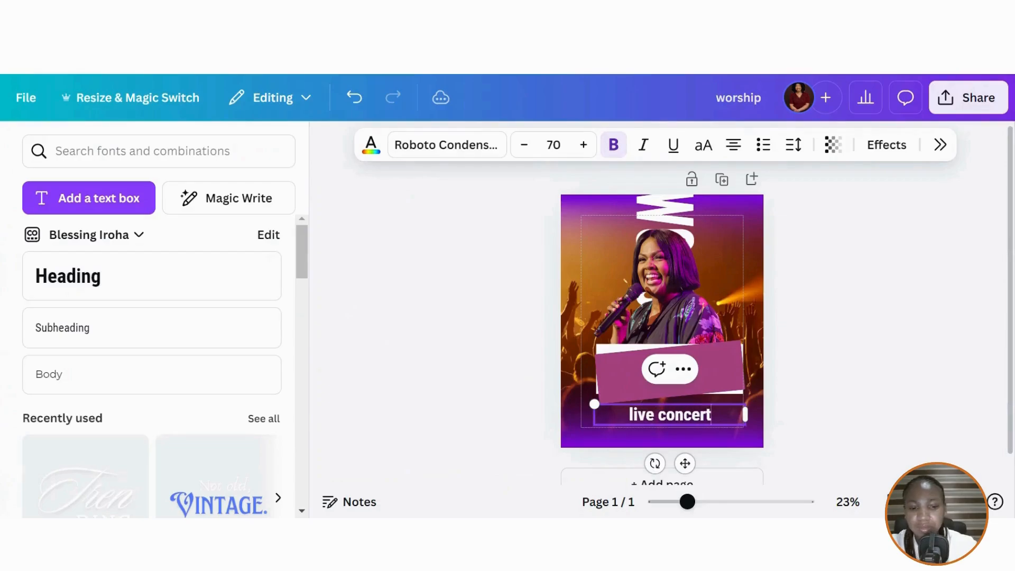
{"action": "left_click", "coordinate": [921, 375]}
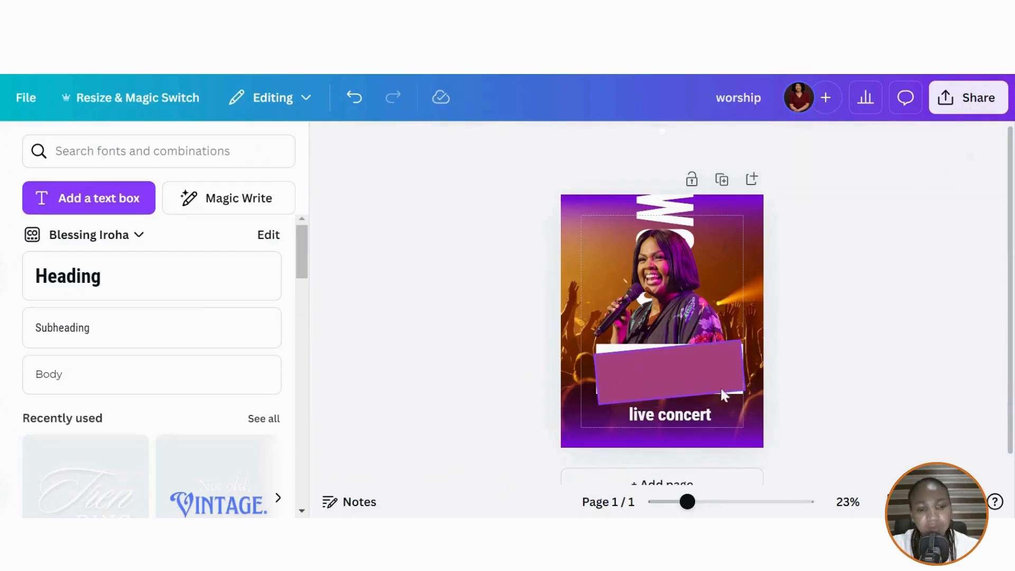
{"action": "left_click", "coordinate": [704, 417]}
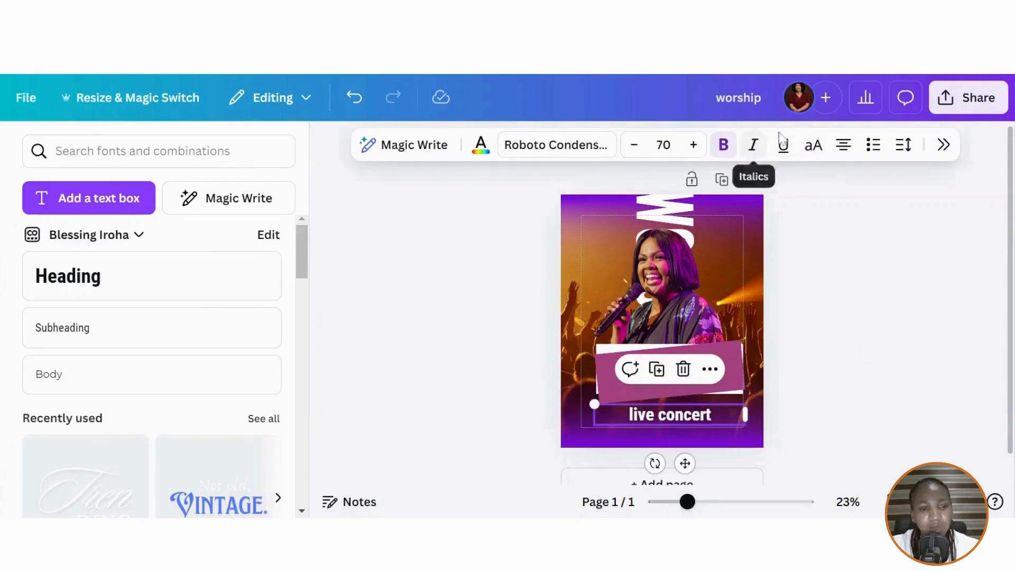
{"action": "left_click", "coordinate": [814, 146]}
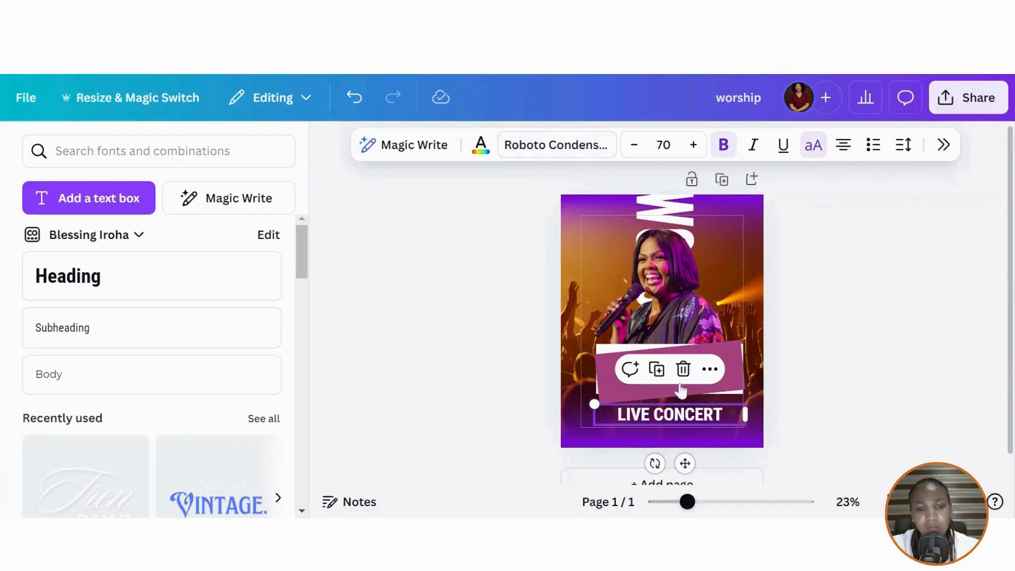
- Set LIVE CONCERT to League Gothic, enlarge it to size 128 and centre it on the banner
{"action": "left_click", "coordinate": [545, 144]}
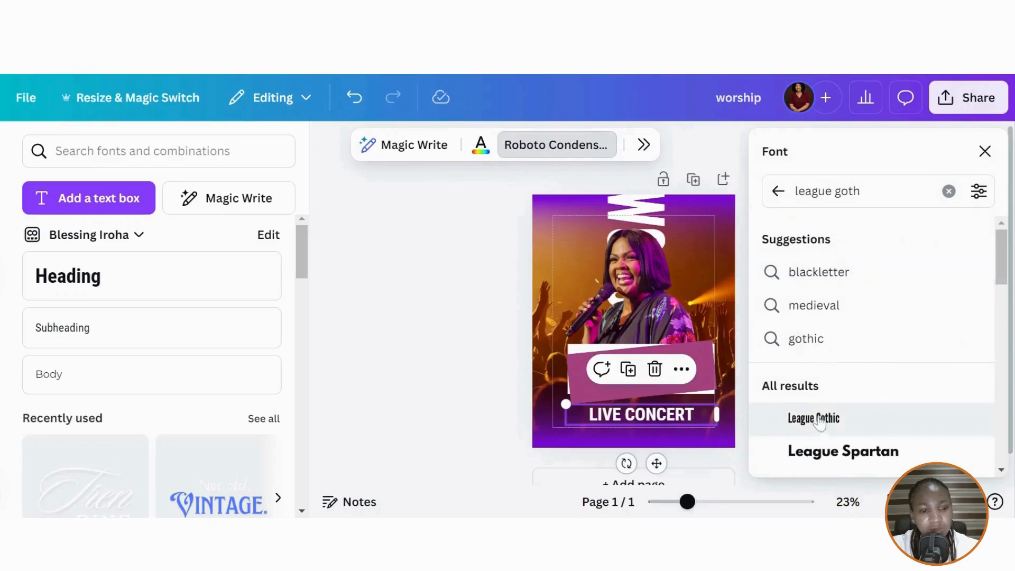
{"action": "left_click", "coordinate": [819, 419]}
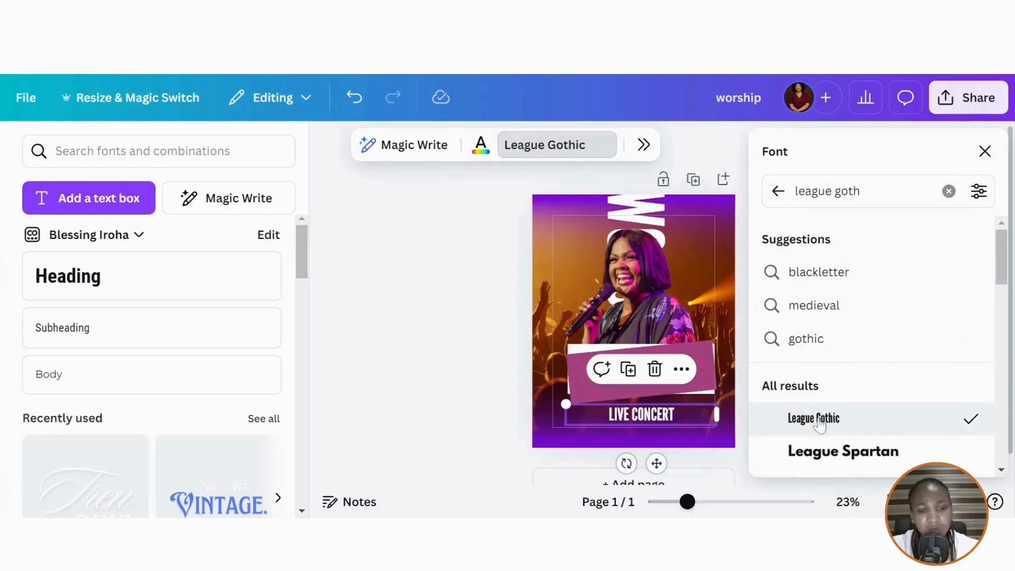
{"action": "left_click", "coordinate": [985, 152]}
{"action": "left_click_drag", "start_coordinate": [685, 463], "coordinate": [672, 429]}
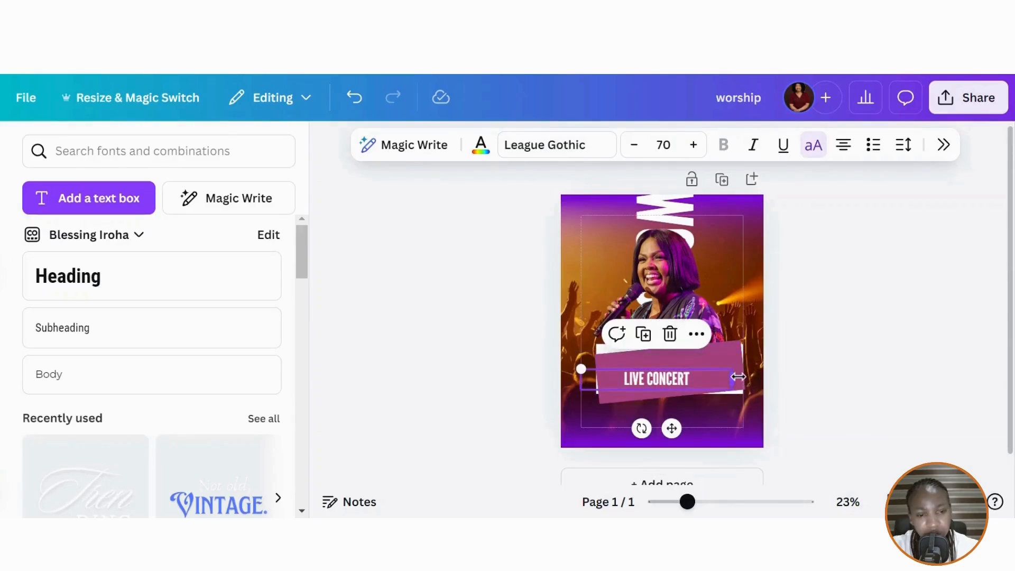
{"action": "left_click_drag", "start_coordinate": [734, 379], "coordinate": [677, 374]}
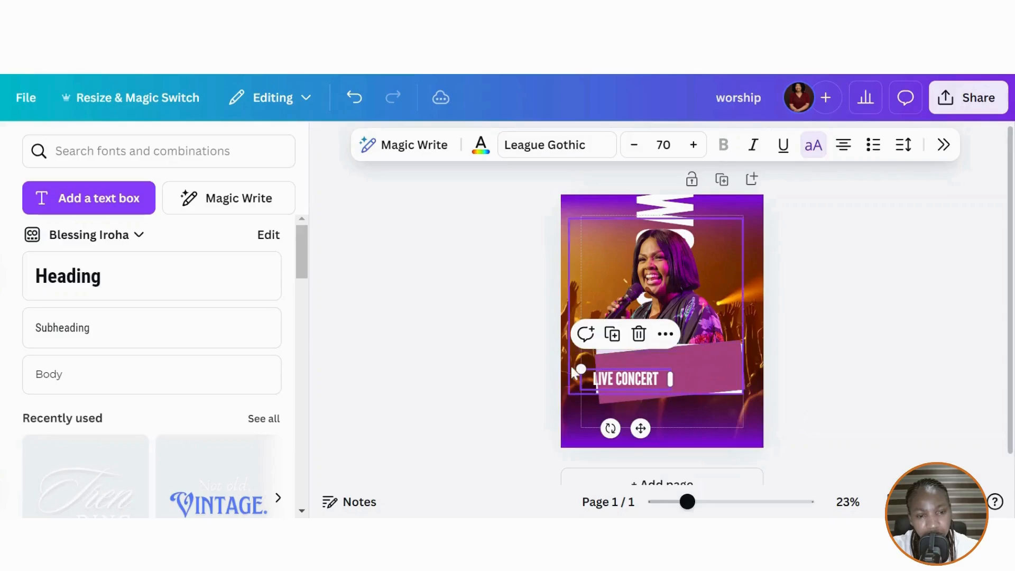
{"action": "left_click_drag", "start_coordinate": [582, 369], "coordinate": [510, 322]}
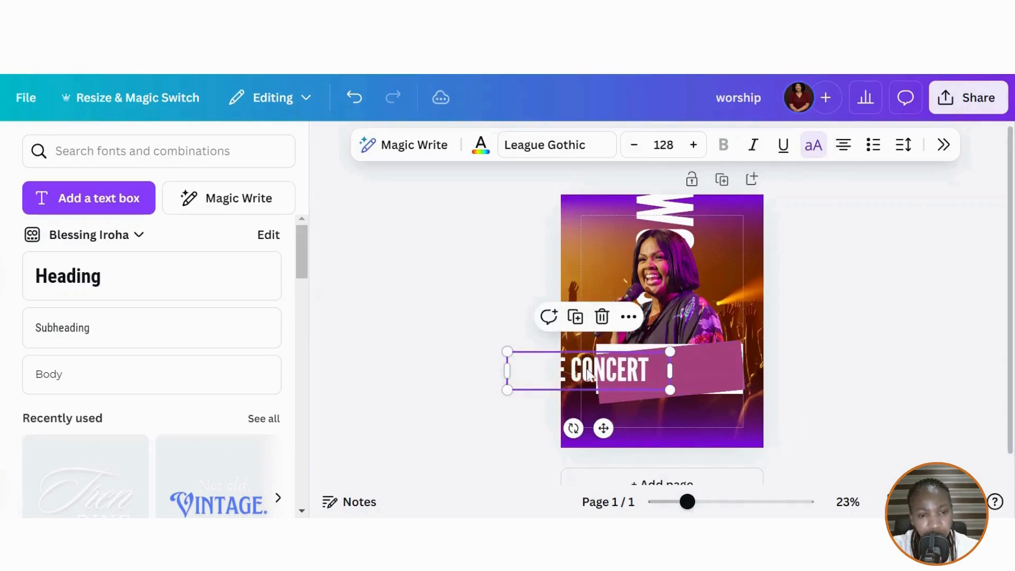
{"action": "left_click_drag", "start_coordinate": [582, 363], "coordinate": [668, 370]}
{"action": "left_click", "coordinate": [880, 354]}
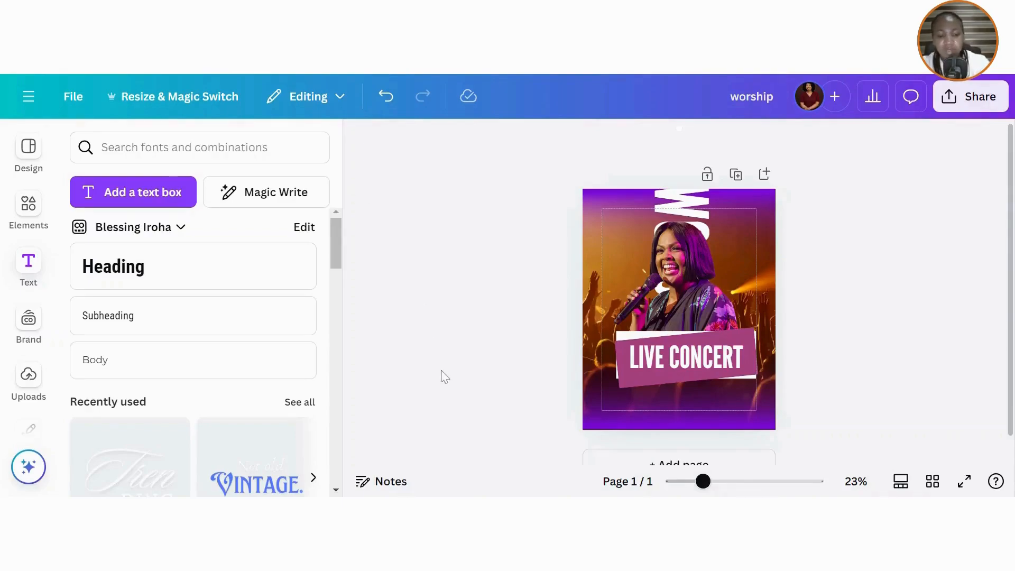
- Add a square and shape it into a thin, wide orange bar just above the LIVE CONCERT banner
{"action": "key", "text": "r"}
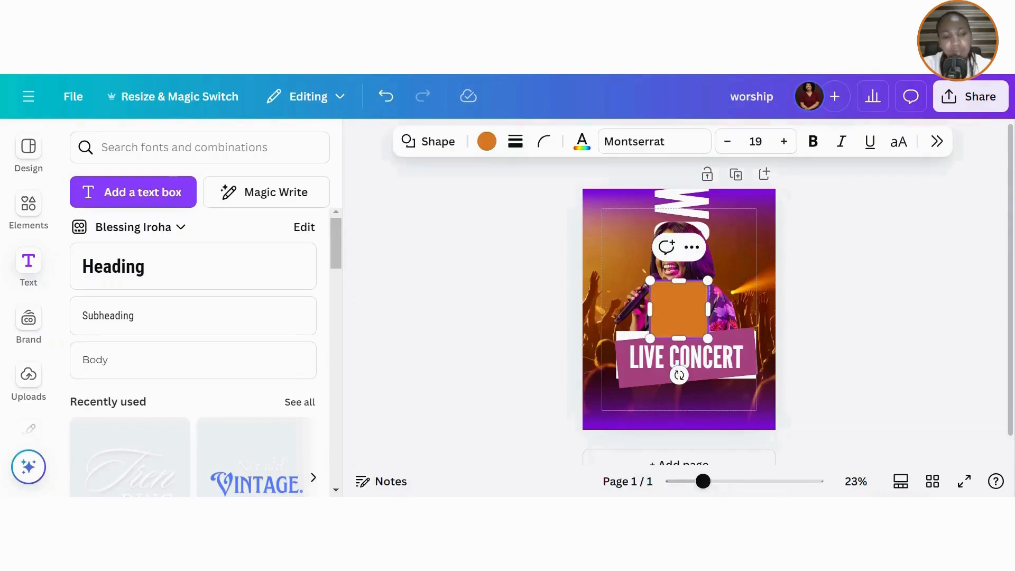
{"action": "left_click_drag", "start_coordinate": [679, 338], "coordinate": [591, 288]}
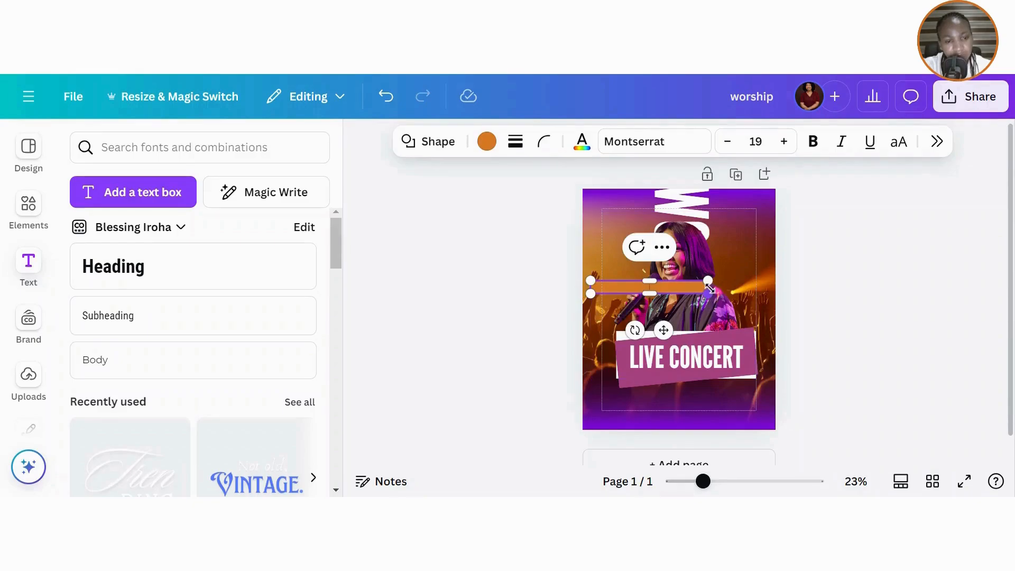
{"action": "left_click_drag", "start_coordinate": [710, 288], "coordinate": [722, 280]}
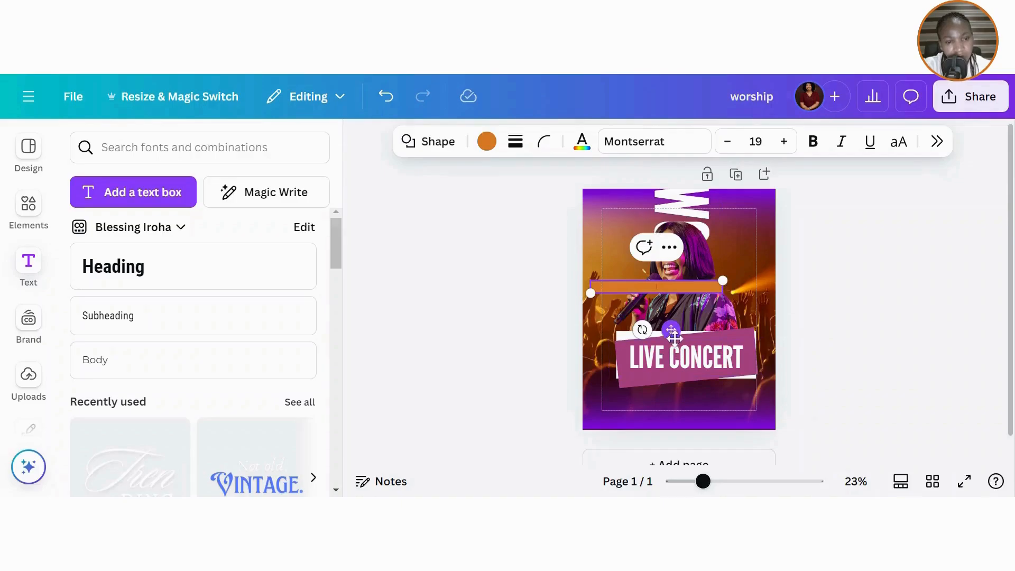
{"action": "left_click_drag", "start_coordinate": [671, 330], "coordinate": [700, 371]}
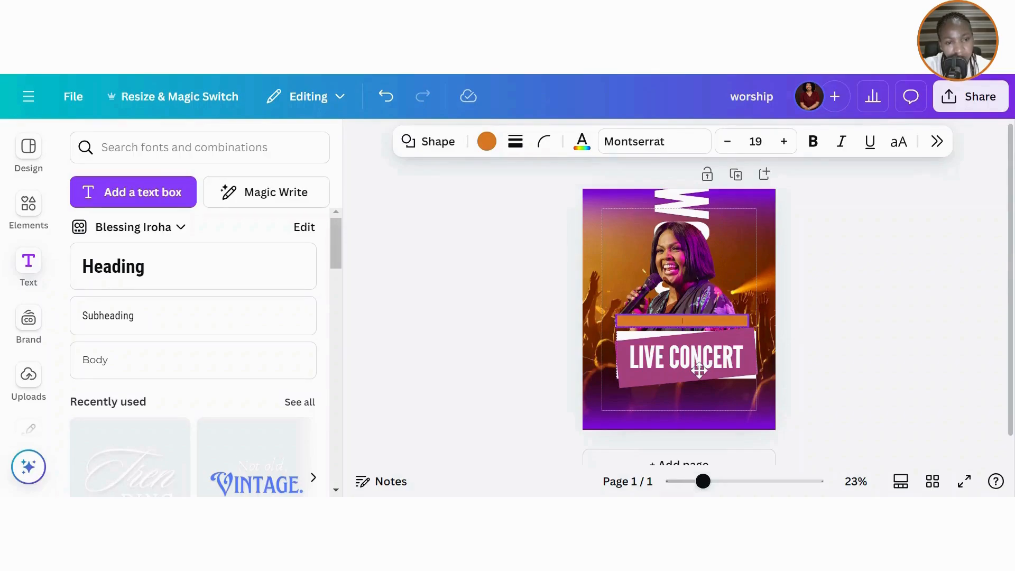
- Change the thin divider bar's fill from orange to dark plum #391337
{"action": "left_click", "coordinate": [487, 141]}
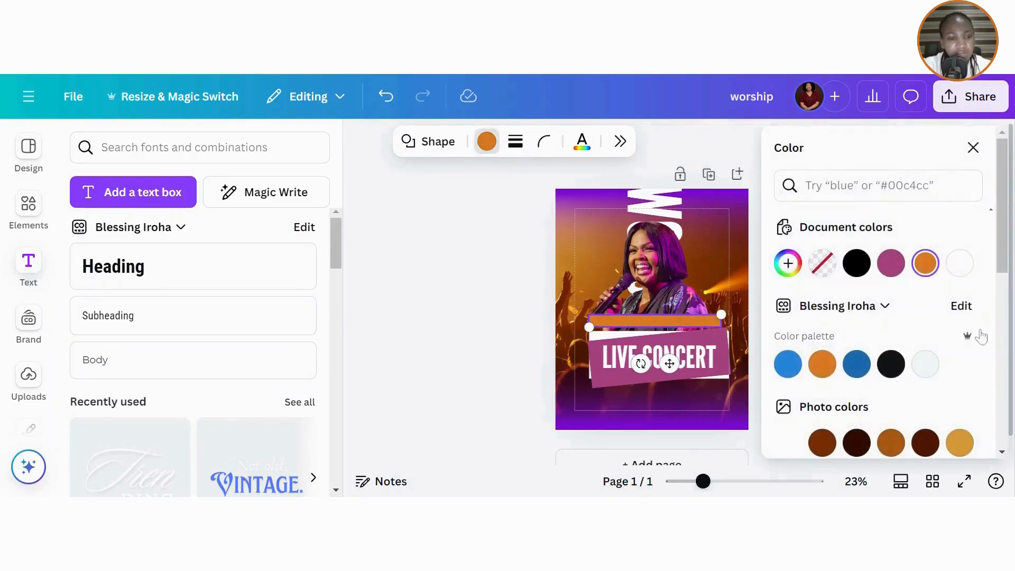
{"action": "left_click", "coordinate": [926, 262]}
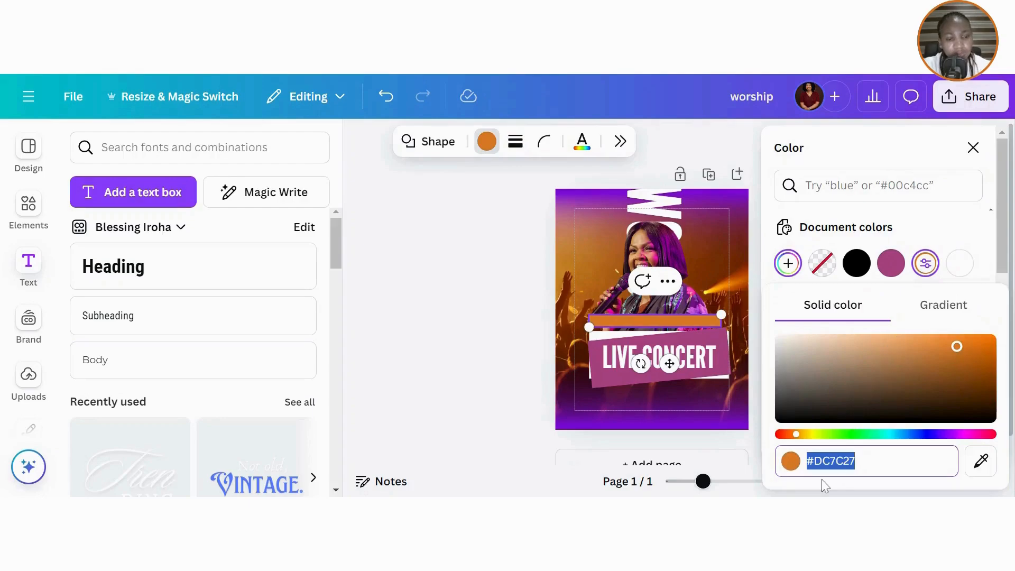
{"action": "type", "text": "#33"}
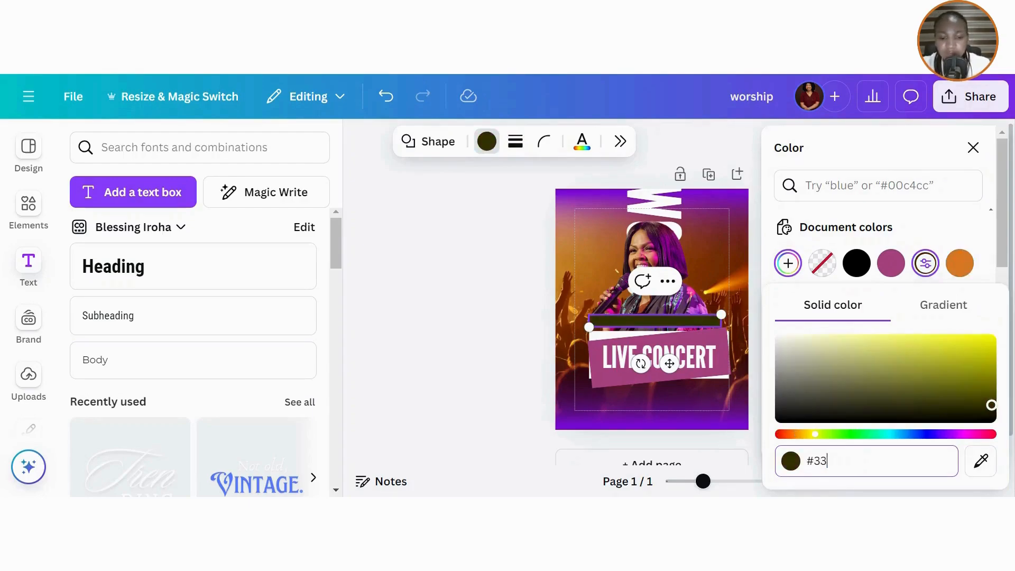
{"action": "type", "text": "9"}
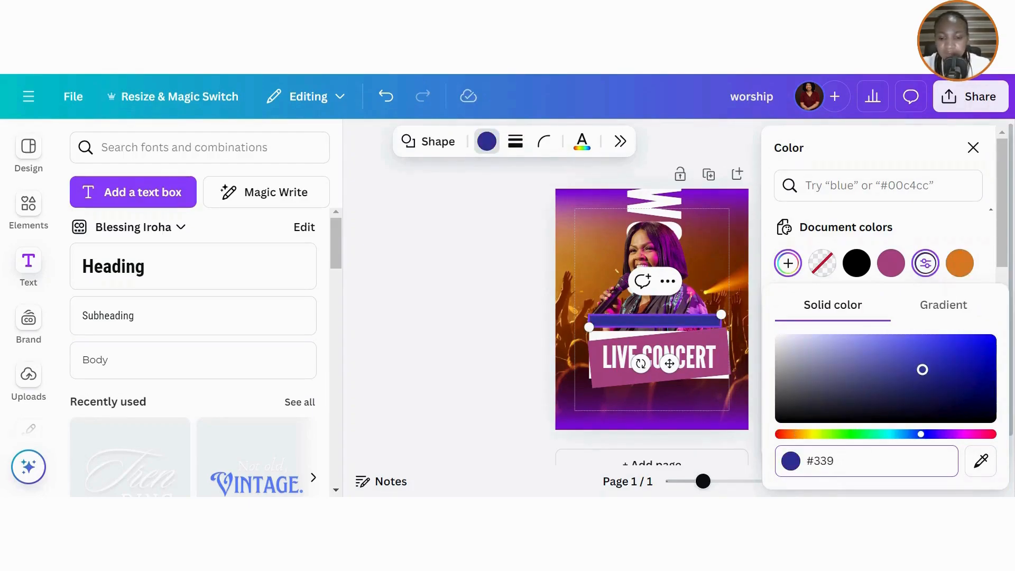
{"action": "type", "text": "3"}
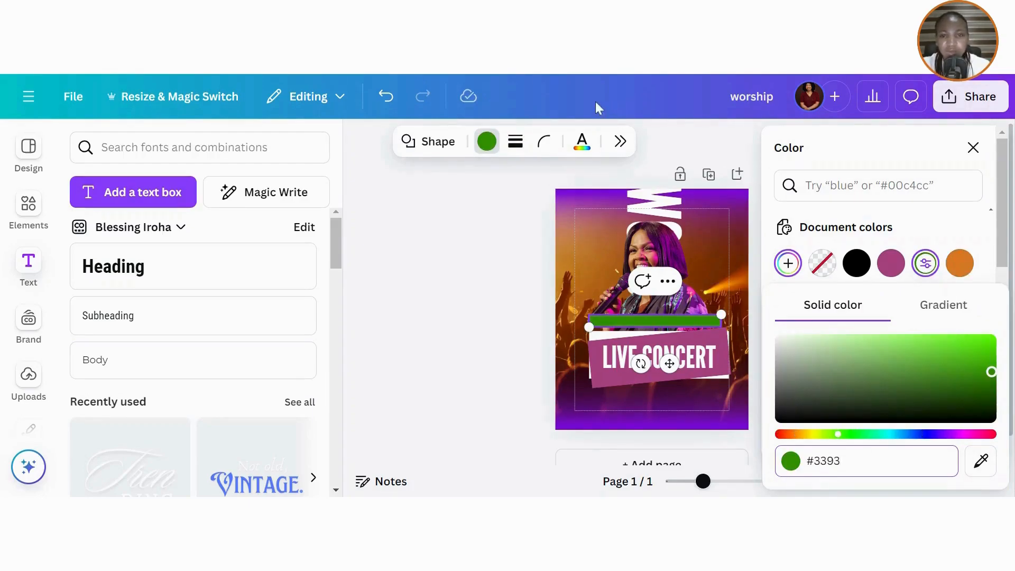
{"action": "left_click", "coordinate": [493, 77]}
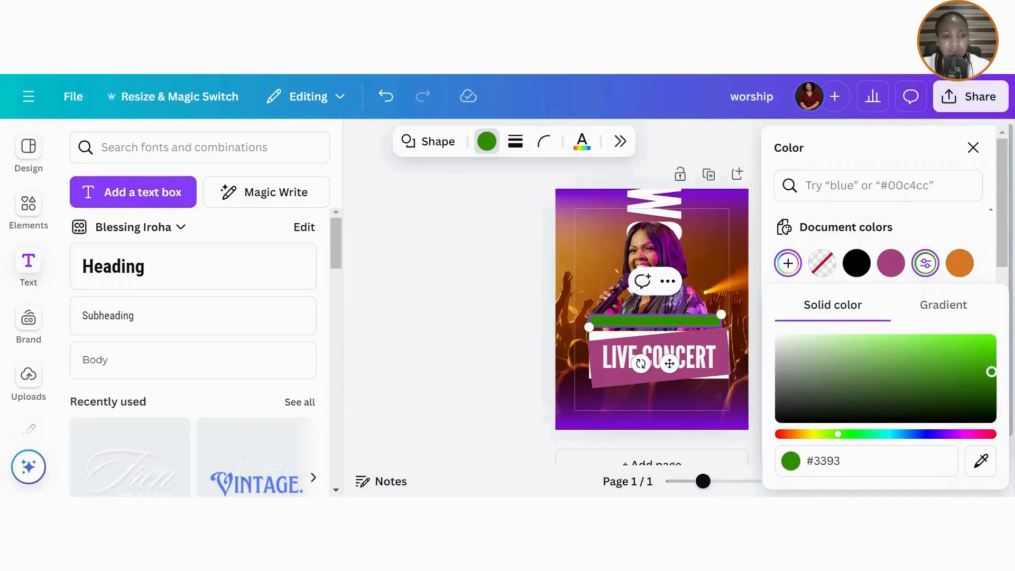
{"action": "left_click", "coordinate": [823, 461]}
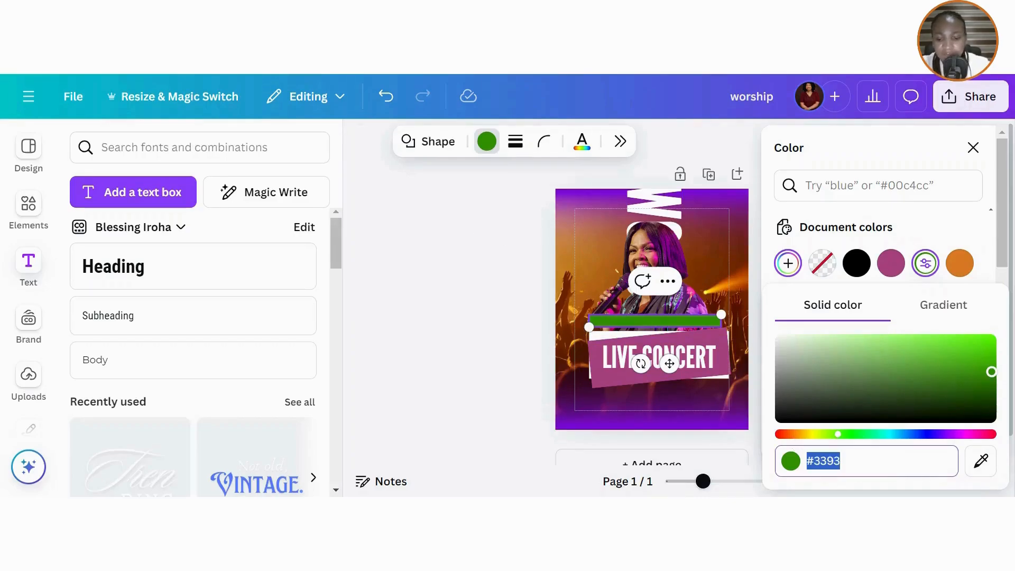
{"action": "type", "text": "#391"}
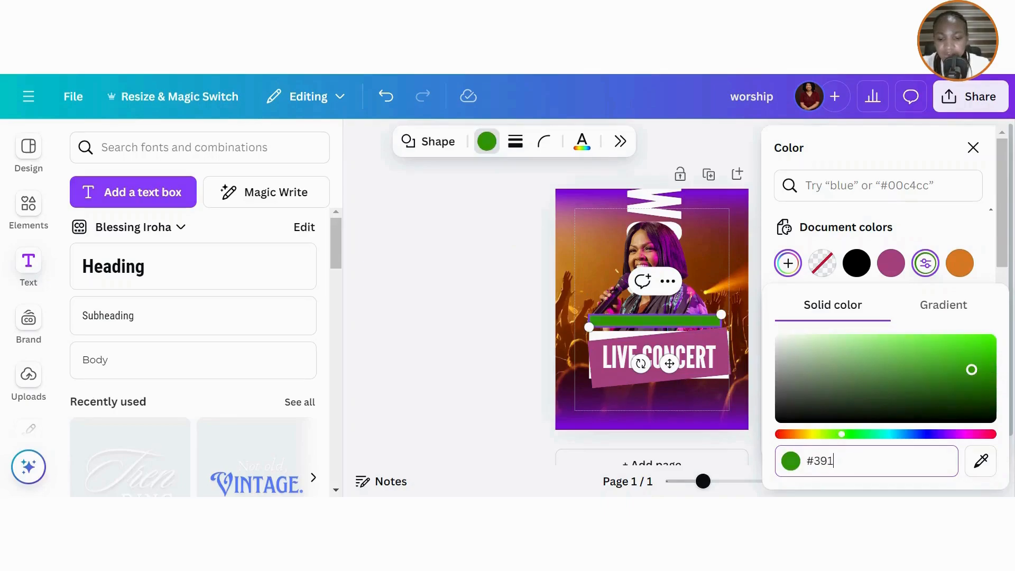
{"action": "type", "text": "337"}
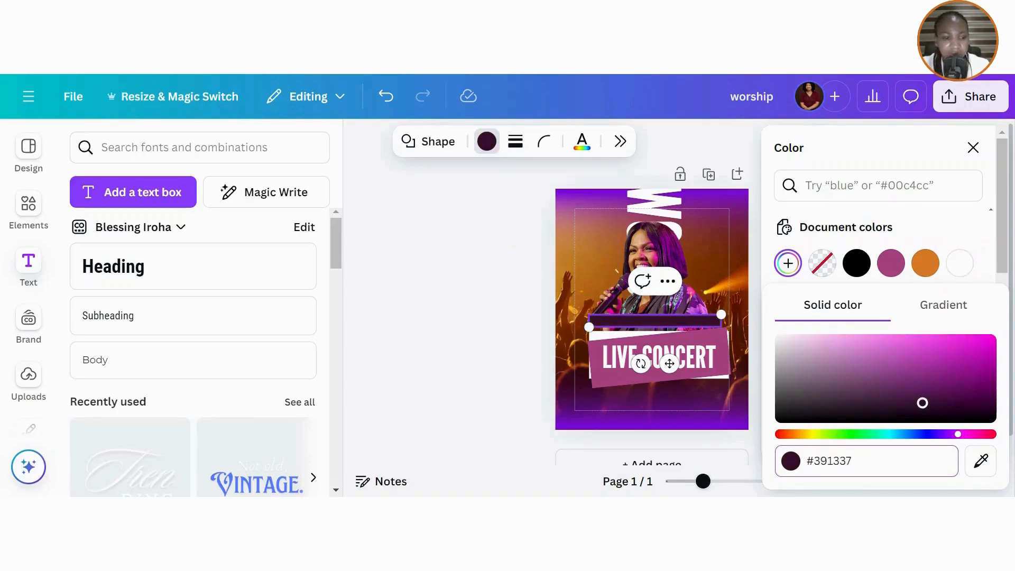
{"action": "key", "text": "Return"}
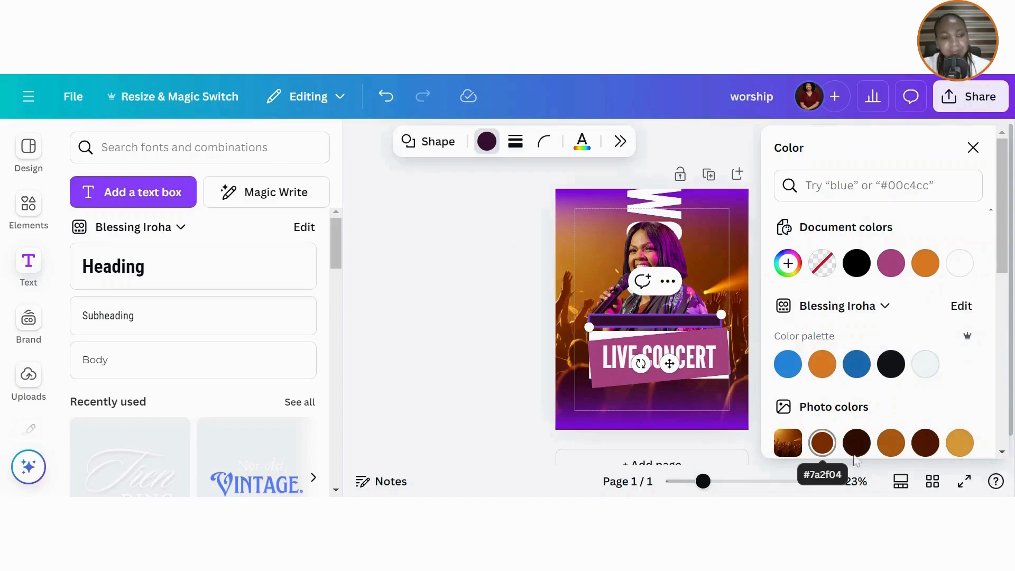
{"action": "left_click", "coordinate": [974, 148]}
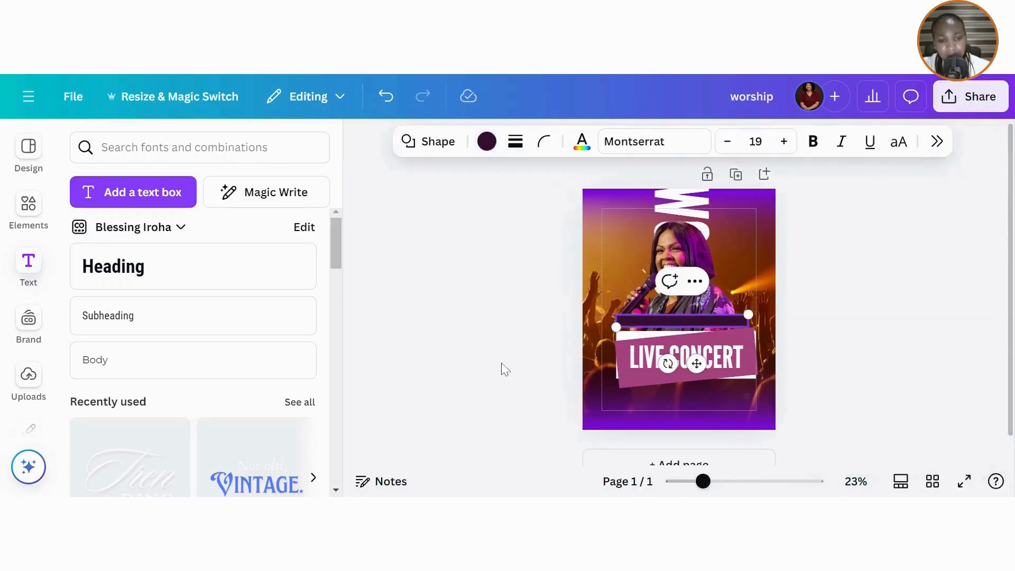
- Centre the dark purple bar horizontally on the page
{"action": "left_click", "coordinate": [505, 369]}
{"action": "left_click", "coordinate": [700, 314]}
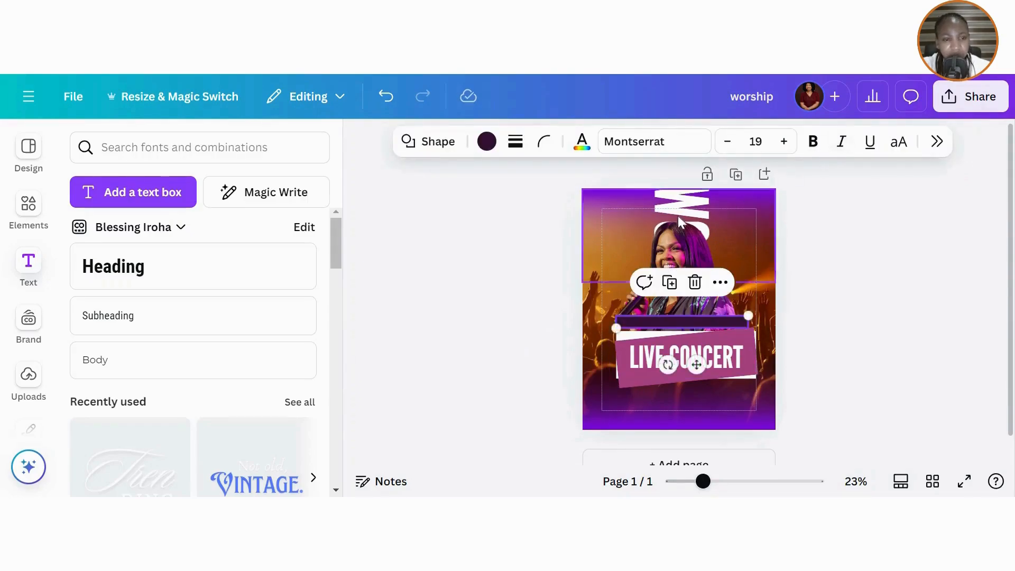
{"action": "left_click", "coordinate": [599, 262]}
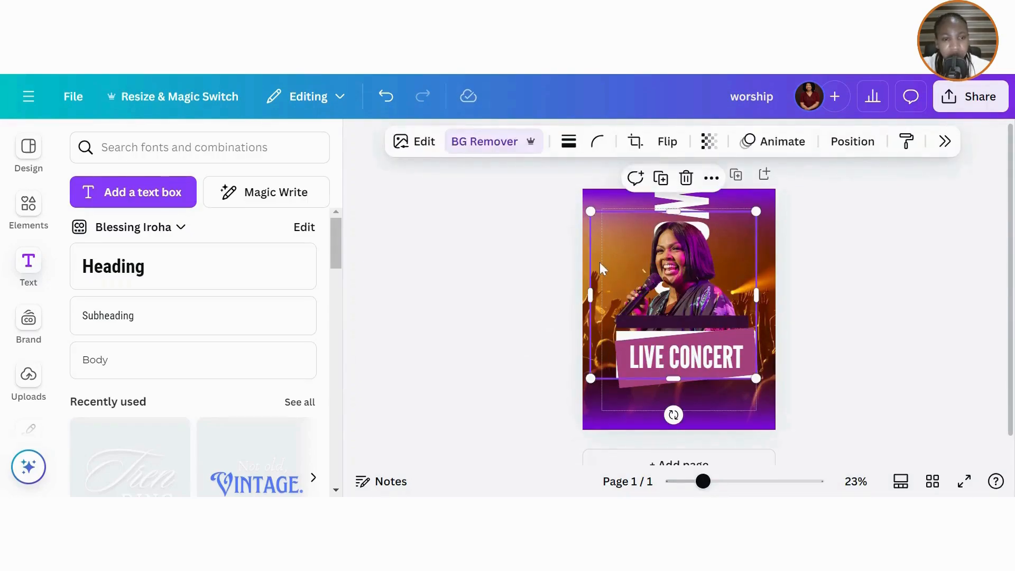
{"action": "left_click", "coordinate": [852, 141]}
{"action": "left_click", "coordinate": [670, 325]}
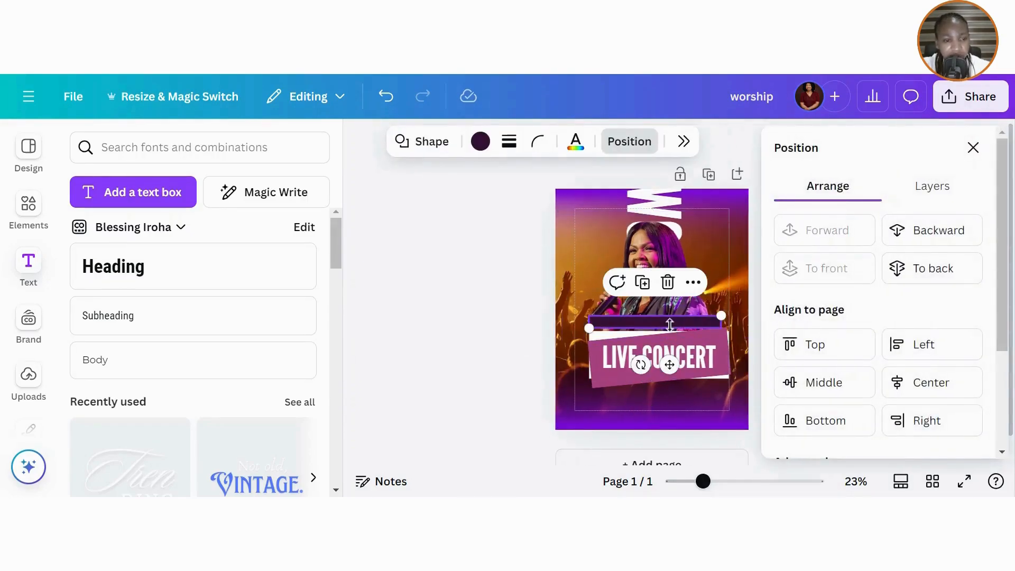
{"action": "left_click", "coordinate": [948, 378]}
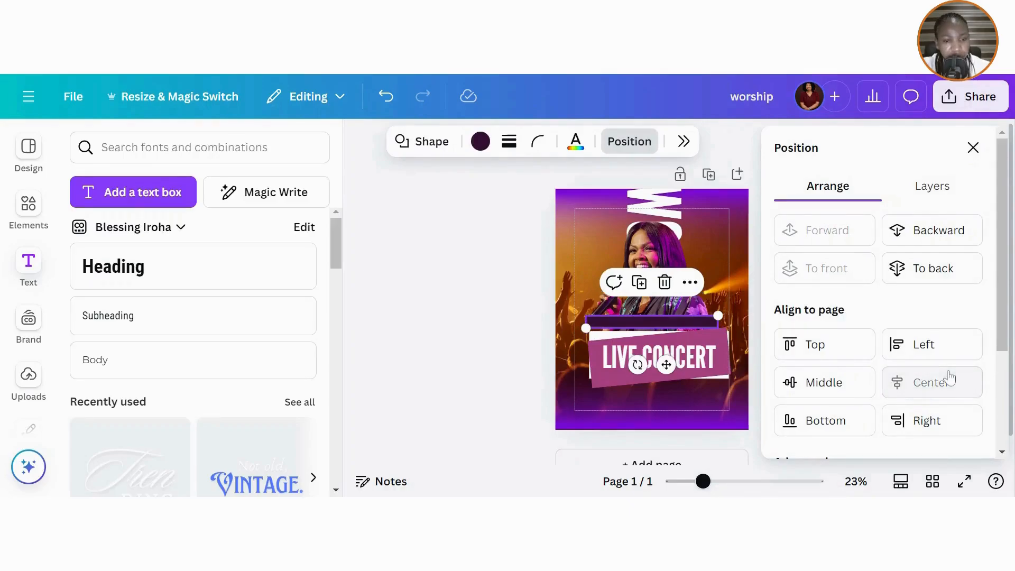
{"action": "left_click", "coordinate": [973, 147]}
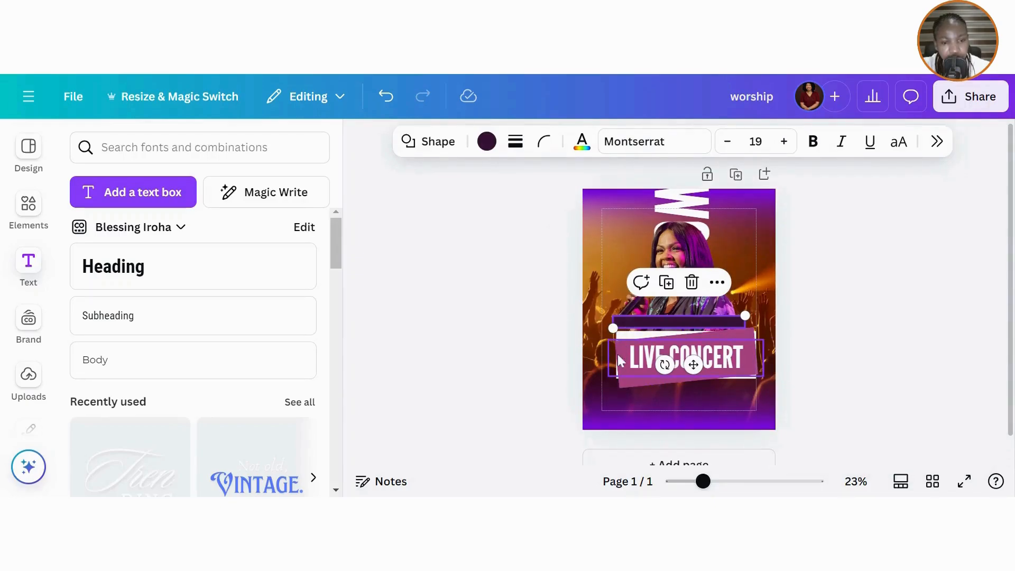
- Select the white rectangle and pink banner from the layers list and centre each horizontally
{"action": "left_click", "coordinate": [630, 384]}
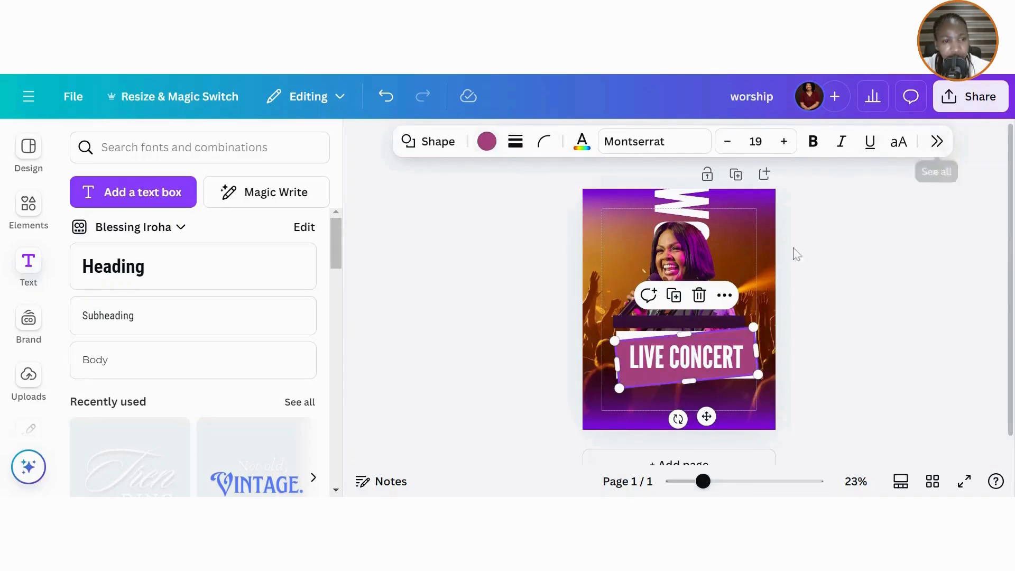
{"action": "left_click", "coordinate": [768, 253]}
{"action": "left_click", "coordinate": [854, 141]}
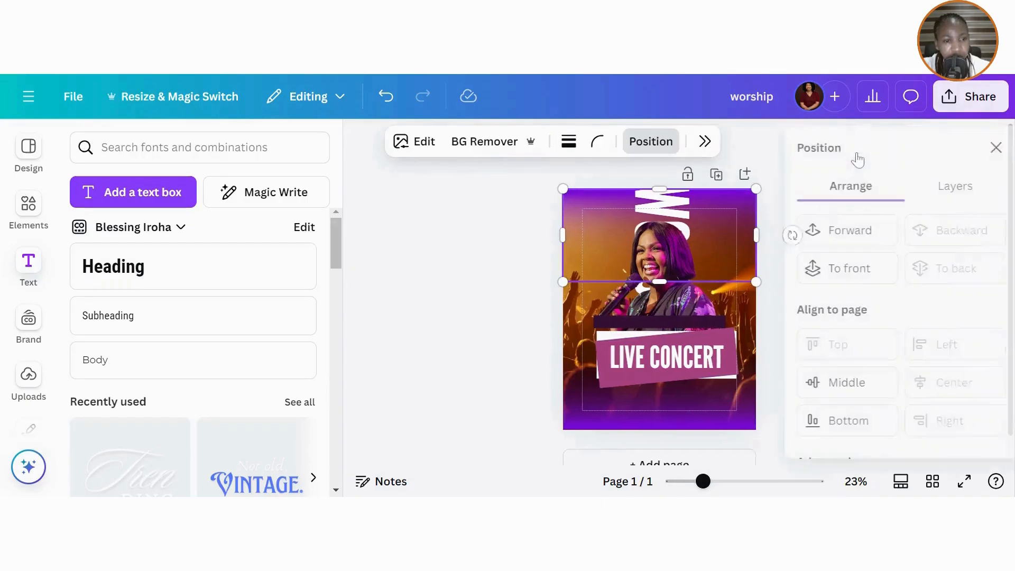
{"action": "left_click", "coordinate": [932, 186]}
{"action": "scroll", "coordinate": [878, 259], "scroll_direction": "down", "scroll_amount": 3}
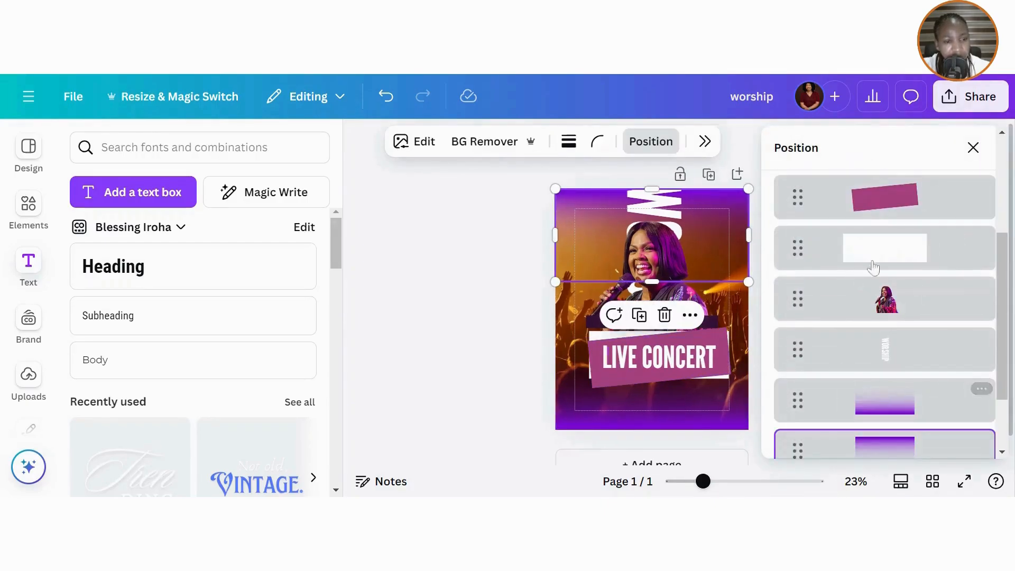
{"action": "left_click", "coordinate": [877, 261]}
{"action": "scroll", "coordinate": [874, 258], "scroll_direction": "up", "scroll_amount": 5}
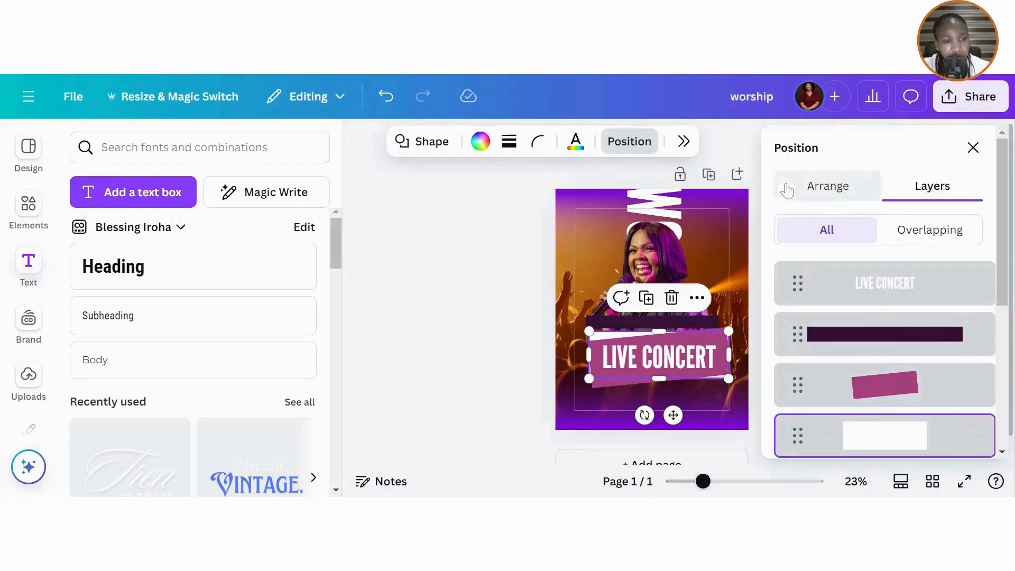
{"action": "left_click", "coordinate": [839, 191]}
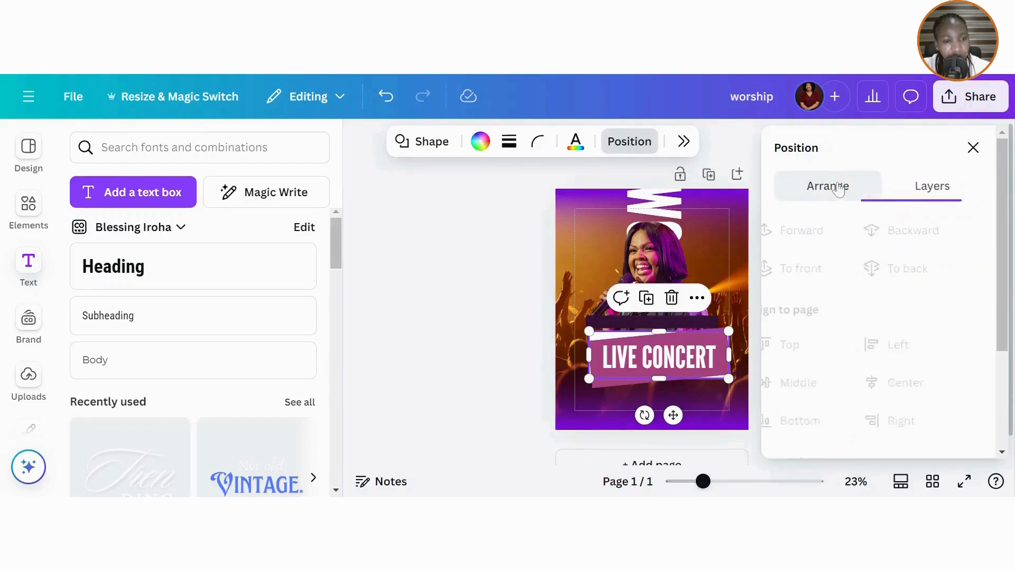
{"action": "left_click", "coordinate": [922, 386]}
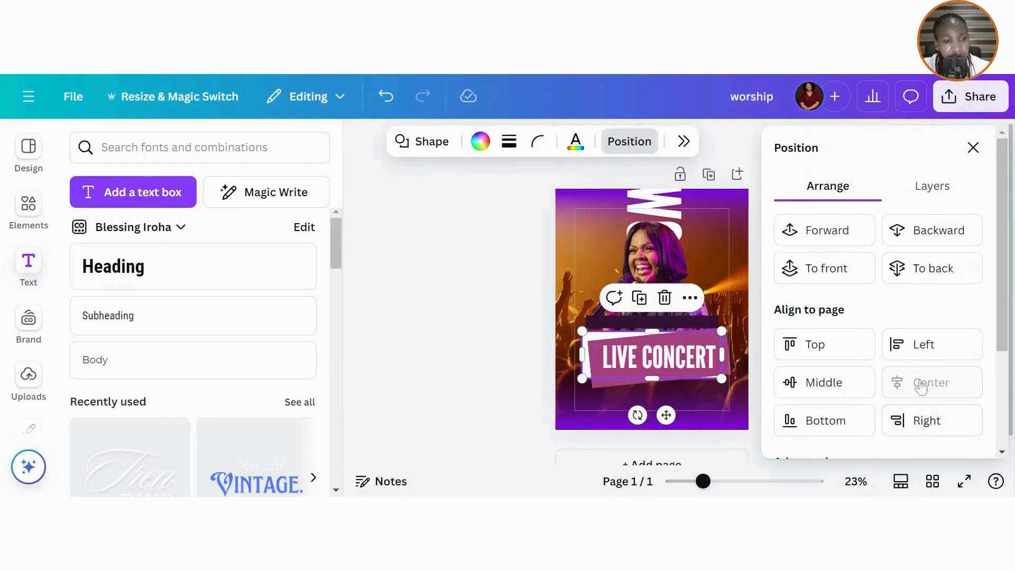
{"action": "left_click", "coordinate": [933, 186]}
{"action": "left_click", "coordinate": [889, 385]}
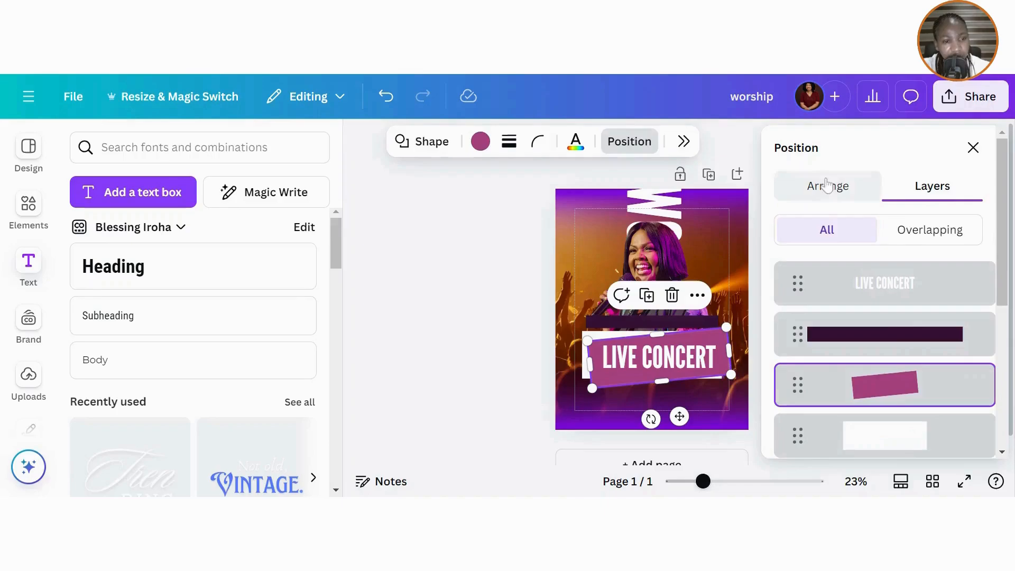
{"action": "left_click", "coordinate": [826, 186]}
{"action": "left_click", "coordinate": [928, 385]}
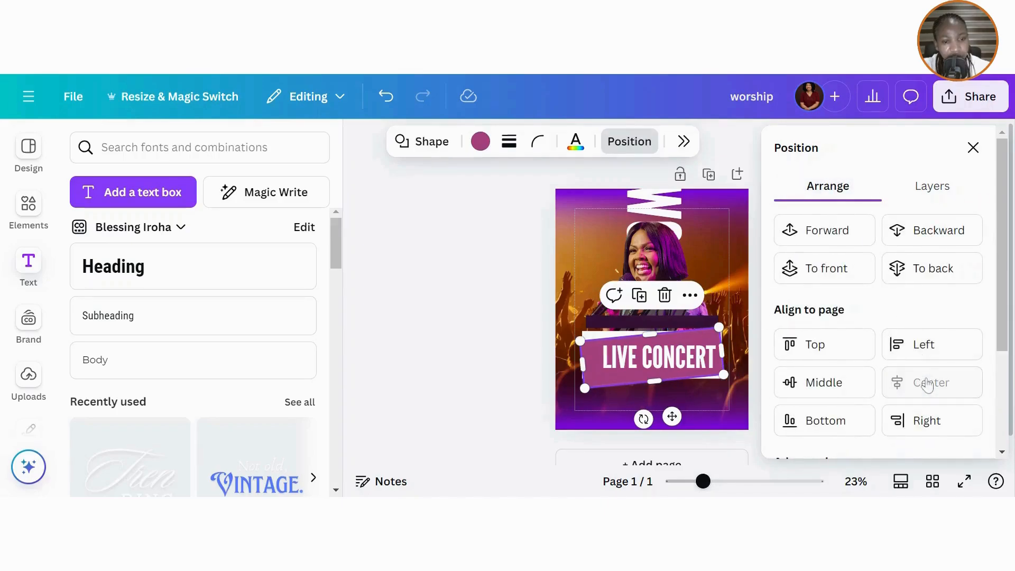
- Narrow the LIVE CONCERT text box and centre it horizontally on the page
{"action": "left_click", "coordinate": [709, 352]}
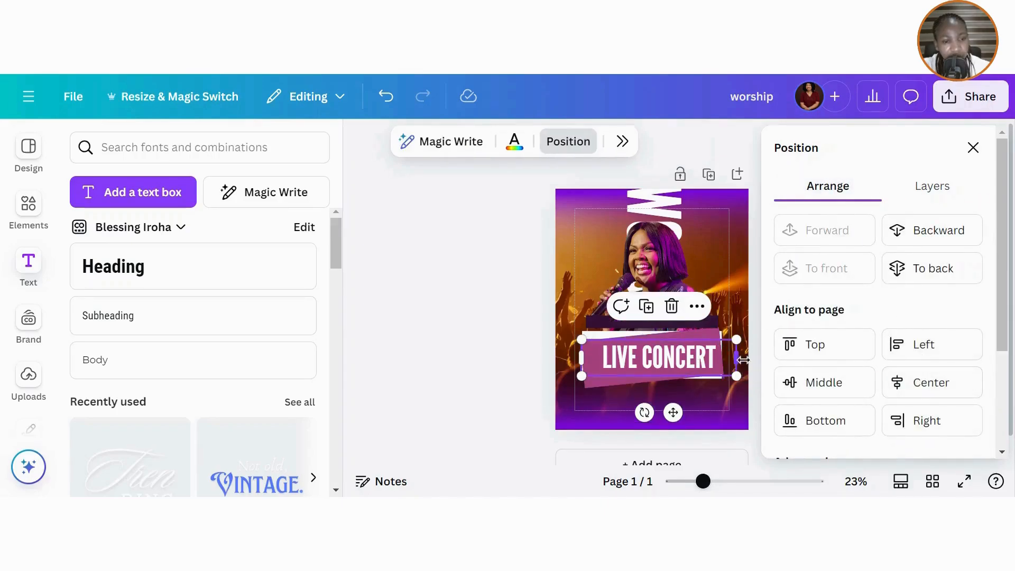
{"action": "left_click_drag", "start_coordinate": [739, 360], "coordinate": [706, 361]}
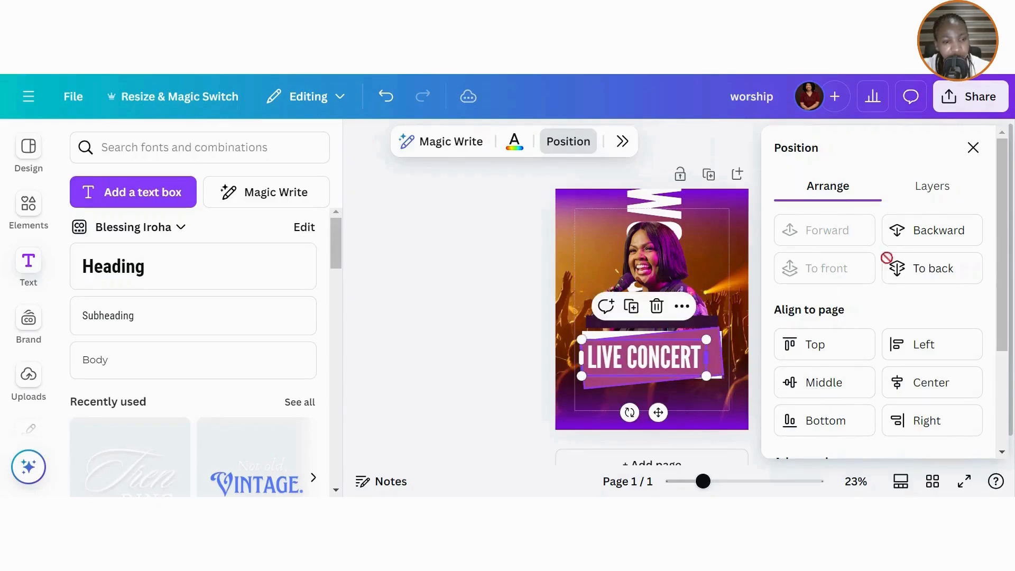
{"action": "left_click", "coordinate": [931, 382]}
{"action": "left_click", "coordinate": [974, 148]}
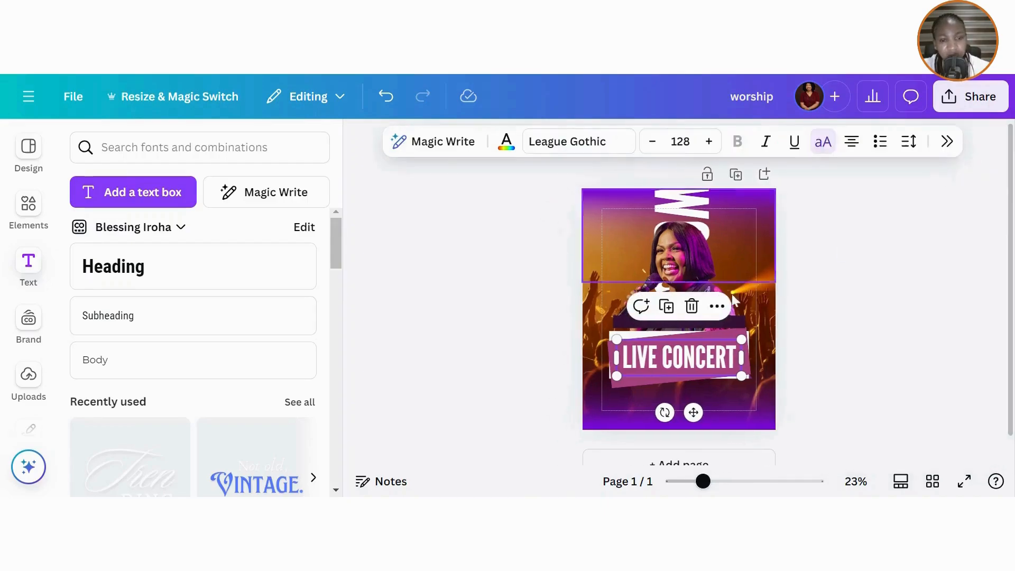
{"action": "left_click", "coordinate": [485, 325]}
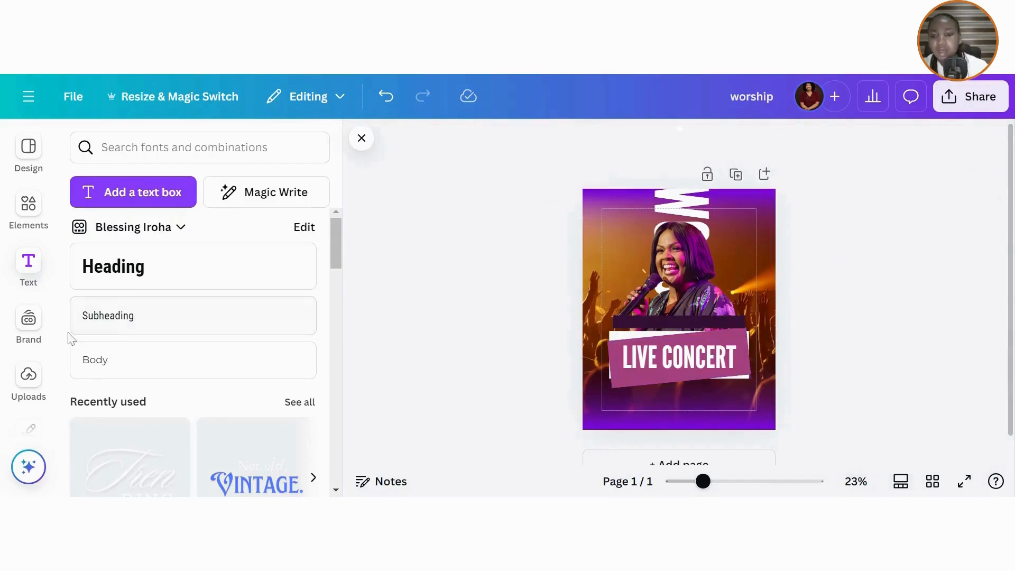
- Add a heading reading 'september 7, 2024' and switch it to uppercase
{"action": "left_click", "coordinate": [133, 285]}
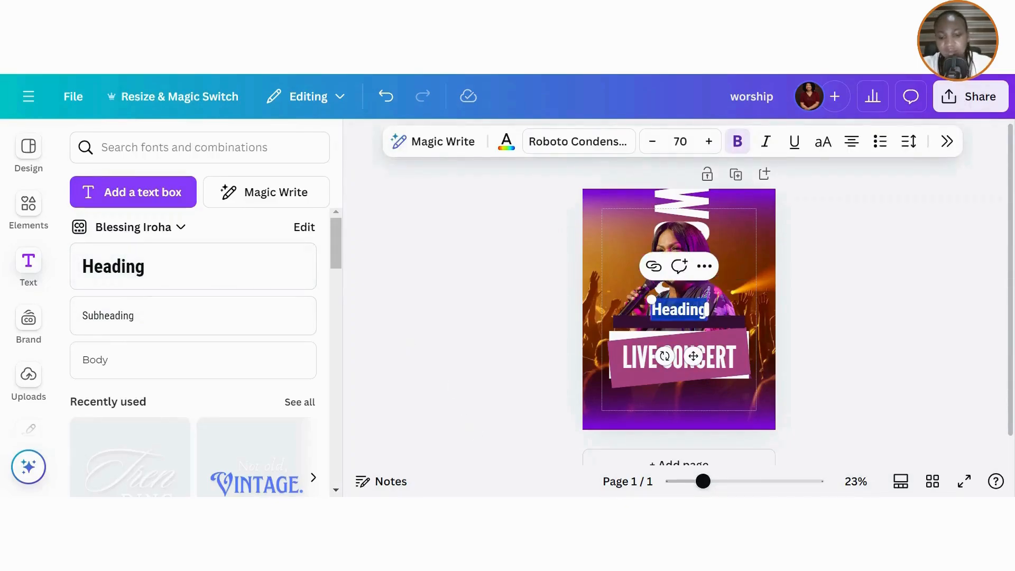
{"action": "type", "text": "sept"}
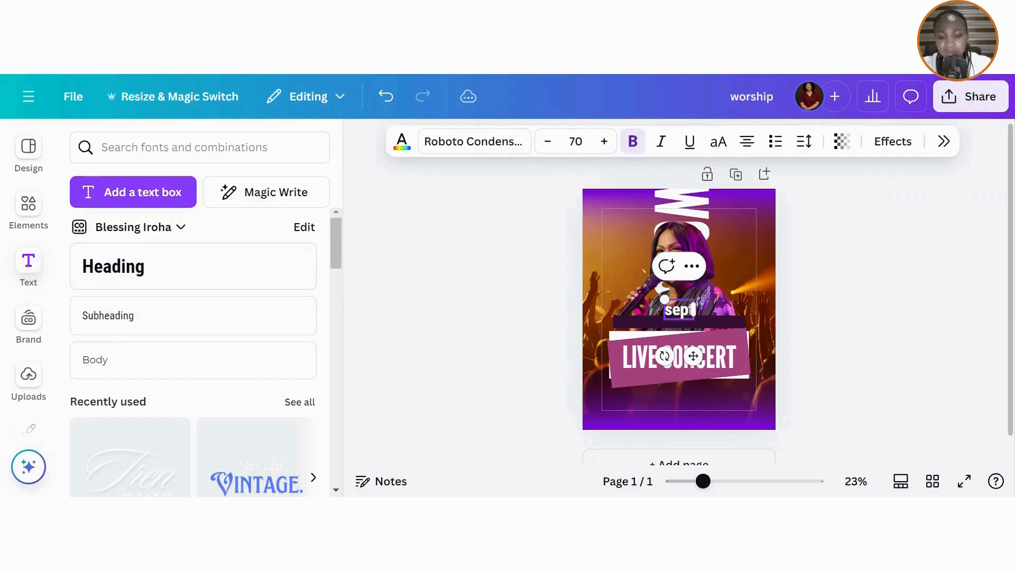
{"action": "type", "text": "ember"}
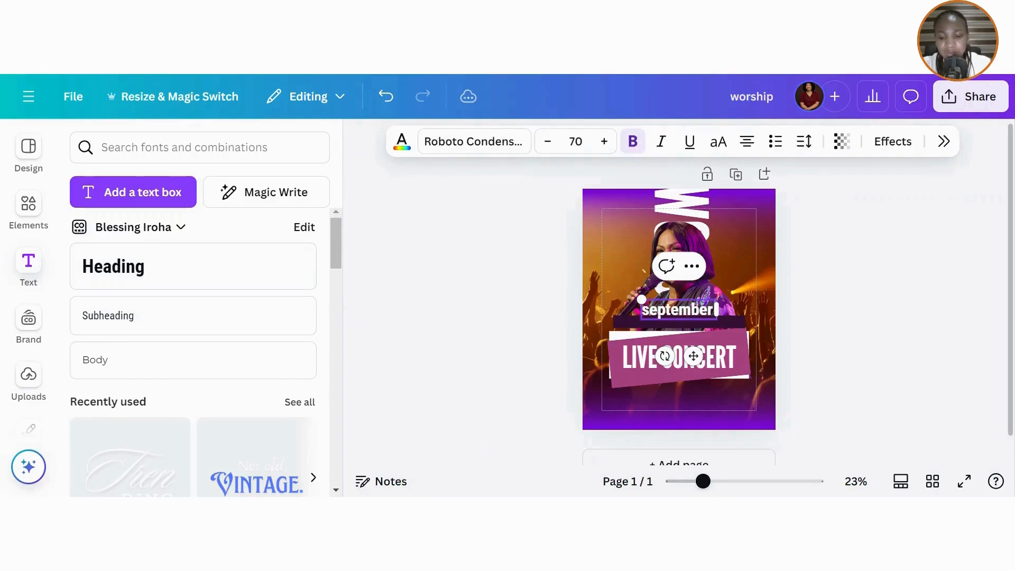
{"action": "type", "text": " 7,"}
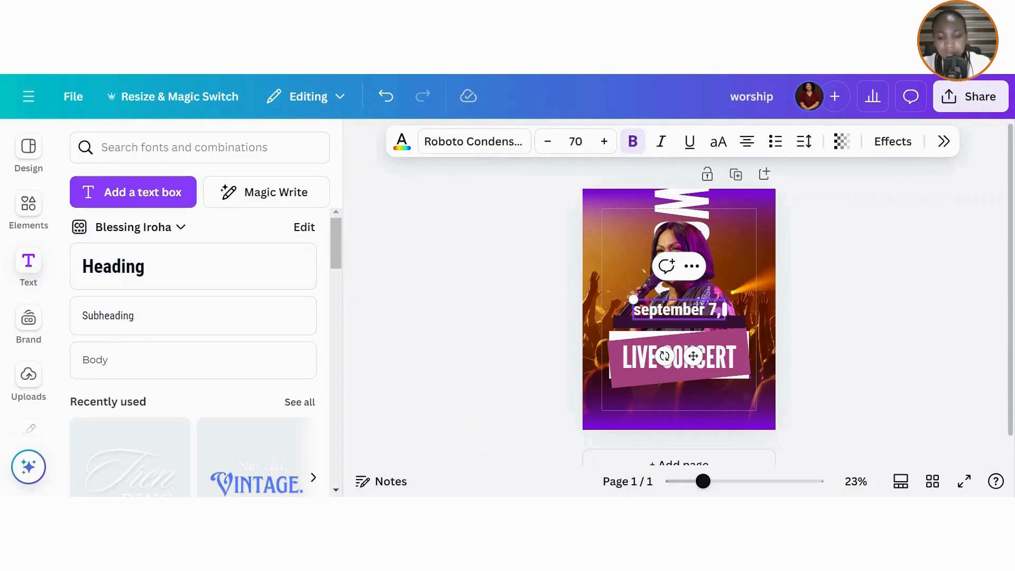
{"action": "type", "text": " 20"}
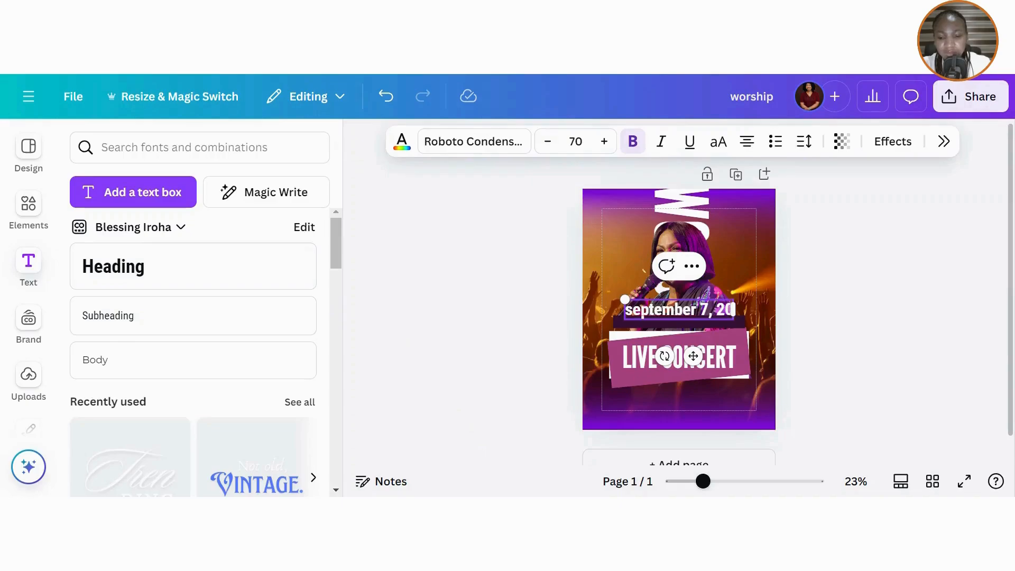
{"action": "type", "text": "24"}
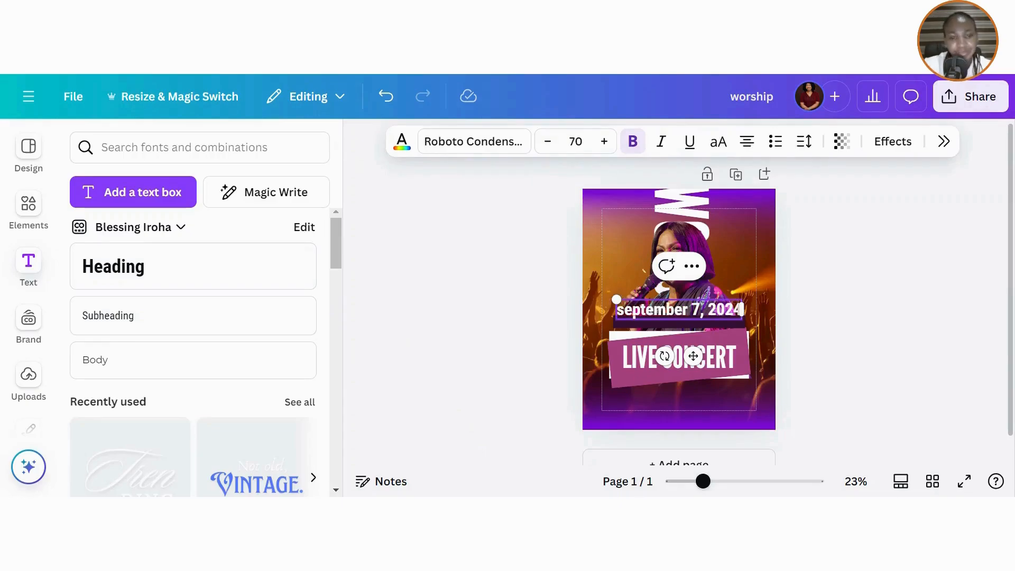
{"action": "left_click", "coordinate": [979, 412]}
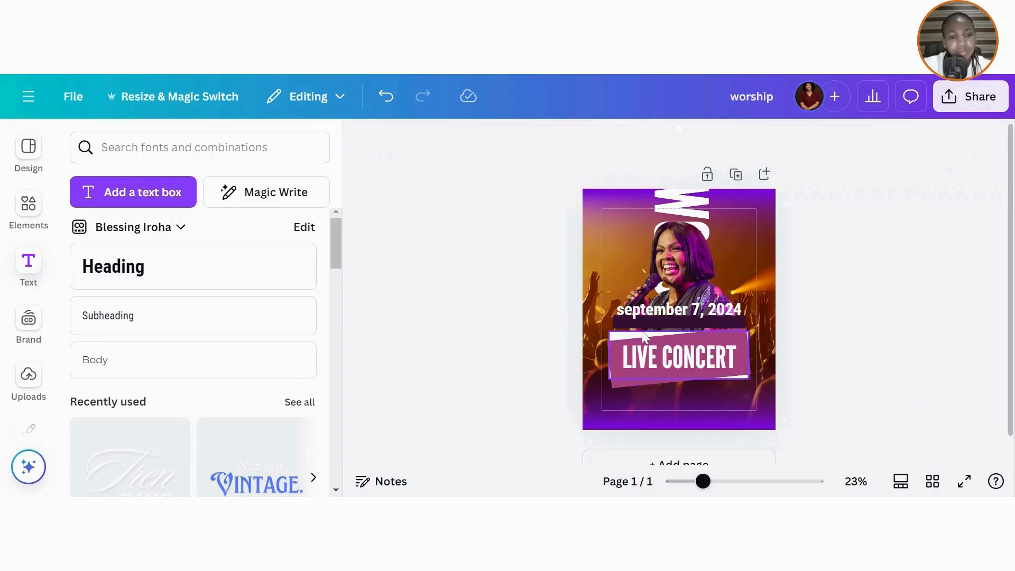
{"action": "left_click", "coordinate": [669, 309]}
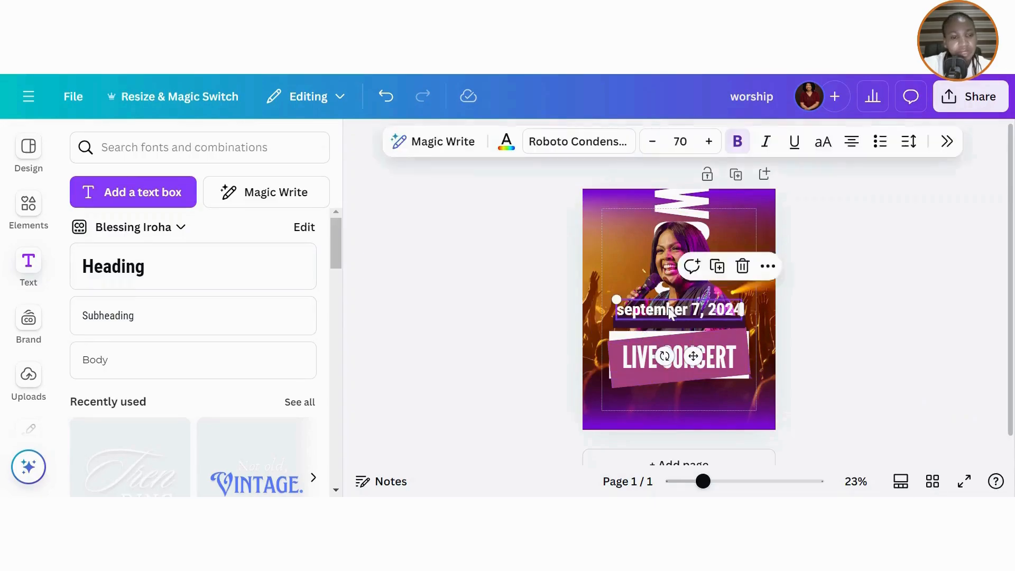
{"action": "left_click", "coordinate": [823, 141]}
- Set the date text font to Montserrat Regular
{"action": "left_click", "coordinate": [578, 141]}
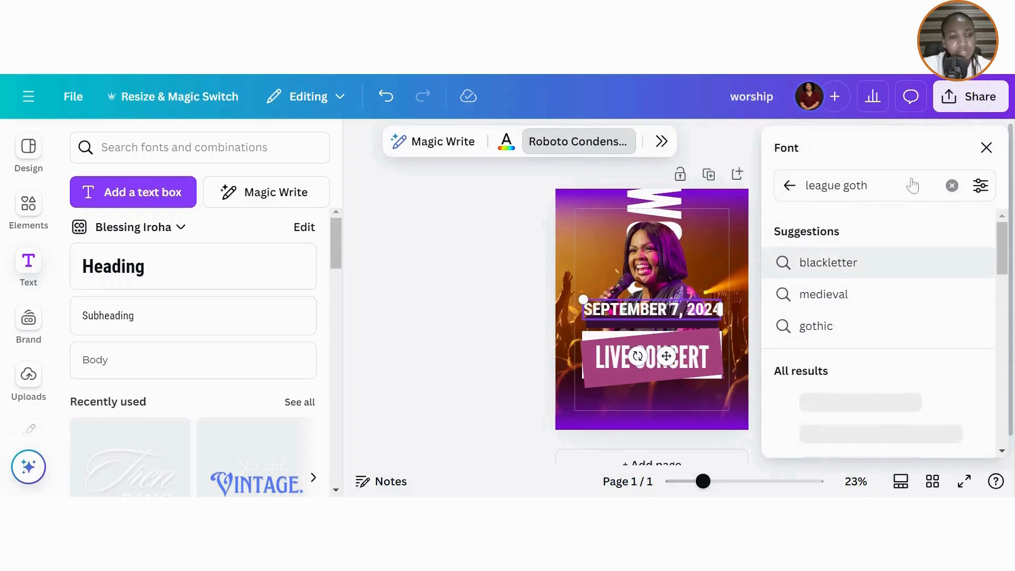
{"action": "left_click", "coordinate": [952, 185]}
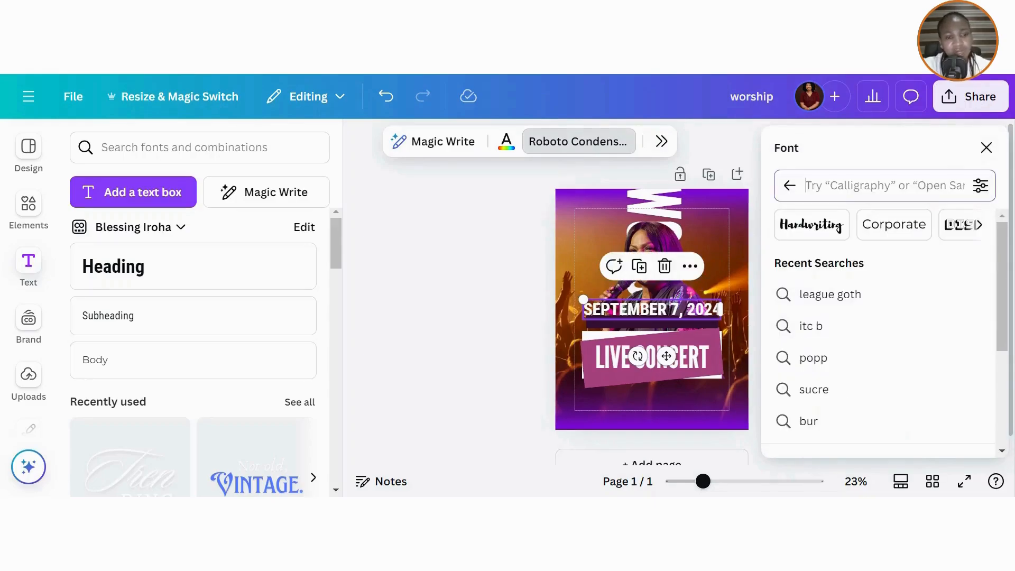
{"action": "type", "text": "mont"}
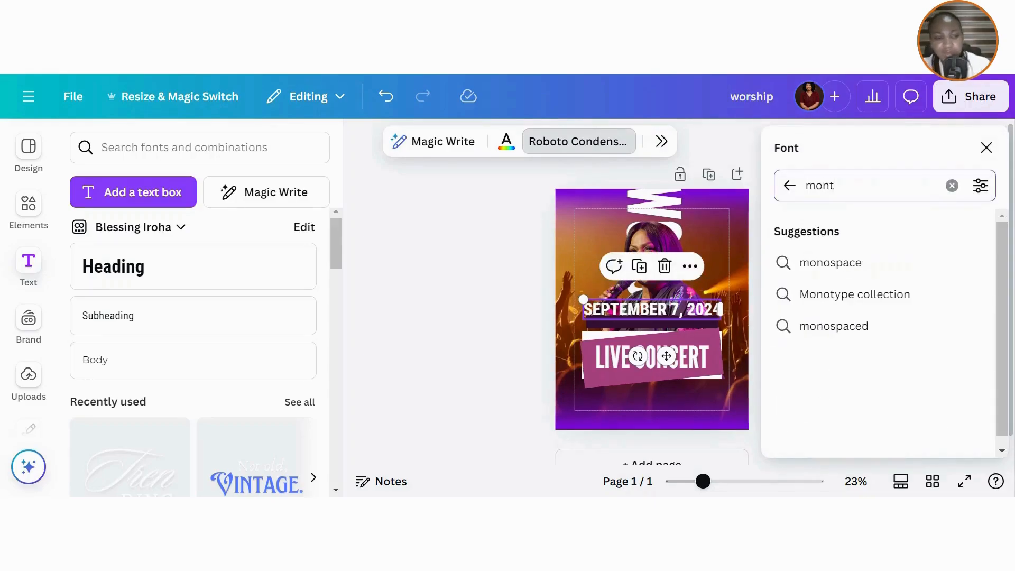
{"action": "type", "text": "se"}
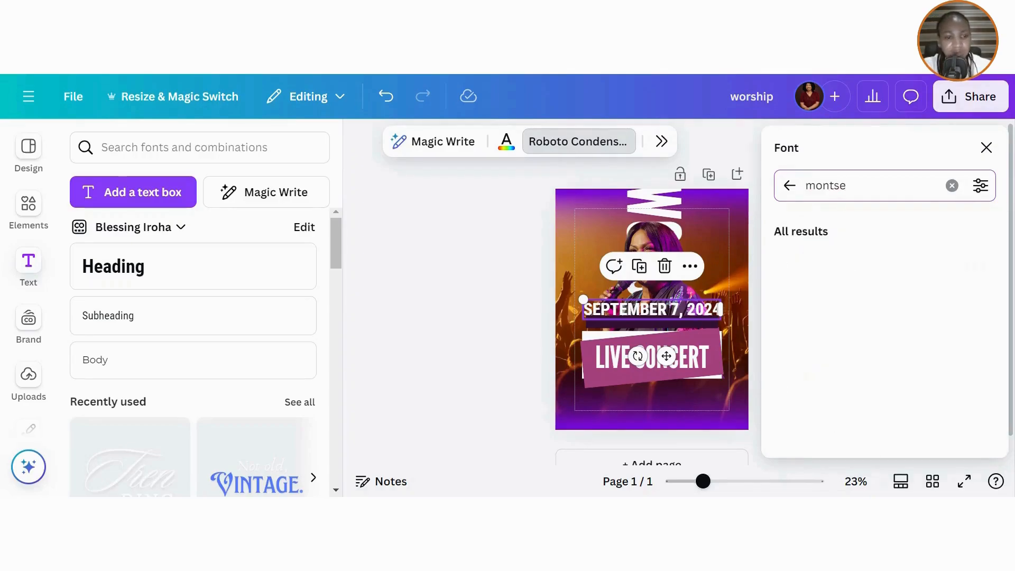
{"action": "left_click", "coordinate": [839, 272]}
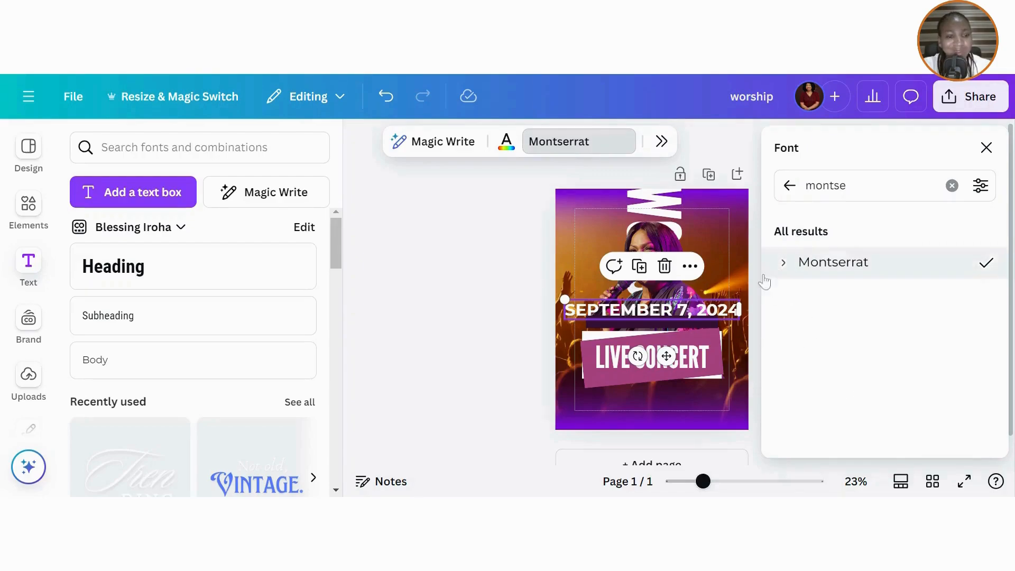
{"action": "left_click", "coordinate": [782, 263]}
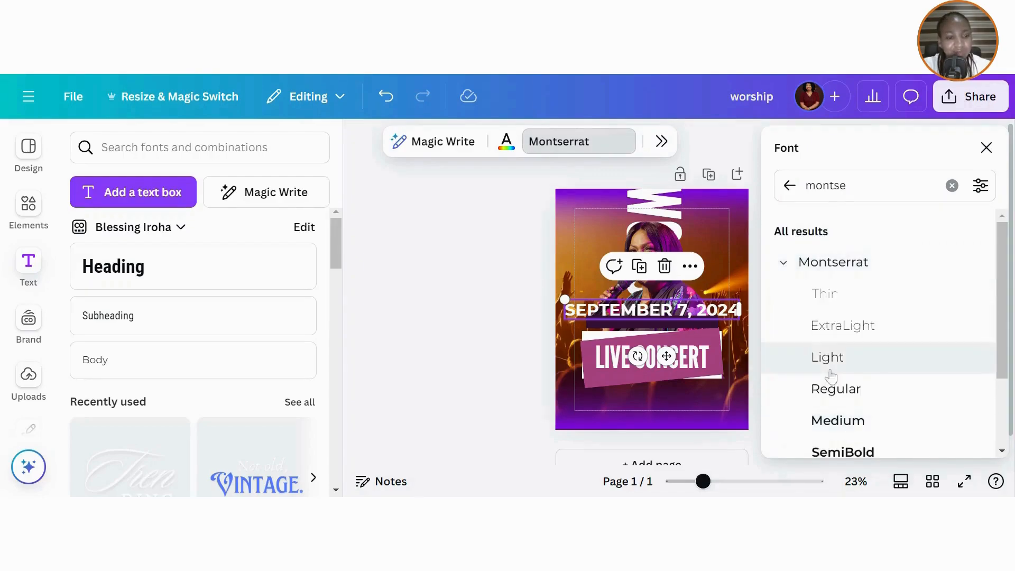
{"action": "left_click", "coordinate": [835, 391]}
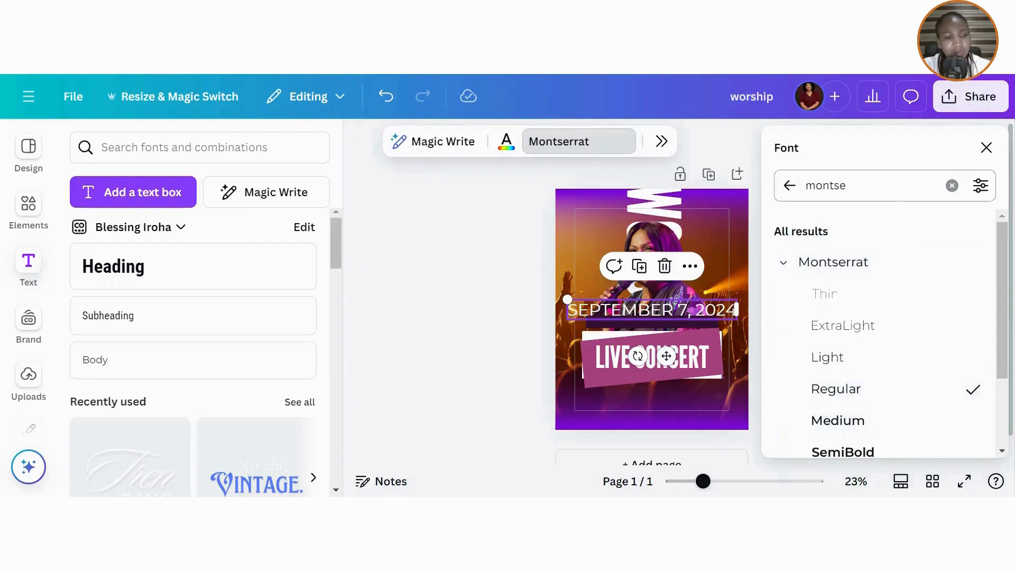
{"action": "left_click", "coordinate": [986, 147]}
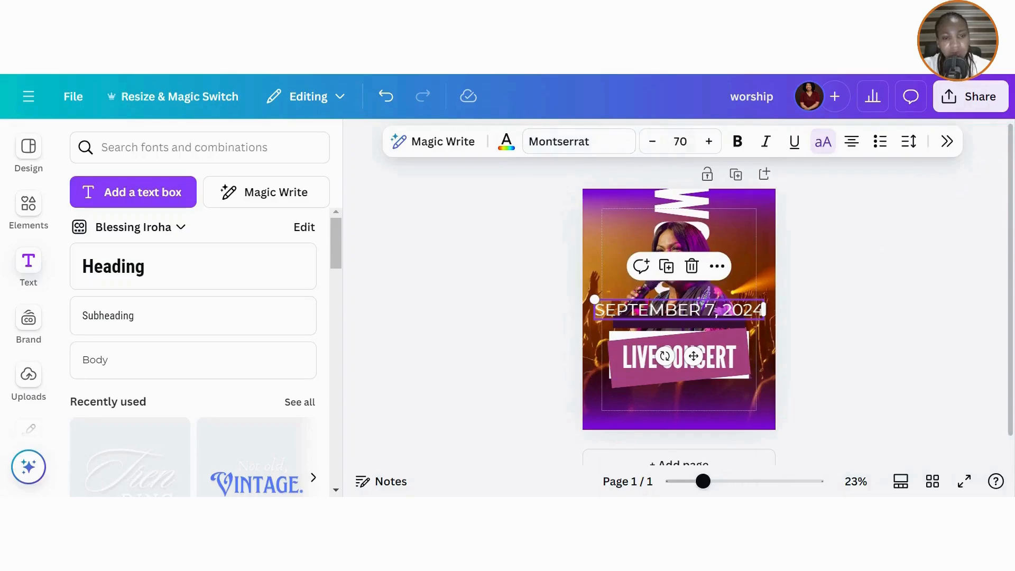
- Shrink the date to size 33 and centre it just above the LIVE CONCERT banner
{"action": "left_click", "coordinate": [653, 142]}
{"action": "left_click", "coordinate": [653, 141]}
{"action": "left_click", "coordinate": [652, 141]}
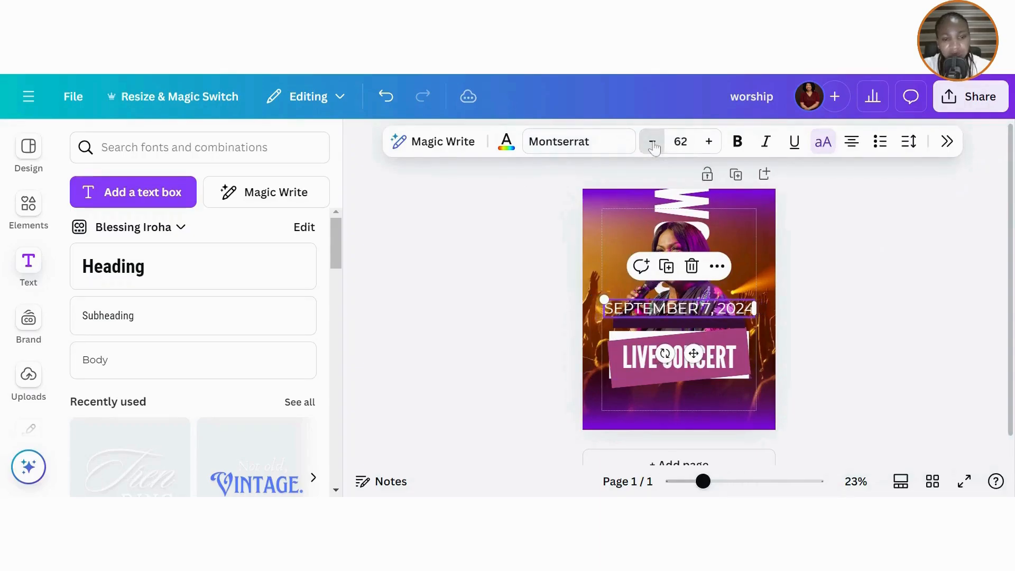
{"action": "left_click", "coordinate": [653, 142]}
{"action": "left_click", "coordinate": [653, 142]}
{"action": "left_click", "coordinate": [653, 141]}
{"action": "left_click", "coordinate": [653, 142]}
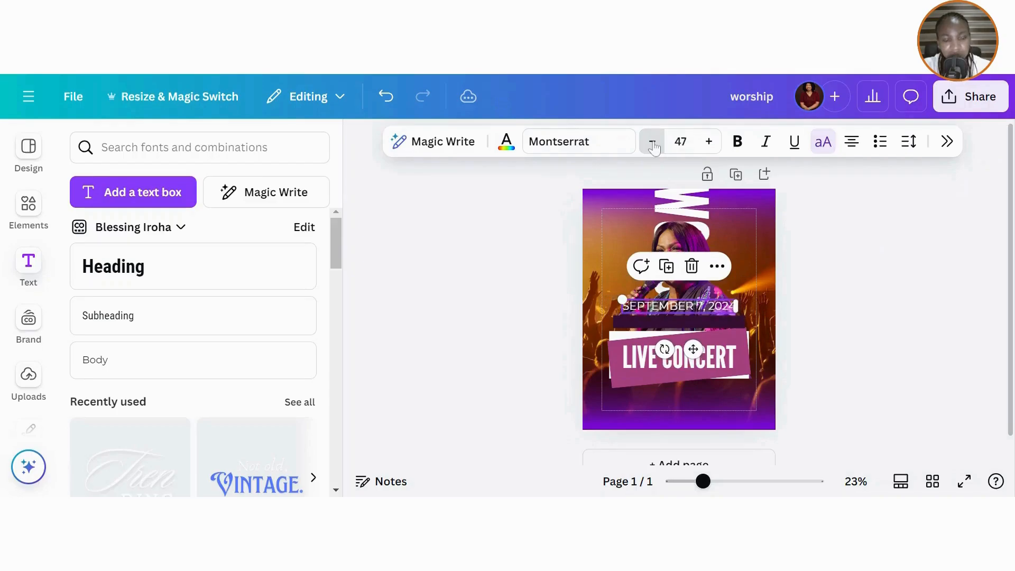
{"action": "left_click", "coordinate": [653, 142]}
{"action": "left_click", "coordinate": [652, 142]}
{"action": "left_click", "coordinate": [653, 142]}
{"action": "left_click", "coordinate": [653, 142]}
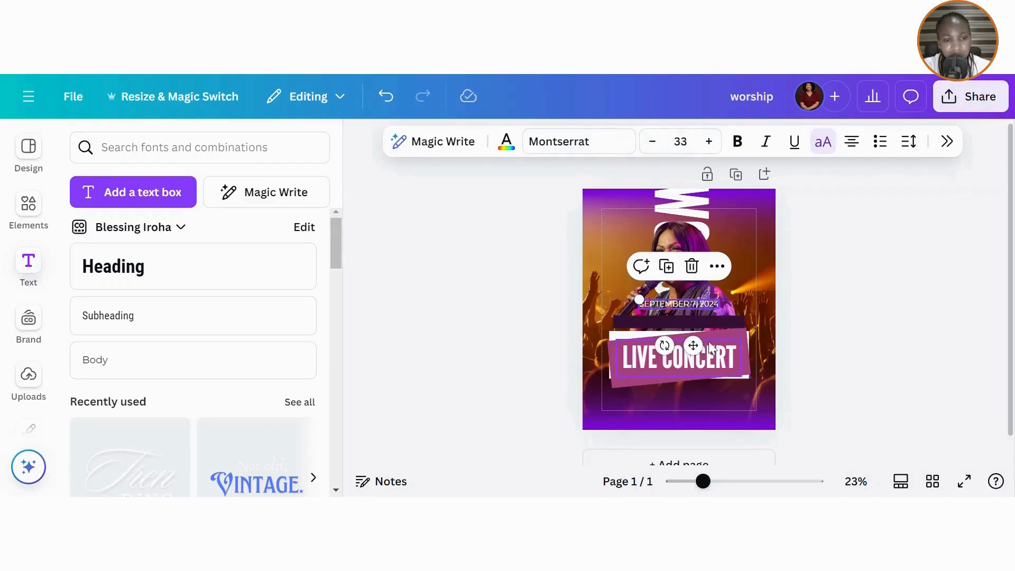
{"action": "left_click_drag", "start_coordinate": [693, 346], "coordinate": [696, 360]}
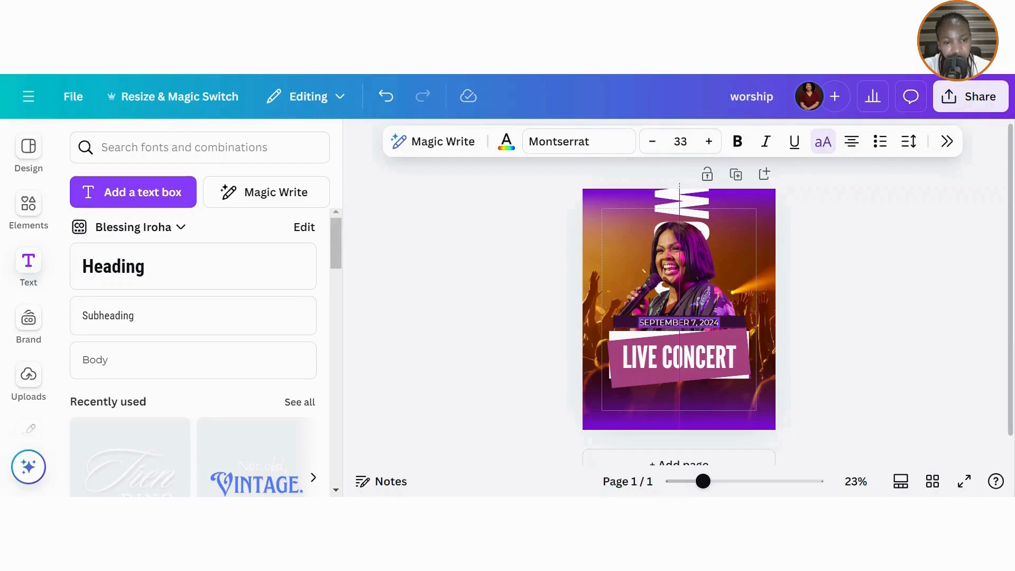
{"action": "left_click_drag", "start_coordinate": [679, 322], "coordinate": [679, 321]}
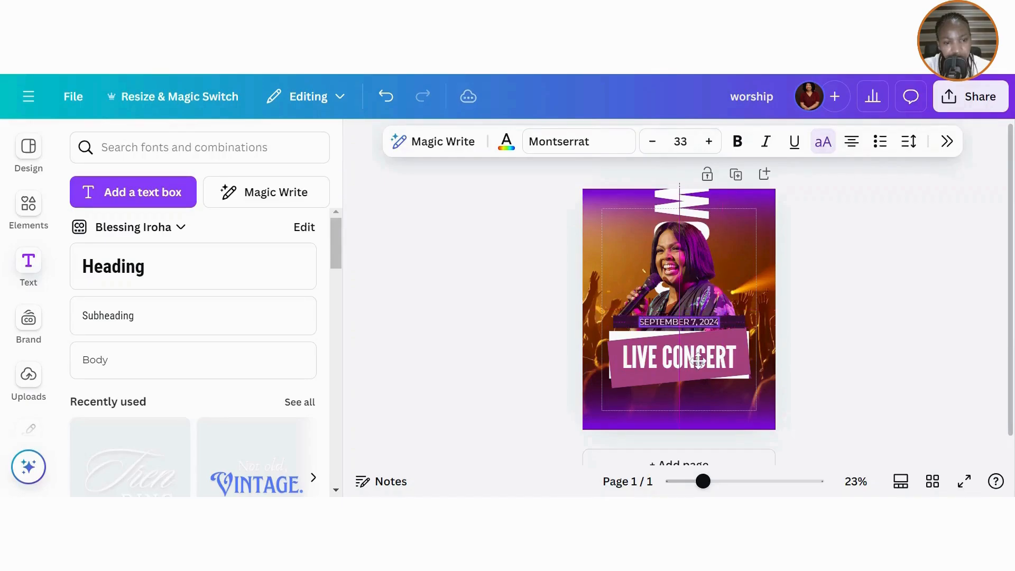
{"action": "left_click", "coordinate": [833, 340]}
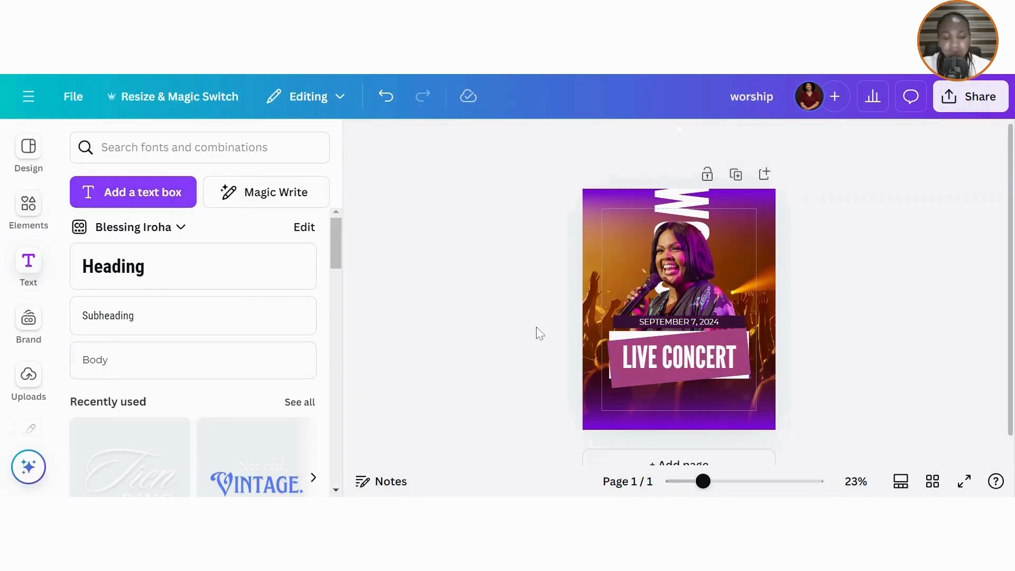
- Add a square, move it onto the LIVE CONCERT banner and colour it #391337
{"action": "key", "text": "r"}
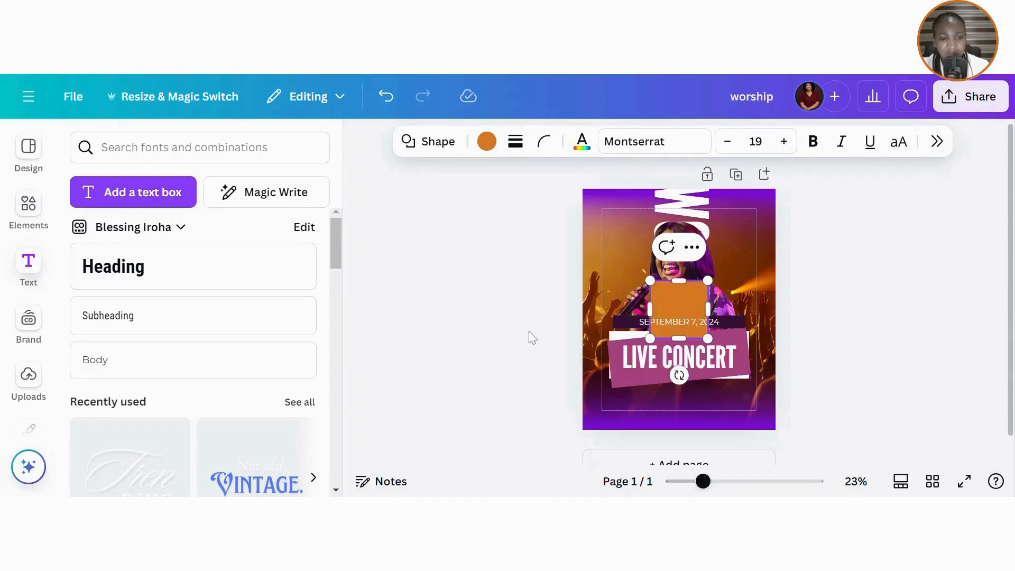
{"action": "left_click_drag", "start_coordinate": [680, 293], "coordinate": [685, 371]}
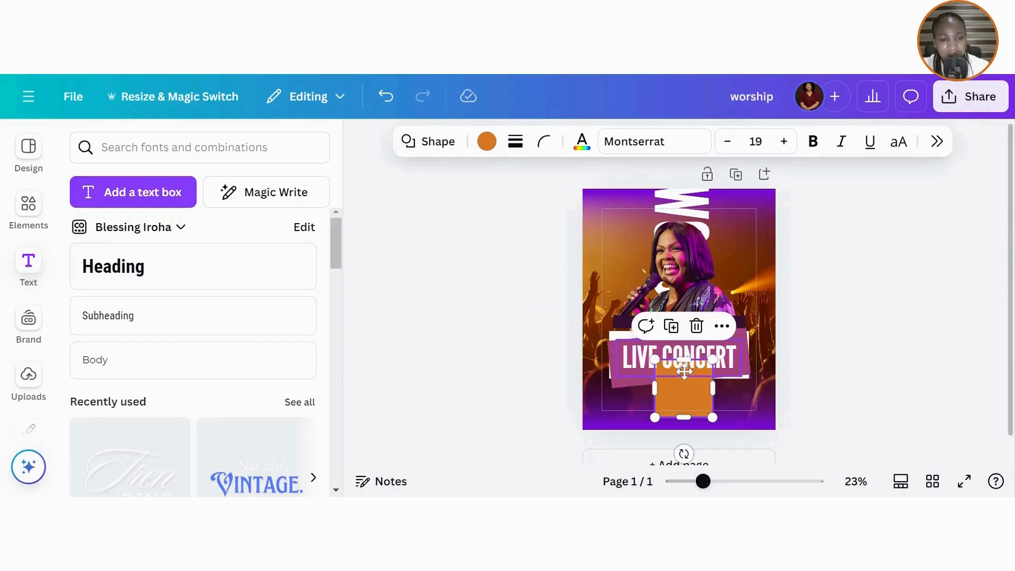
{"action": "left_click", "coordinate": [486, 141]}
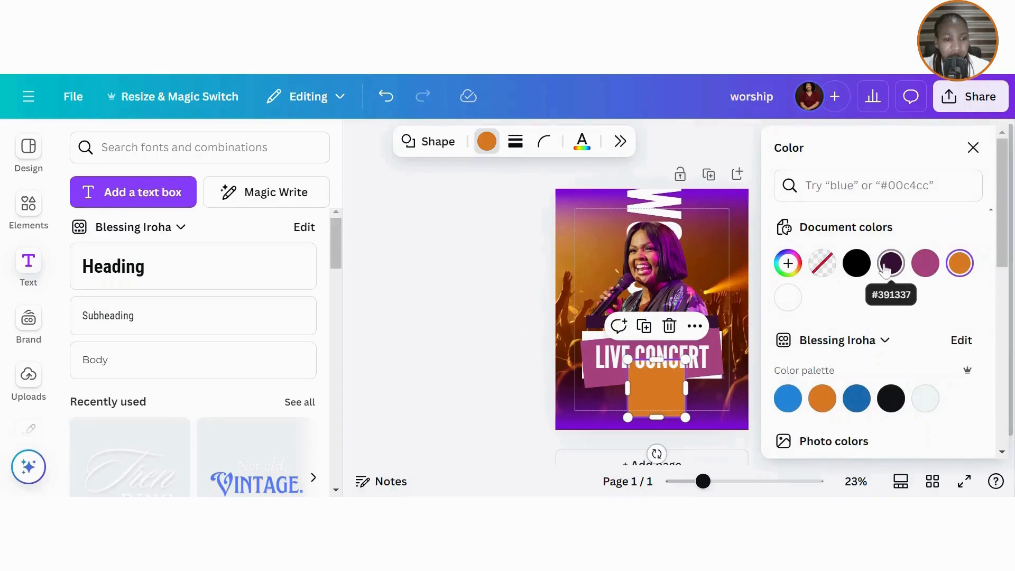
{"action": "left_click", "coordinate": [888, 264]}
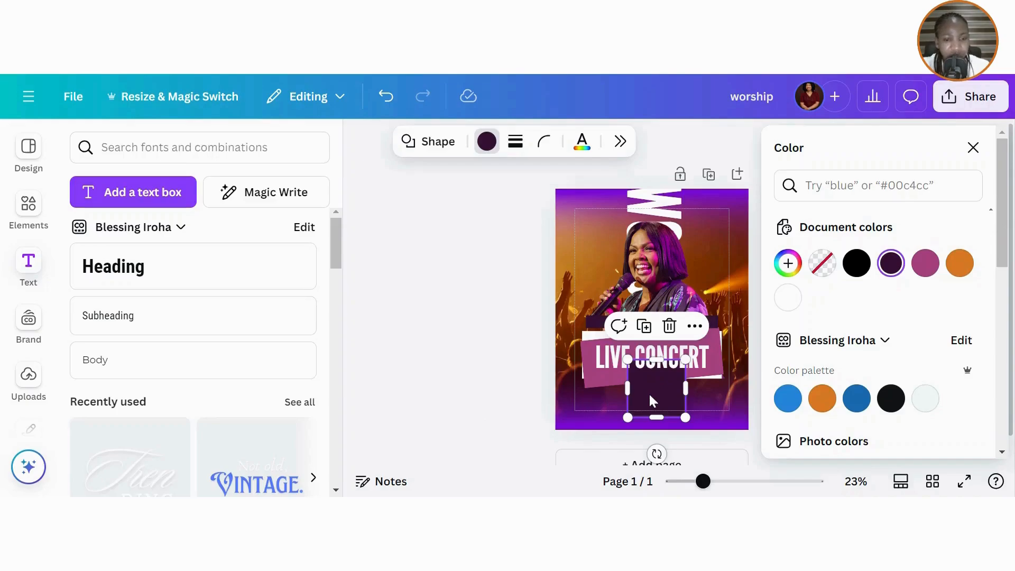
{"action": "left_click", "coordinate": [974, 148]}
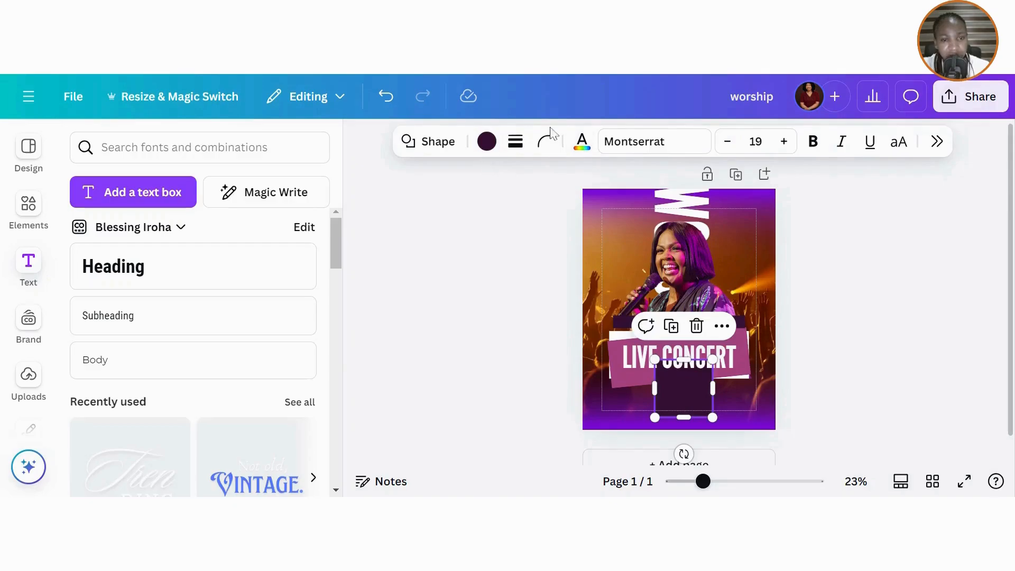
- Send the dark square backward twice so it sits behind the banner
{"action": "left_click", "coordinate": [722, 326]}
{"action": "mouse_move", "coordinate": [791, 284]}
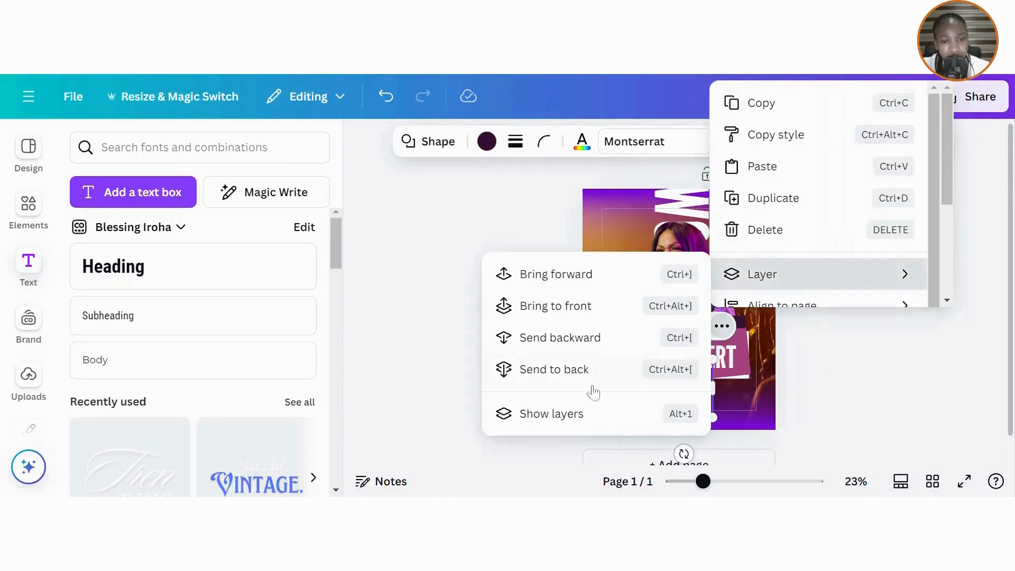
{"action": "left_click", "coordinate": [570, 342]}
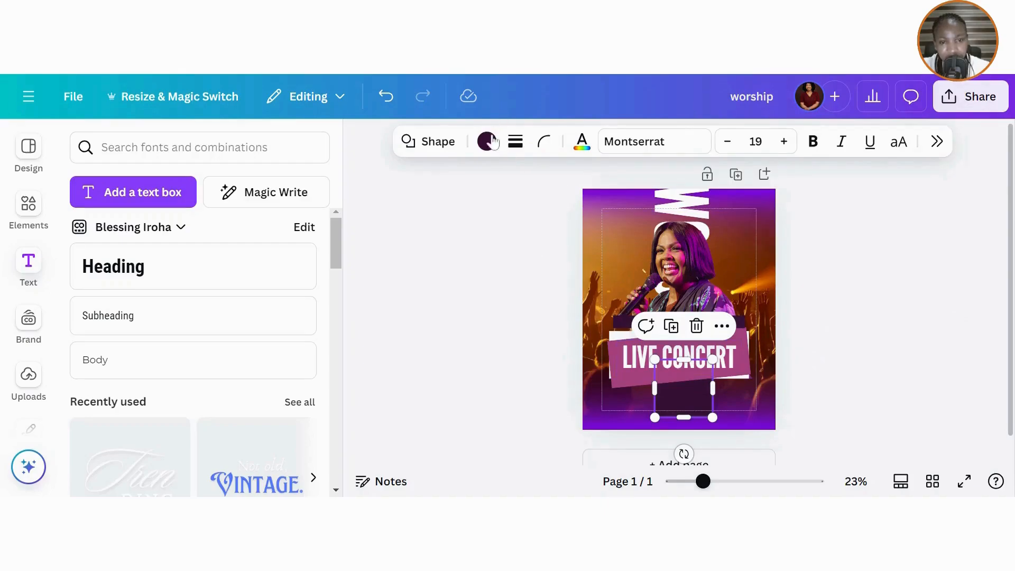
{"action": "left_click", "coordinate": [722, 326]}
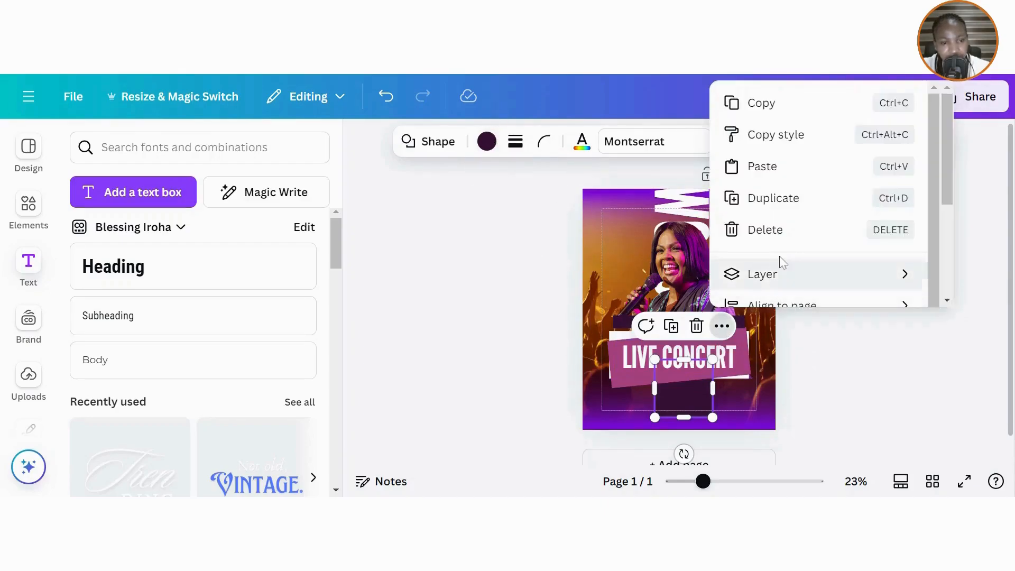
{"action": "left_click", "coordinate": [764, 277]}
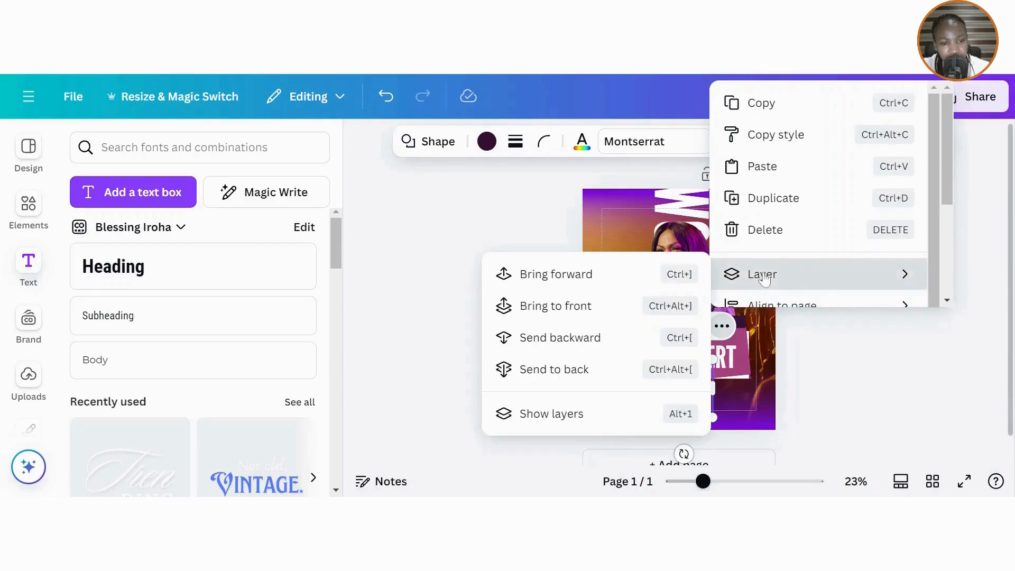
{"action": "left_click", "coordinate": [565, 342]}
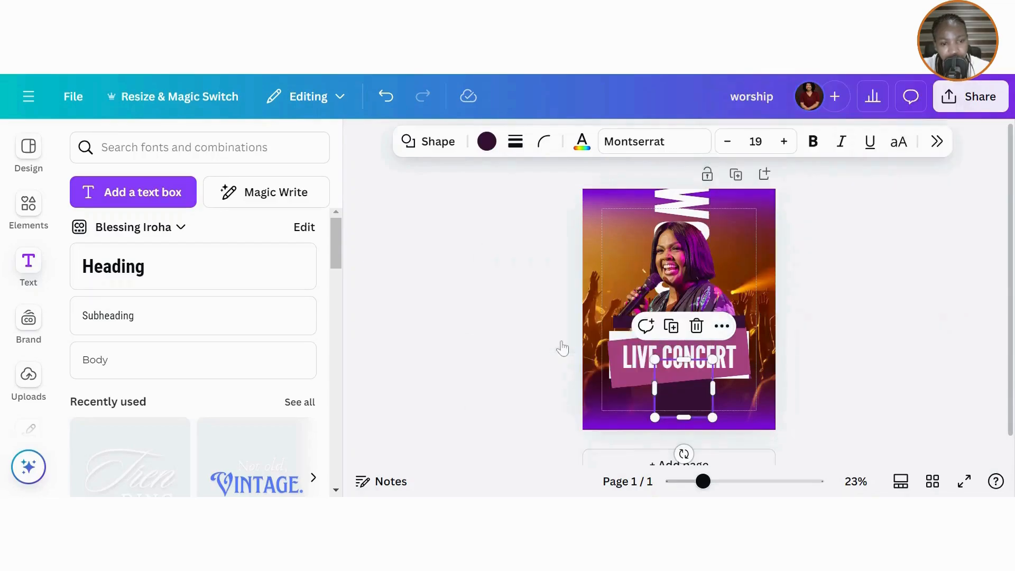
{"action": "left_click", "coordinate": [844, 339]}
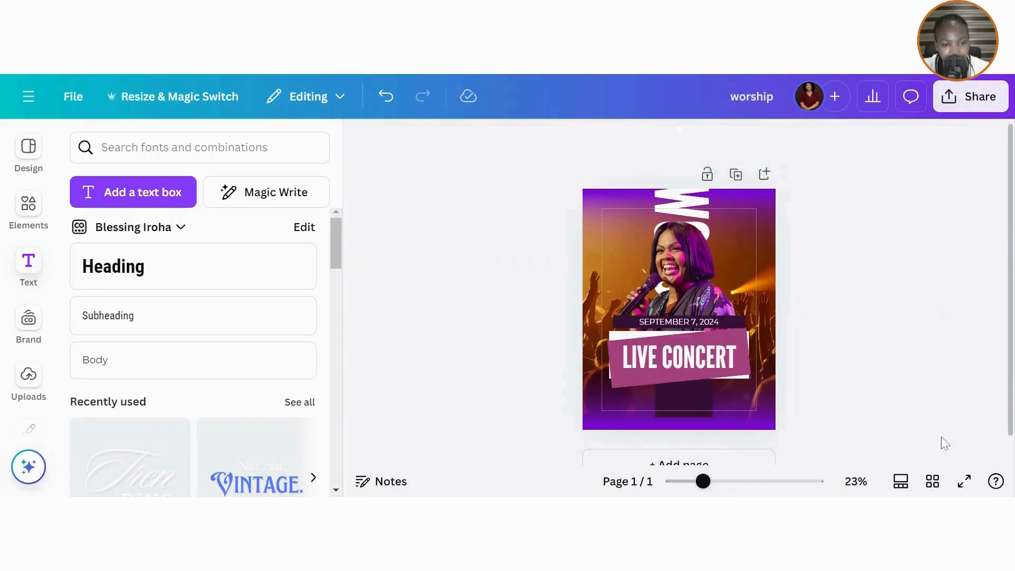
{"action": "left_click", "coordinate": [692, 410]}
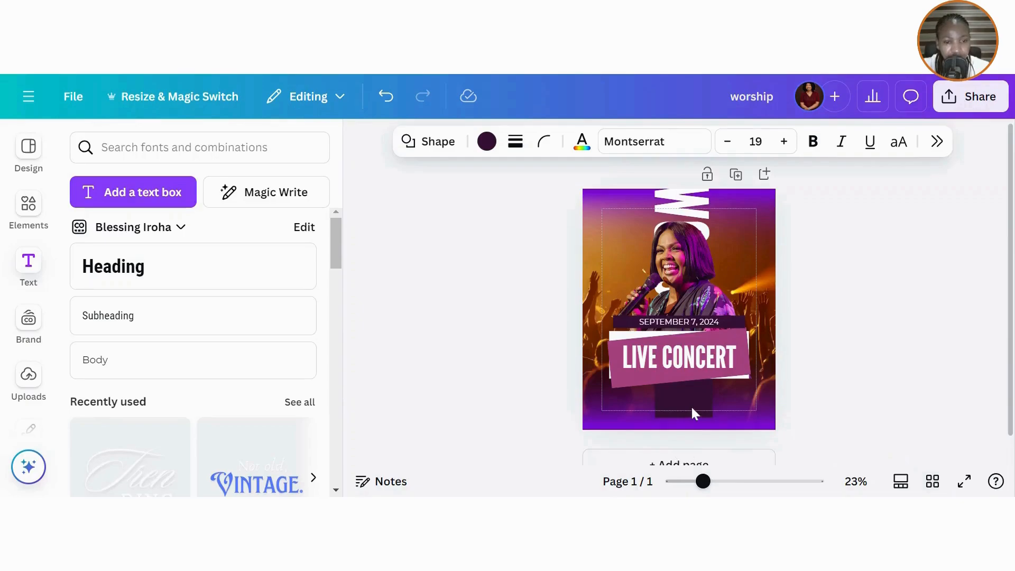
{"action": "left_click", "coordinate": [850, 359]}
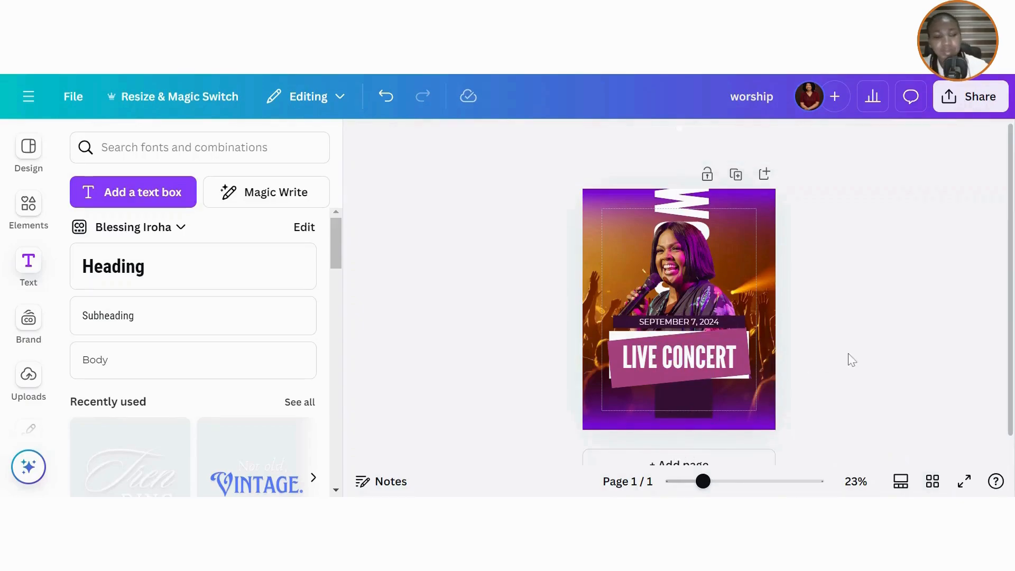
- Bring the bottom purple gradient image to the front, blending it over the dark square
{"action": "left_click", "coordinate": [758, 425]}
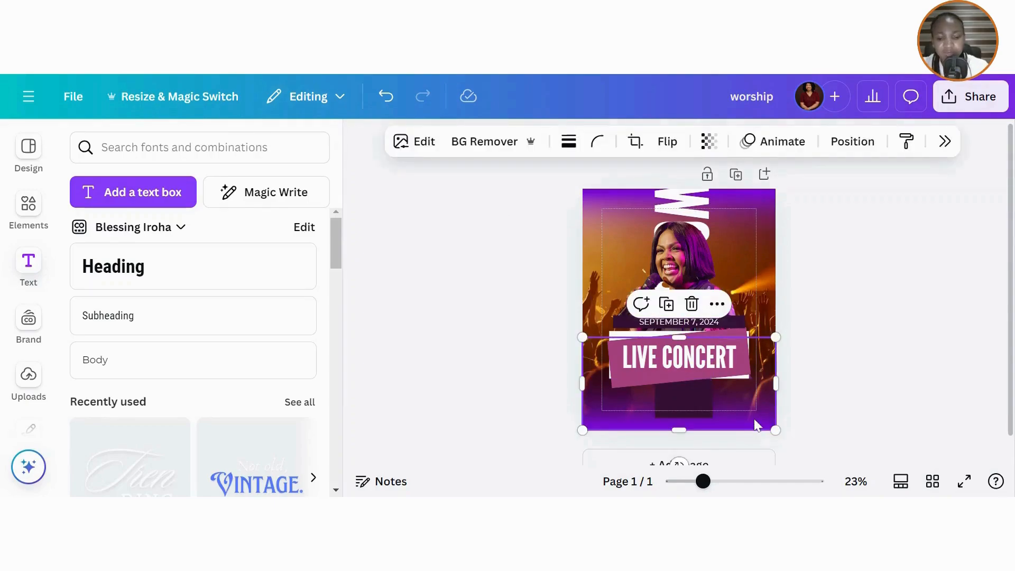
{"action": "left_click", "coordinate": [717, 303]}
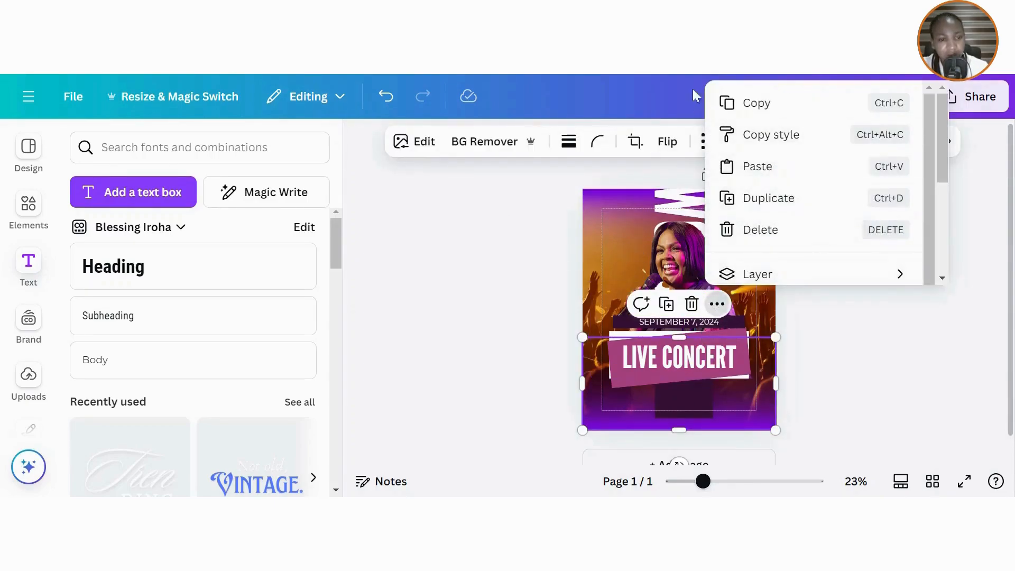
{"action": "mouse_move", "coordinate": [856, 274]}
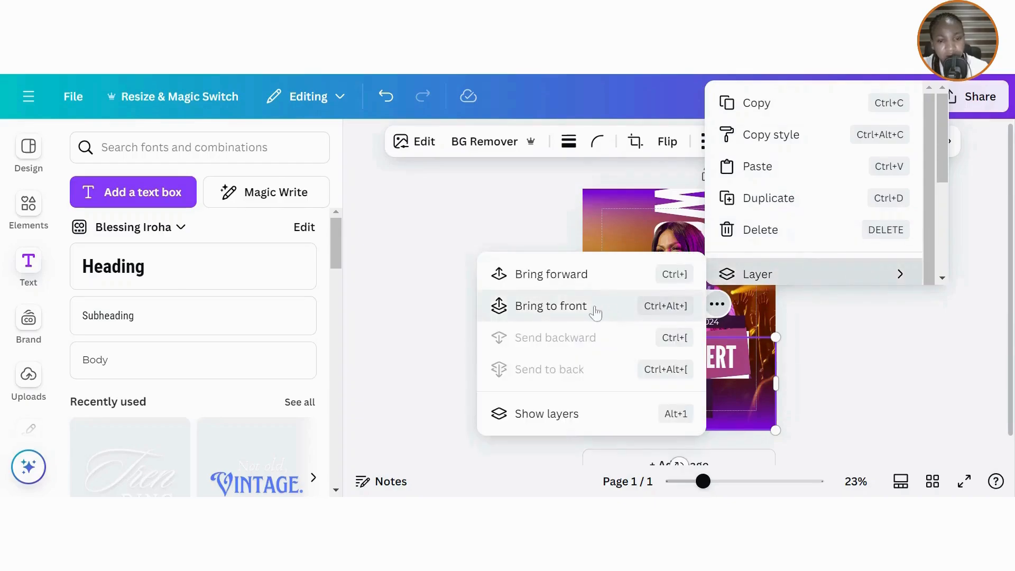
{"action": "left_click", "coordinate": [573, 306]}
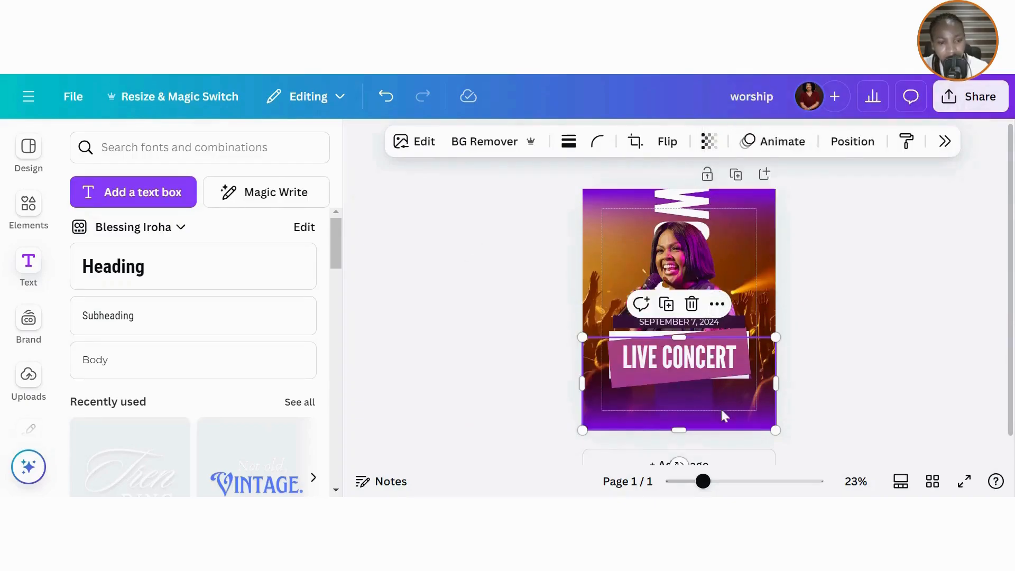
{"action": "left_click", "coordinate": [755, 407]}
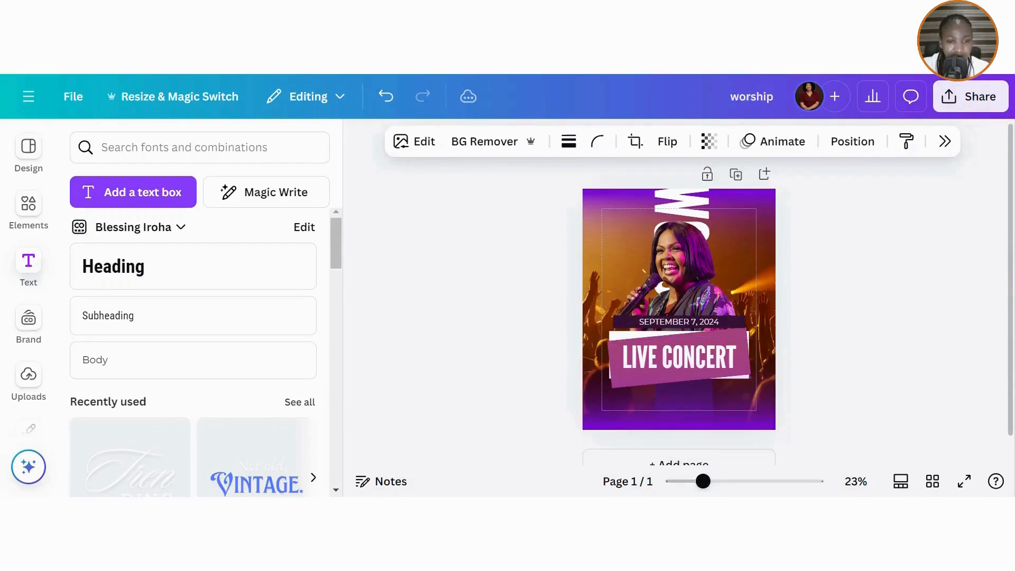
{"action": "left_click", "coordinate": [952, 345]}
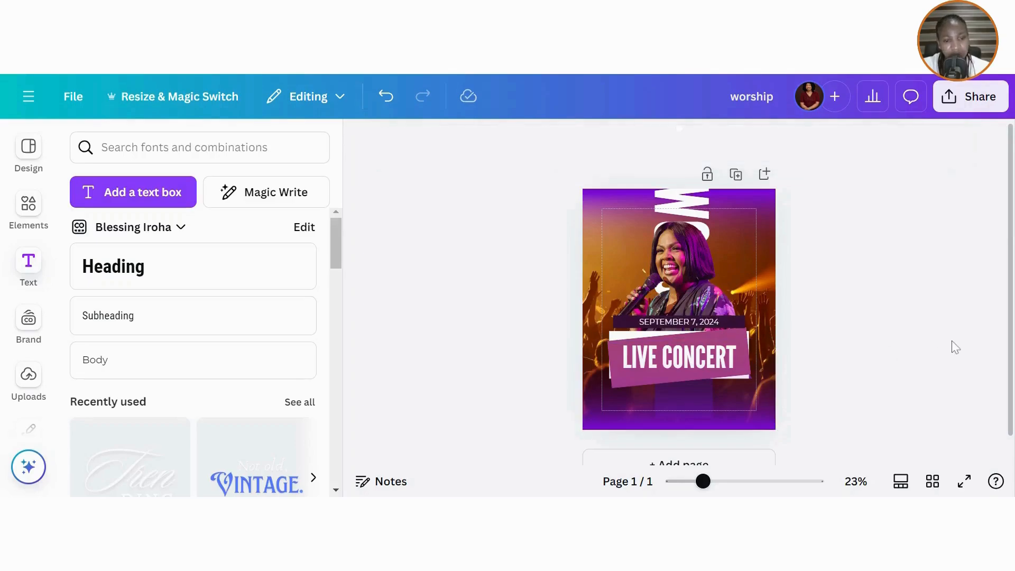
- Add a heading reading 'Amazing! worhsip cente', scale it down and place it below the banner
{"action": "left_click", "coordinate": [132, 288]}
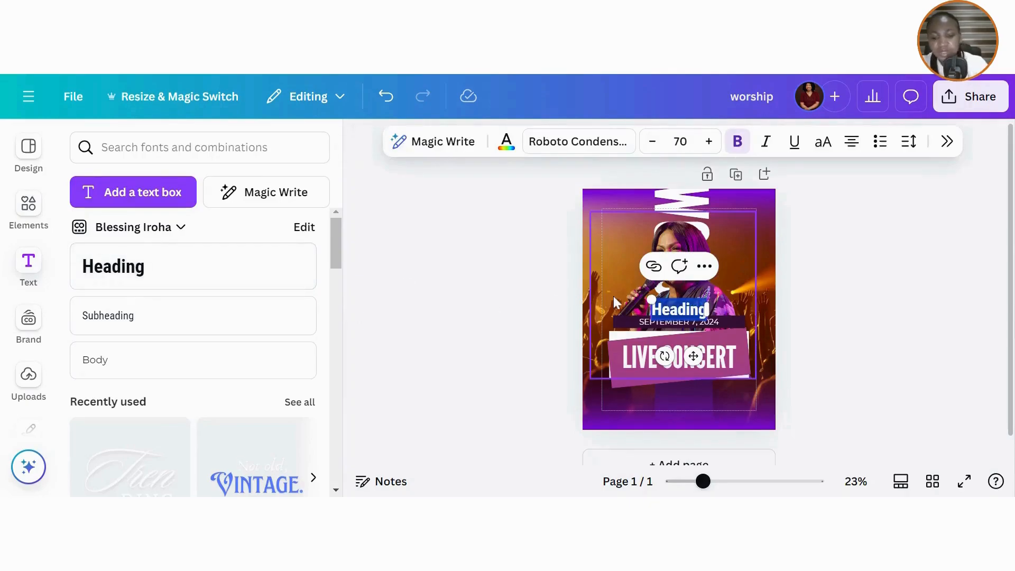
{"action": "key", "text": "BackSpace"}
{"action": "type", "text": "Amazing!"}
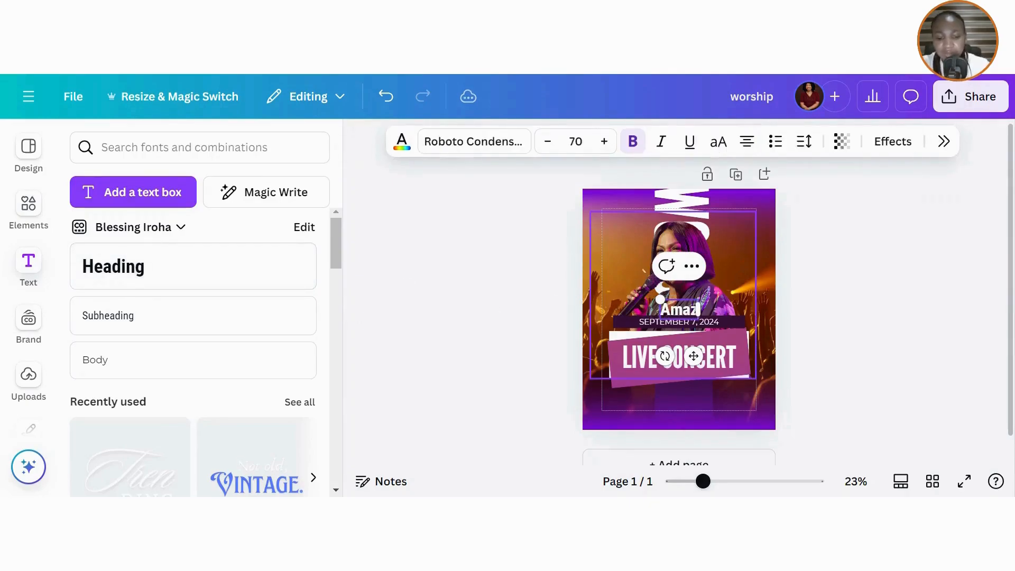
{"action": "type", "text": " wo"}
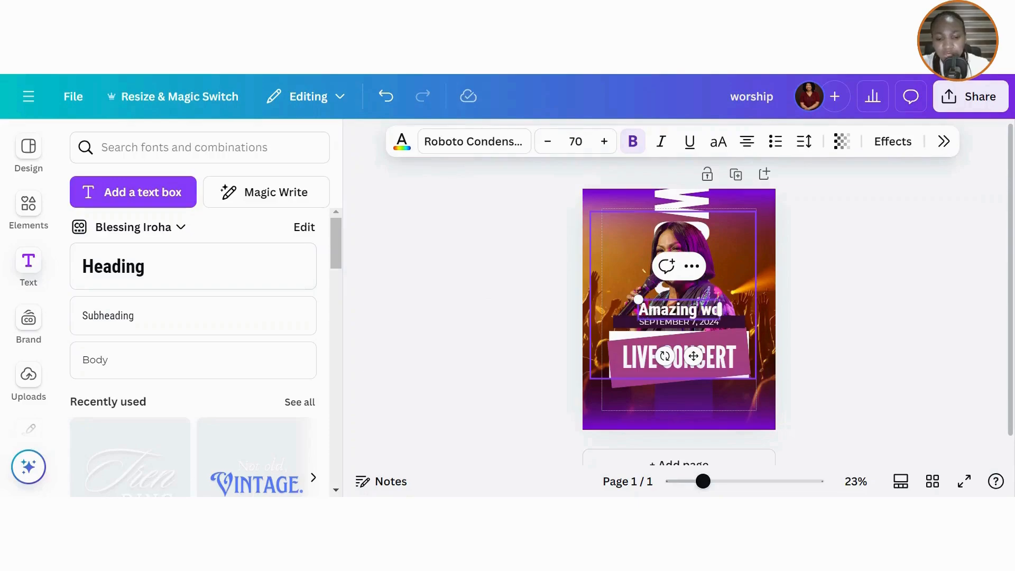
{"action": "type", "text": "rhsip center"}
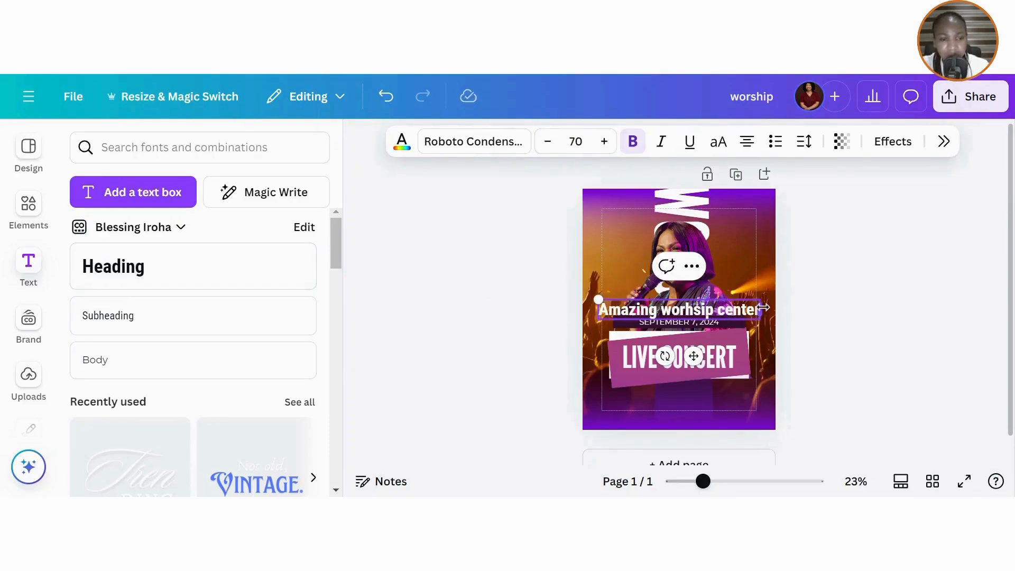
{"action": "left_click_drag", "start_coordinate": [759, 310], "coordinate": [713, 321]}
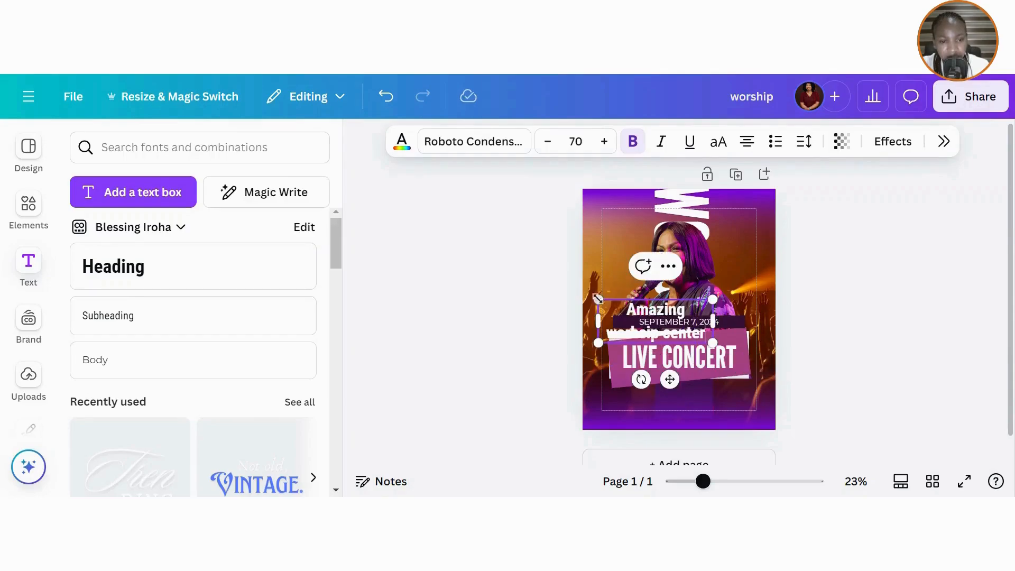
{"action": "left_click_drag", "start_coordinate": [600, 294], "coordinate": [654, 321]}
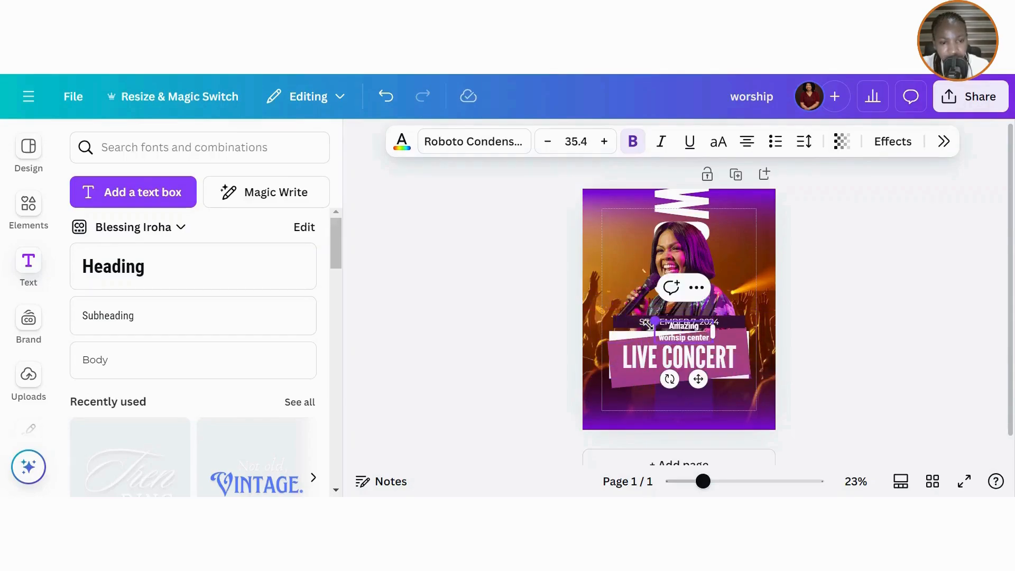
{"action": "left_click_drag", "start_coordinate": [701, 379], "coordinate": [707, 447]}
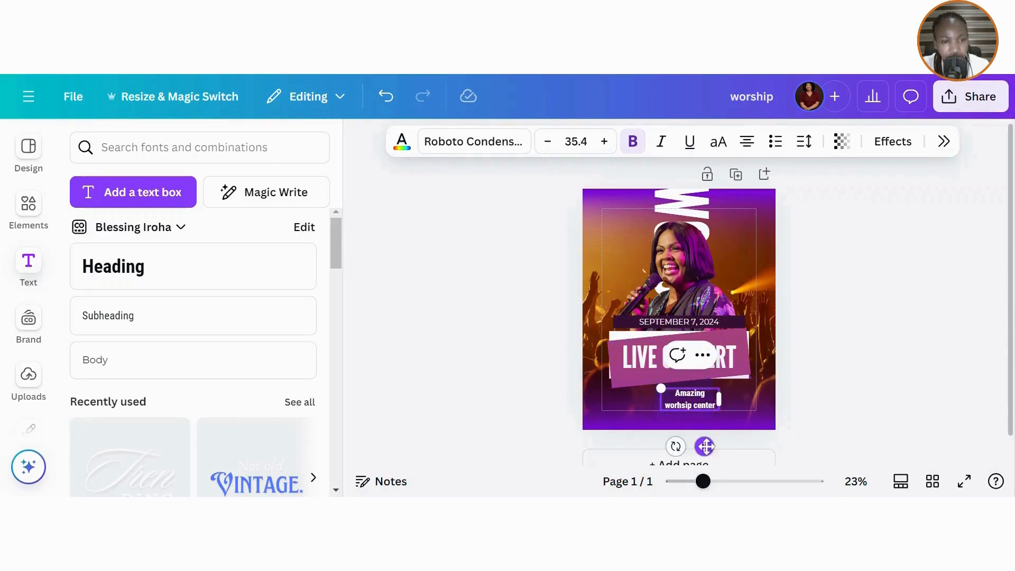
- Make the venue text uppercase and shrink it to 24.7 with AMAZING WORHSIP on one line
{"action": "left_click", "coordinate": [717, 155]}
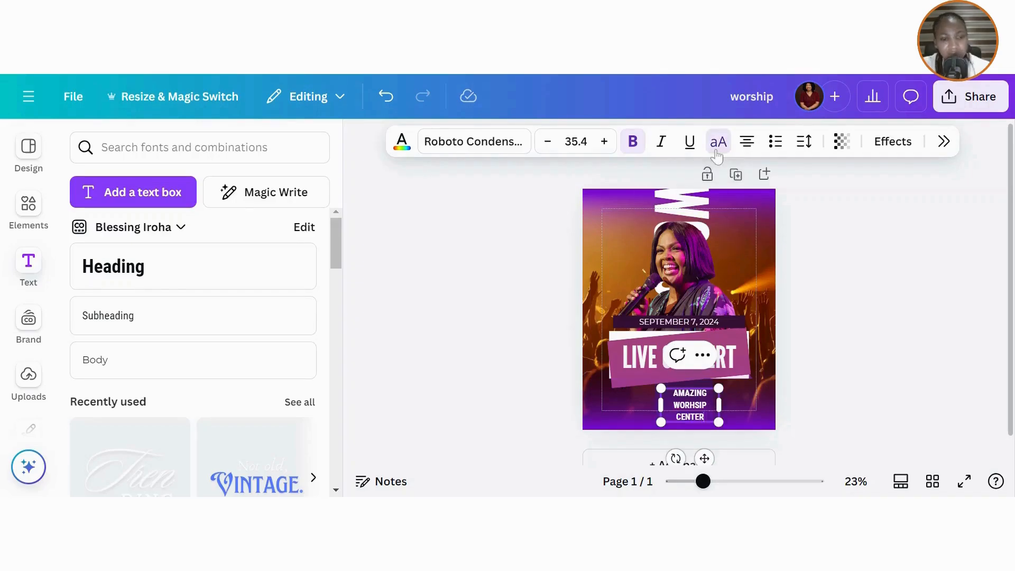
{"action": "left_click_drag", "start_coordinate": [733, 409], "coordinate": [759, 409]}
{"action": "left_click_drag", "start_coordinate": [665, 384], "coordinate": [678, 393]}
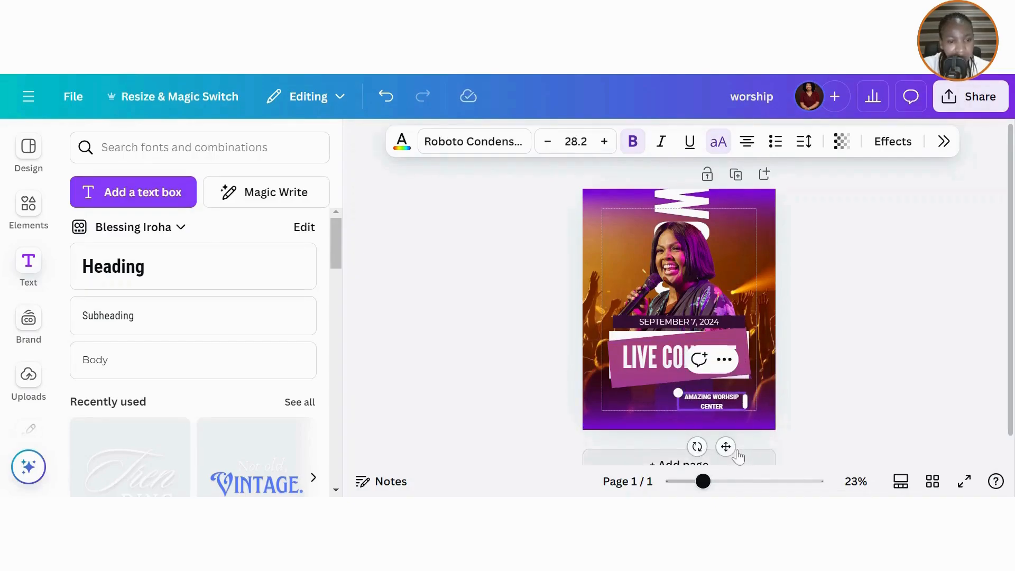
{"action": "left_click_drag", "start_coordinate": [726, 447], "coordinate": [698, 443]}
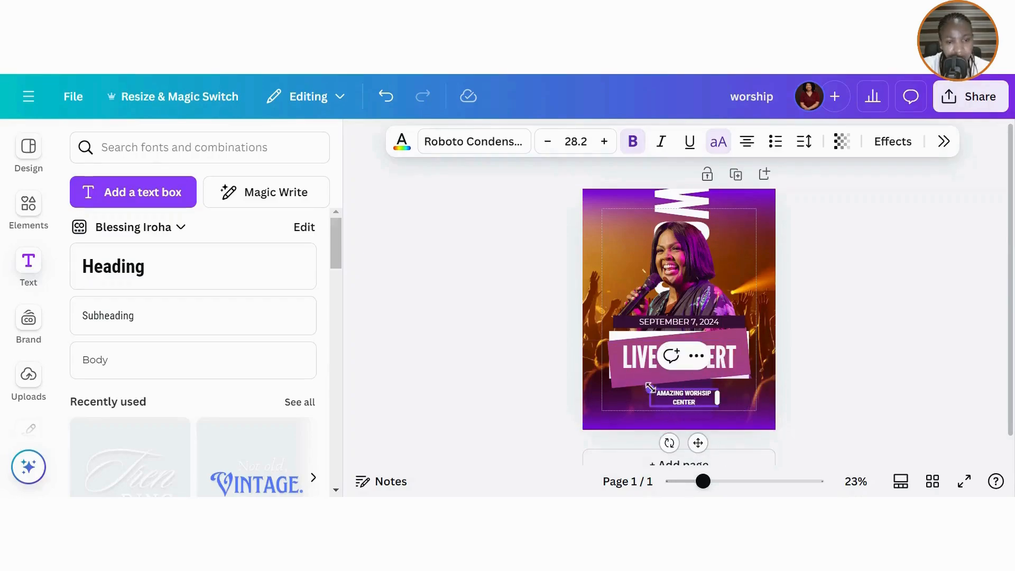
{"action": "left_click_drag", "start_coordinate": [650, 391], "coordinate": [659, 393]}
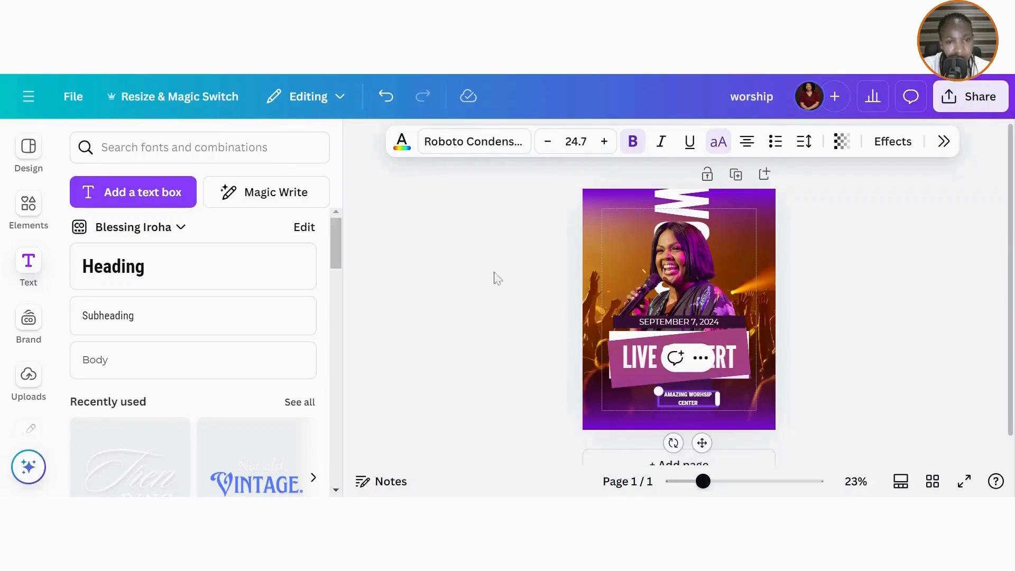
{"action": "left_click", "coordinate": [497, 141]}
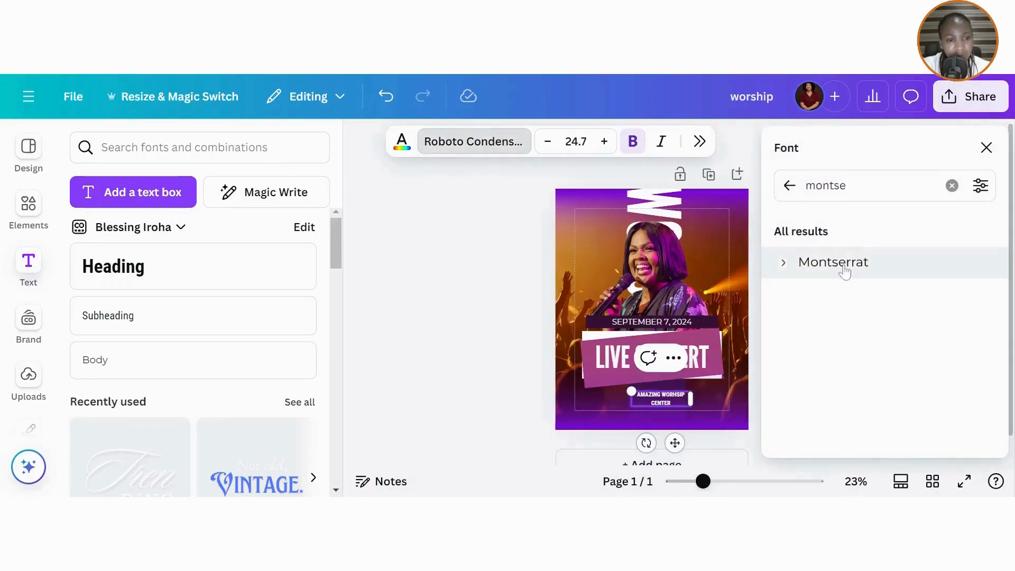
- Set the venue text font to Montserrat Medium
{"action": "left_click", "coordinate": [845, 264]}
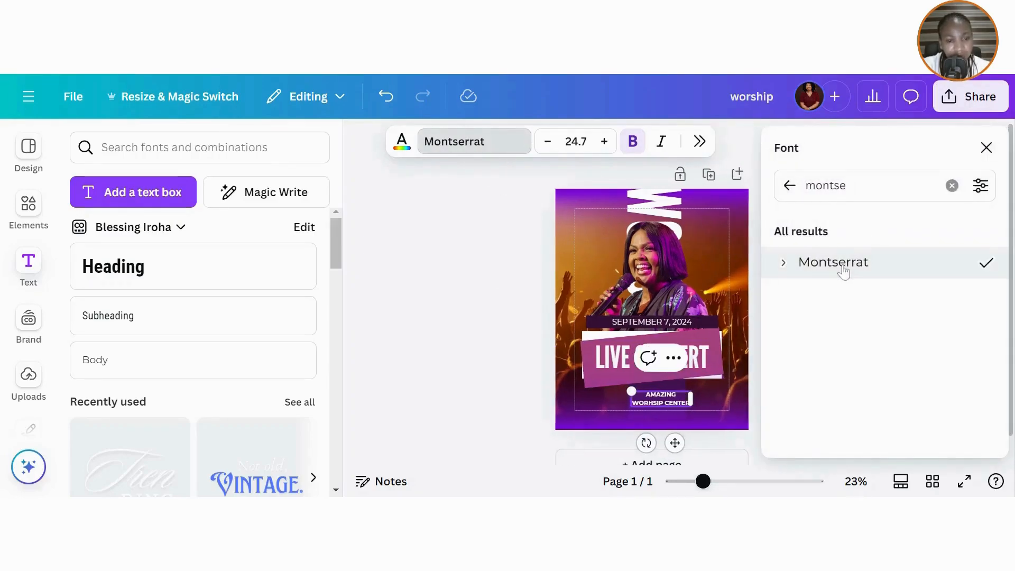
{"action": "left_click", "coordinate": [782, 266]}
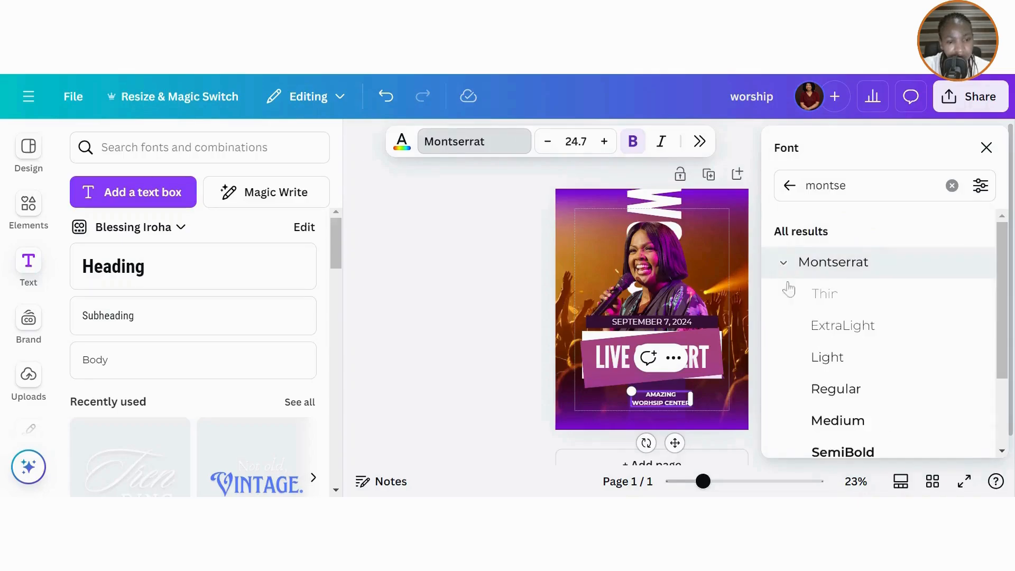
{"action": "left_click", "coordinate": [839, 428]}
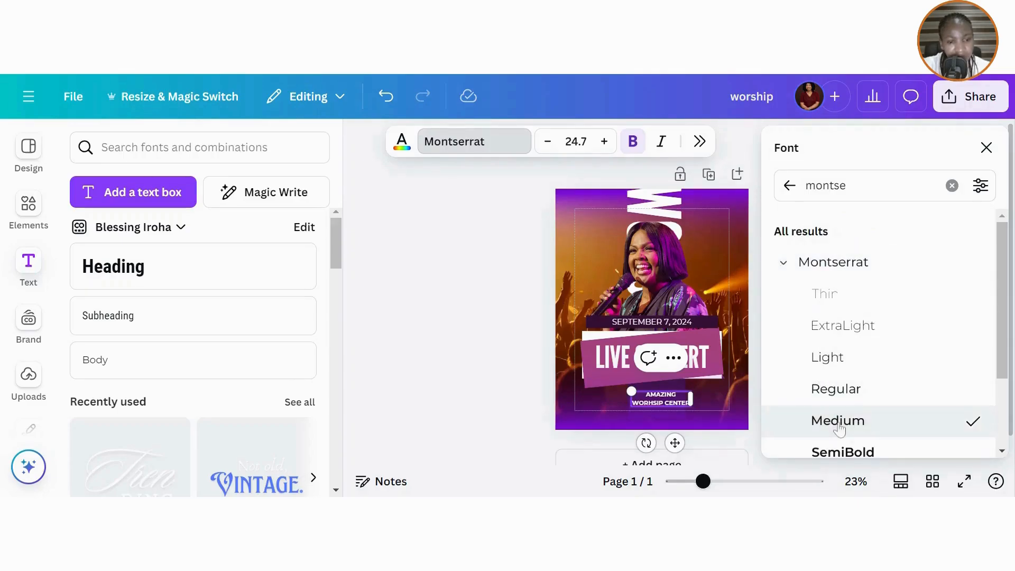
{"action": "left_click", "coordinate": [986, 148]}
{"action": "left_click", "coordinate": [870, 330]}
- Centre the venue text horizontally on the page
{"action": "left_click", "coordinate": [691, 404]}
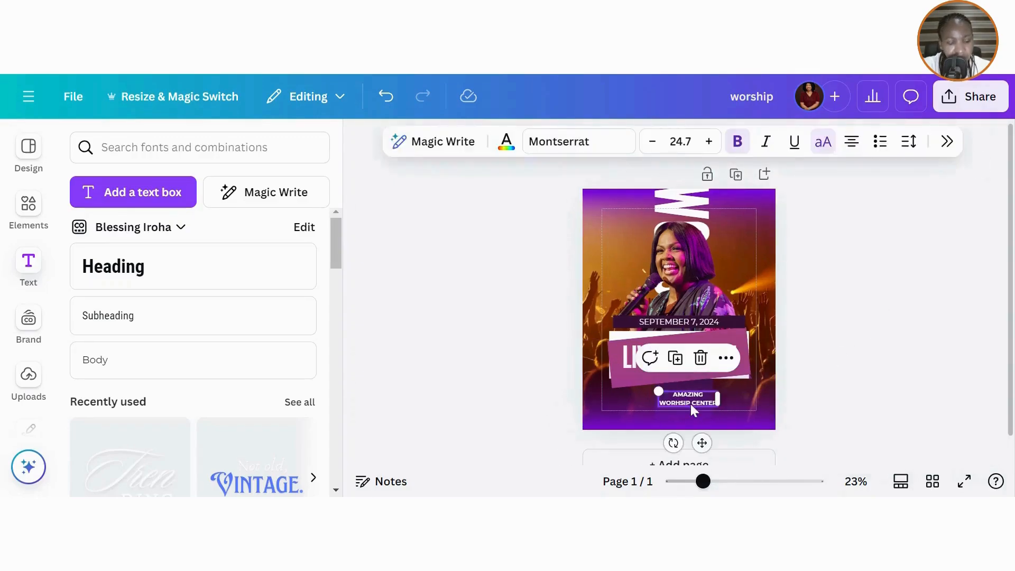
{"action": "left_click", "coordinate": [690, 403]}
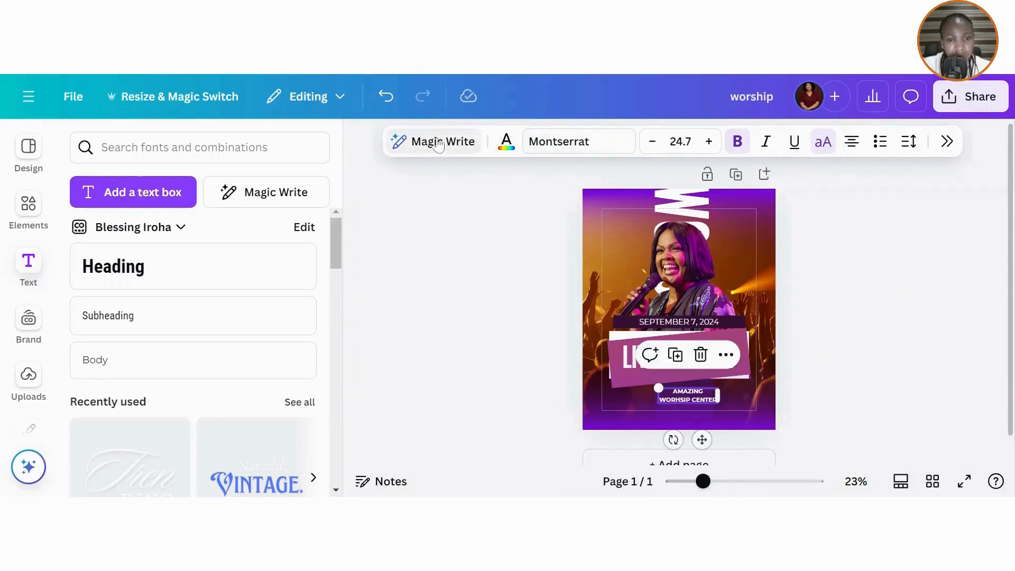
{"action": "left_click", "coordinate": [726, 355]}
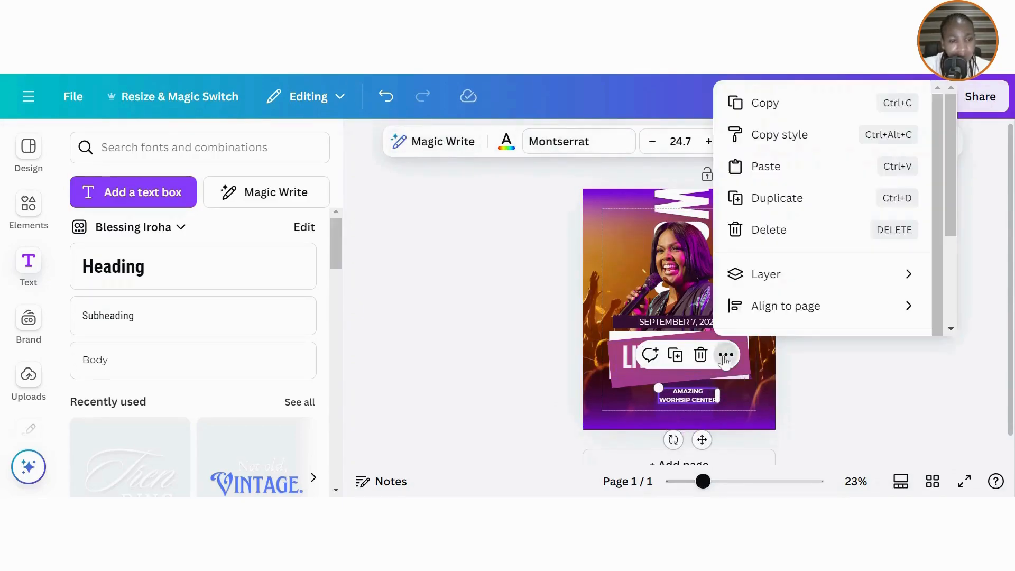
{"action": "mouse_move", "coordinate": [763, 302]}
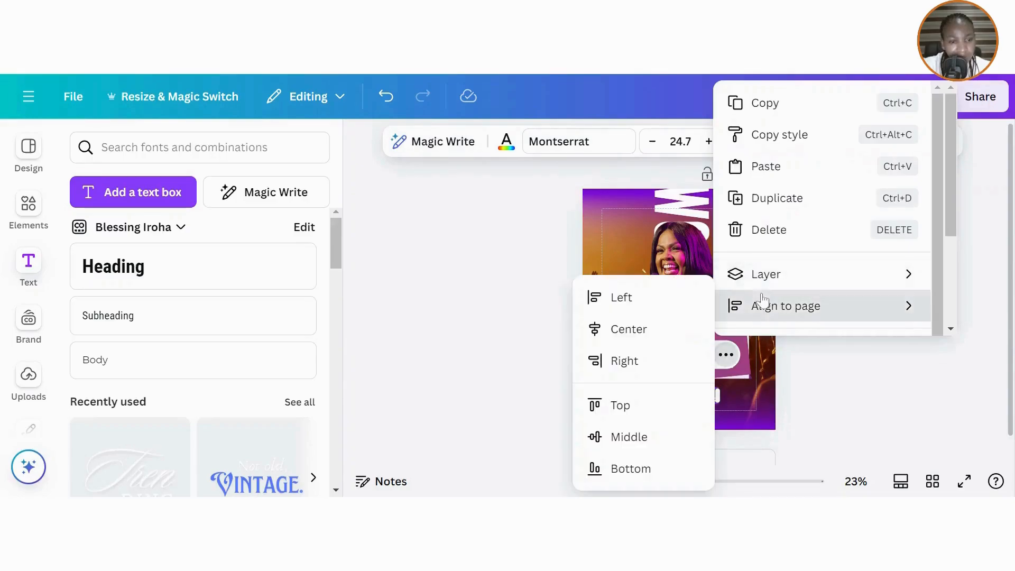
{"action": "left_click", "coordinate": [634, 336]}
{"action": "left_click", "coordinate": [837, 352]}
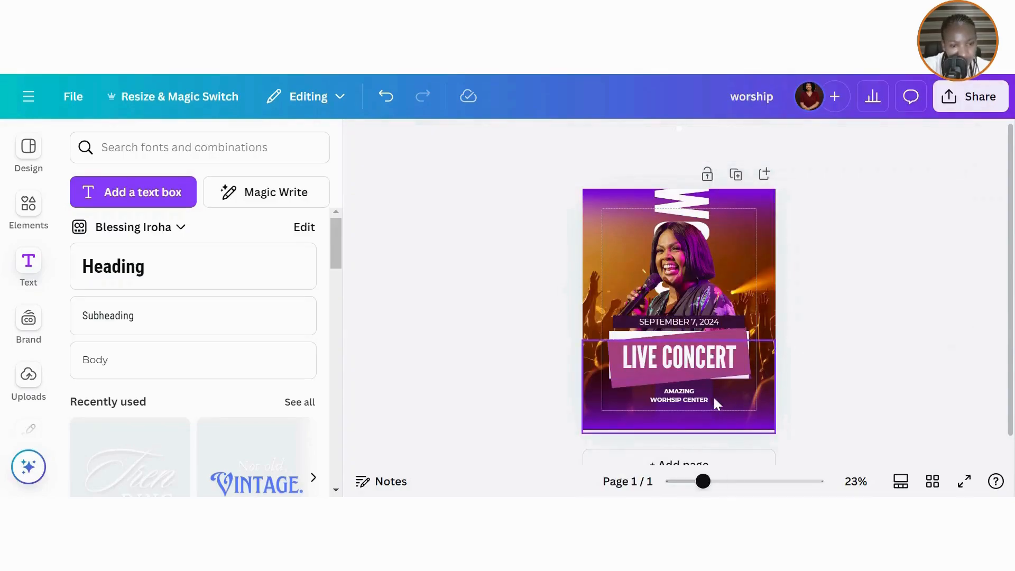
{"action": "left_click", "coordinate": [730, 405]}
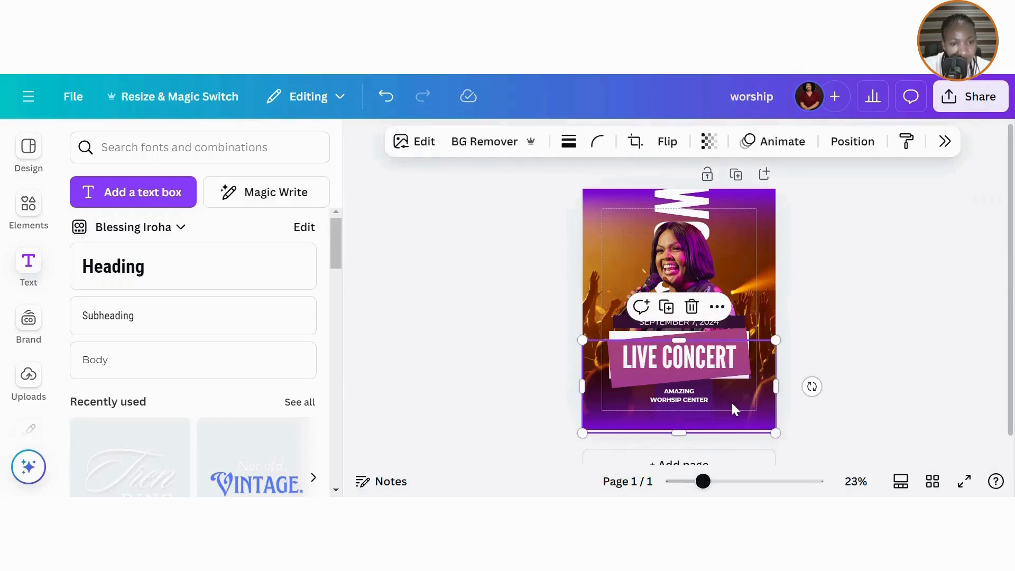
- Select the dark square from the layers list and centre it horizontally on the page
{"action": "left_click", "coordinate": [717, 312]}
{"action": "mouse_move", "coordinate": [748, 273]}
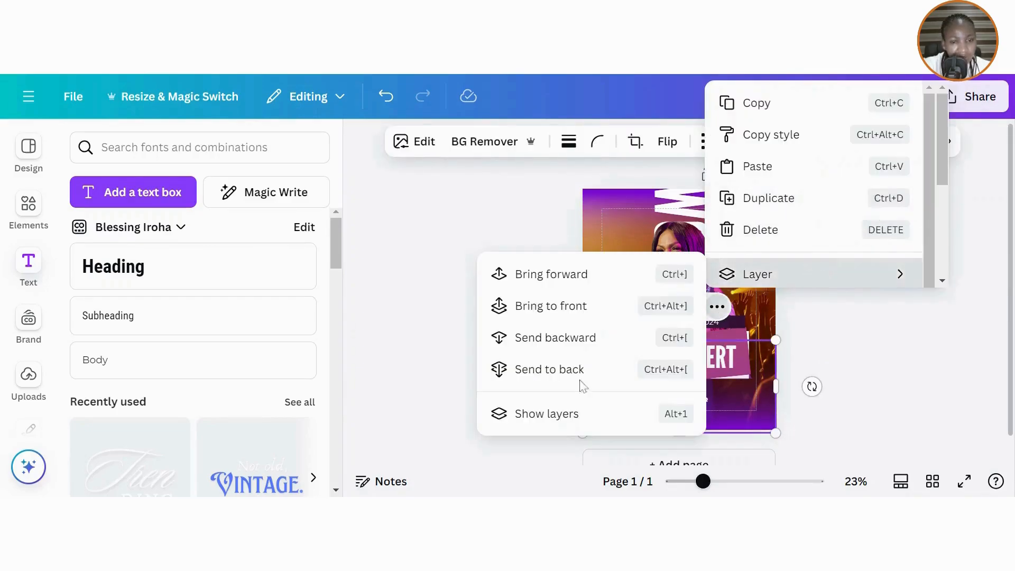
{"action": "left_click", "coordinate": [531, 414]}
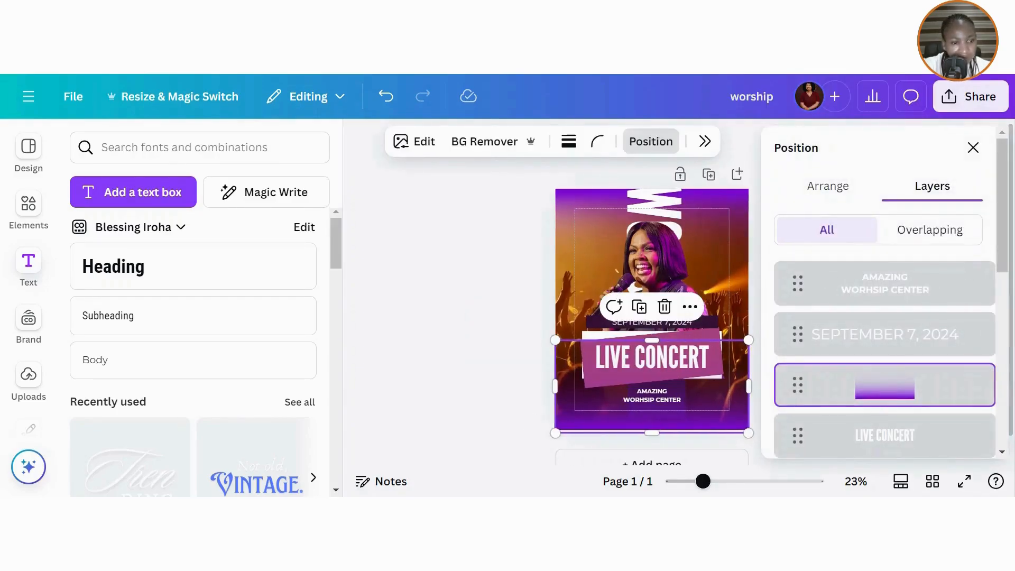
{"action": "left_click_drag", "start_coordinate": [1003, 270], "coordinate": [1007, 332]}
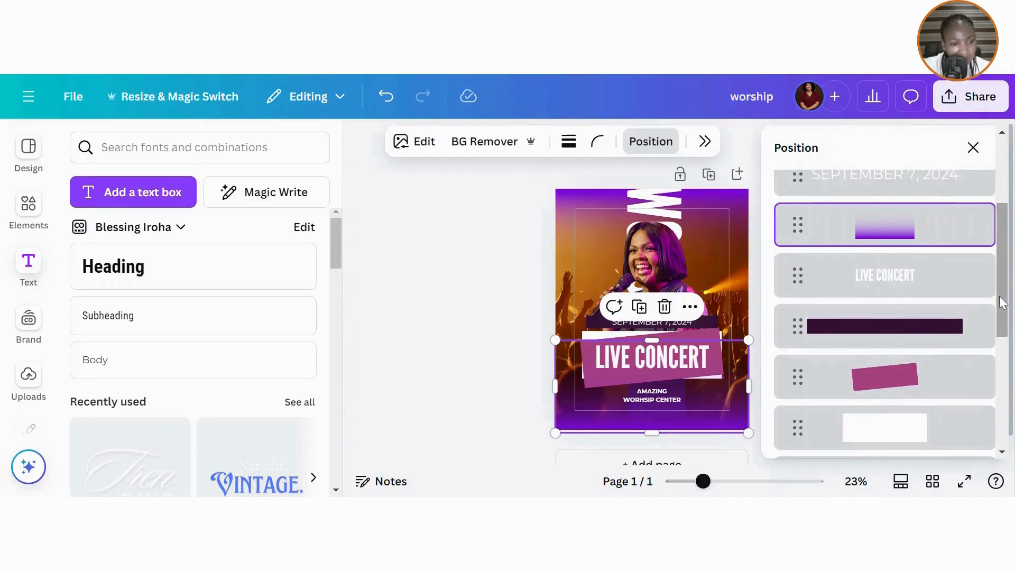
{"action": "scroll", "coordinate": [1003, 302], "scroll_direction": "down", "scroll_amount": 3}
{"action": "left_click", "coordinate": [952, 301]}
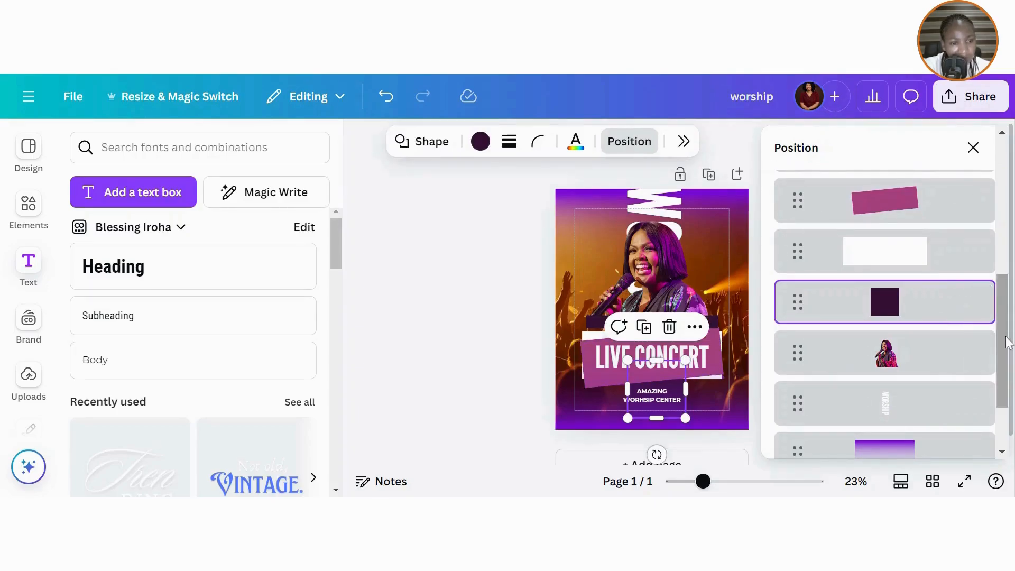
{"action": "left_click_drag", "start_coordinate": [1004, 340], "coordinate": [1014, 170]}
{"action": "left_click", "coordinate": [834, 185]}
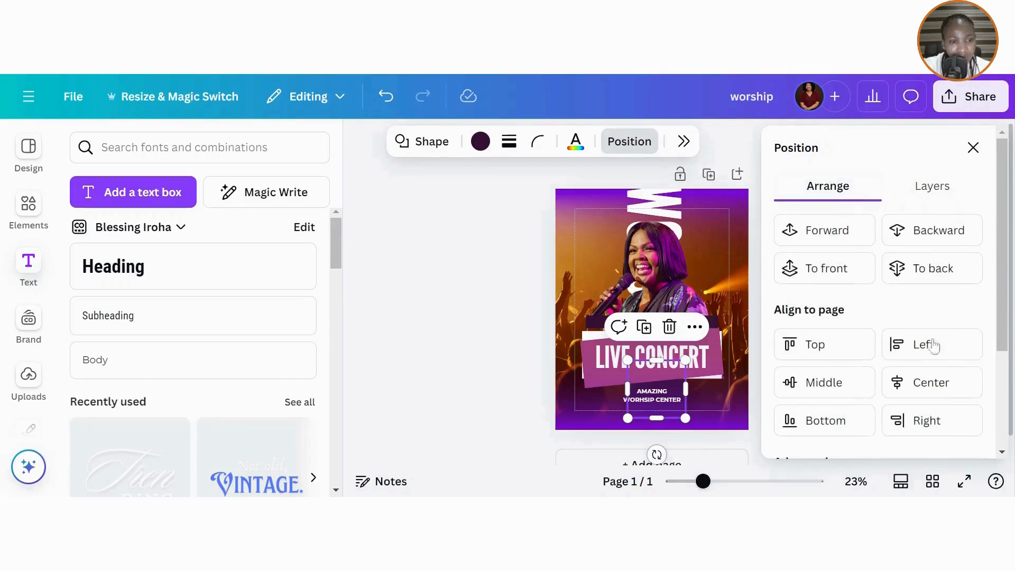
{"action": "left_click", "coordinate": [920, 394]}
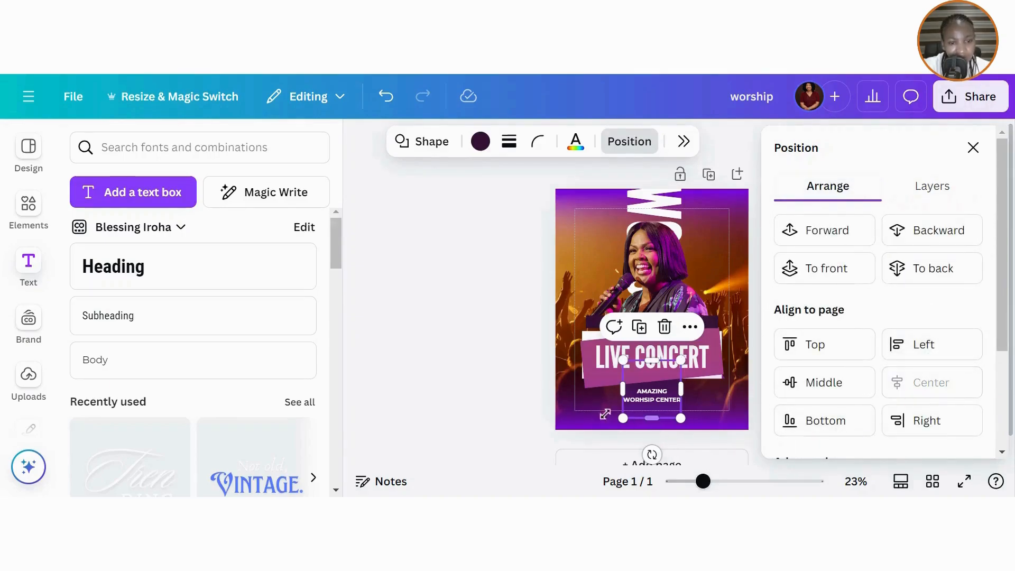
{"action": "left_click", "coordinate": [471, 358]}
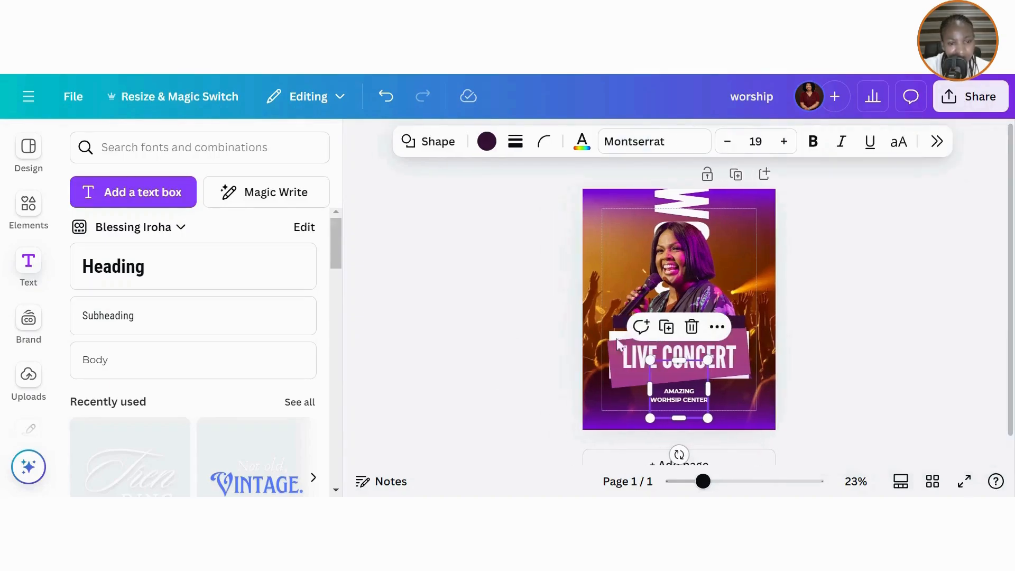
- Reduce the venue text to size 22.7 and narrow its box so CENTER wraps
{"action": "left_click", "coordinate": [674, 402]}
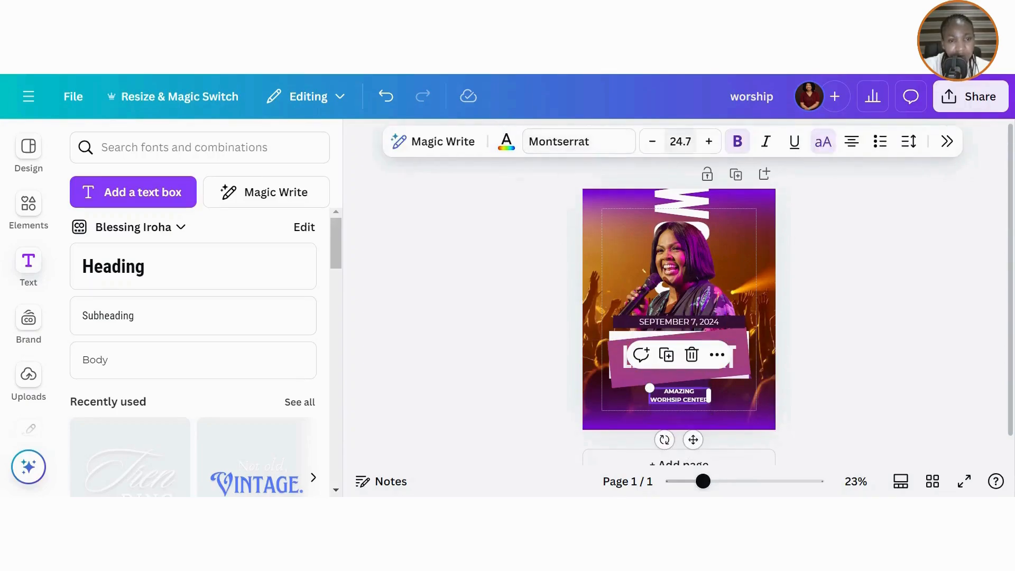
{"action": "left_click", "coordinate": [659, 145]}
{"action": "left_click", "coordinate": [659, 145]}
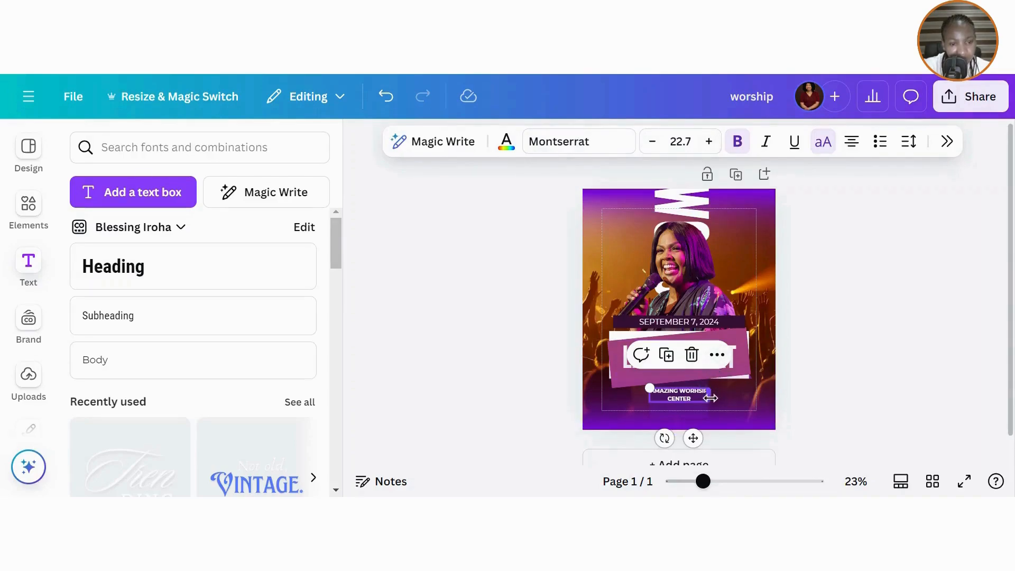
{"action": "left_click_drag", "start_coordinate": [711, 398], "coordinate": [687, 398]}
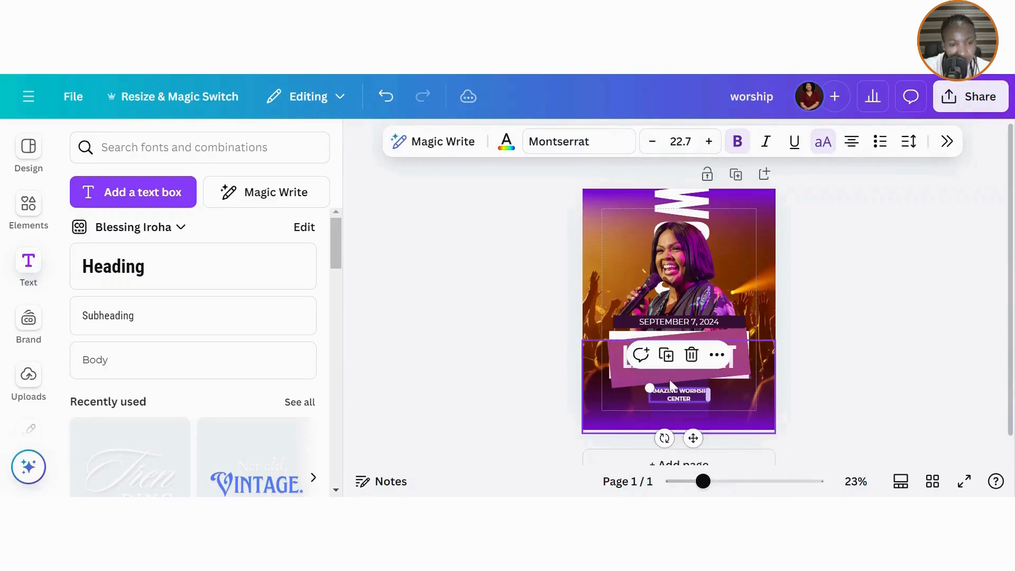
- Set the venue text to size 23.7 and return its alignment to centred
{"action": "left_click", "coordinate": [652, 141]}
{"action": "left_click", "coordinate": [709, 141]}
{"action": "left_click", "coordinate": [709, 141]}
{"action": "left_click", "coordinate": [709, 141]}
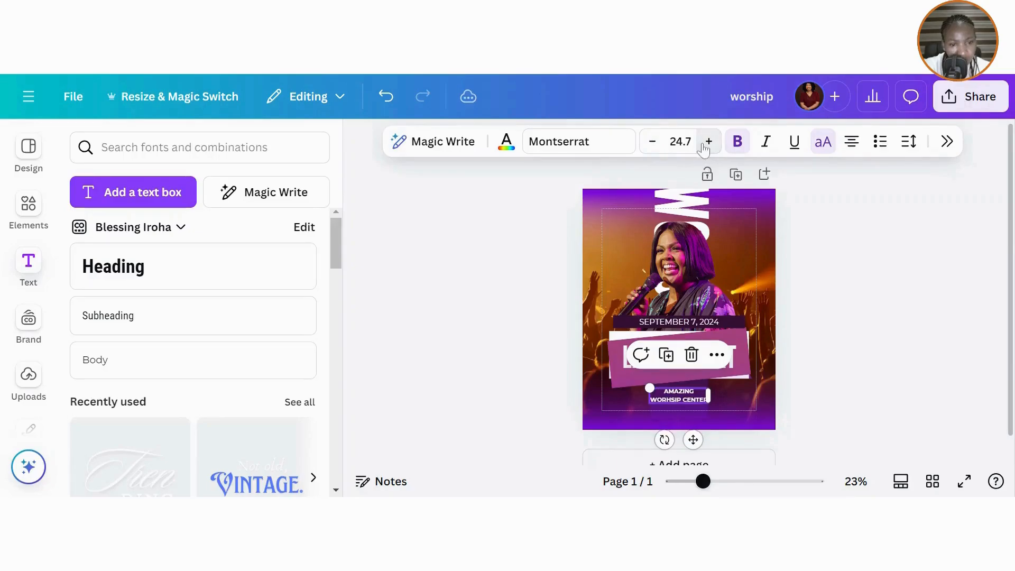
{"action": "left_click", "coordinate": [652, 141]}
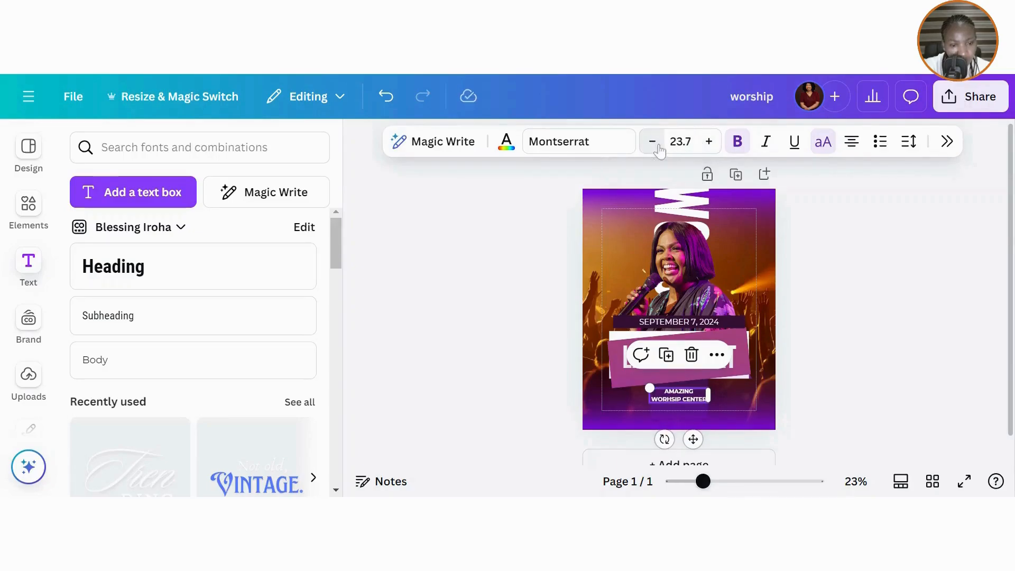
{"action": "left_click", "coordinate": [853, 141]}
{"action": "left_click", "coordinate": [854, 142]}
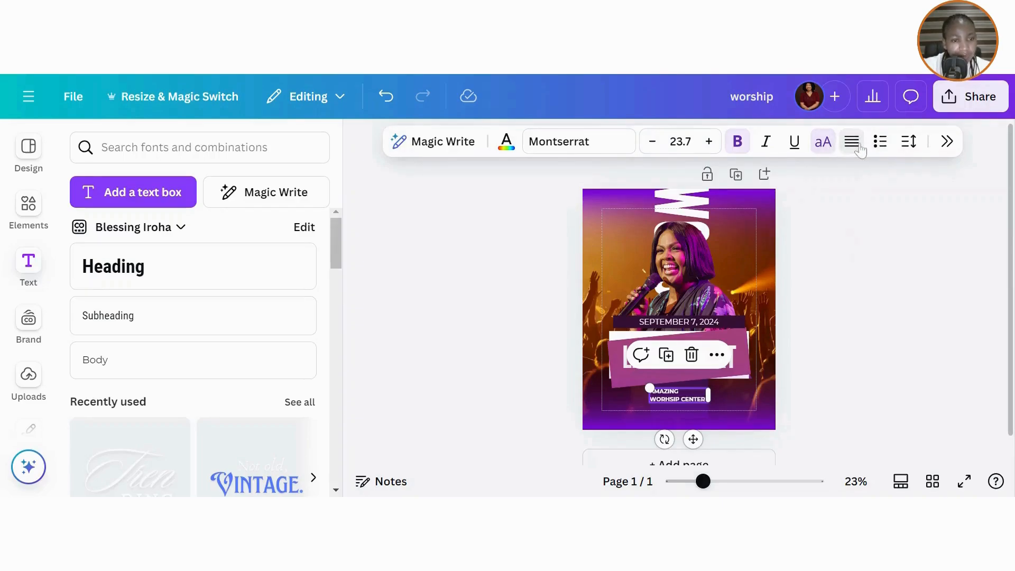
{"action": "left_click", "coordinate": [852, 141]}
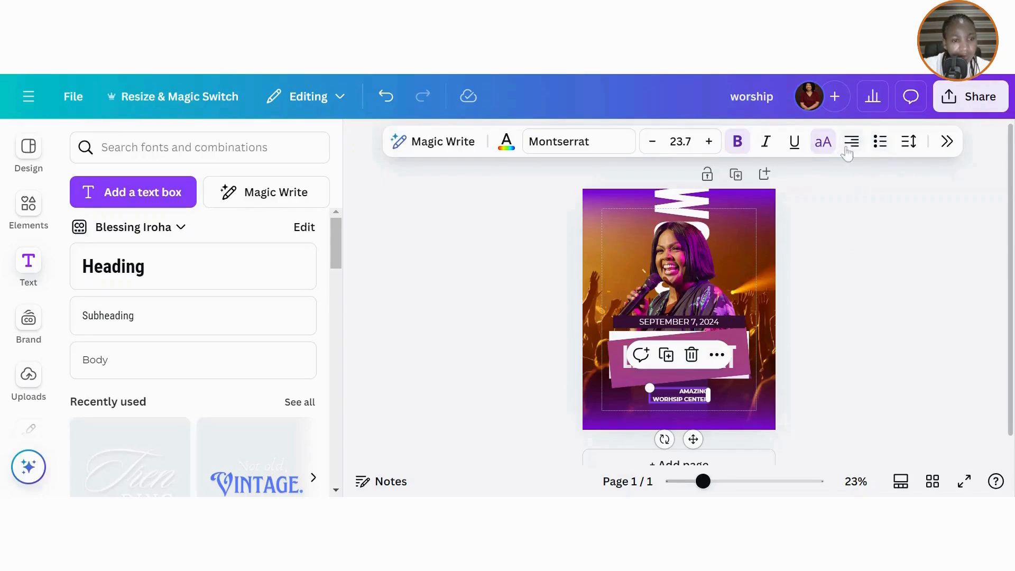
{"action": "left_click", "coordinate": [852, 142]}
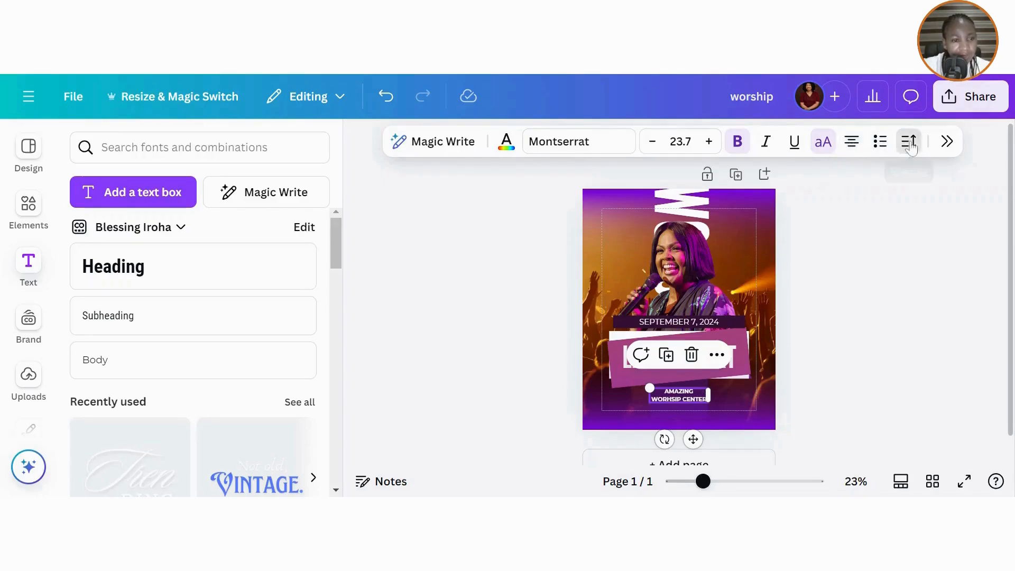
- Tighten the venue text's line spacing from 1.4 to 1.19
{"action": "left_click", "coordinate": [909, 141]}
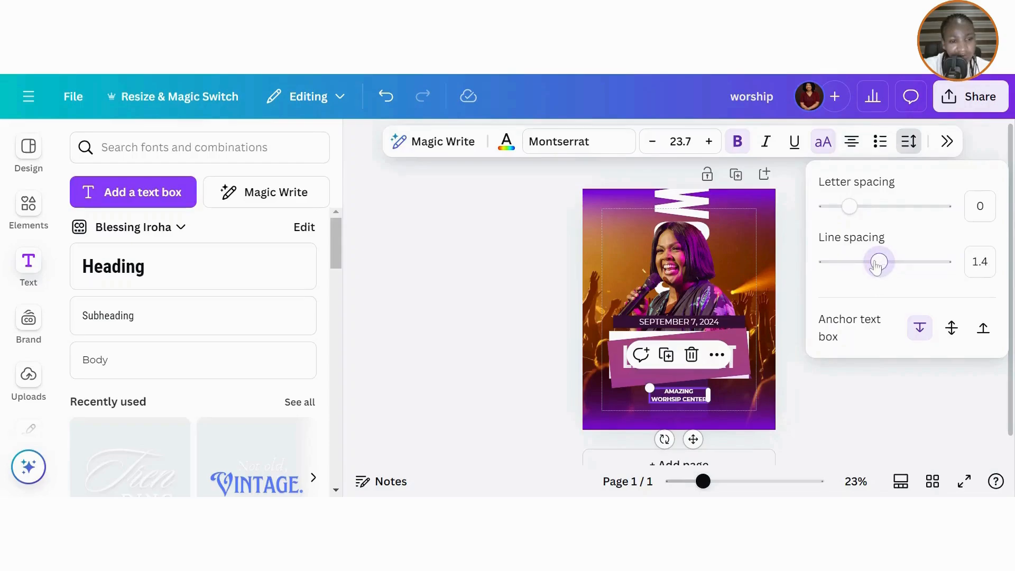
{"action": "left_click_drag", "start_coordinate": [876, 264], "coordinate": [868, 268]}
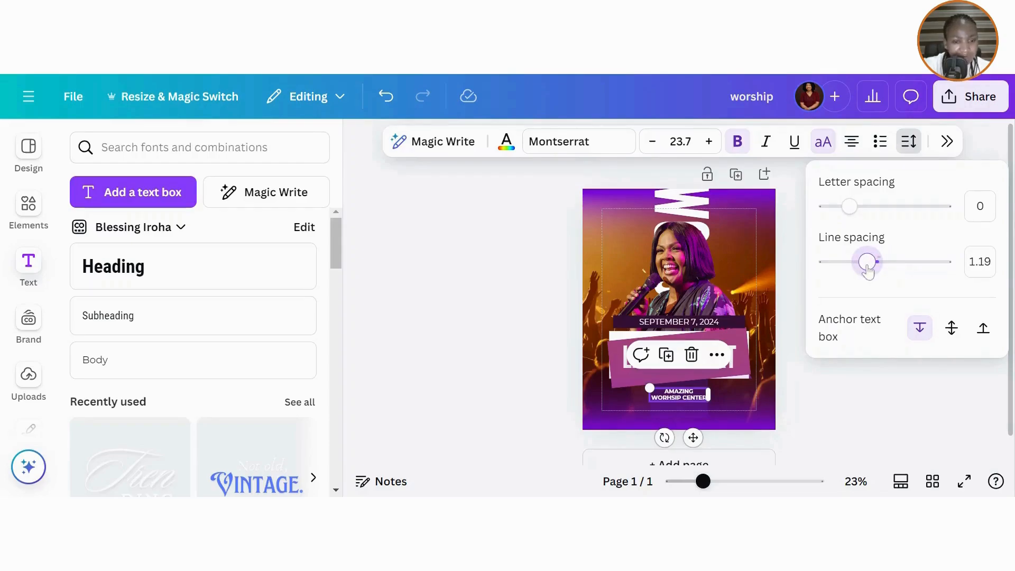
{"action": "key", "text": "Escape"}
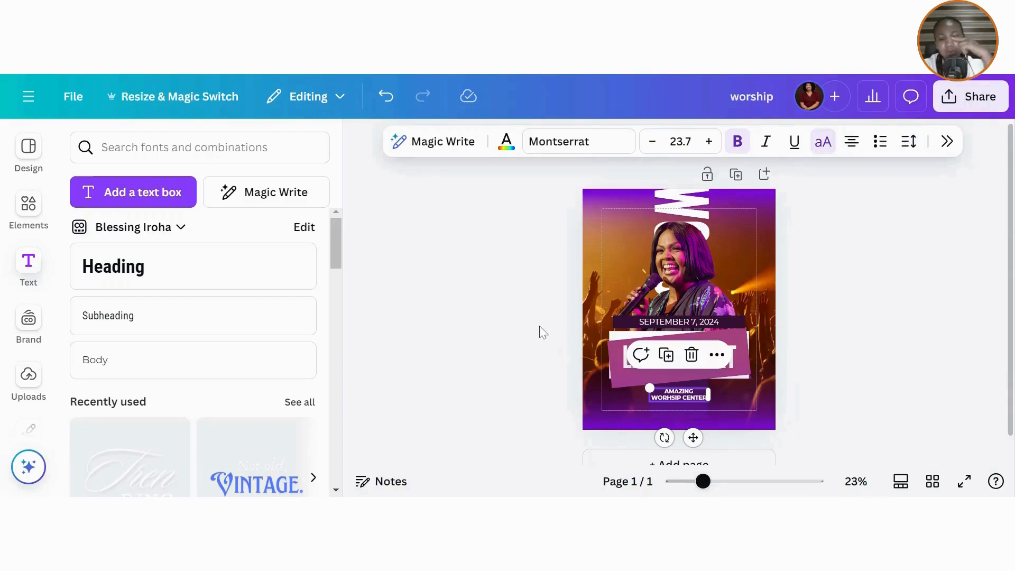
{"action": "left_click", "coordinate": [541, 327]}
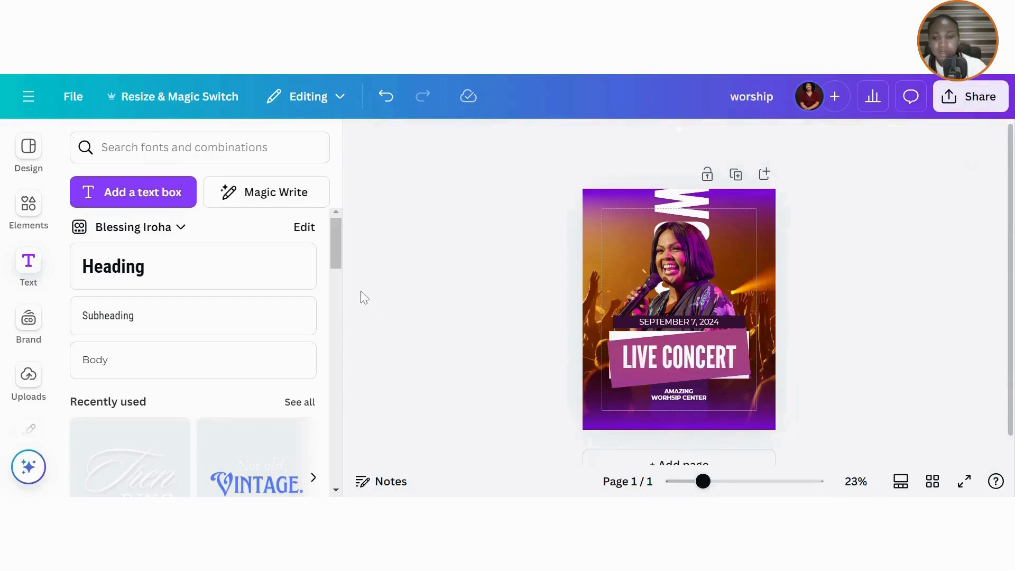
- Add a heading with the venue's street address, shrink it, and place it below Amazing Worship Center
{"action": "left_click", "coordinate": [101, 270]}
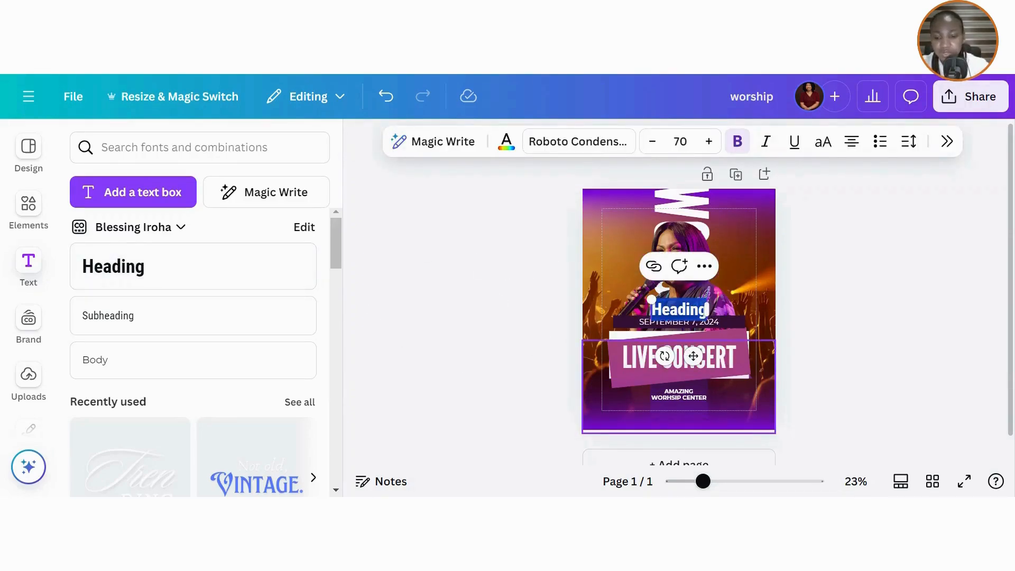
{"action": "type", "text": "123"}
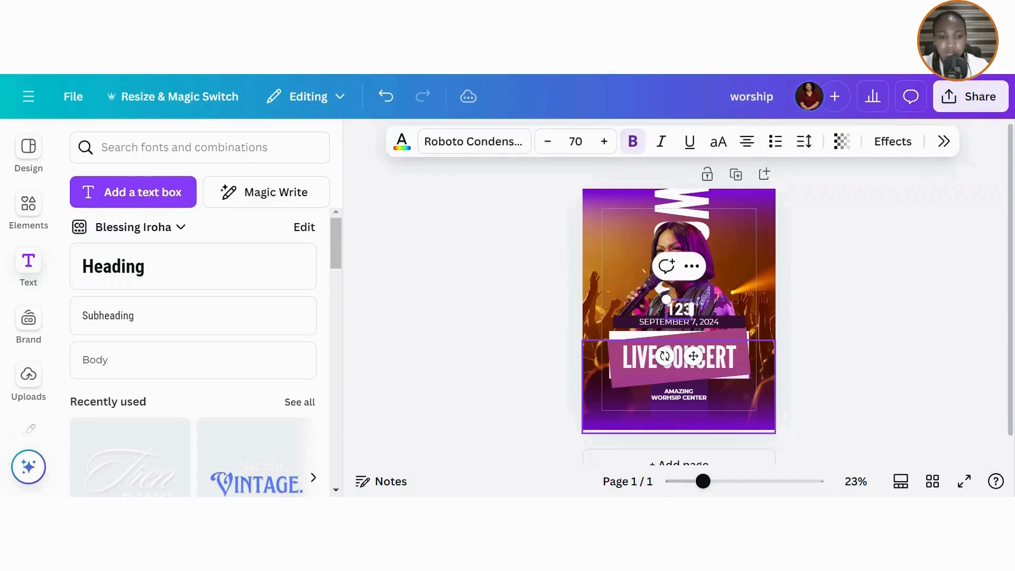
{"action": "type", "text": "1"}
{"action": "type", "text": "Gark"}
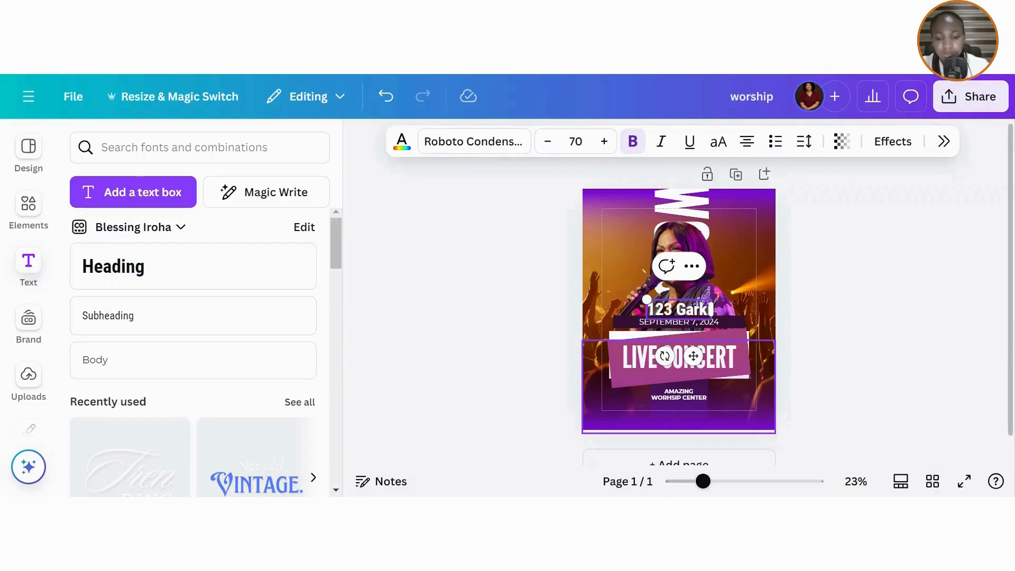
{"action": "type", "text": "i way,"}
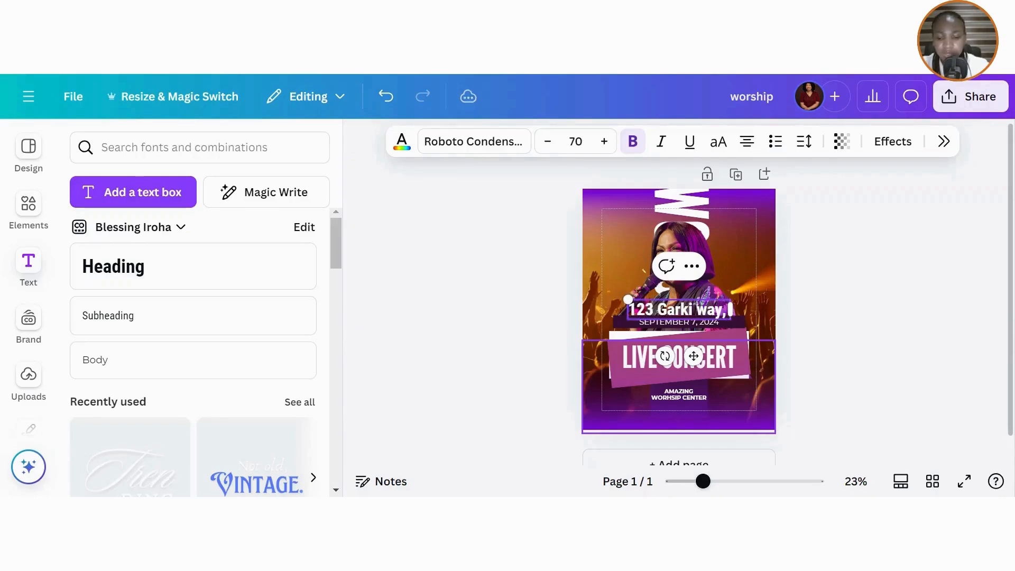
{"action": "type", "text": " Abuja"}
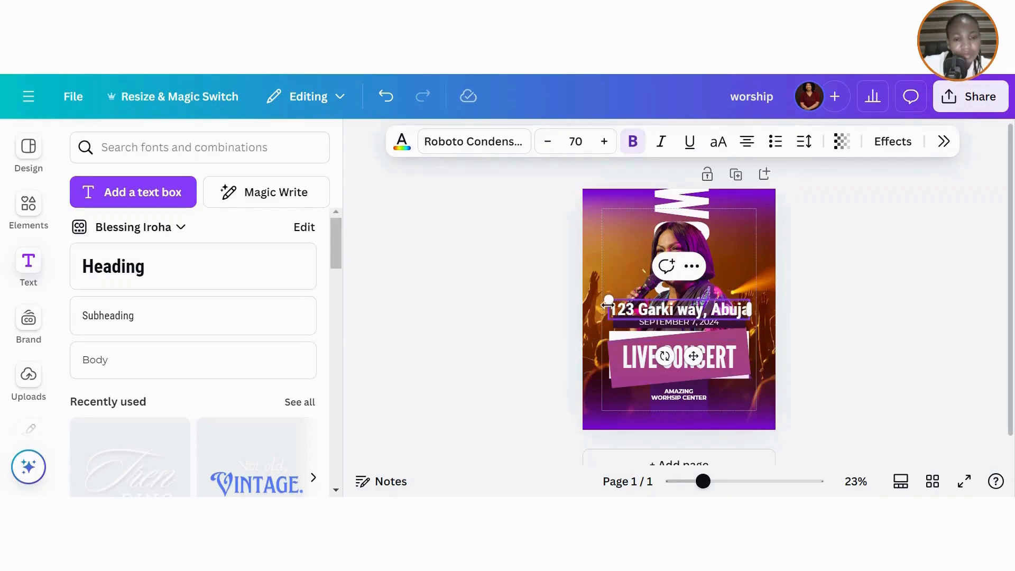
{"action": "left_click_drag", "start_coordinate": [607, 301], "coordinate": [650, 305]}
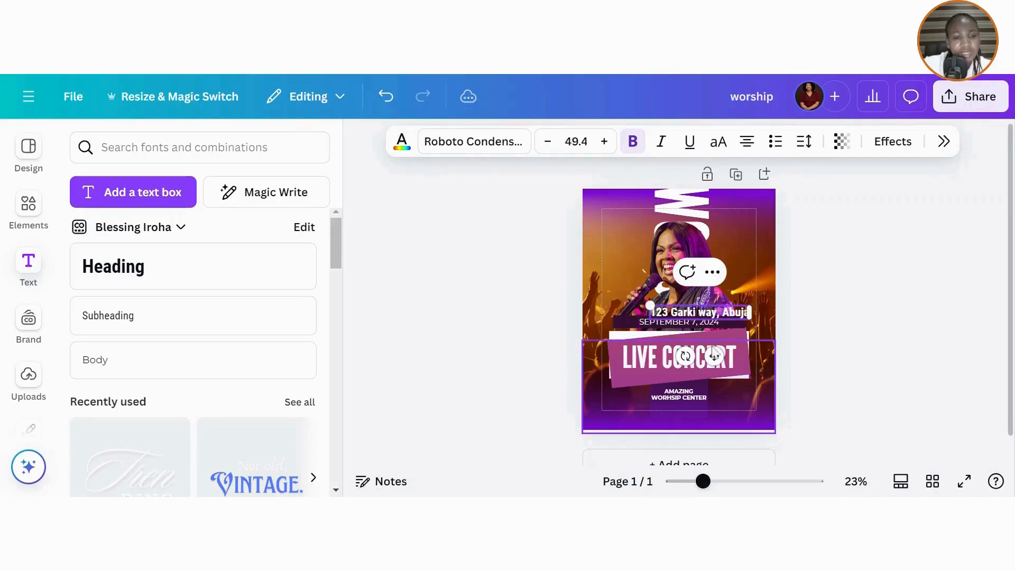
{"action": "left_click_drag", "start_coordinate": [715, 356], "coordinate": [694, 457]}
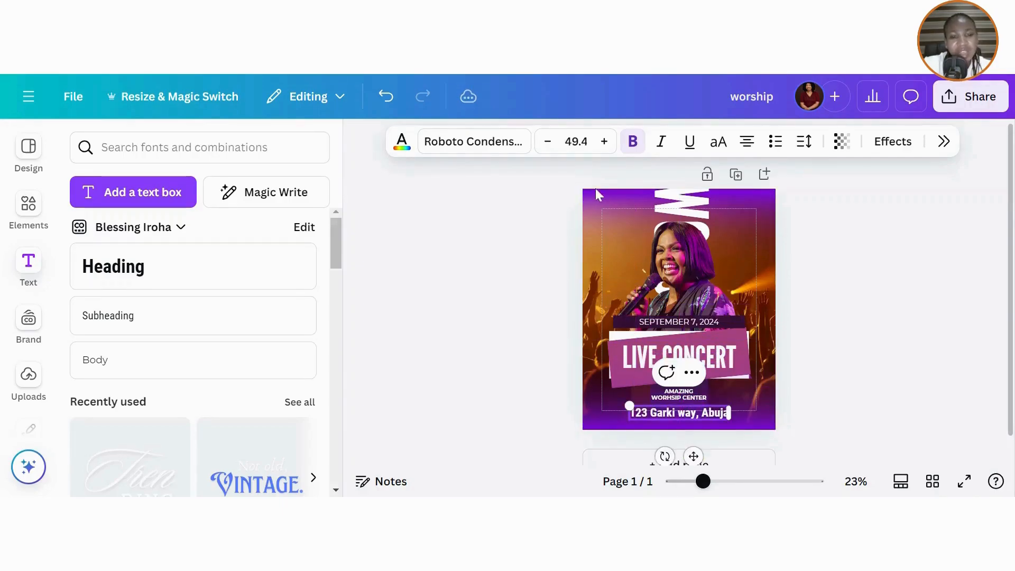
- Set the address text to Montserrat Light
{"action": "left_click", "coordinate": [465, 151]}
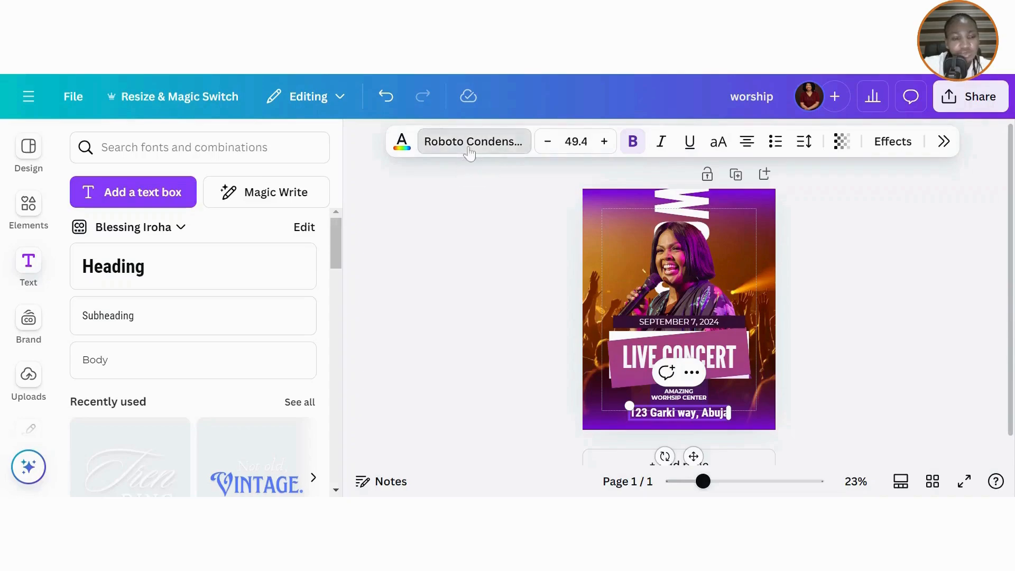
{"action": "left_click", "coordinate": [798, 264]}
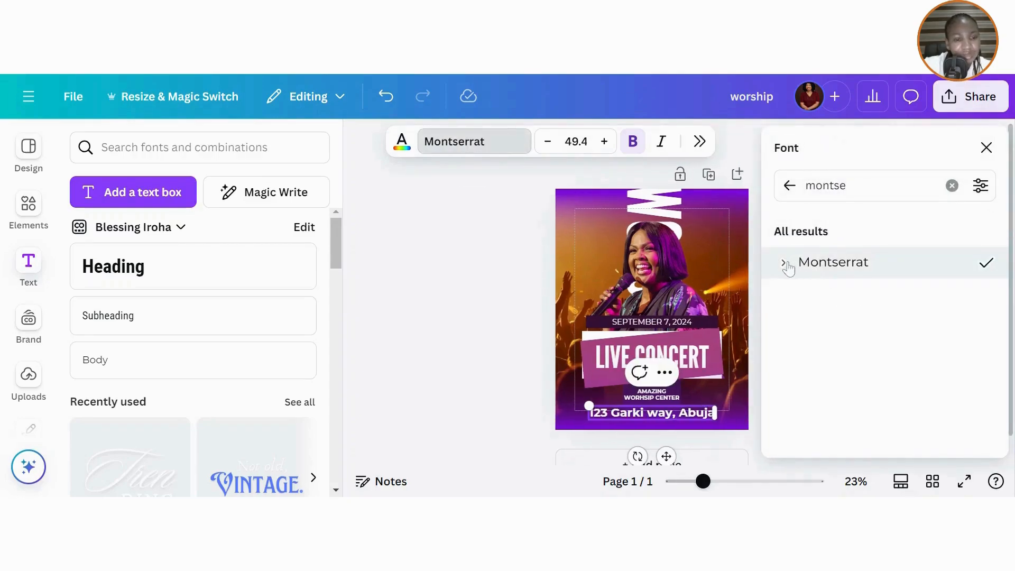
{"action": "left_click", "coordinate": [786, 264]}
{"action": "left_click", "coordinate": [824, 369]}
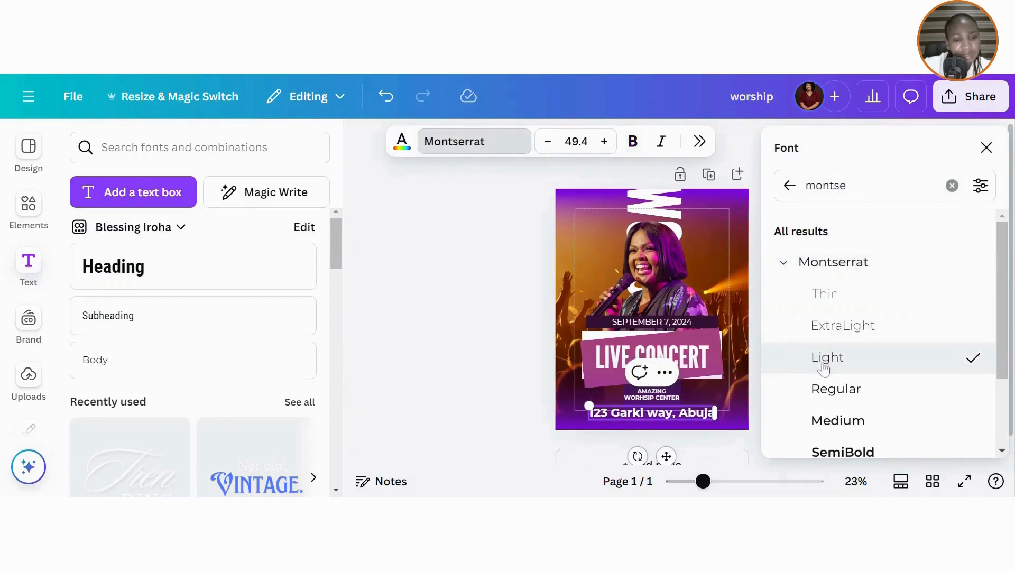
{"action": "left_click", "coordinate": [387, 345]}
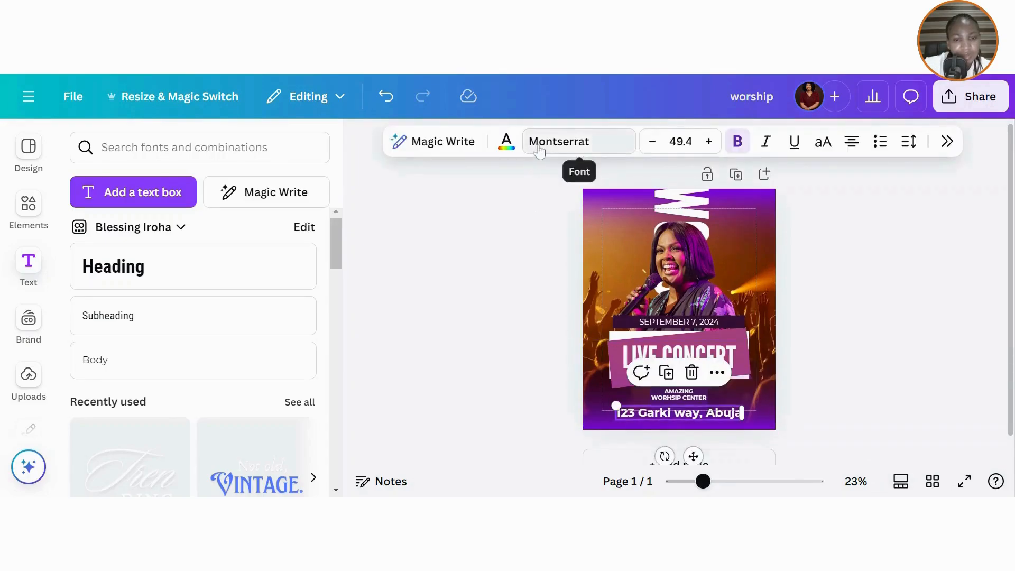
{"action": "left_click", "coordinate": [545, 142]}
{"action": "left_click", "coordinate": [783, 273]}
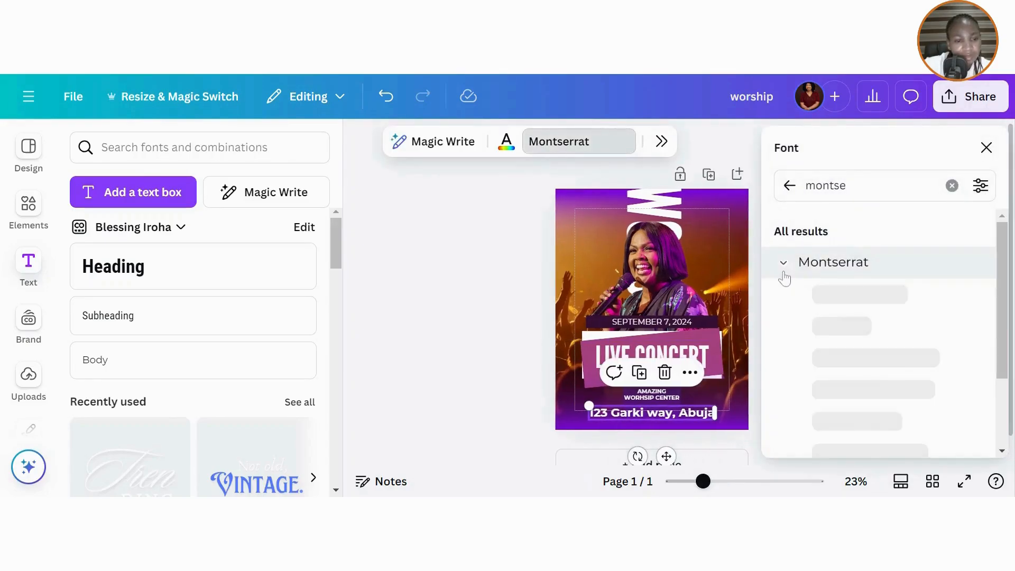
{"action": "left_click", "coordinate": [823, 363]}
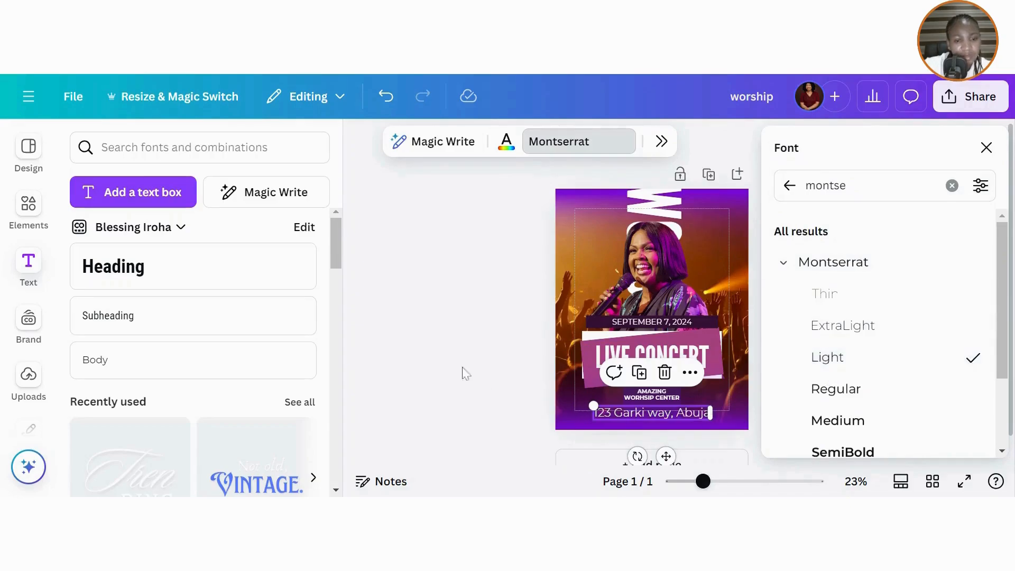
{"action": "key", "text": "Escape"}
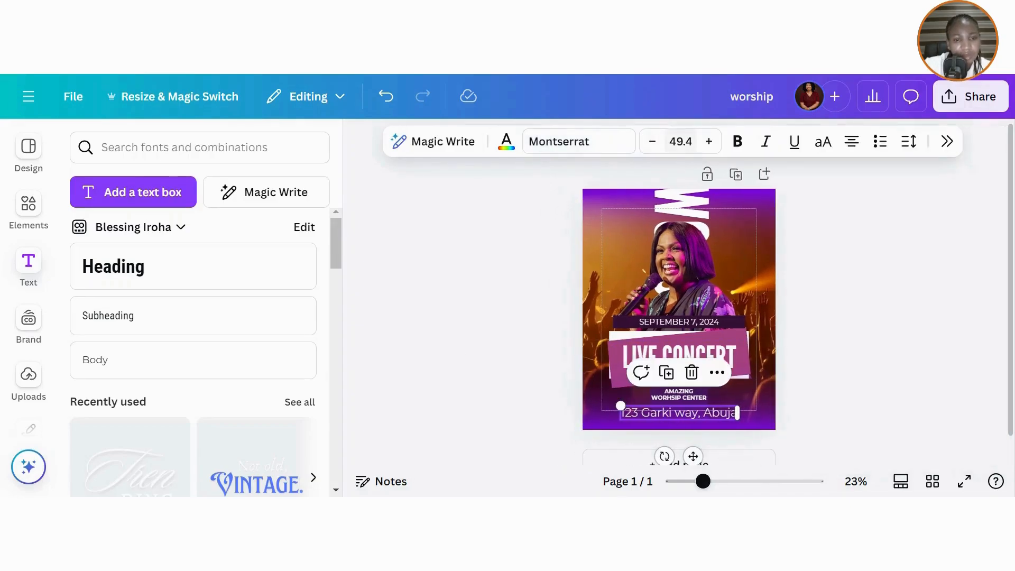
- Decrease the address font size to 19.4
{"action": "left_click", "coordinate": [652, 141]}
{"action": "left_click", "coordinate": [652, 142]}
{"action": "left_click", "coordinate": [652, 141]}
{"action": "left_click", "coordinate": [652, 142]}
{"action": "left_click", "coordinate": [652, 142]}
{"action": "left_click", "coordinate": [652, 141]}
{"action": "left_click", "coordinate": [652, 142]}
{"action": "left_click", "coordinate": [652, 142]}
{"action": "left_click", "coordinate": [652, 142]}
{"action": "left_click", "coordinate": [652, 141]}
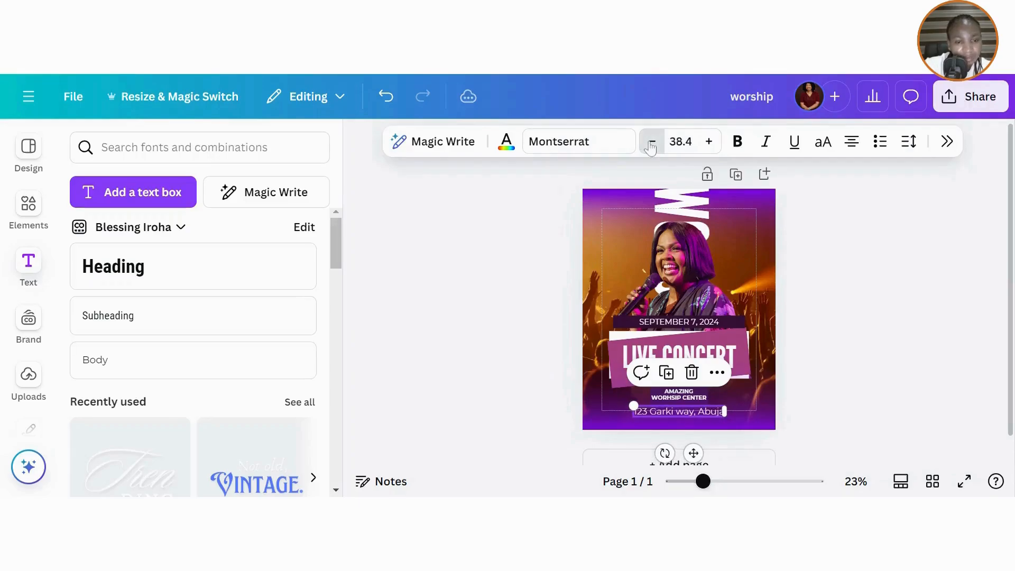
{"action": "left_click", "coordinate": [652, 142]}
{"action": "left_click", "coordinate": [652, 142]}
{"action": "left_click", "coordinate": [652, 142]}
{"action": "left_click", "coordinate": [652, 142]}
{"action": "left_click", "coordinate": [652, 142]}
{"action": "left_click", "coordinate": [652, 142]}
{"action": "double_click", "coordinate": [652, 141]}
{"action": "double_click", "coordinate": [652, 142]}
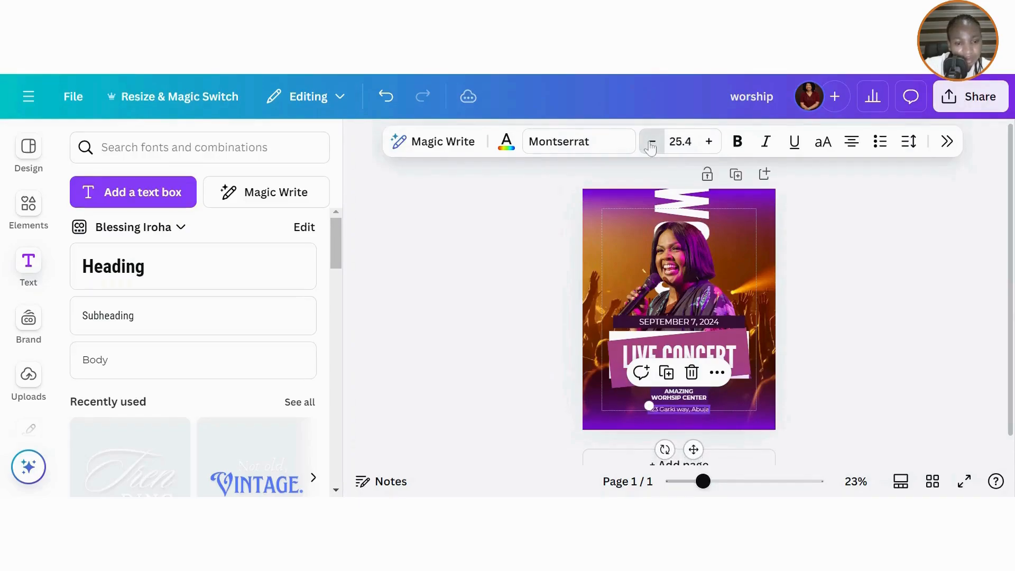
{"action": "double_click", "coordinate": [652, 141]}
{"action": "left_click", "coordinate": [652, 142]}
{"action": "left_click", "coordinate": [652, 142]}
{"action": "double_click", "coordinate": [652, 142]}
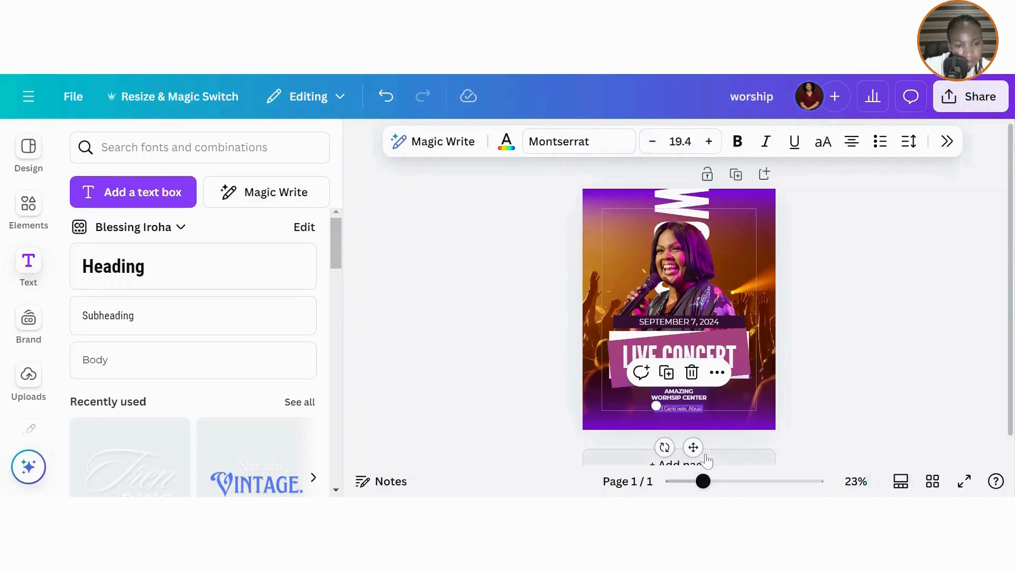
- Nudge the address line slightly and centre it horizontally on the page
{"action": "left_click_drag", "start_coordinate": [693, 447], "coordinate": [687, 448]}
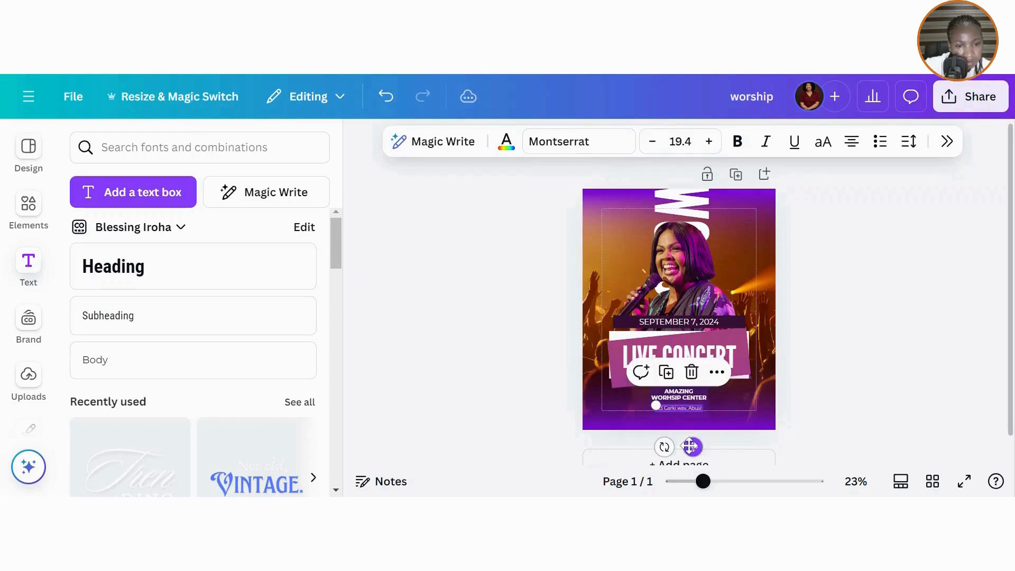
{"action": "left_click", "coordinate": [947, 141]}
{"action": "left_click", "coordinate": [566, 221]}
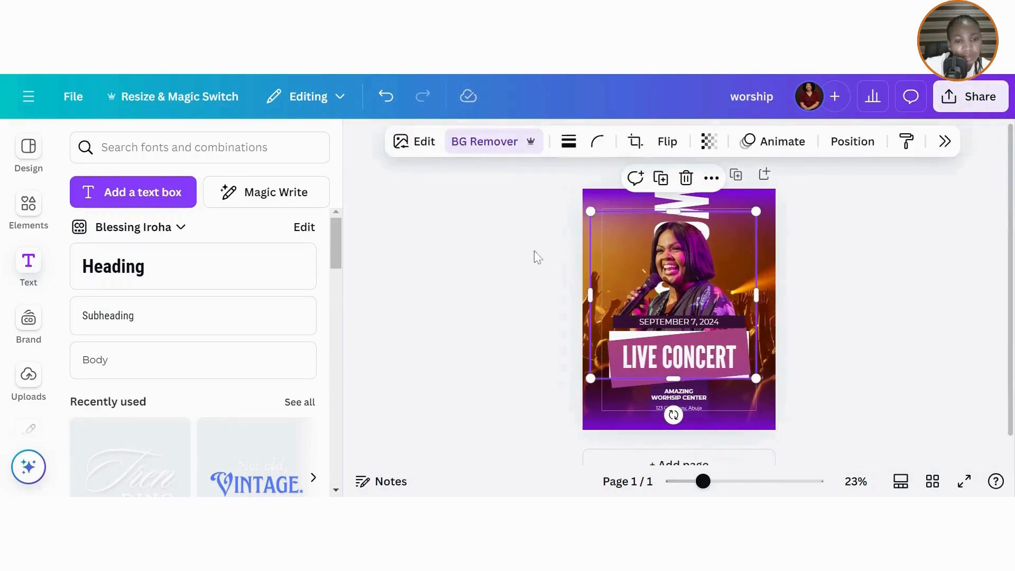
{"action": "left_click", "coordinate": [696, 408]}
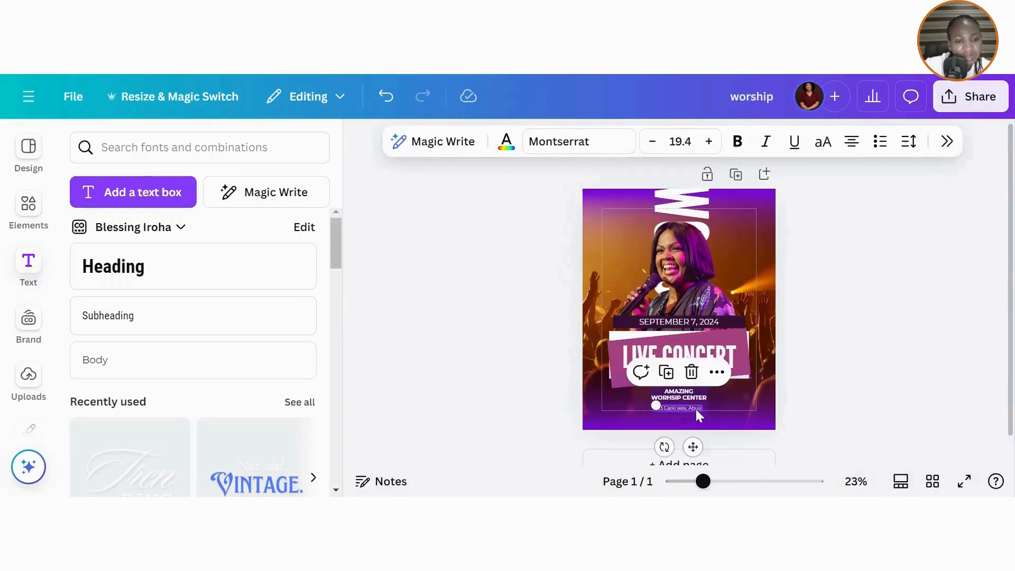
{"action": "left_click", "coordinate": [716, 371]}
{"action": "mouse_move", "coordinate": [744, 314]}
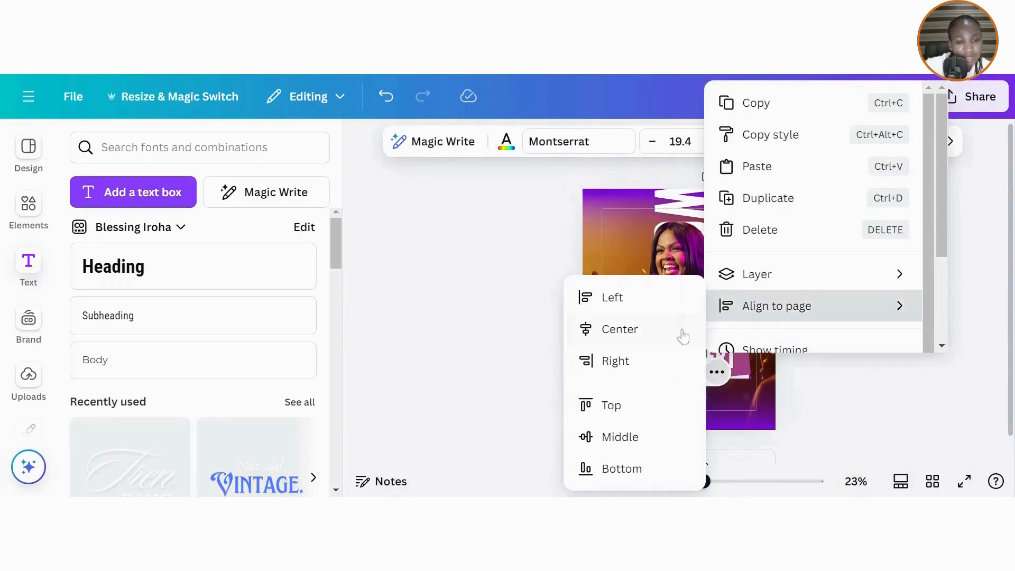
{"action": "left_click", "coordinate": [627, 336]}
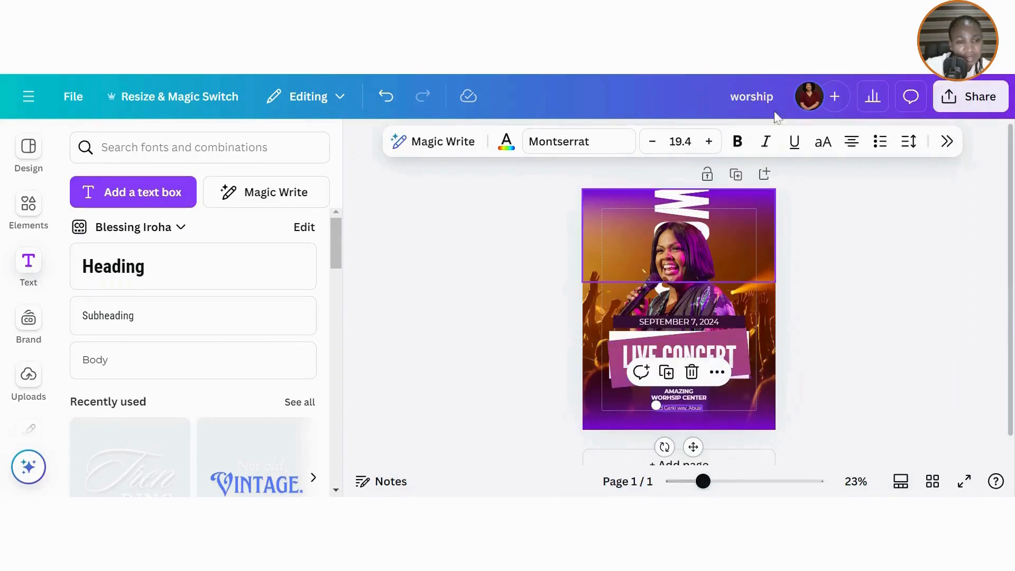
{"action": "left_click", "coordinate": [717, 372]}
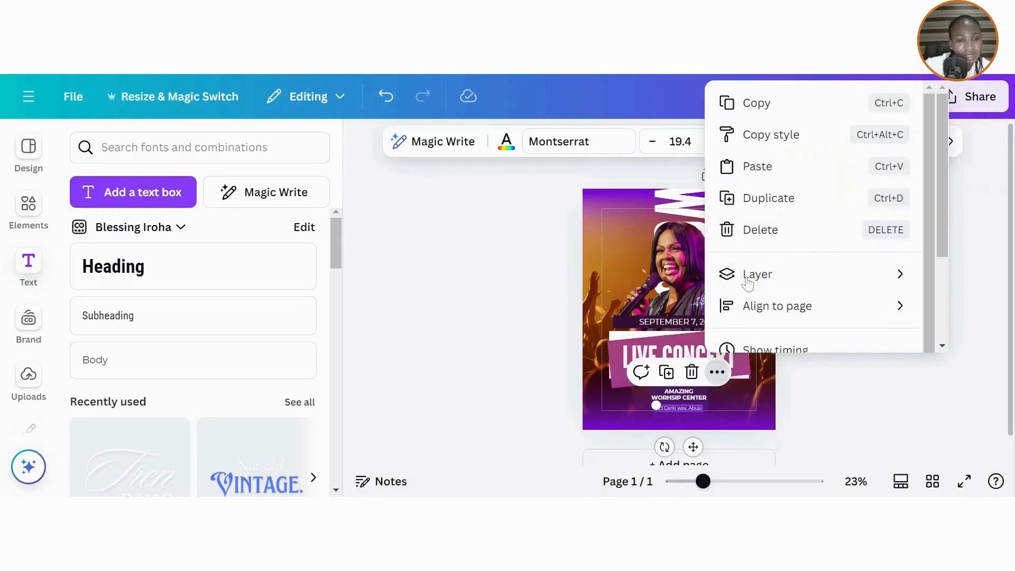
- Centre the AMAZING WORSHIP CENTER venue text horizontally on the page, then deselect everything
{"action": "right_click", "coordinate": [687, 397]}
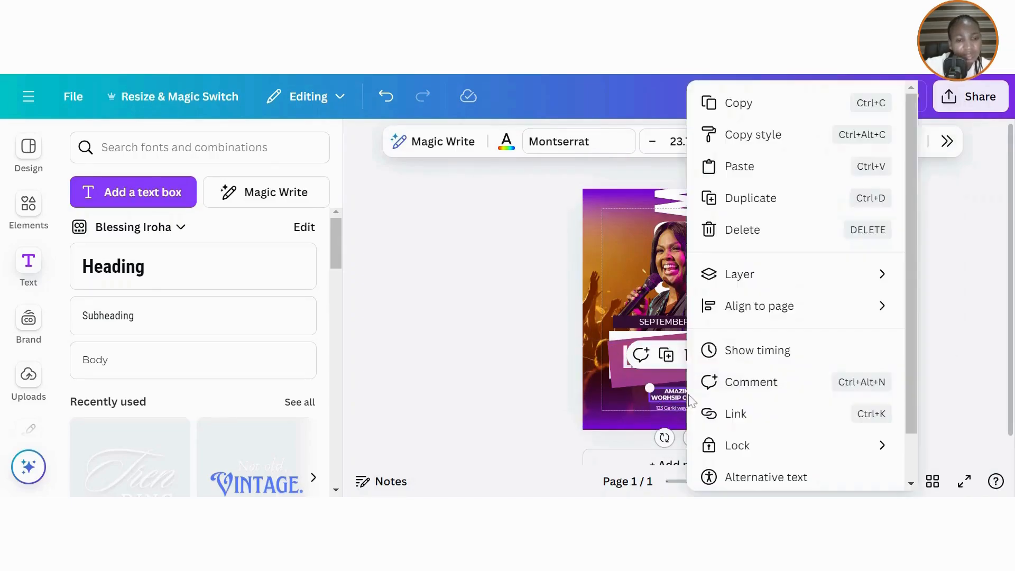
{"action": "mouse_move", "coordinate": [743, 323]}
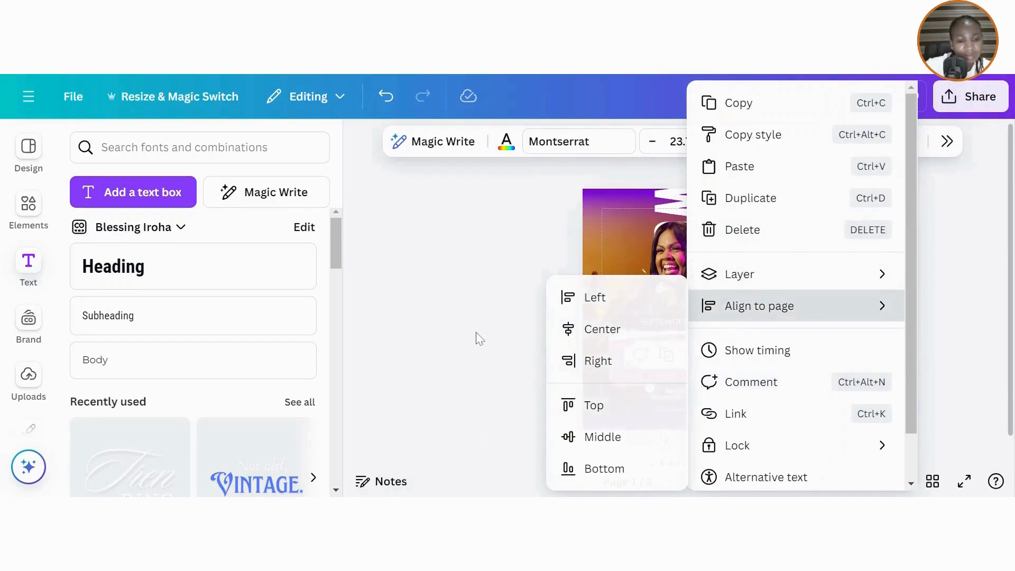
{"action": "left_click", "coordinate": [603, 329]}
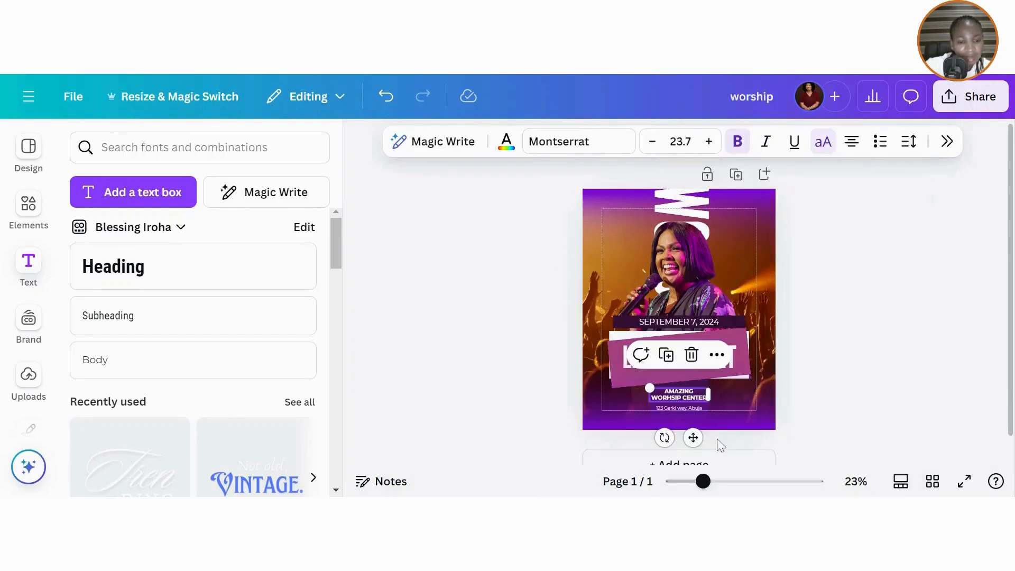
{"action": "left_click", "coordinate": [686, 409]}
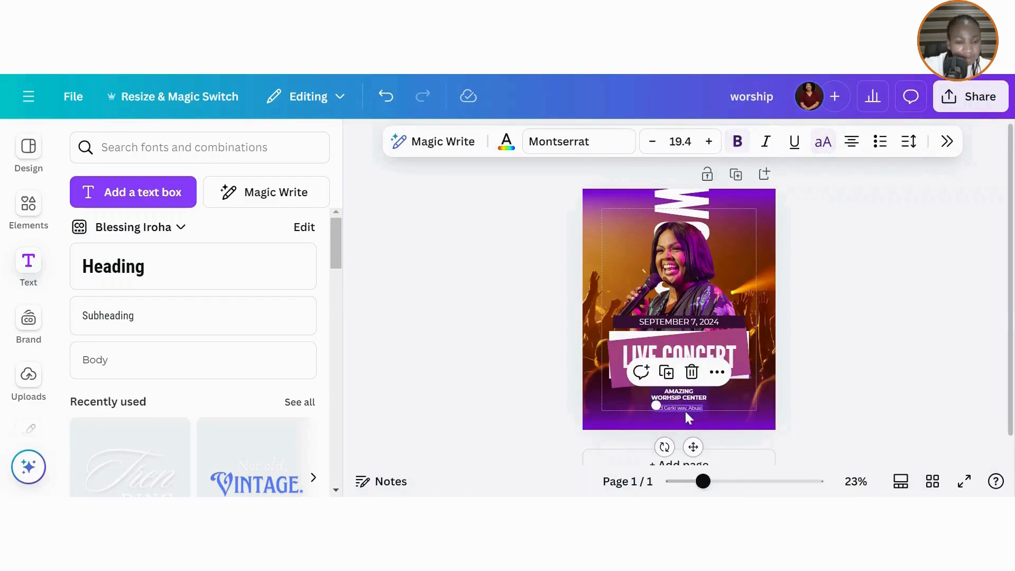
{"action": "left_click", "coordinate": [684, 409]}
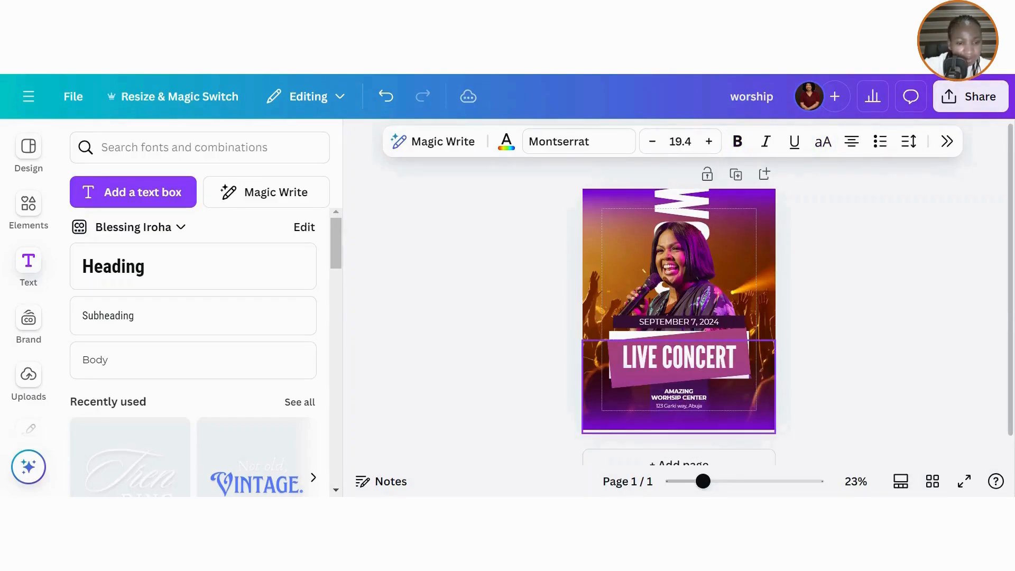
{"action": "left_click", "coordinate": [731, 429]}
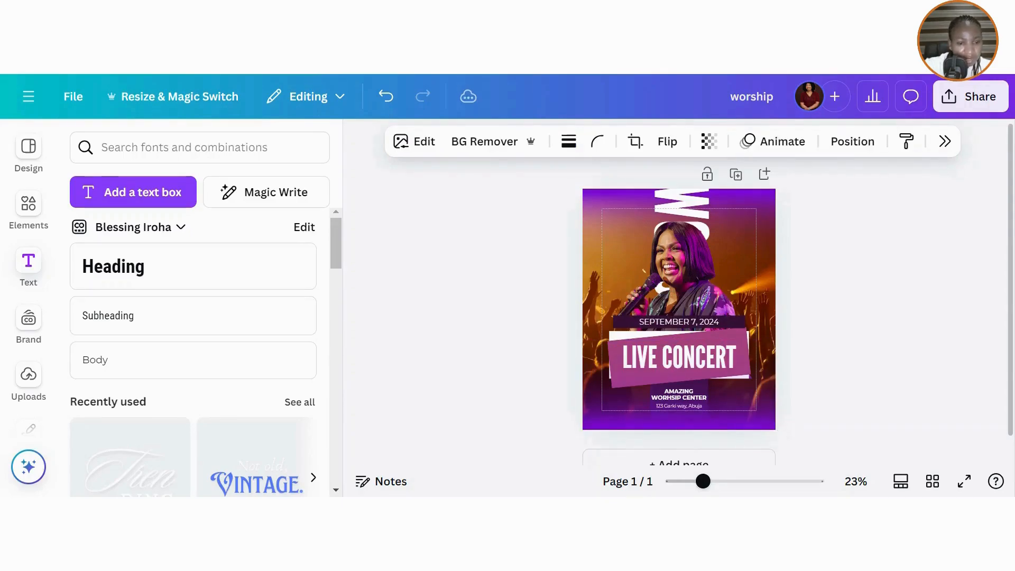
{"action": "left_click", "coordinate": [885, 351]}
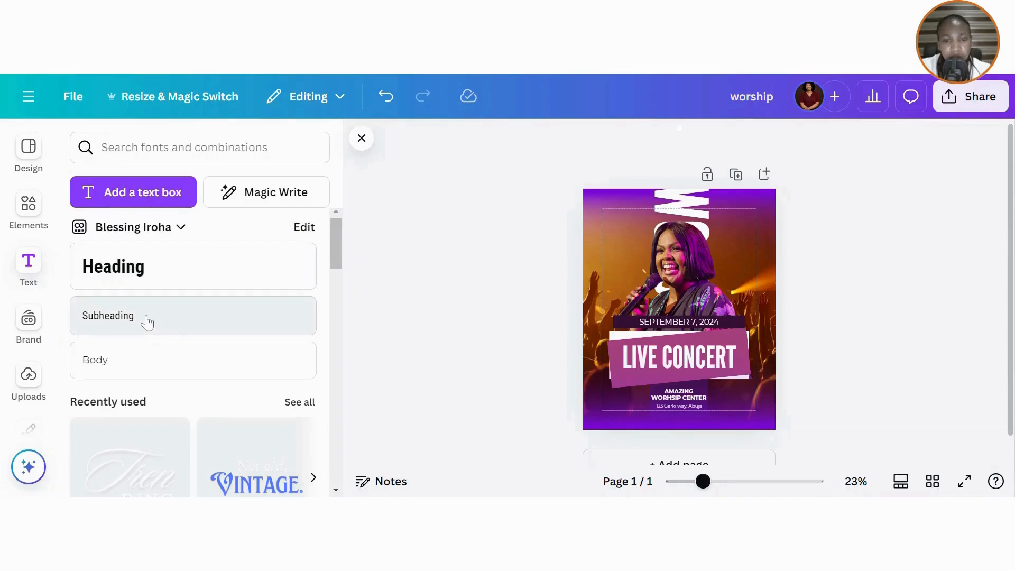
{"action": "left_click", "coordinate": [108, 324]}
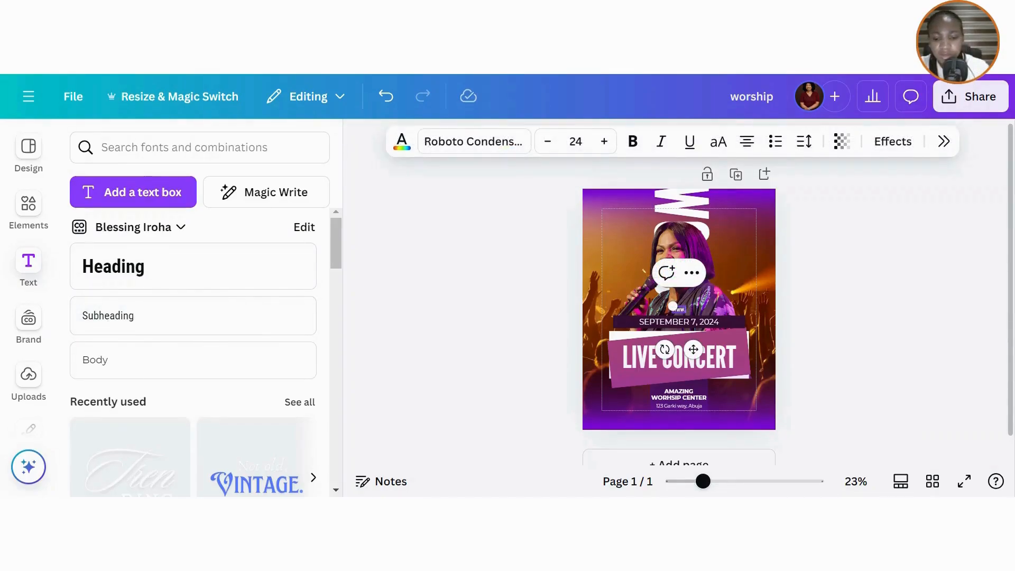
{"action": "type", "text": "www.livecon"}
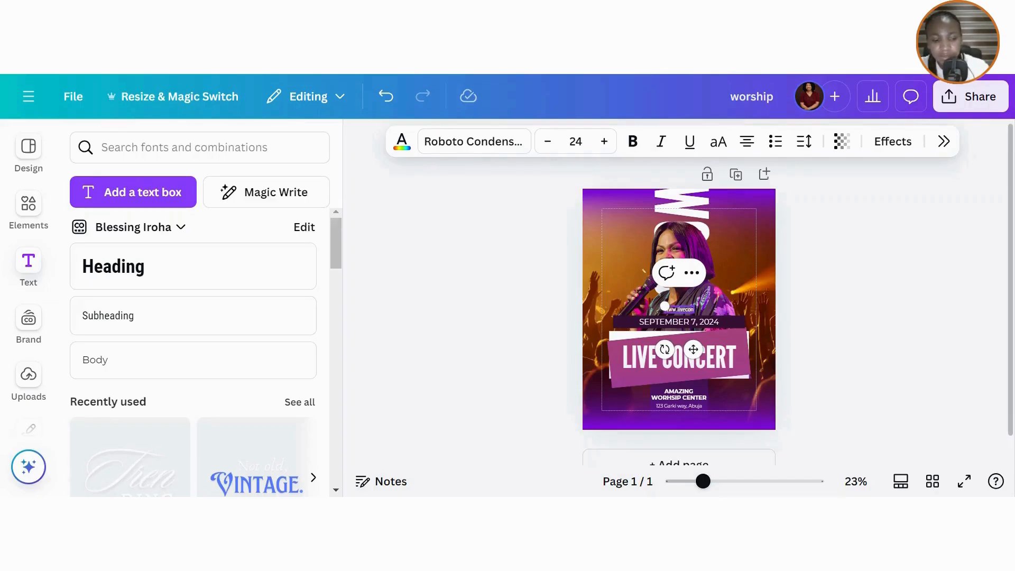
{"action": "type", "text": "cert.com"}
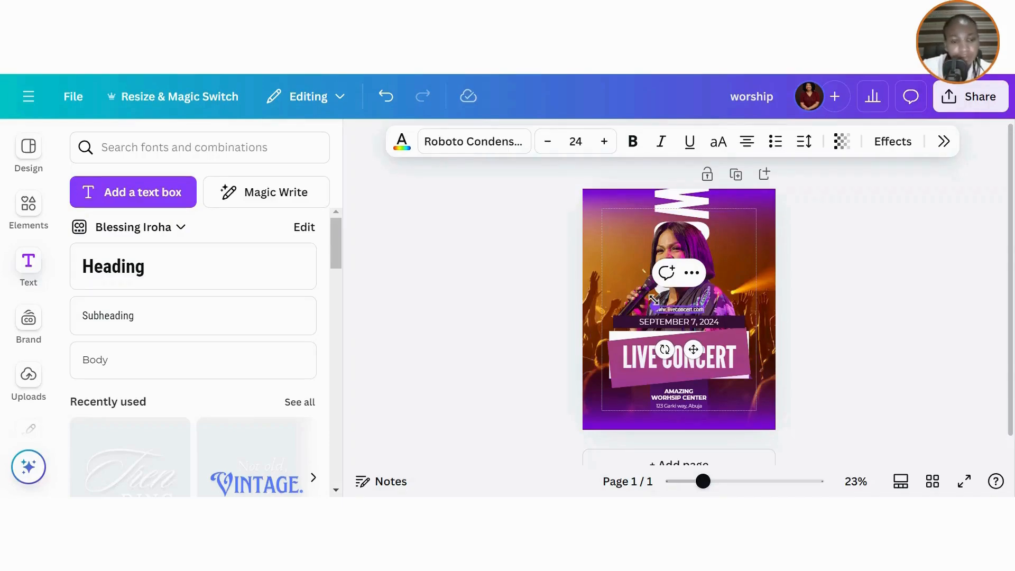
{"action": "left_click_drag", "start_coordinate": [655, 306], "coordinate": [631, 288]}
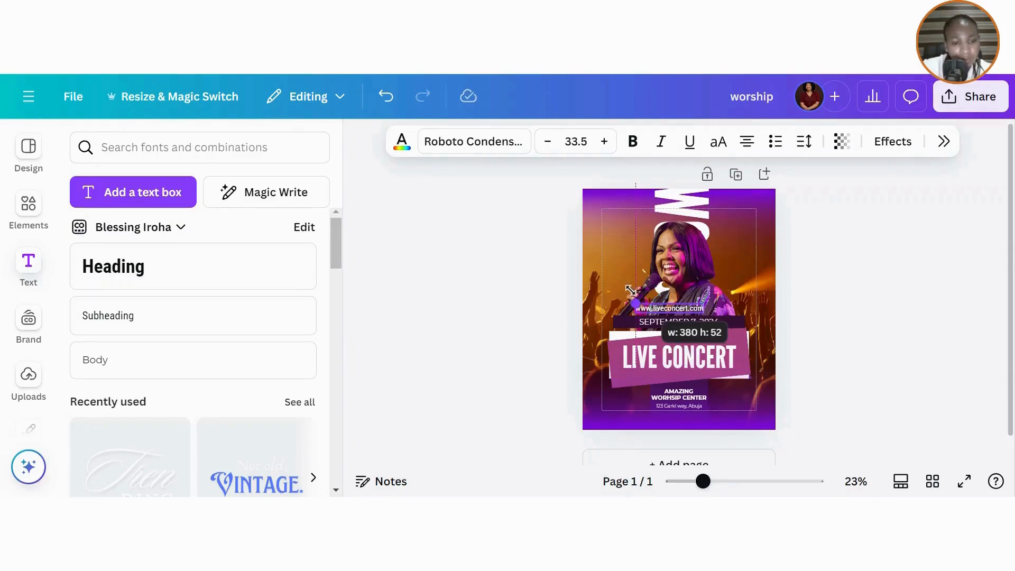
{"action": "left_click_drag", "start_coordinate": [655, 350], "coordinate": [647, 308]}
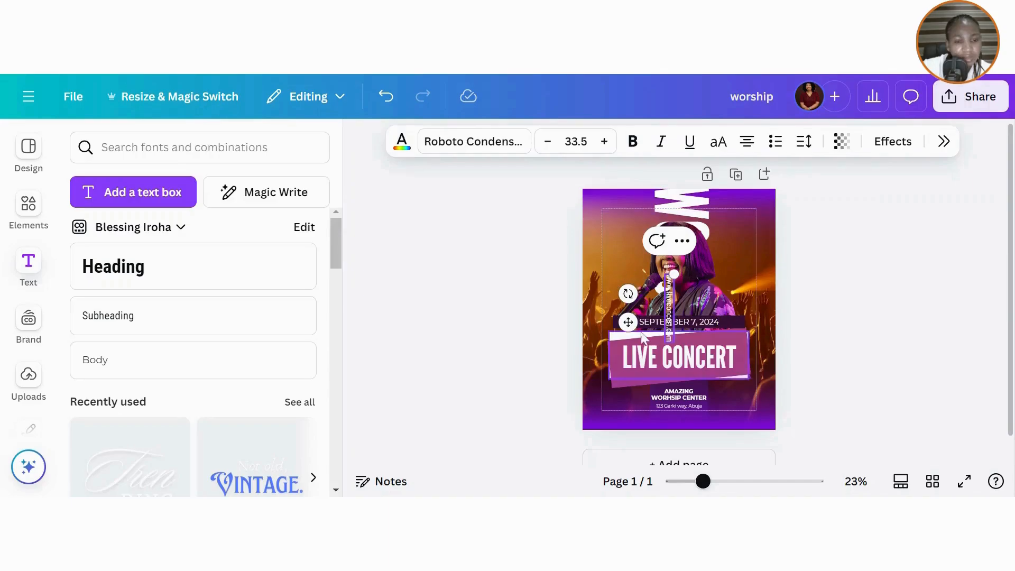
{"action": "left_click_drag", "start_coordinate": [628, 321], "coordinate": [677, 267]}
- Set the web address to Montserrat on one line, move it higher, and left-align it
{"action": "left_click", "coordinate": [500, 143]}
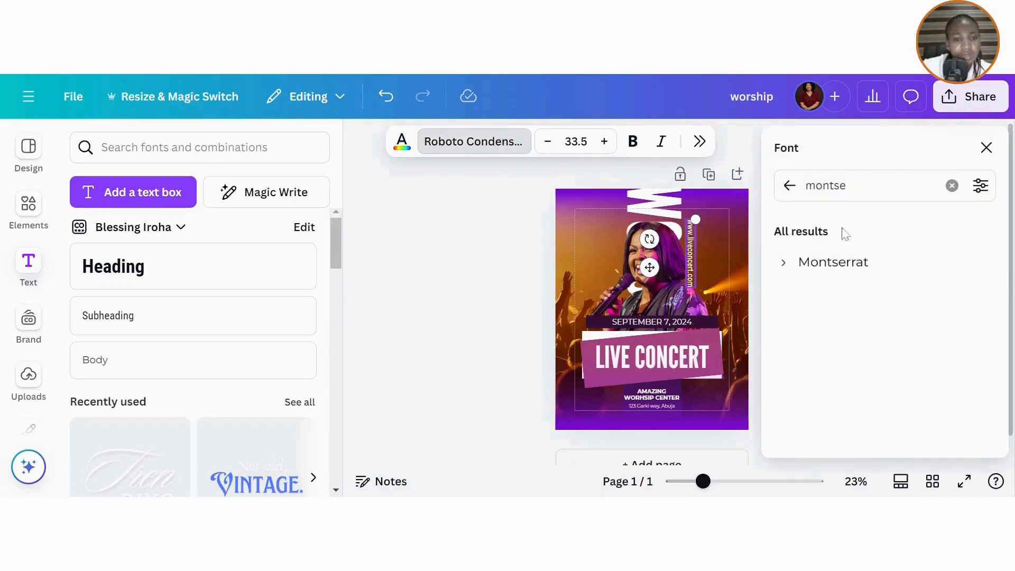
{"action": "left_click", "coordinate": [829, 263]}
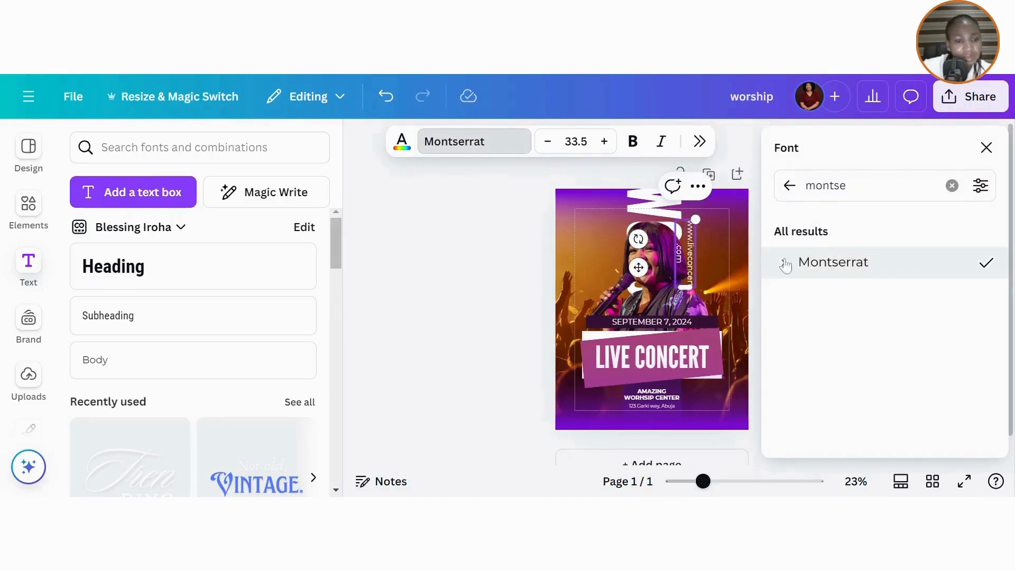
{"action": "left_click_drag", "start_coordinate": [681, 287], "coordinate": [681, 330]}
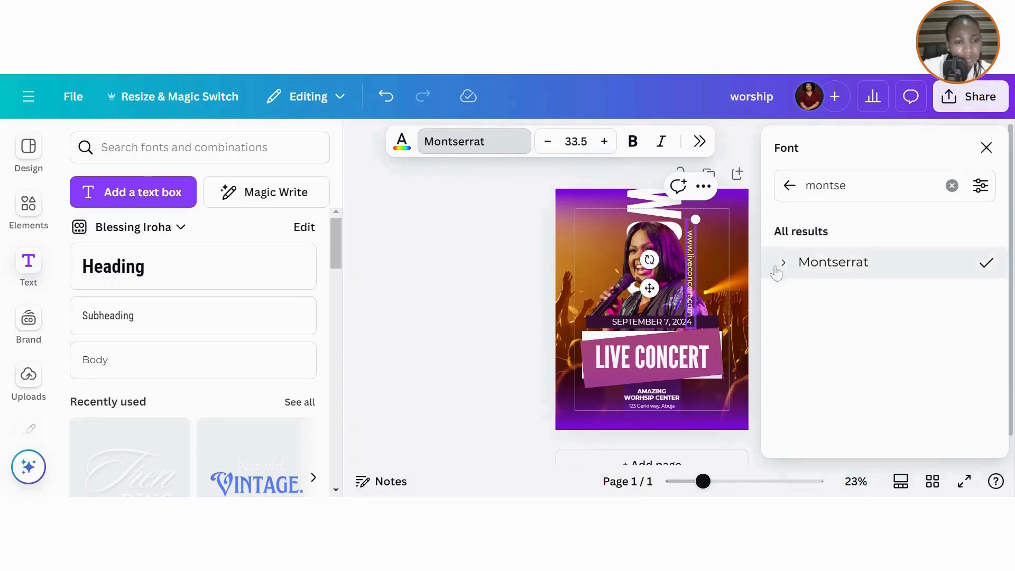
{"action": "left_click", "coordinate": [690, 275]}
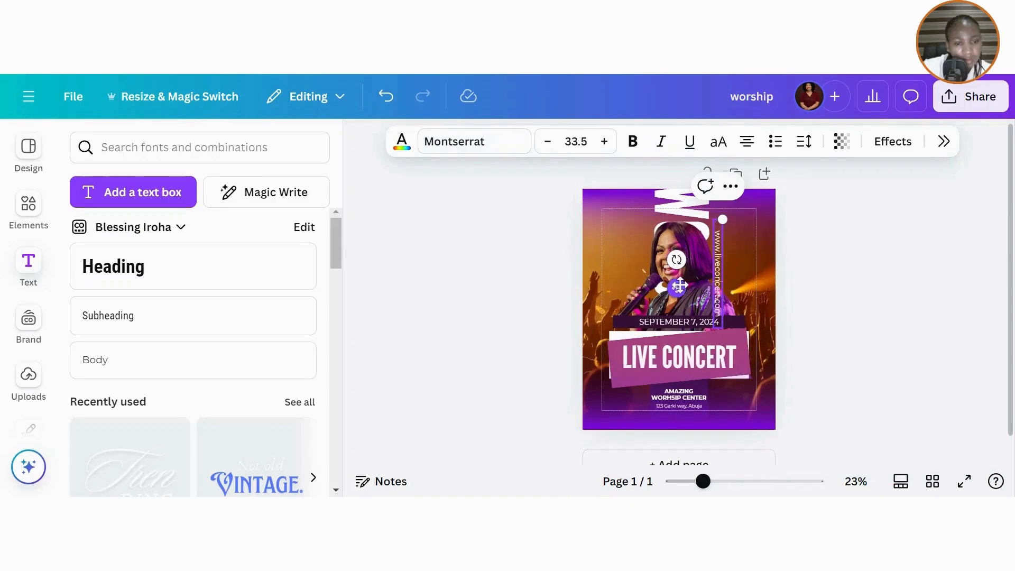
{"action": "left_click_drag", "start_coordinate": [677, 288], "coordinate": [677, 265]}
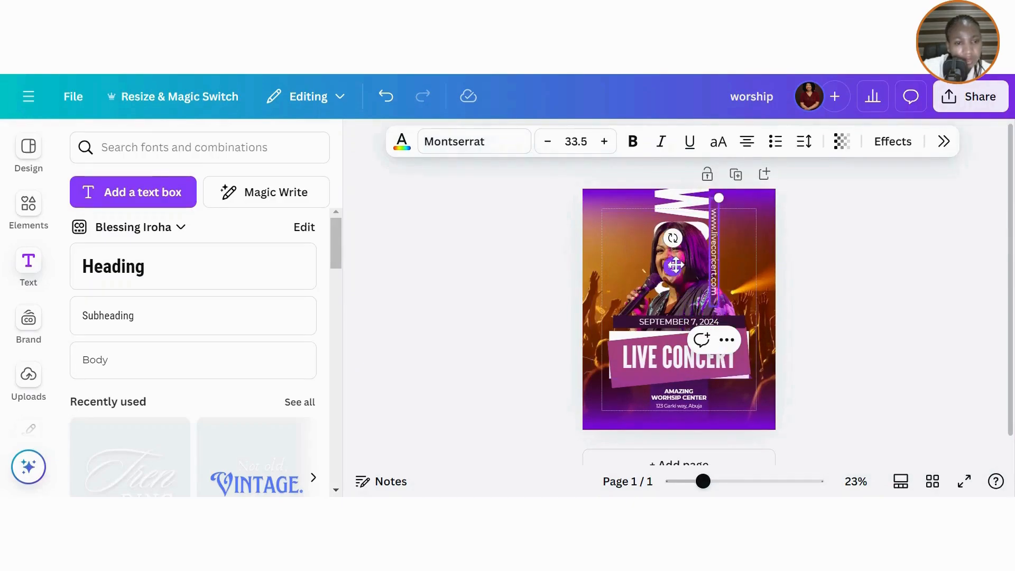
{"action": "left_click", "coordinate": [746, 141]}
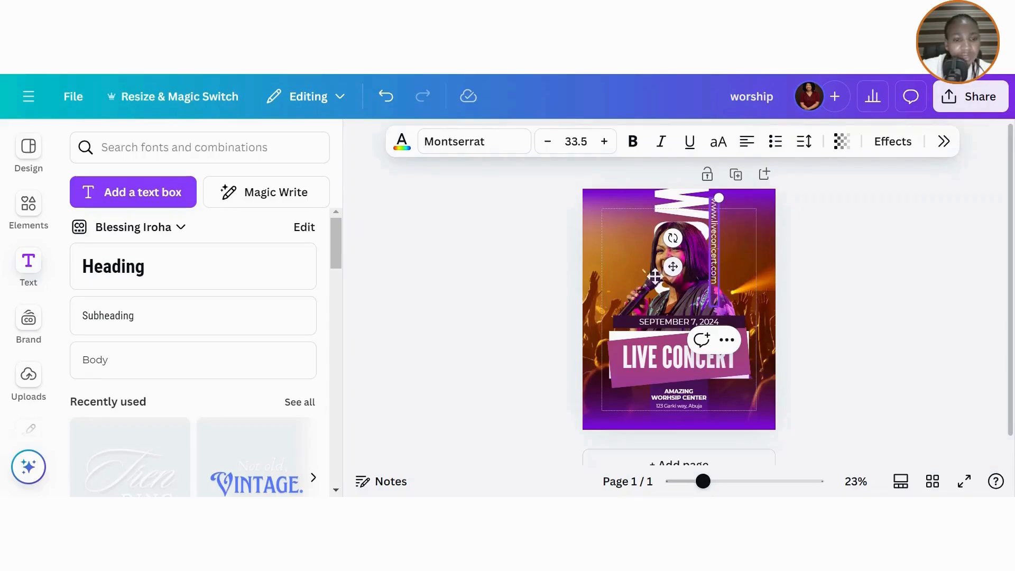
{"action": "left_click", "coordinate": [521, 301]}
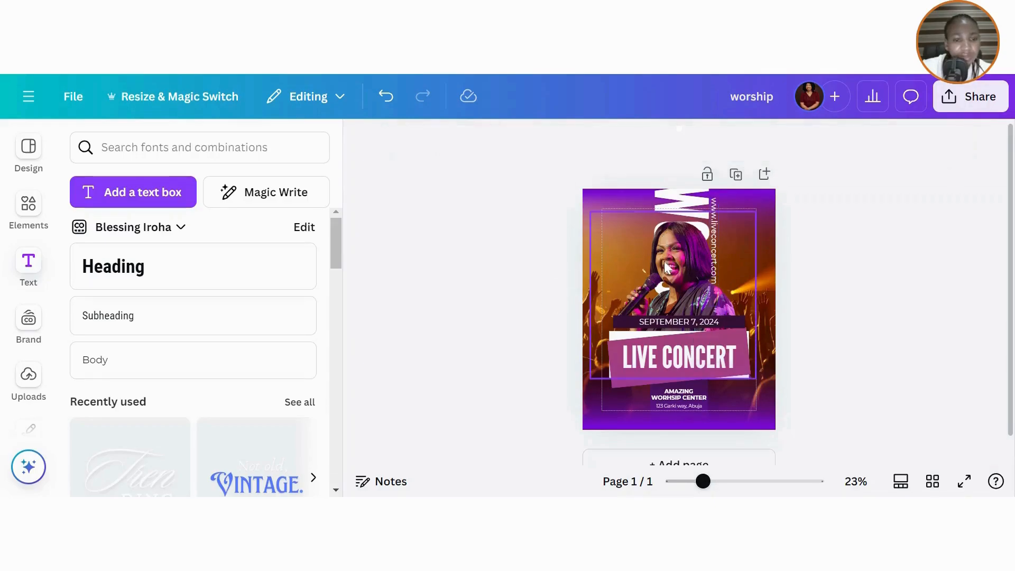
- Send the vertical web address one layer backward
{"action": "left_click", "coordinate": [712, 211]}
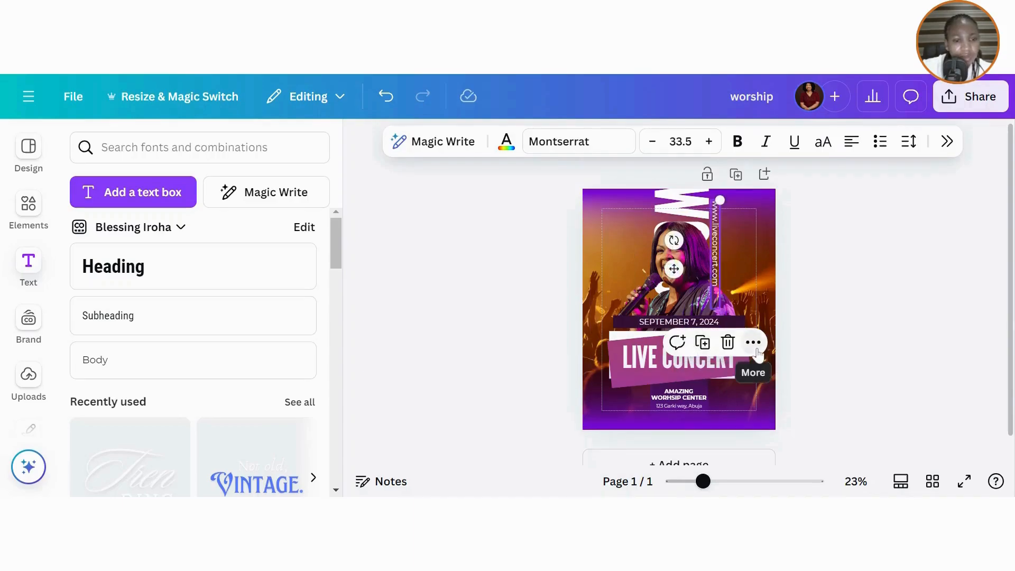
{"action": "left_click", "coordinate": [753, 343]}
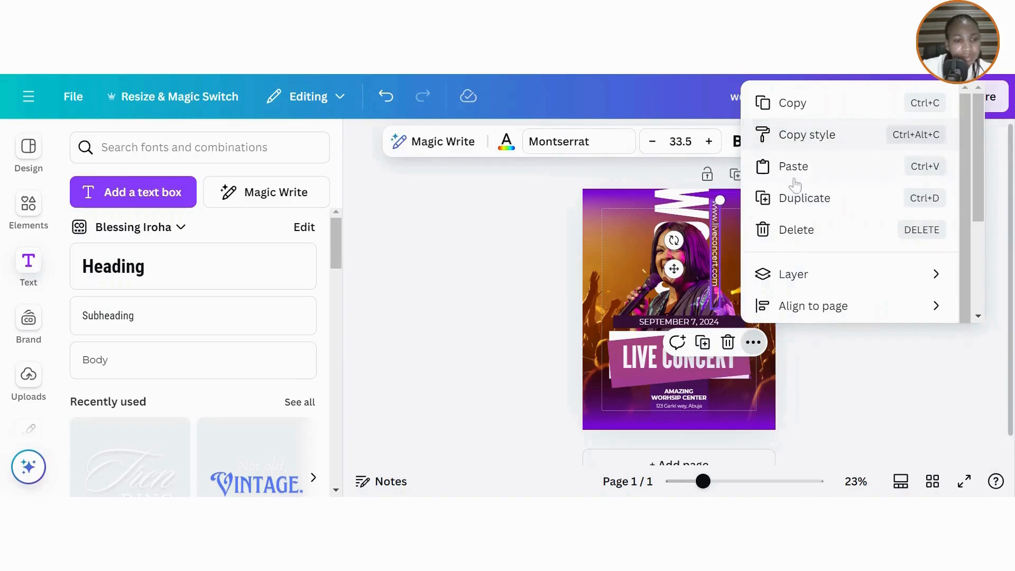
{"action": "mouse_move", "coordinate": [791, 280]}
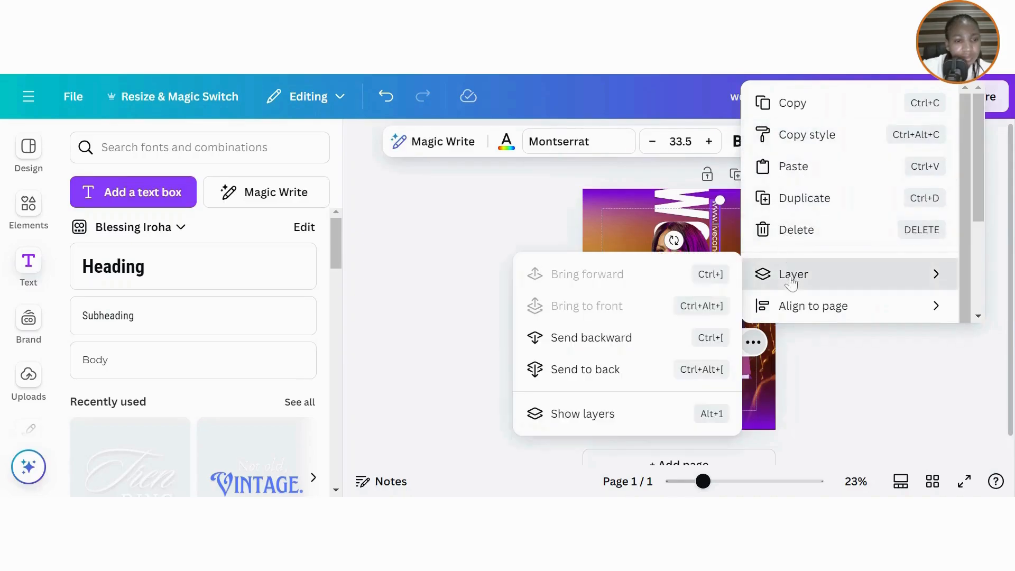
{"action": "left_click", "coordinate": [639, 348]}
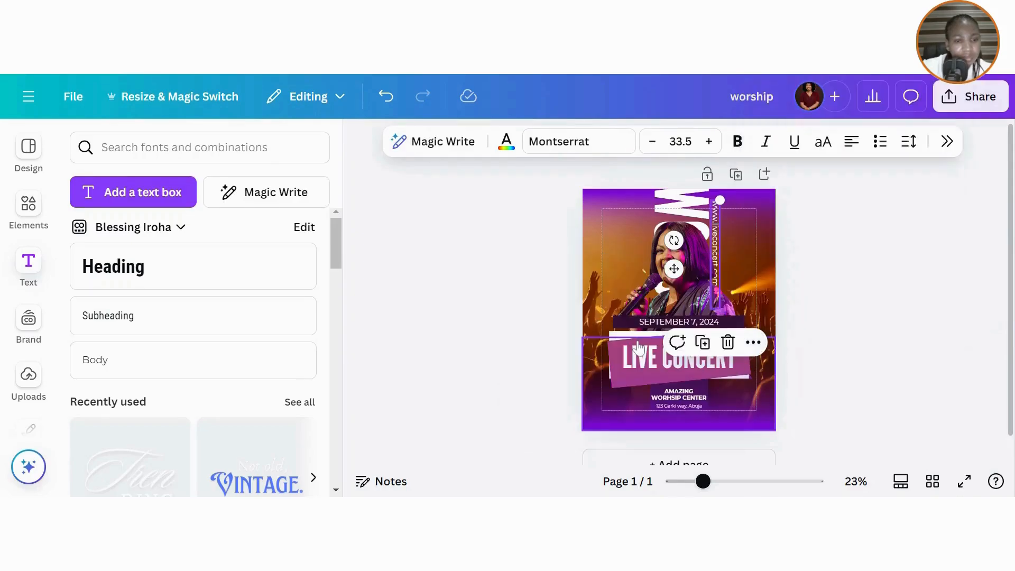
{"action": "left_click", "coordinate": [27, 211]}
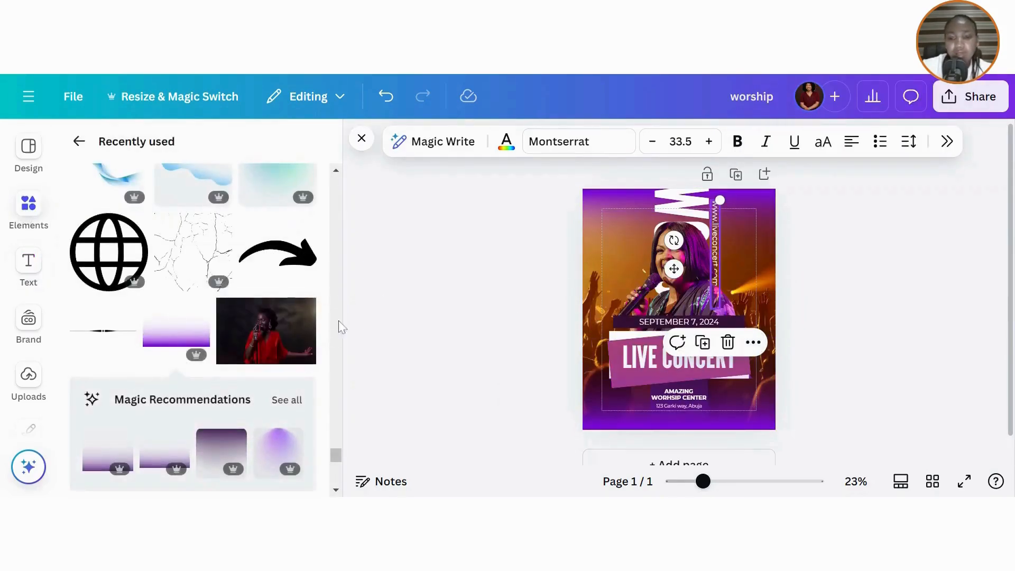
- Add a thin divider line and rotate it roughly vertical
{"action": "left_click", "coordinate": [97, 343]}
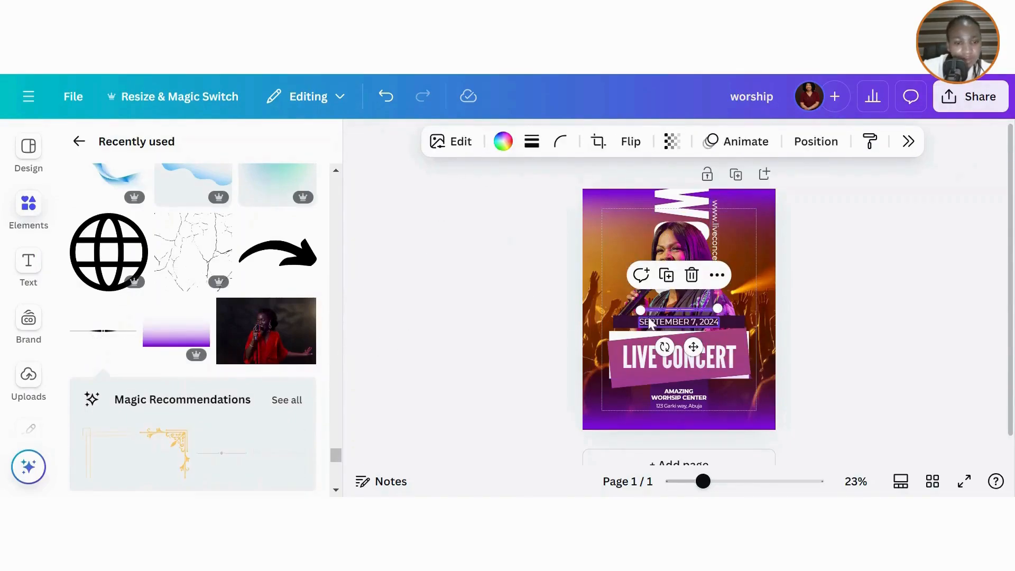
{"action": "left_click_drag", "start_coordinate": [665, 347], "coordinate": [641, 296]}
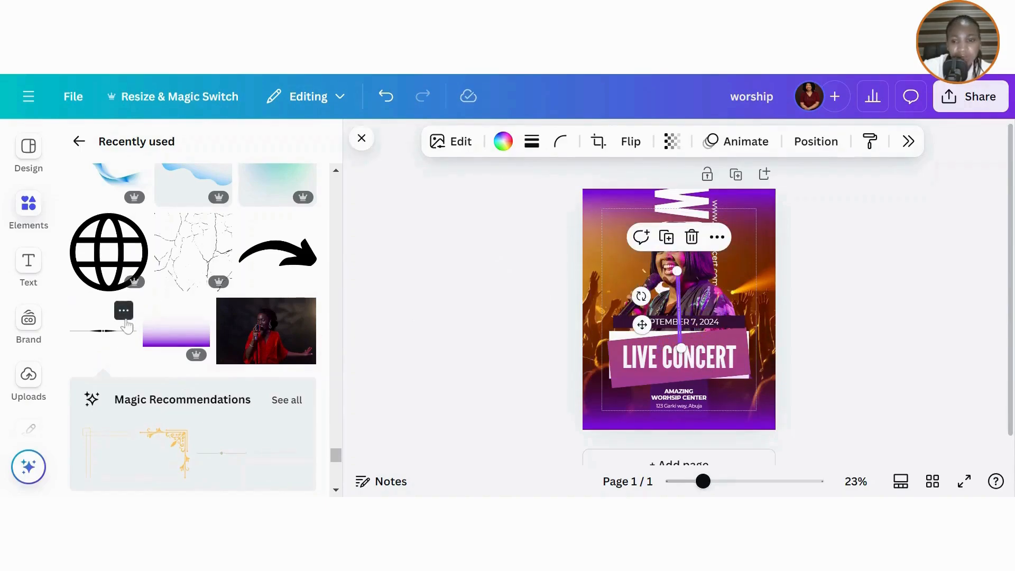
{"action": "left_click", "coordinate": [126, 319]}
{"action": "left_click", "coordinate": [504, 282]}
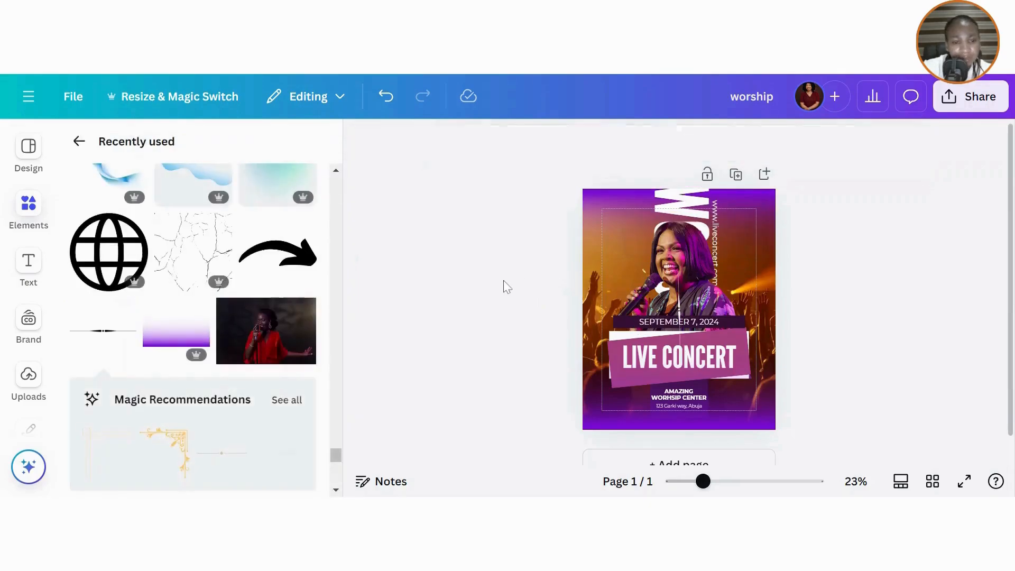
{"action": "left_click", "coordinate": [689, 306]}
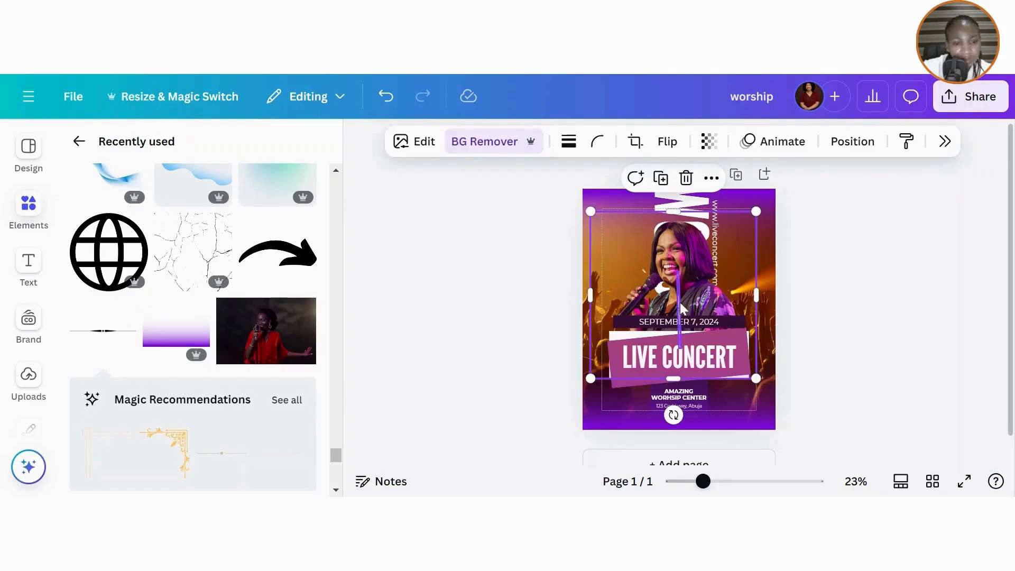
{"action": "left_click", "coordinate": [681, 307]}
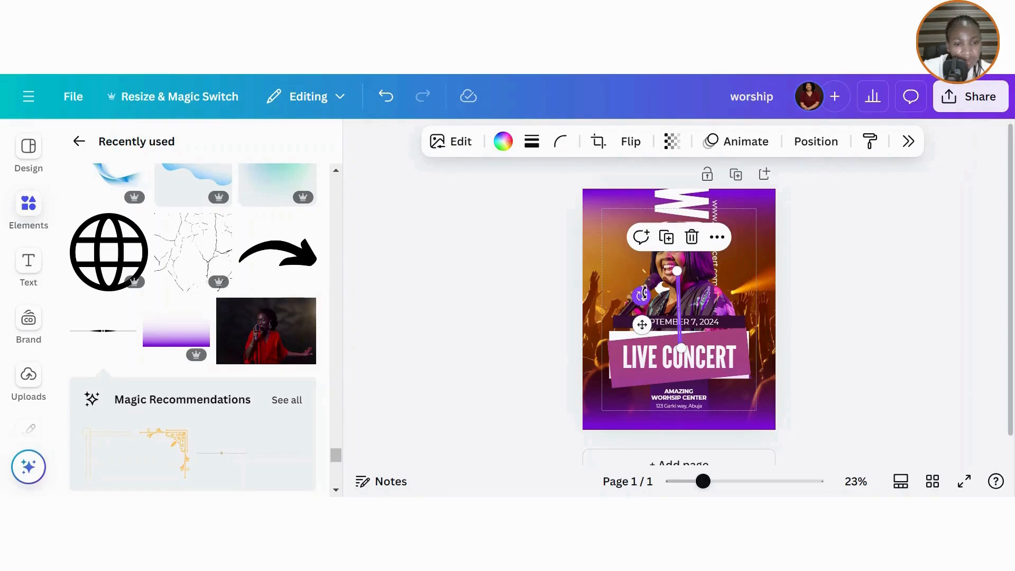
{"action": "right_click", "coordinate": [649, 293]}
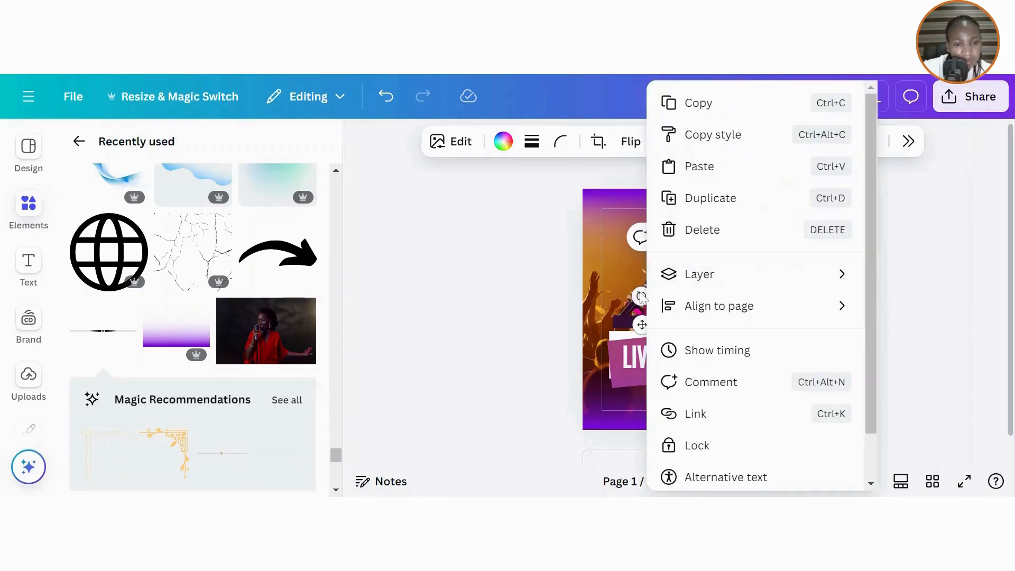
{"action": "left_click", "coordinate": [640, 293]}
{"action": "left_click_drag", "start_coordinate": [639, 292], "coordinate": [635, 292]}
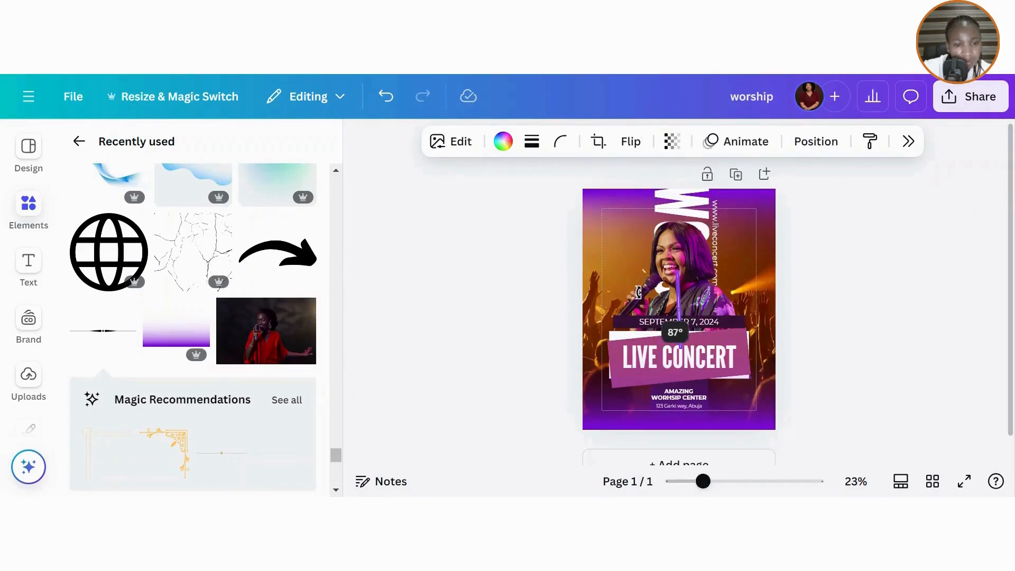
{"action": "left_click_drag", "start_coordinate": [639, 292], "coordinate": [641, 292]}
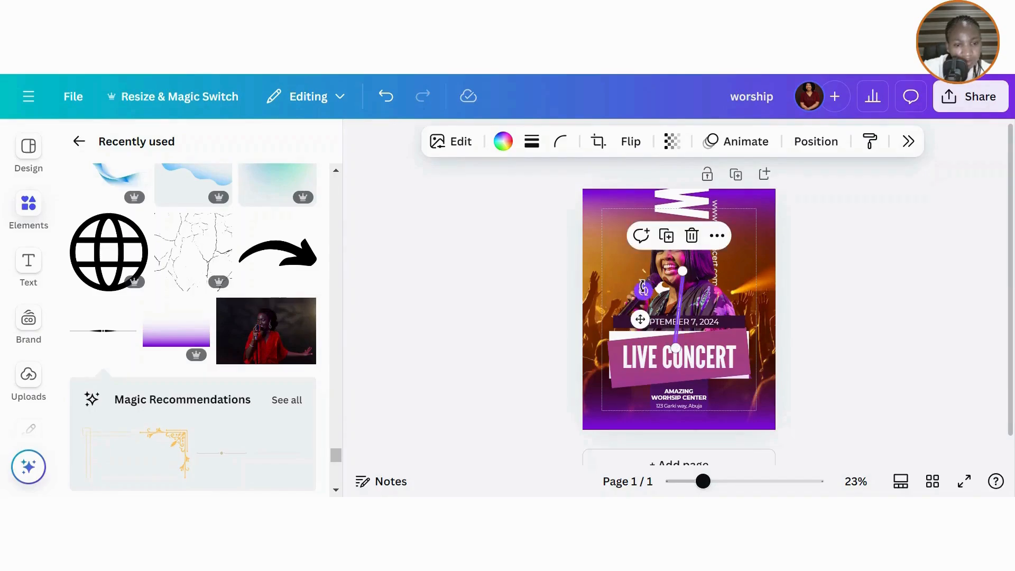
- Set the line's rotation to exactly 90° and move it up beside the website text
{"action": "left_click", "coordinate": [817, 142]}
{"action": "scroll", "coordinate": [979, 297], "scroll_direction": "down", "scroll_amount": 3}
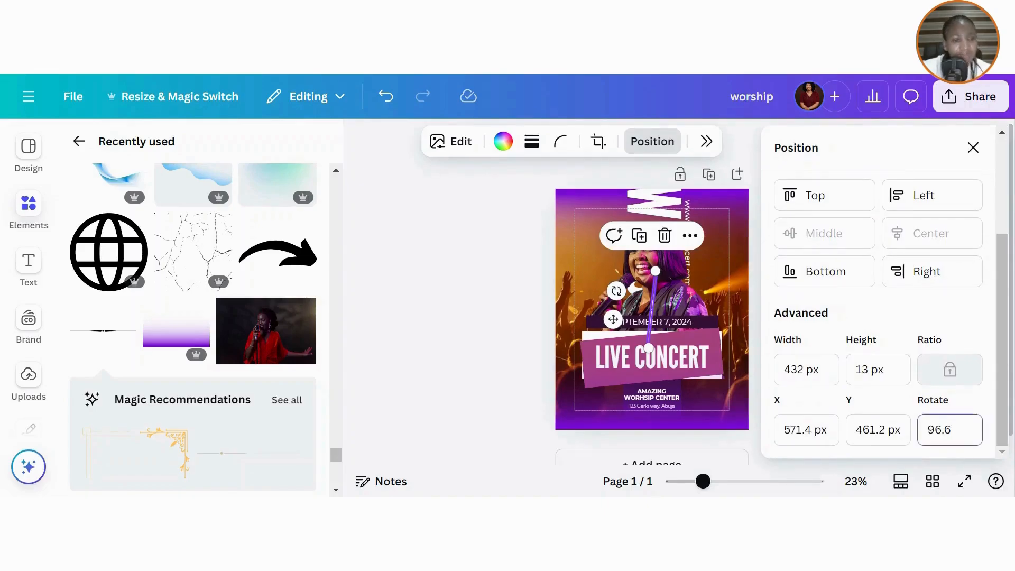
{"action": "double_click", "coordinate": [945, 430]}
{"action": "type", "text": "90"}
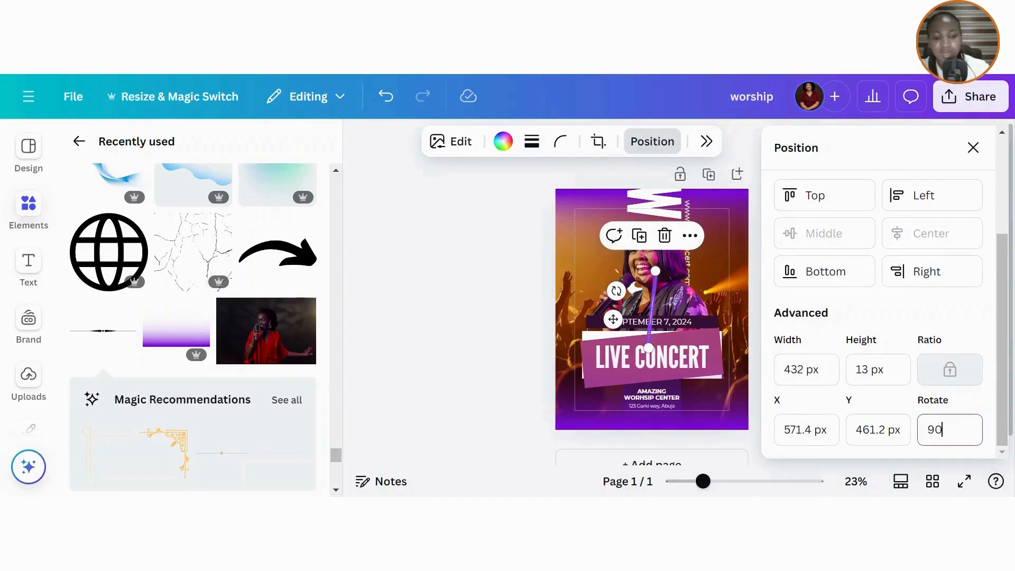
{"action": "key", "text": "Return"}
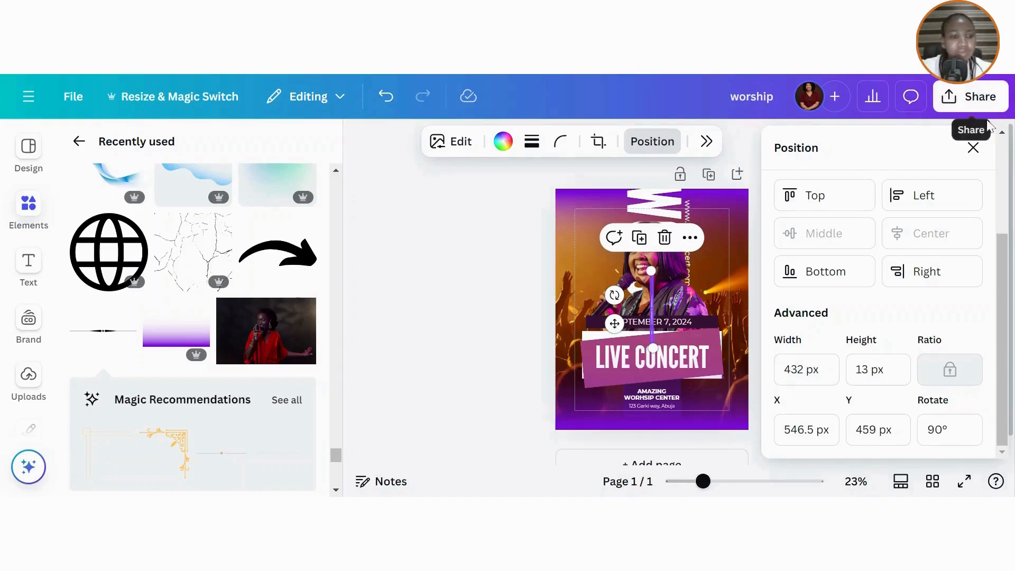
{"action": "left_click", "coordinate": [974, 147]}
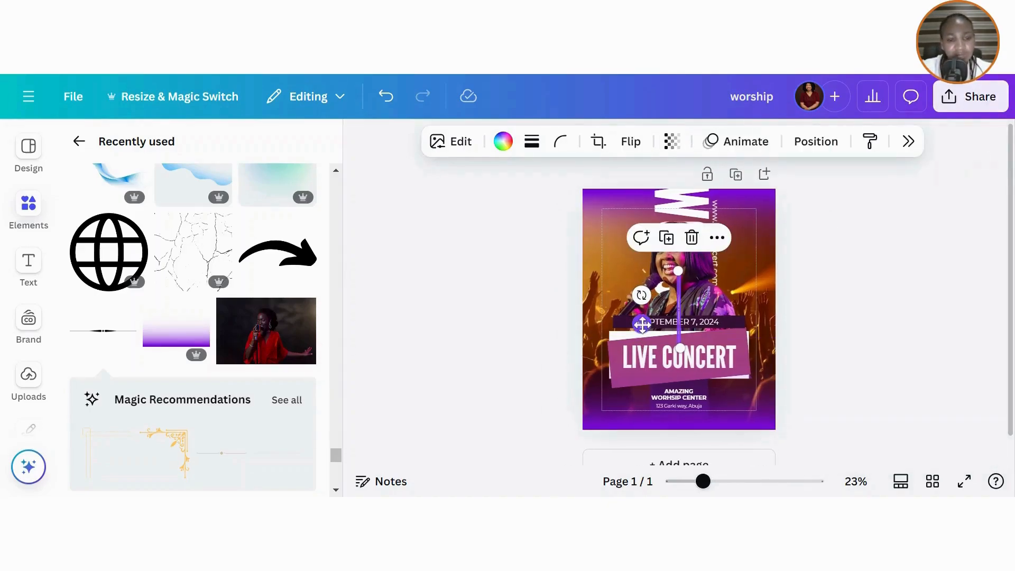
{"action": "left_click_drag", "start_coordinate": [641, 324], "coordinate": [679, 212]}
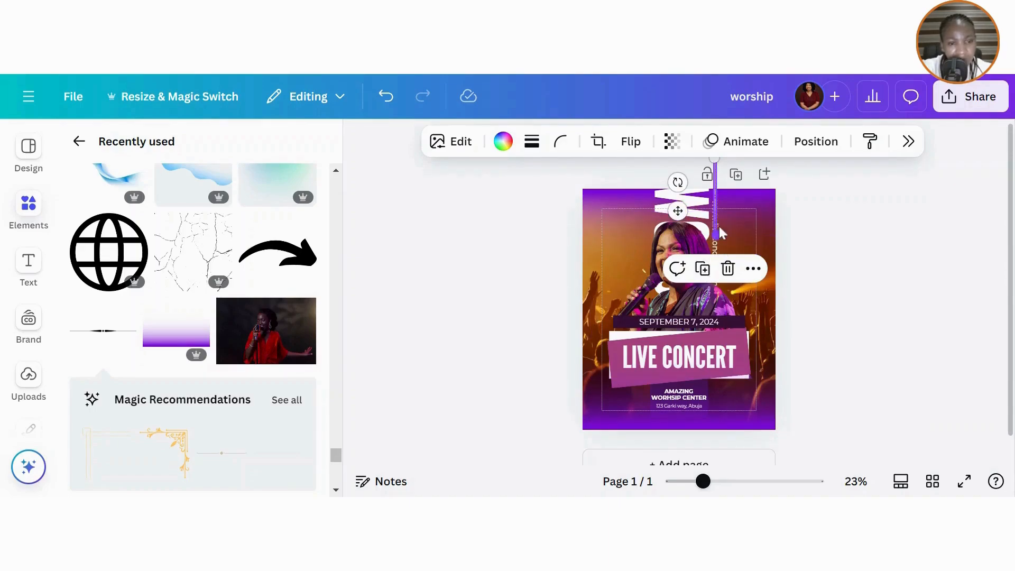
- Select the vertical website text from the layers list and nudge it slightly down
{"action": "left_click", "coordinate": [816, 142]}
{"action": "left_click", "coordinate": [941, 189]}
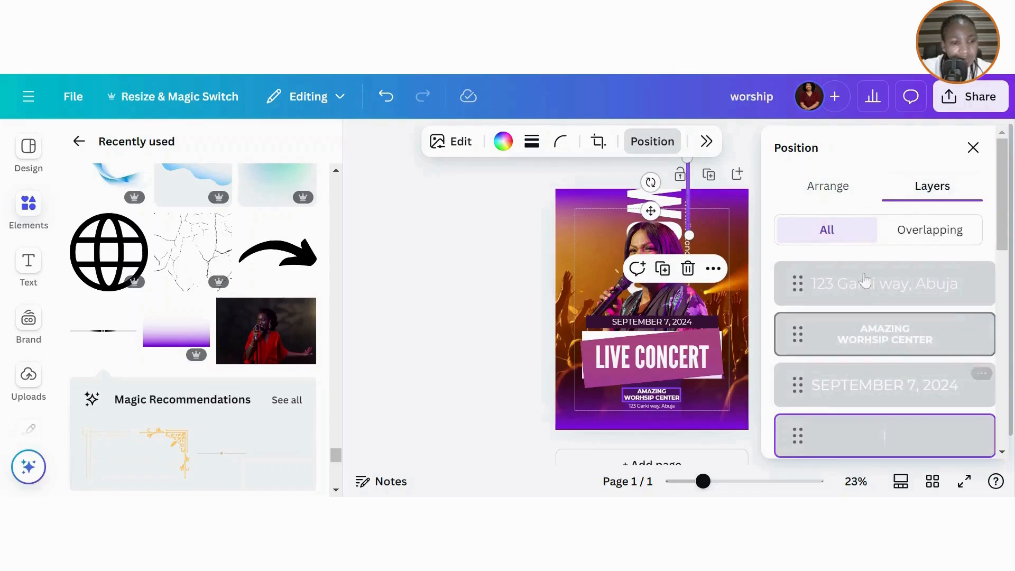
{"action": "left_click_drag", "start_coordinate": [1007, 236], "coordinate": [1002, 394]}
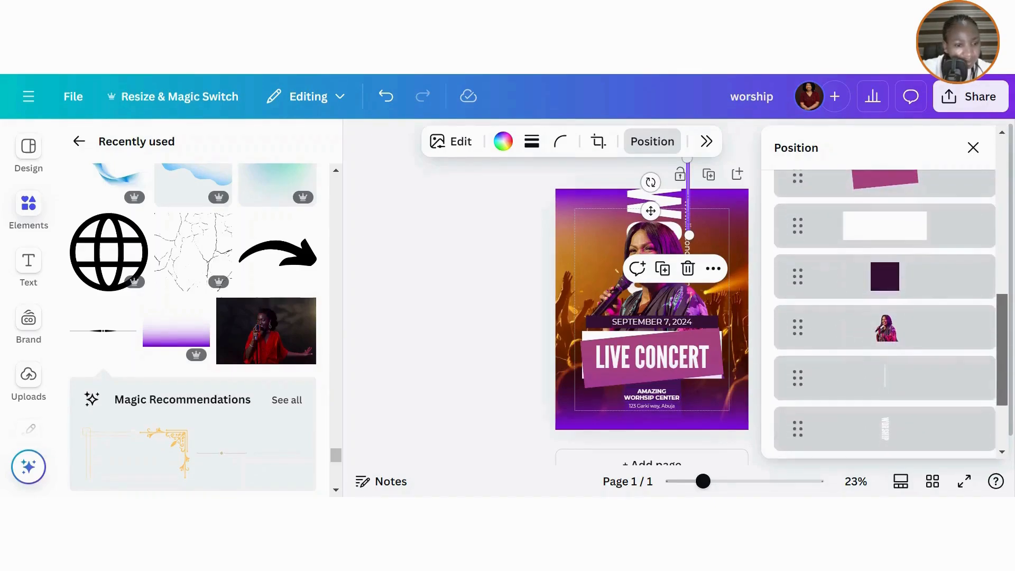
{"action": "left_click", "coordinate": [883, 382]}
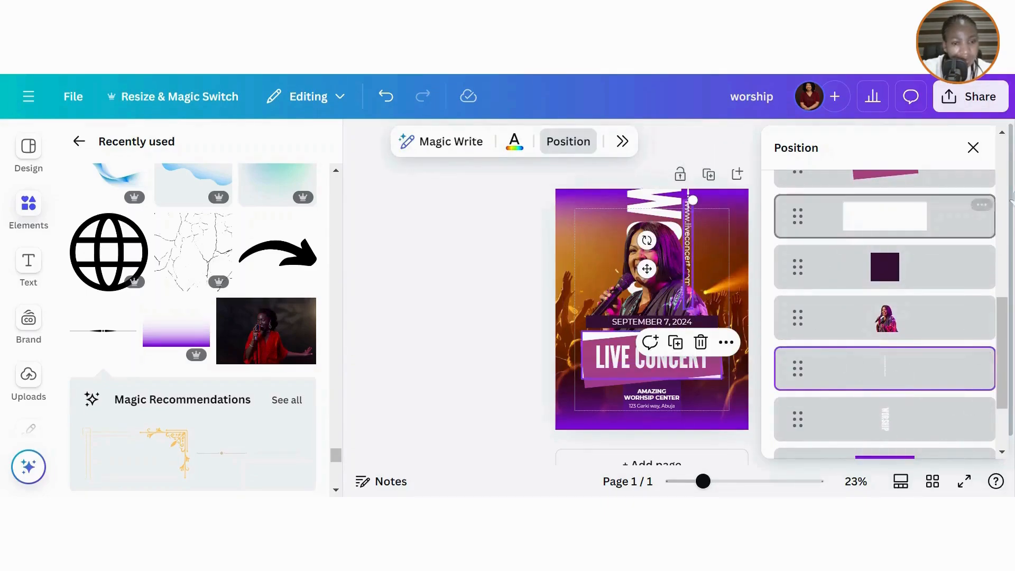
{"action": "left_click", "coordinate": [973, 148]}
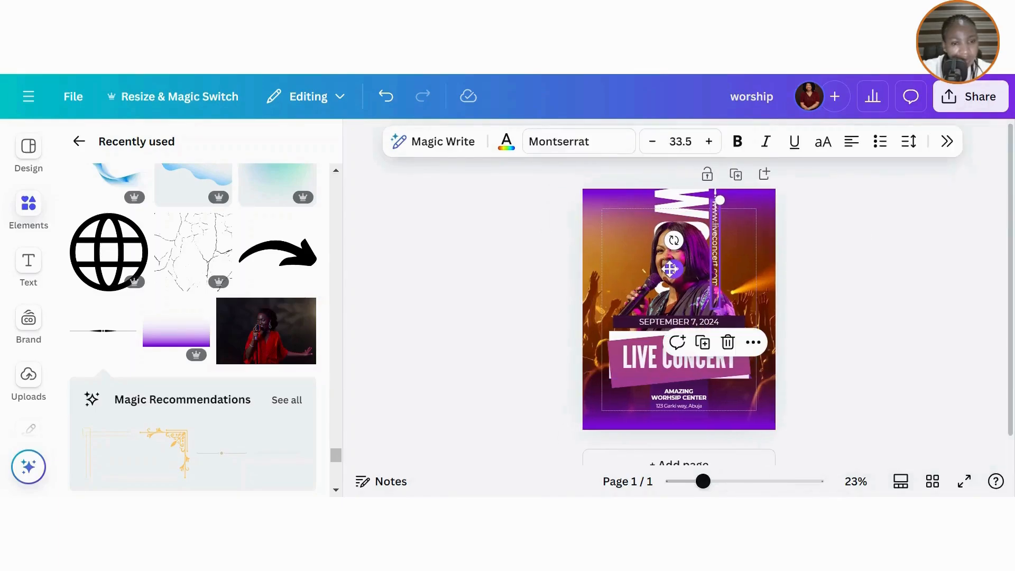
{"action": "left_click_drag", "start_coordinate": [670, 268], "coordinate": [669, 275]}
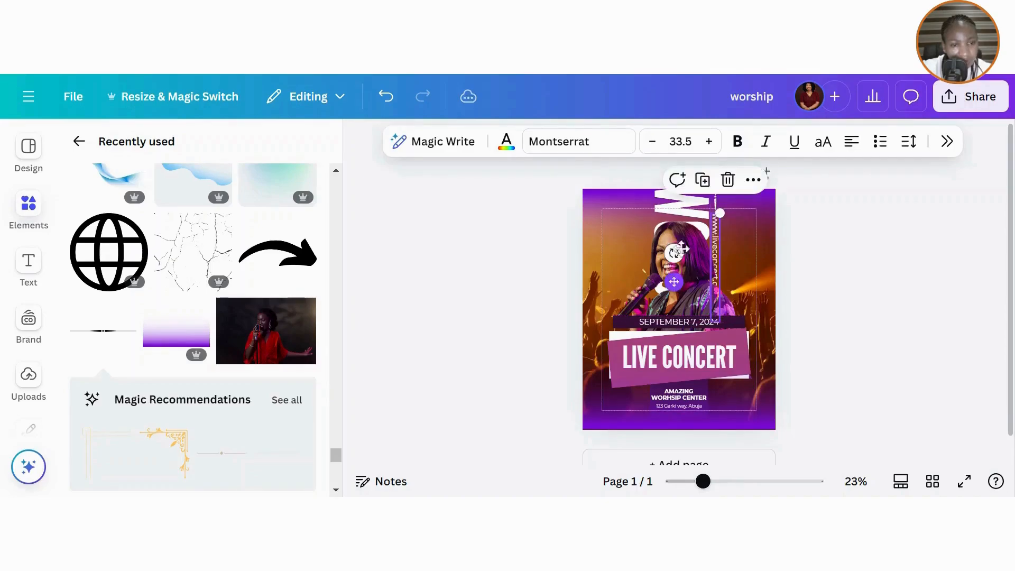
{"action": "left_click", "coordinate": [528, 259]}
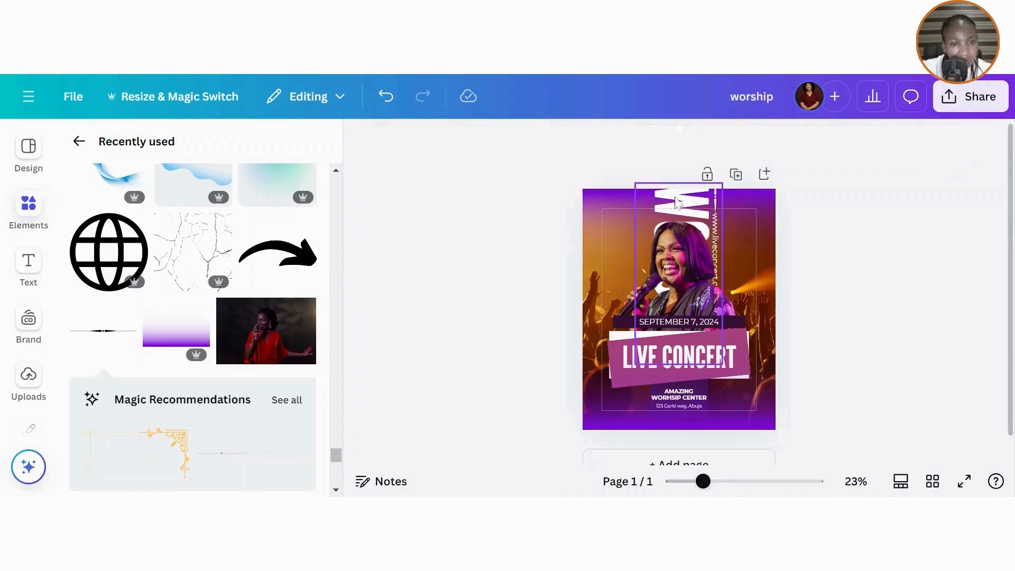
- Reposition the divider line in line with the website text, extending it to the poster's top
{"action": "left_click", "coordinate": [717, 201]}
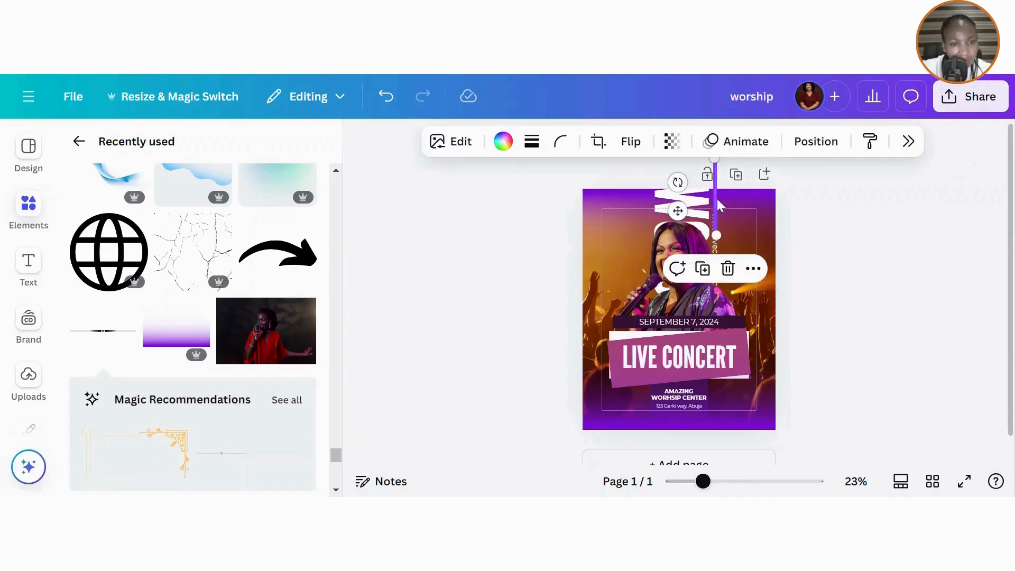
{"action": "left_click_drag", "start_coordinate": [717, 199], "coordinate": [716, 196]}
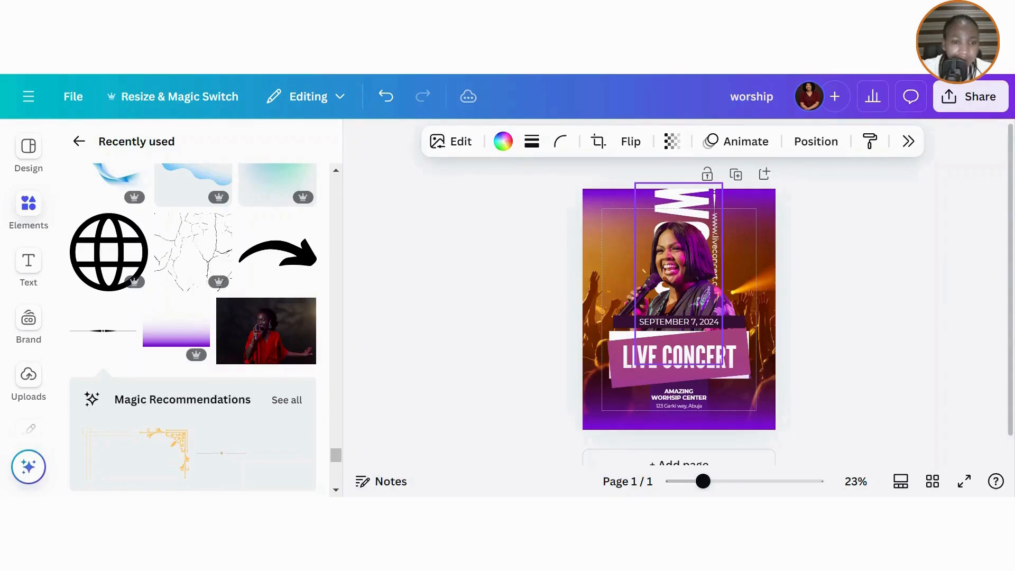
{"action": "left_click_drag", "start_coordinate": [716, 195], "coordinate": [716, 230]}
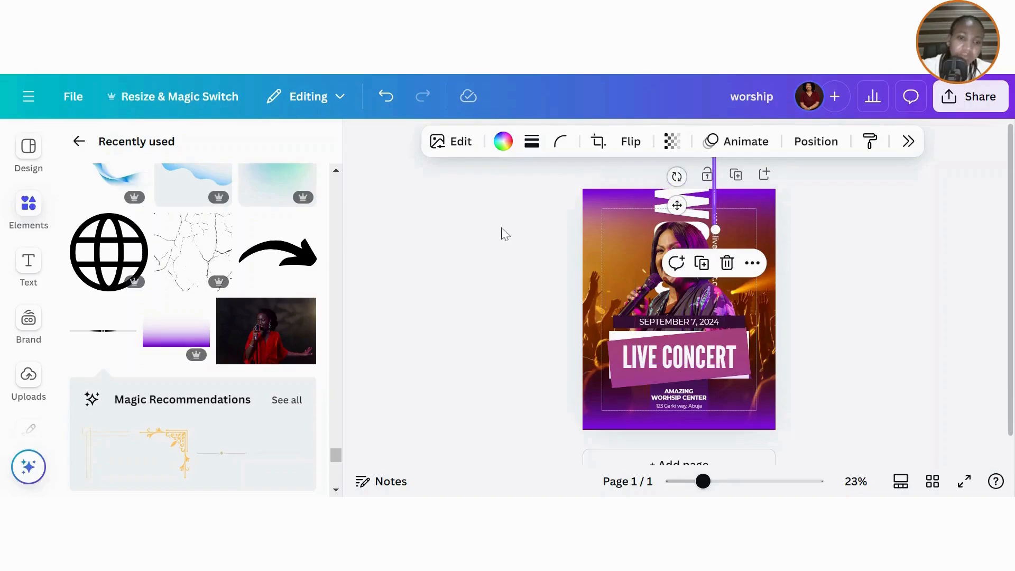
{"action": "left_click", "coordinate": [519, 239]}
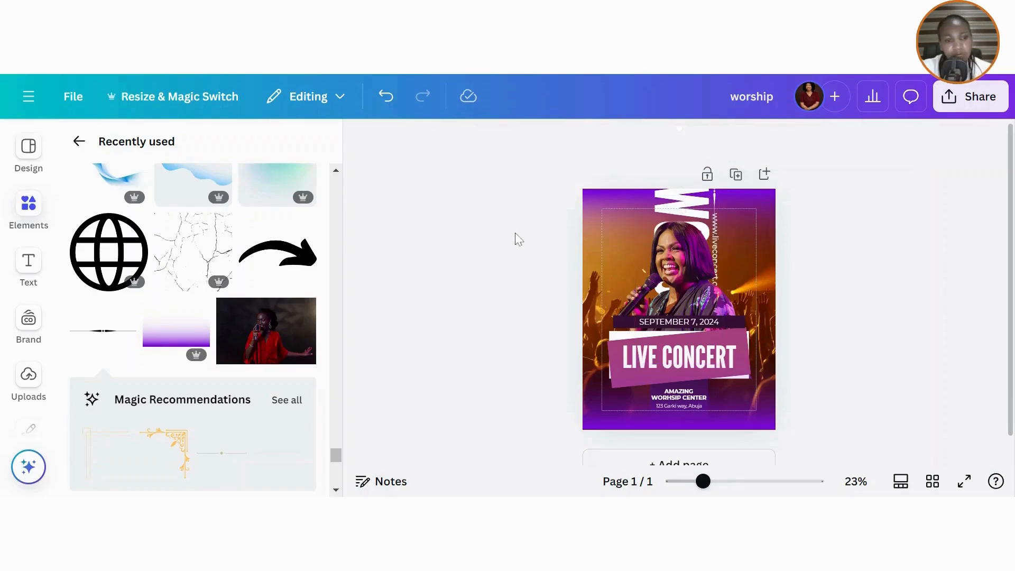
- Select the dark bar behind SEPTEMBER 7, 2024 and show its layers list
{"action": "left_click", "coordinate": [739, 327]}
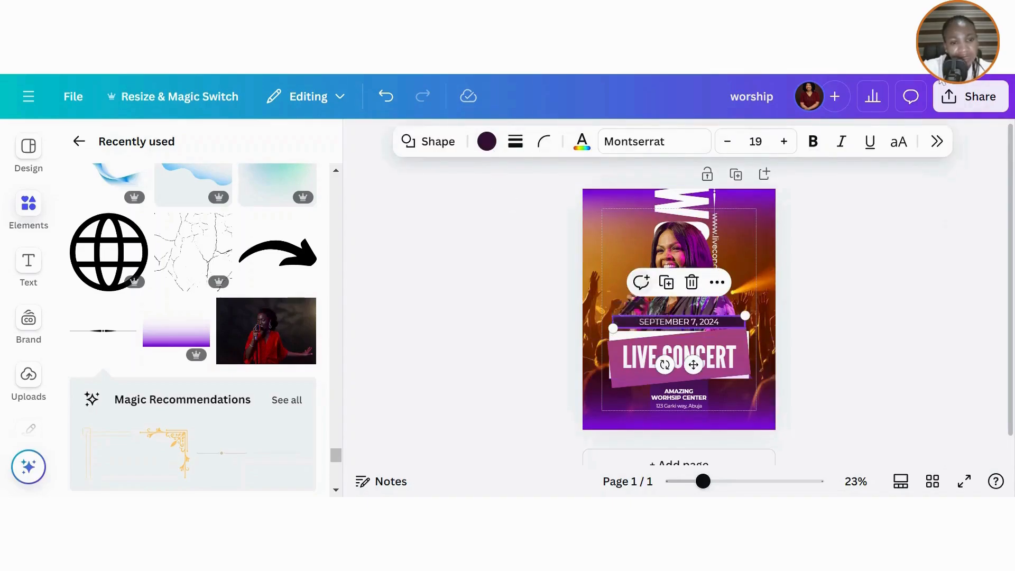
{"action": "left_click", "coordinate": [717, 282]}
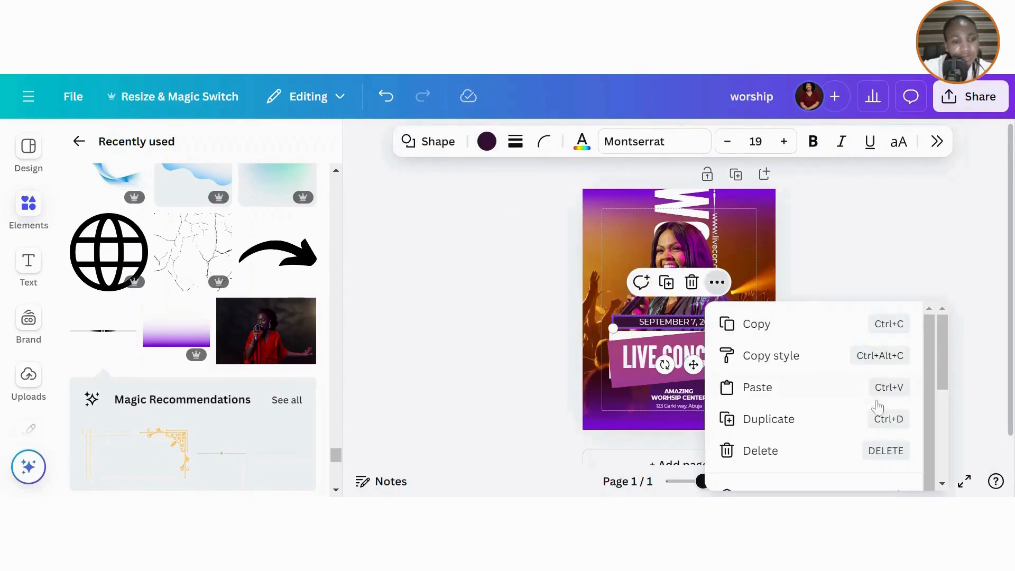
{"action": "left_click", "coordinate": [860, 193]}
{"action": "left_click", "coordinate": [859, 202]}
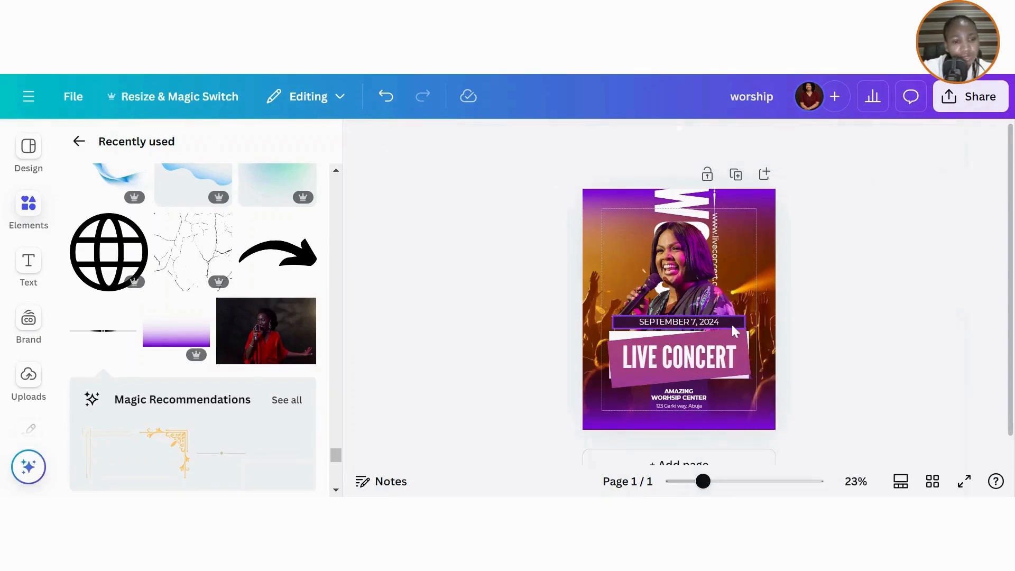
{"action": "left_click", "coordinate": [732, 328]}
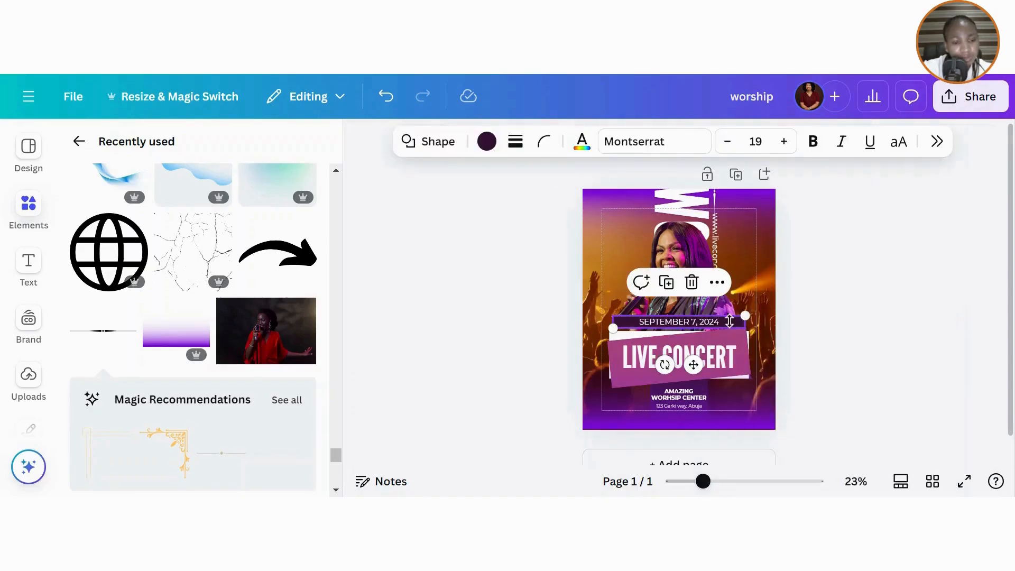
{"action": "left_click", "coordinate": [716, 282]}
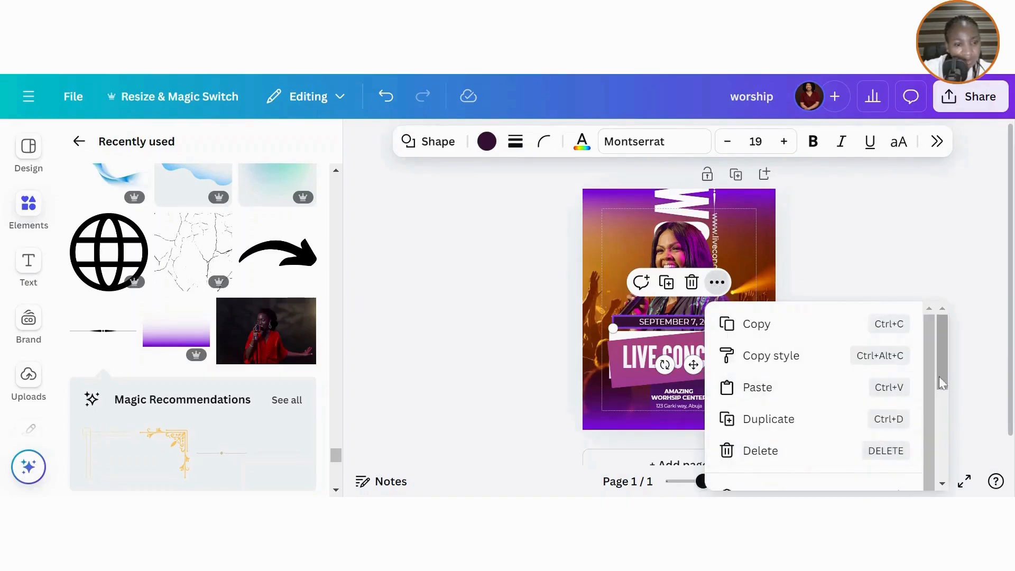
{"action": "scroll", "coordinate": [947, 391], "scroll_direction": "down", "scroll_amount": 3}
{"action": "scroll", "coordinate": [949, 400], "scroll_direction": "down", "scroll_amount": 3}
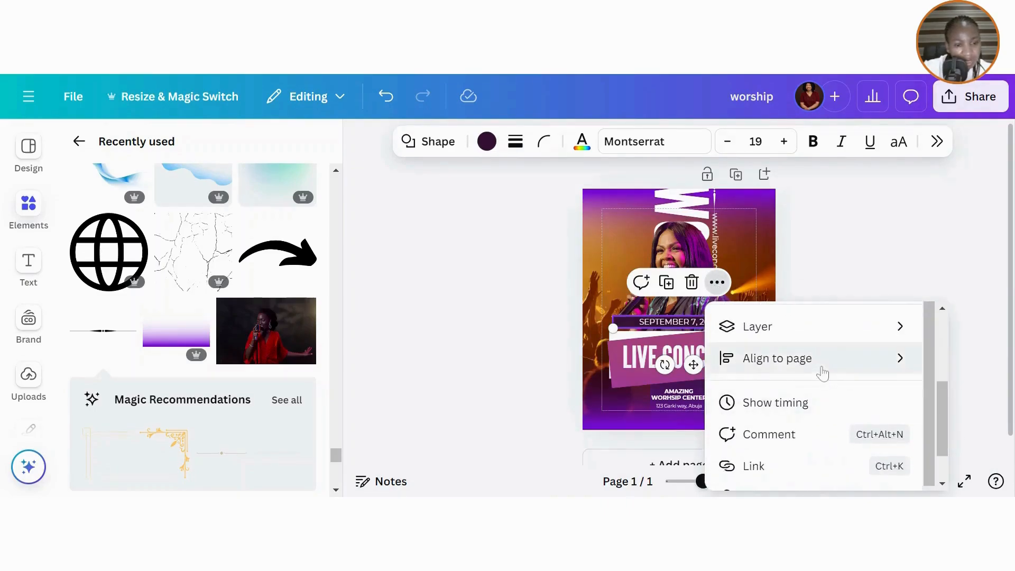
{"action": "mouse_move", "coordinate": [824, 374]}
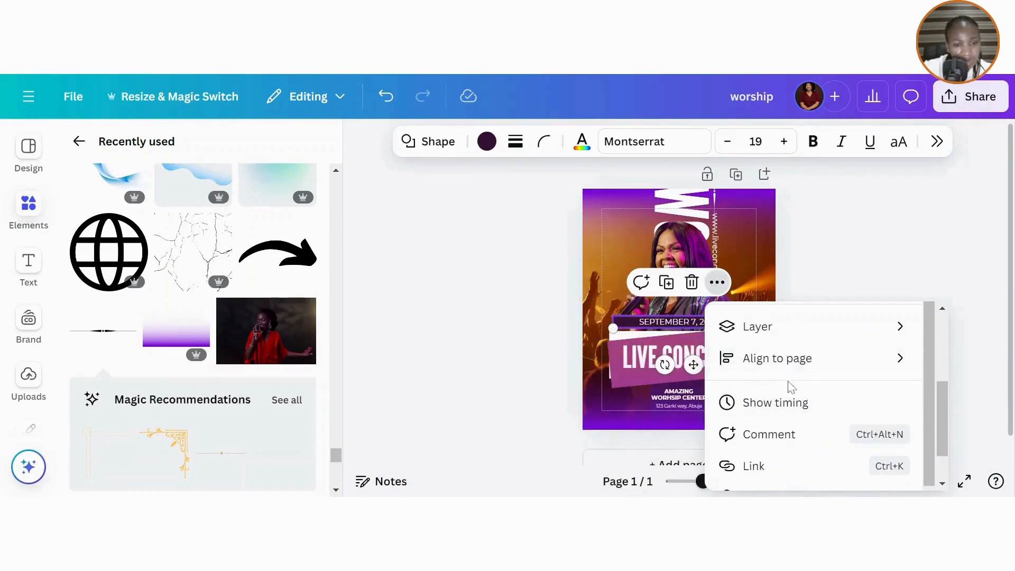
{"action": "mouse_move", "coordinate": [768, 332]}
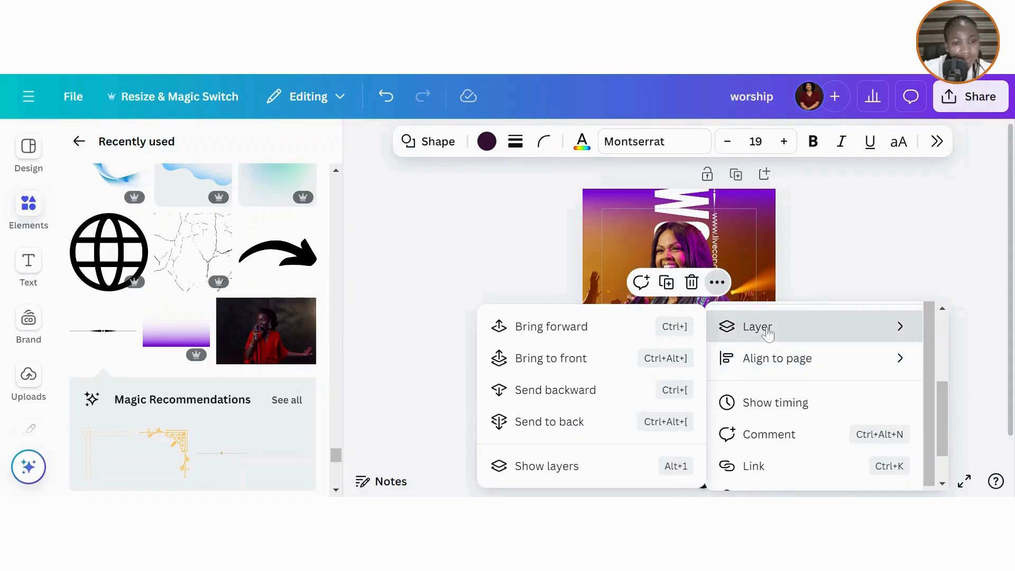
{"action": "left_click", "coordinate": [548, 465]}
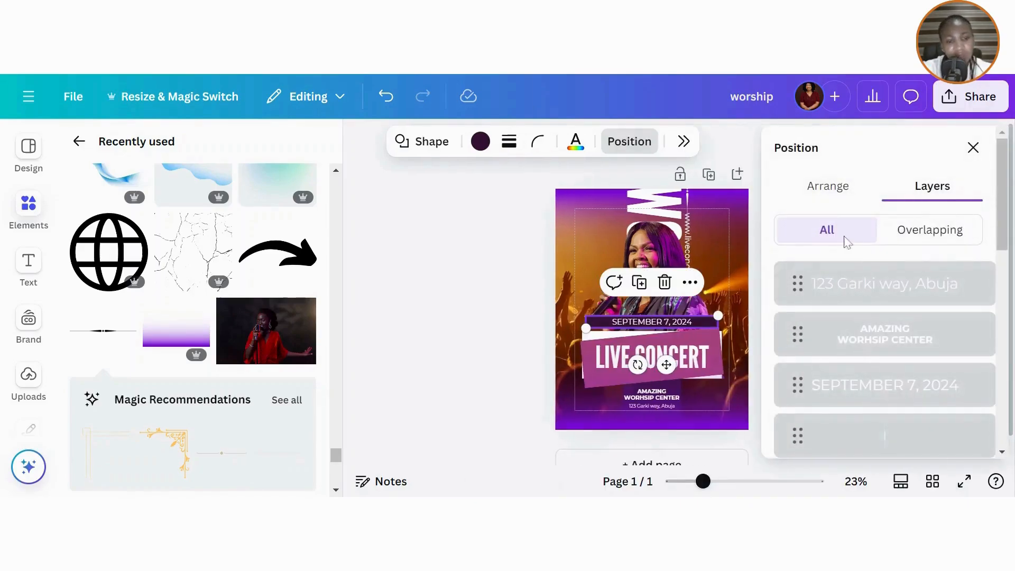
- Show the date bar's Arrange settings (738.9 px wide) and select its Rotate field
{"action": "left_click", "coordinate": [817, 185]}
{"action": "scroll", "coordinate": [1010, 264], "scroll_direction": "down", "scroll_amount": 5}
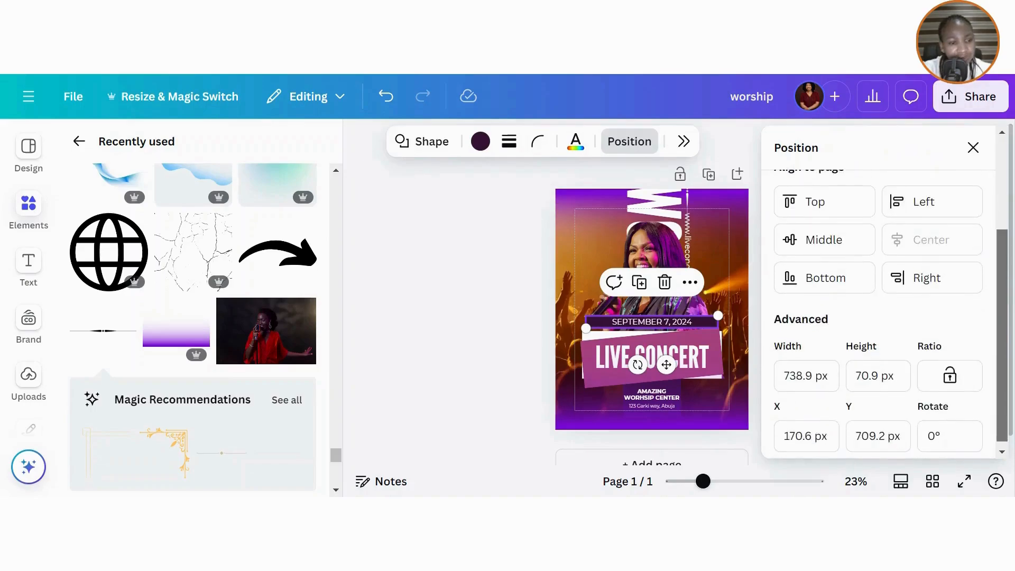
{"action": "left_click", "coordinate": [935, 429]}
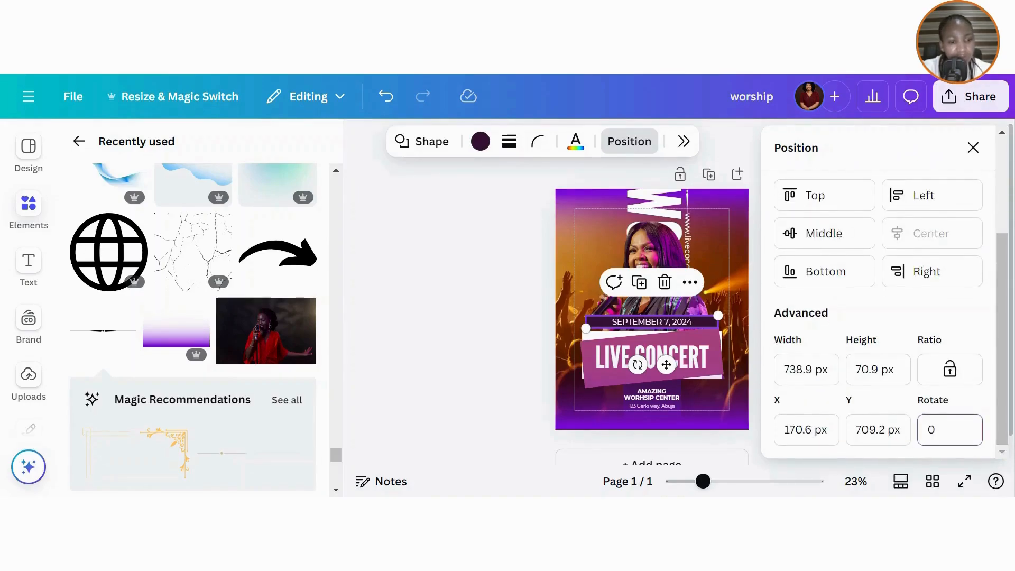
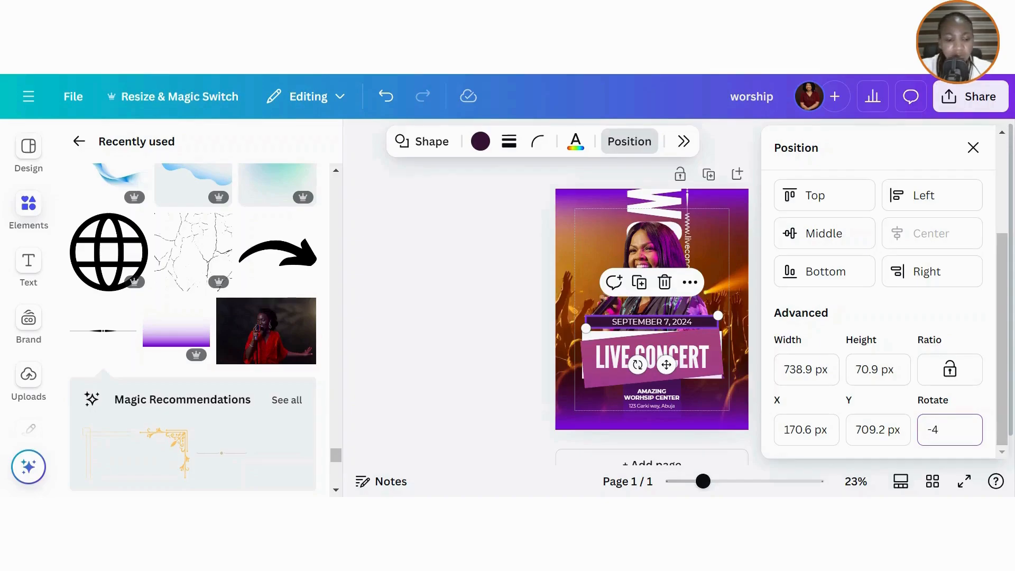
- Rotate the dark date bar to -4°, then select the SEPTEMBER 7, 2024 text
{"action": "key", "text": "Return"}
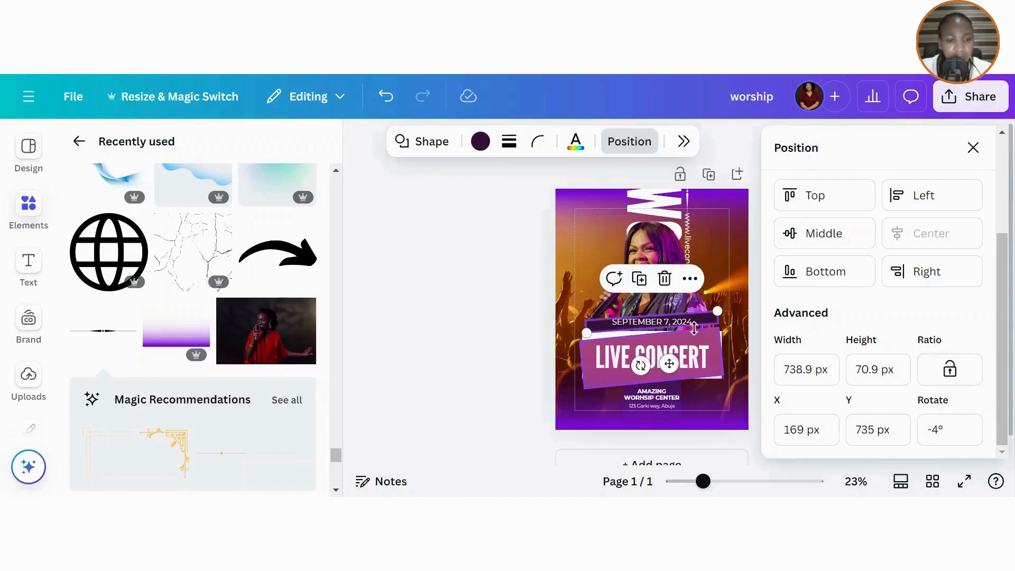
{"action": "left_click", "coordinate": [652, 322]}
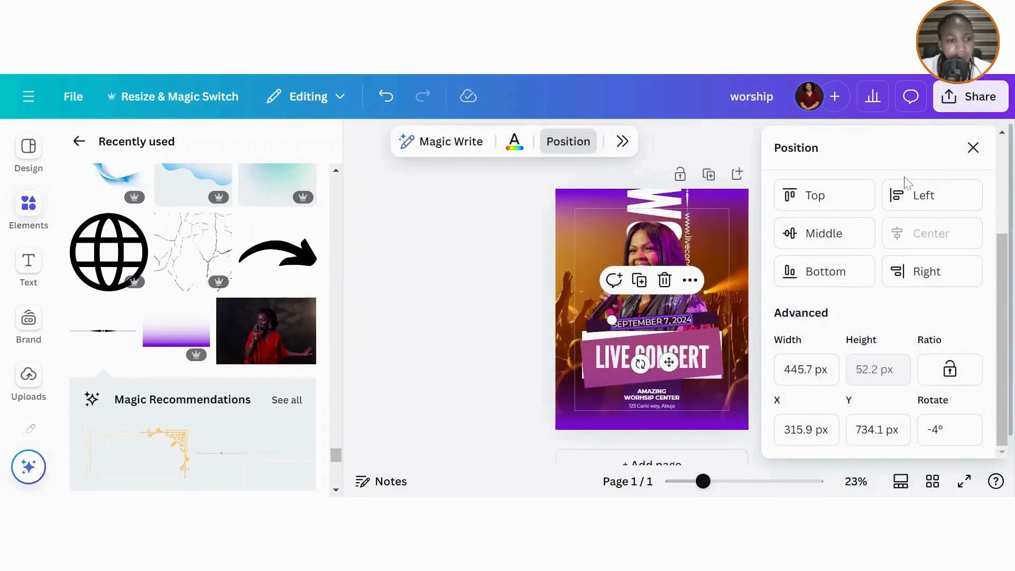
{"action": "left_click", "coordinate": [973, 148]}
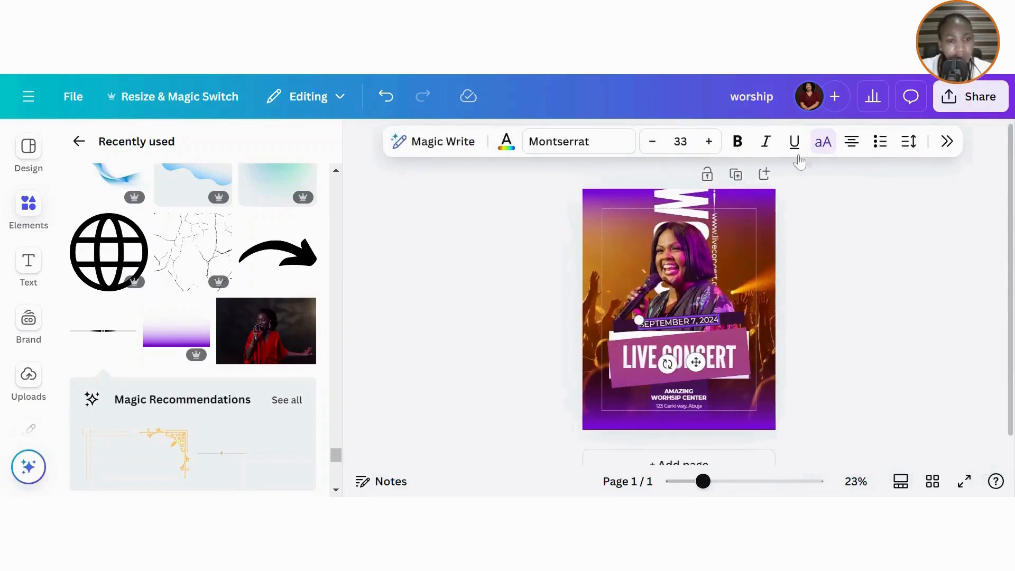
- Set the date's letter spacing to about 313, widen it to one line, and shift it left
{"action": "left_click", "coordinate": [909, 144]}
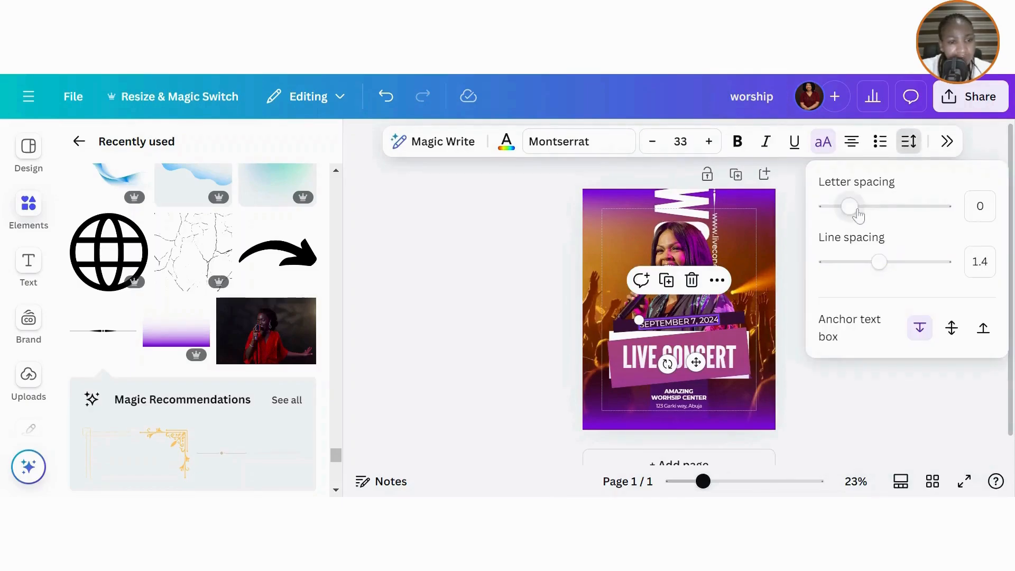
{"action": "left_click_drag", "start_coordinate": [857, 214], "coordinate": [889, 216]}
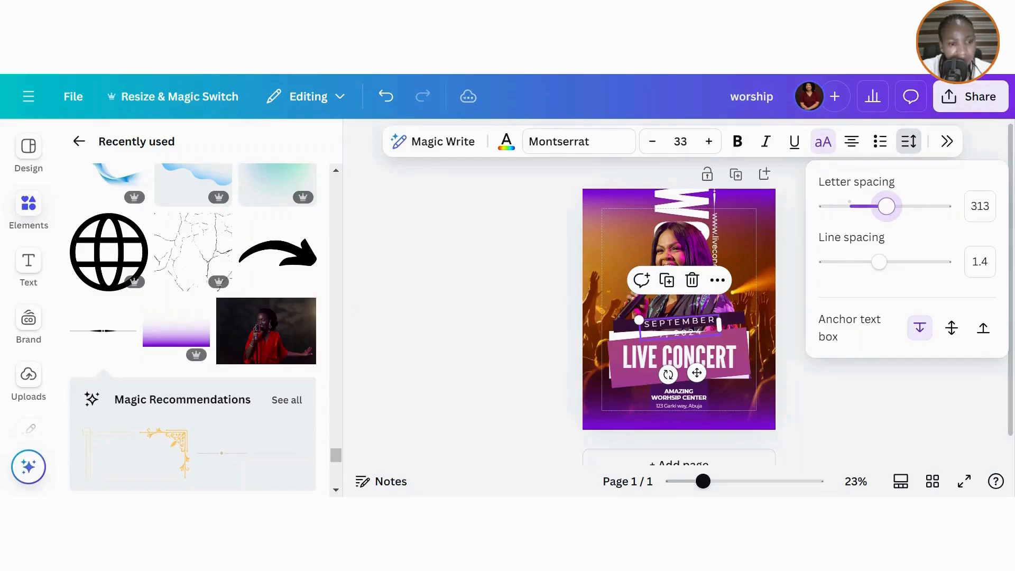
{"action": "left_click_drag", "start_coordinate": [723, 326], "coordinate": [774, 321]}
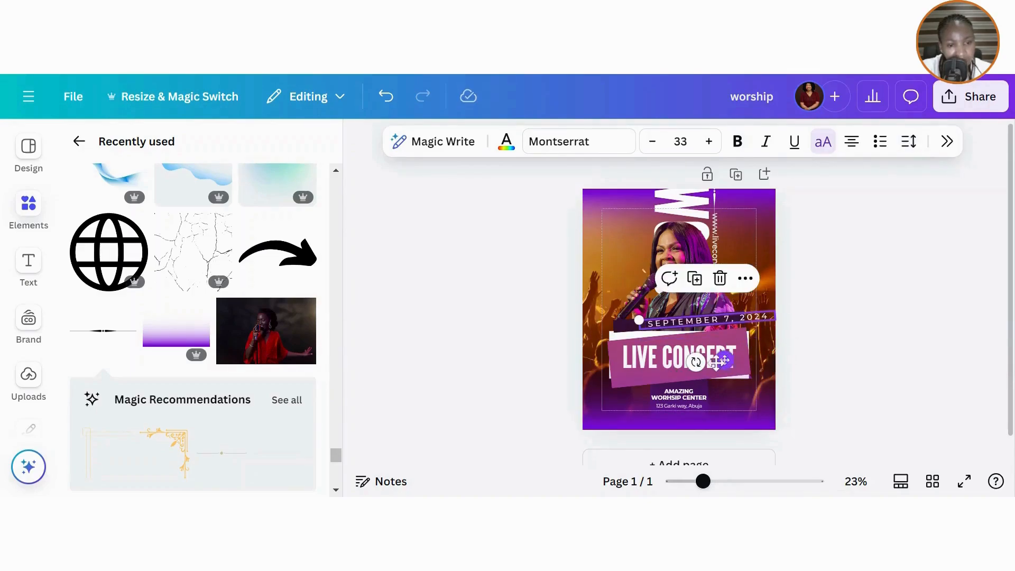
{"action": "left_click_drag", "start_coordinate": [722, 360], "coordinate": [695, 365]}
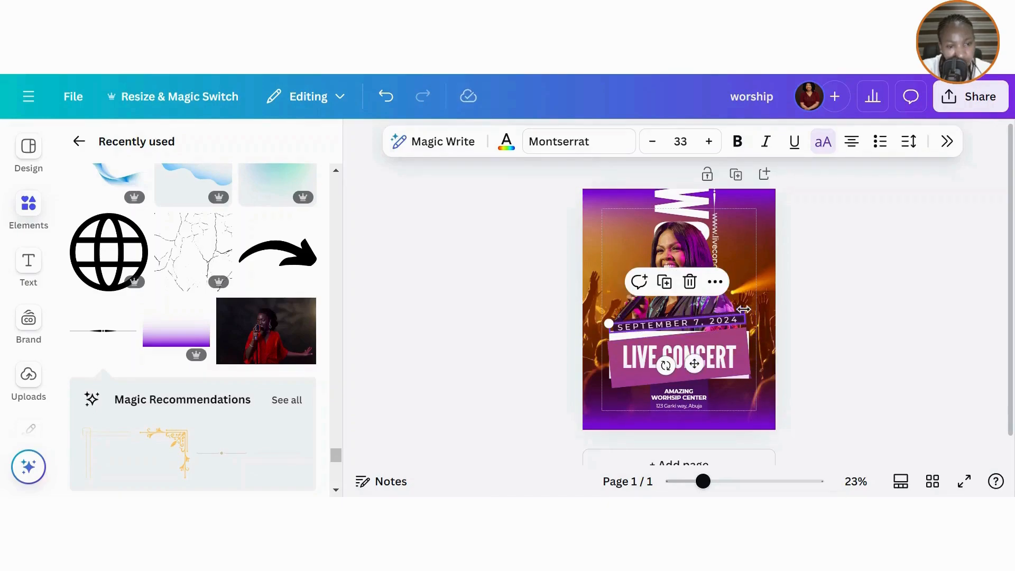
{"action": "left_click", "coordinate": [715, 282]}
{"action": "left_click", "coordinate": [834, 390]}
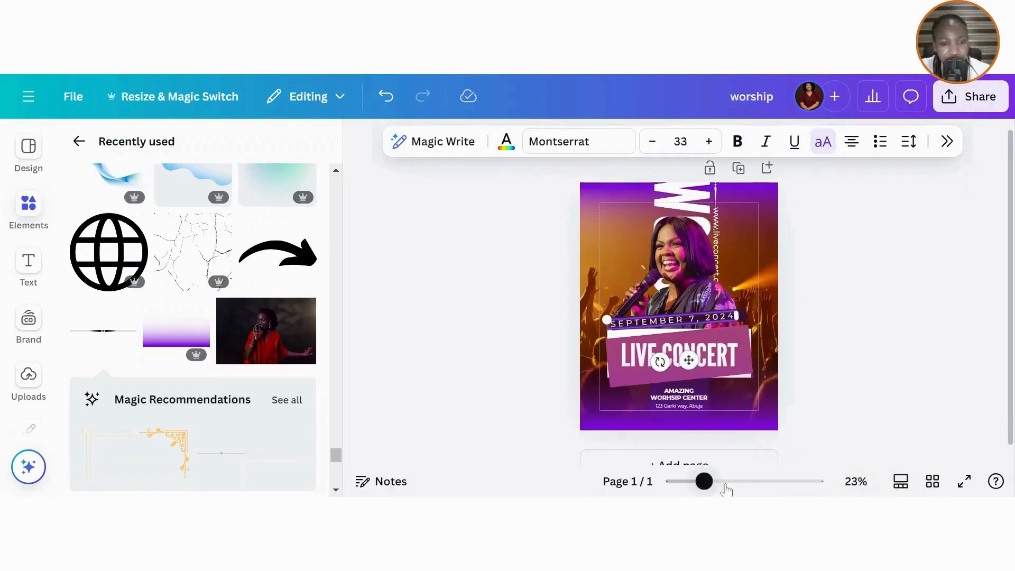
{"action": "left_click_drag", "start_coordinate": [726, 485], "coordinate": [742, 481]}
- Select the date bar and its text together and centre the text horizontally on the bar
{"action": "left_click", "coordinate": [857, 344]}
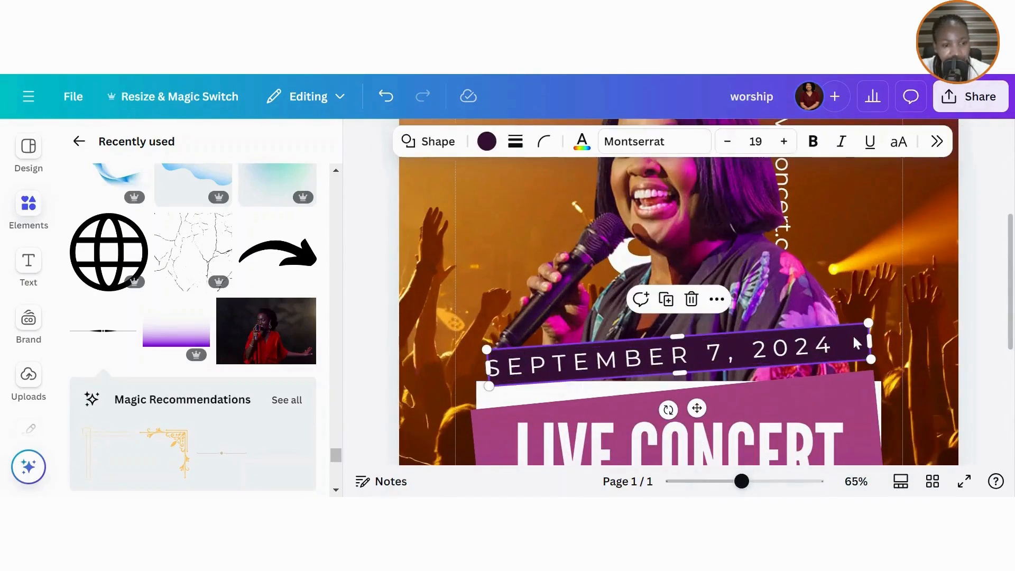
{"action": "left_click", "coordinate": [783, 355], "text": "shift"}
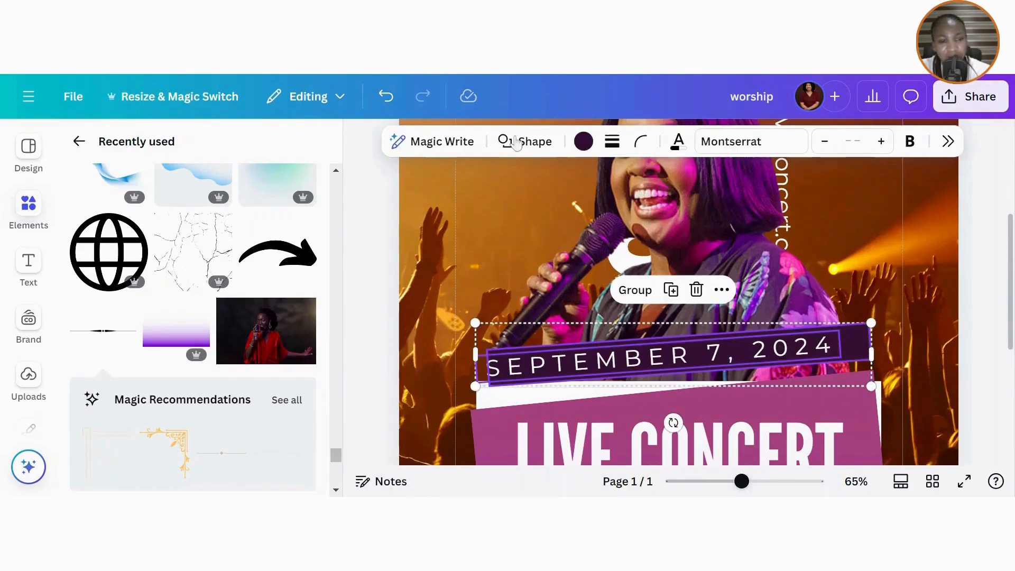
{"action": "left_click", "coordinate": [722, 289]}
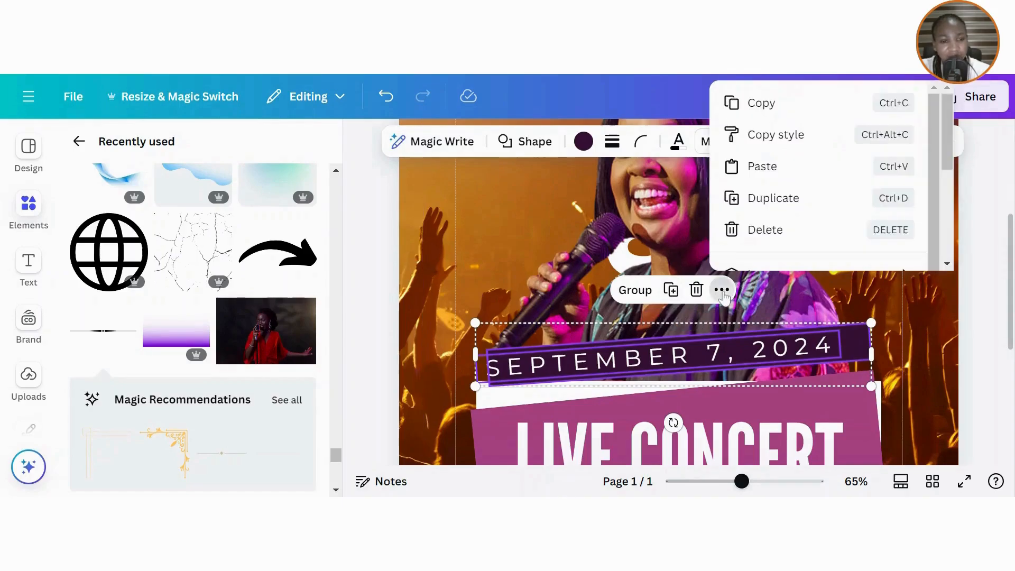
{"action": "scroll", "coordinate": [846, 134], "scroll_direction": "down", "scroll_amount": 3}
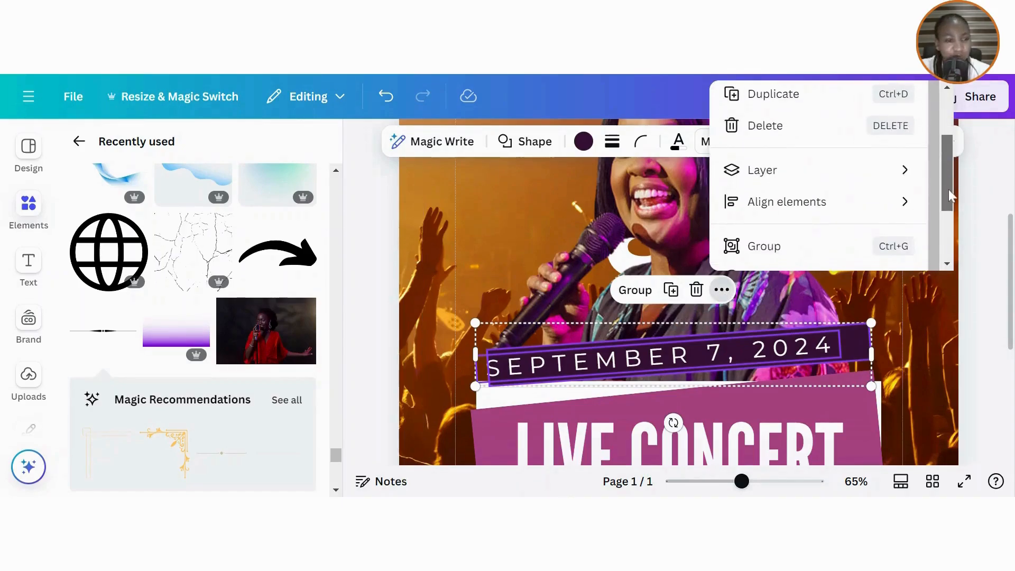
{"action": "mouse_move", "coordinate": [814, 136]}
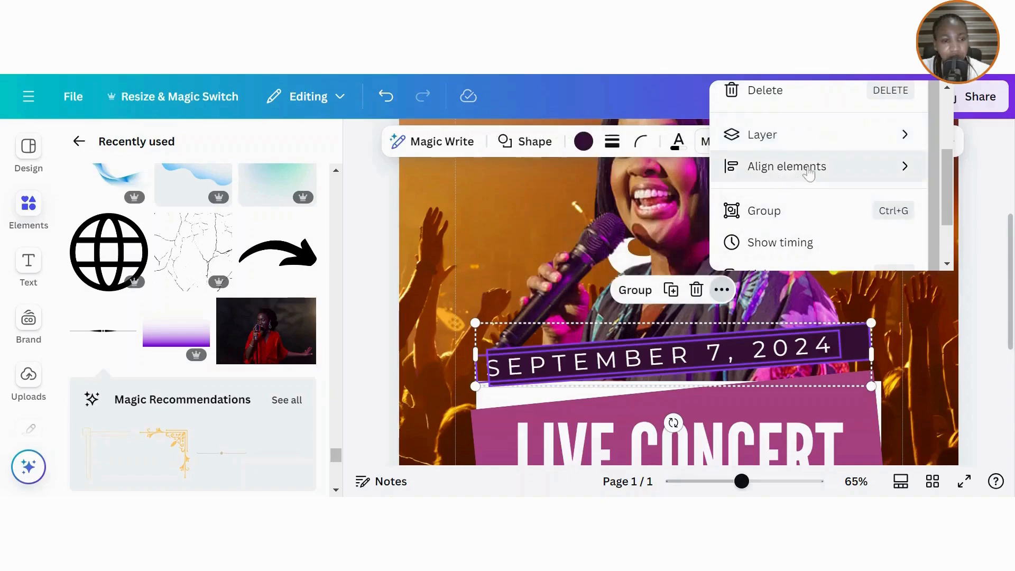
{"action": "mouse_move", "coordinate": [809, 169]}
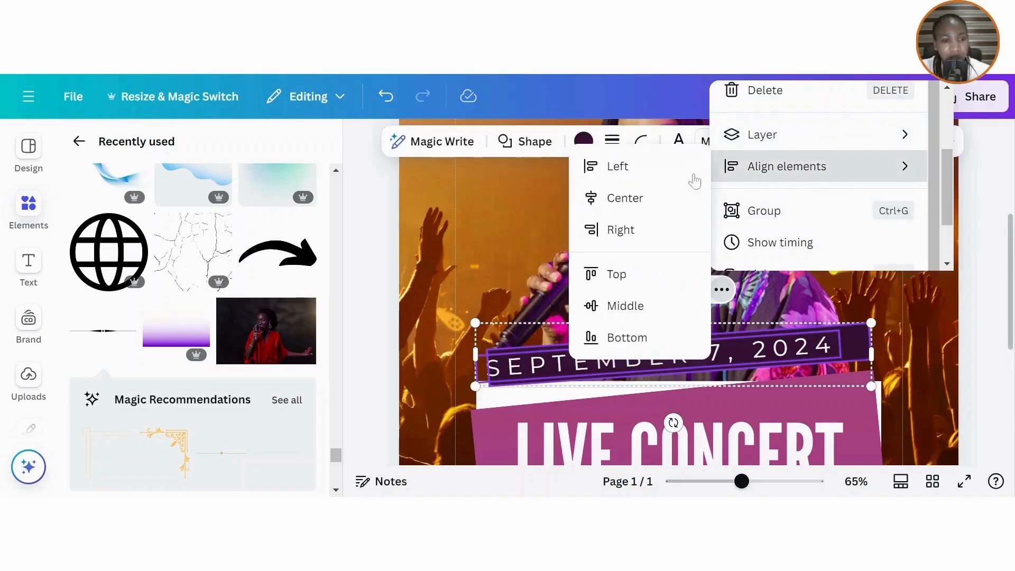
{"action": "left_click", "coordinate": [632, 199]}
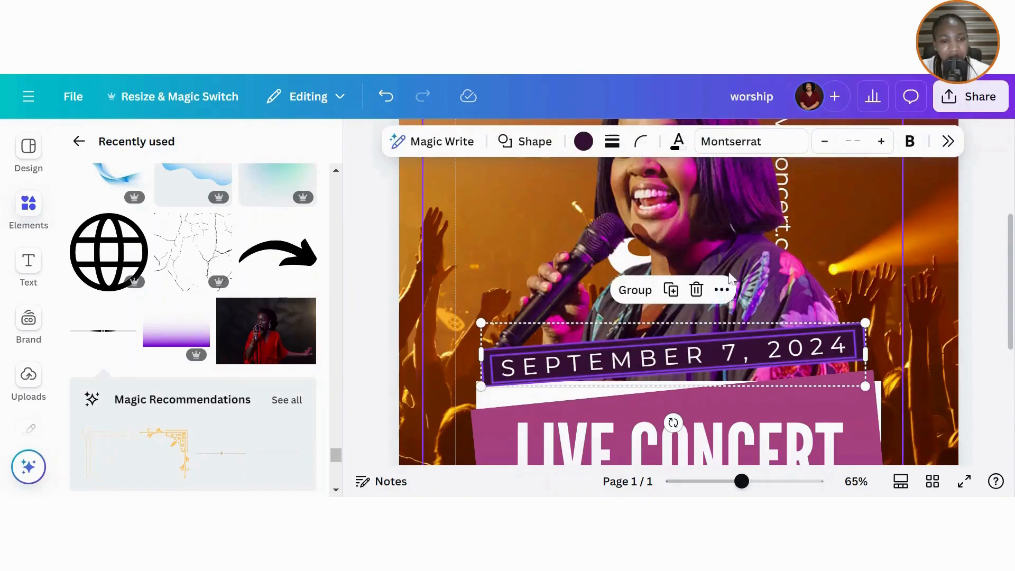
- Centre the date text vertically on the bar and group the bar with the text
{"action": "left_click", "coordinate": [722, 290]}
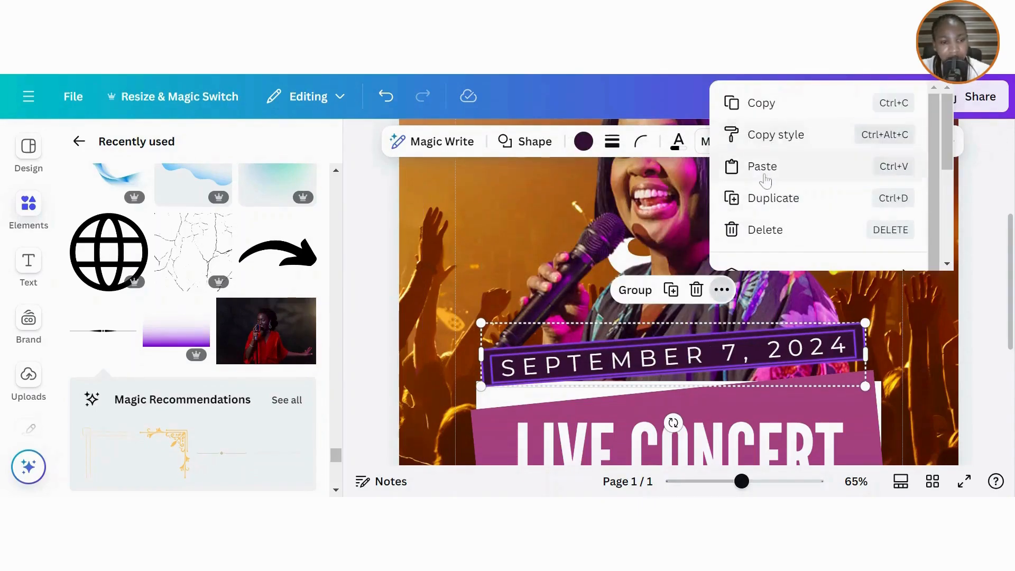
{"action": "left_click_drag", "start_coordinate": [948, 158], "coordinate": [947, 218]}
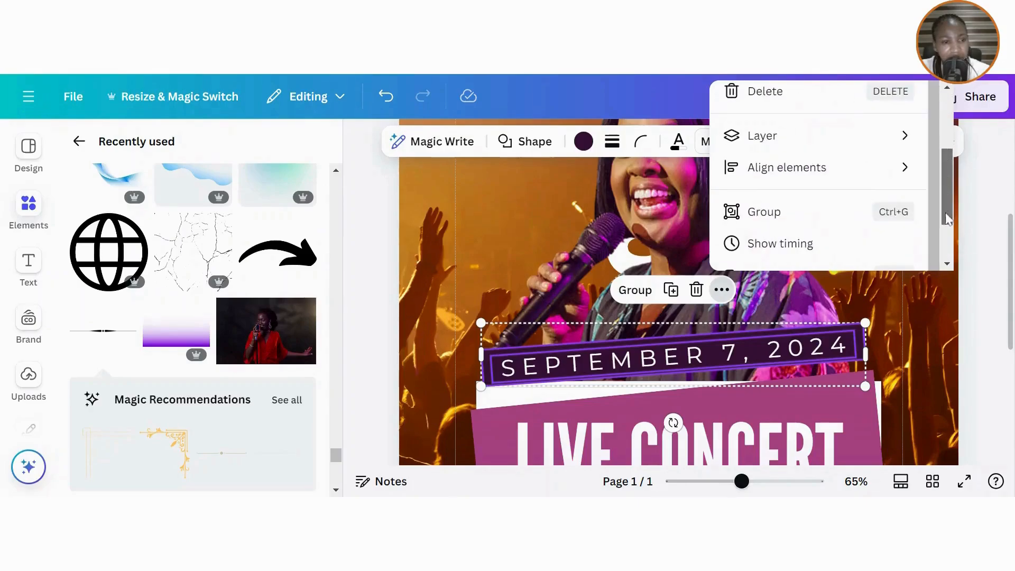
{"action": "left_click", "coordinate": [789, 175]}
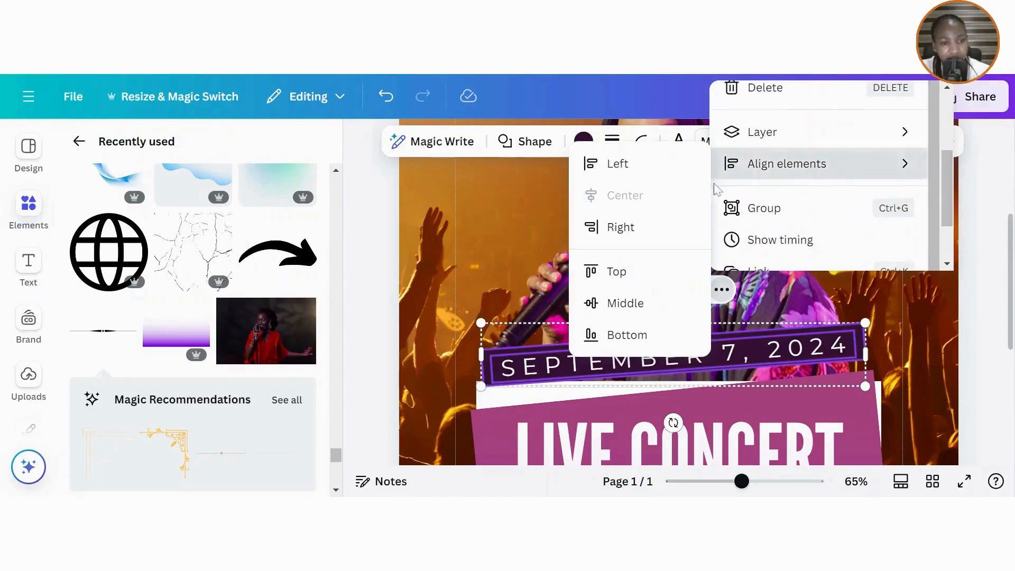
{"action": "left_click", "coordinate": [625, 305]}
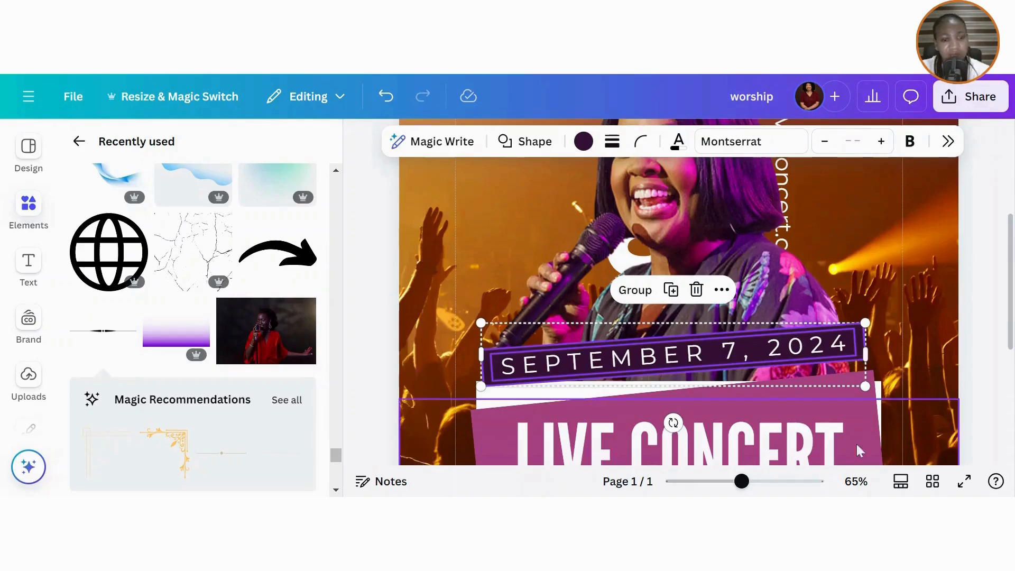
{"action": "left_click", "coordinate": [635, 291]}
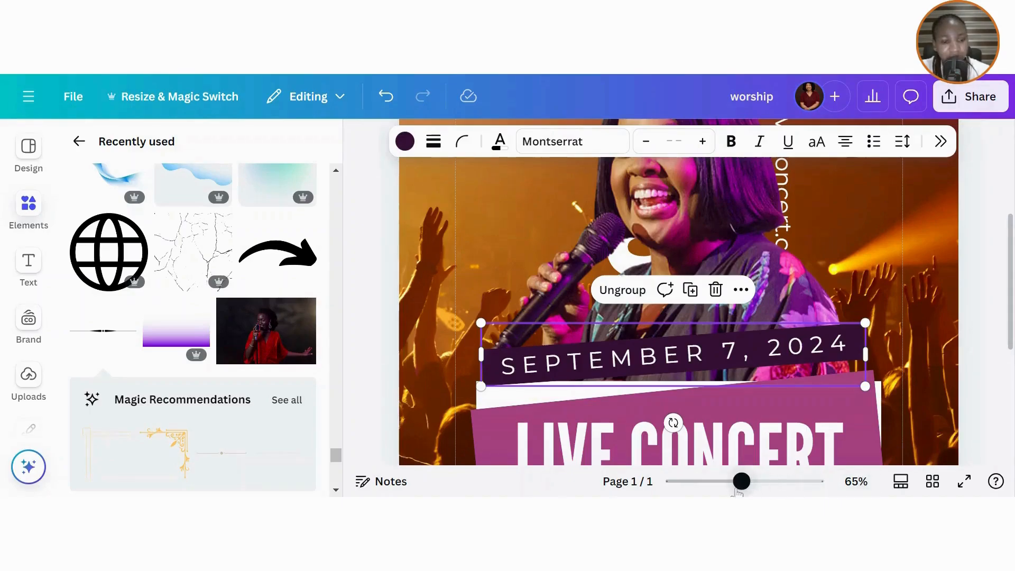
{"action": "left_click_drag", "start_coordinate": [740, 489], "coordinate": [707, 490]}
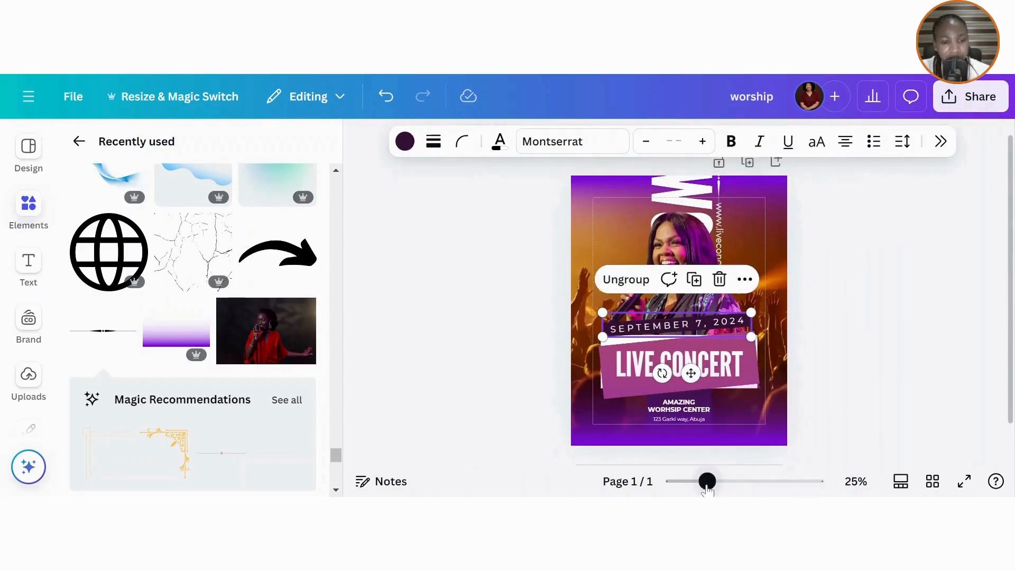
{"action": "left_click", "coordinate": [719, 404]}
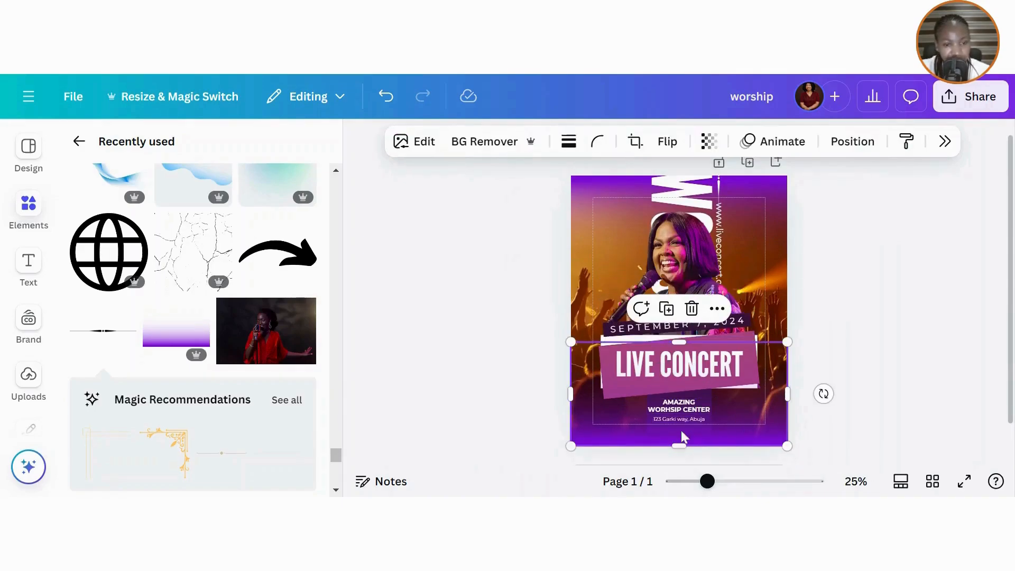
{"action": "left_click_drag", "start_coordinate": [708, 481], "coordinate": [728, 482]}
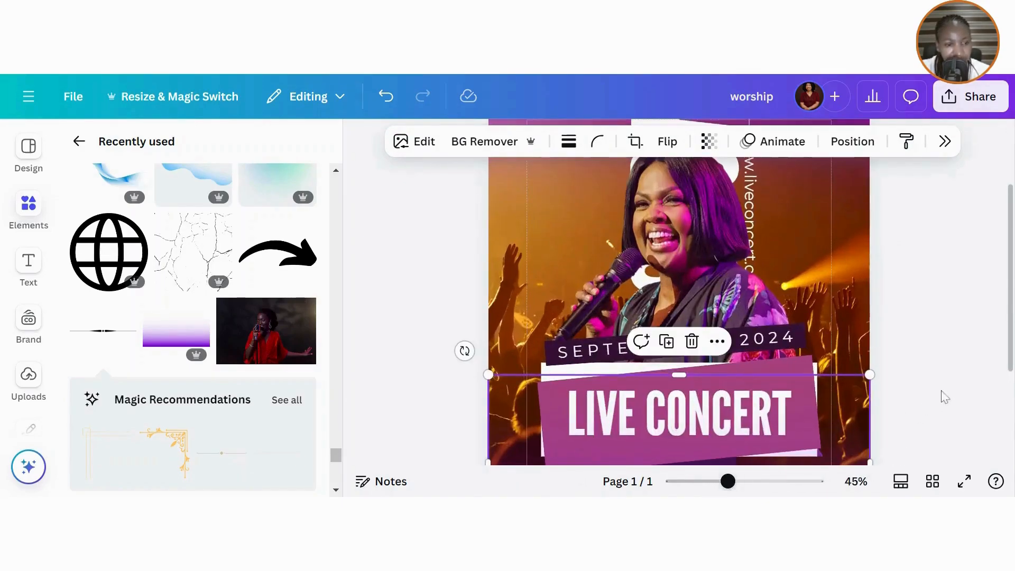
{"action": "scroll", "coordinate": [939, 423], "scroll_direction": "down", "scroll_amount": 3}
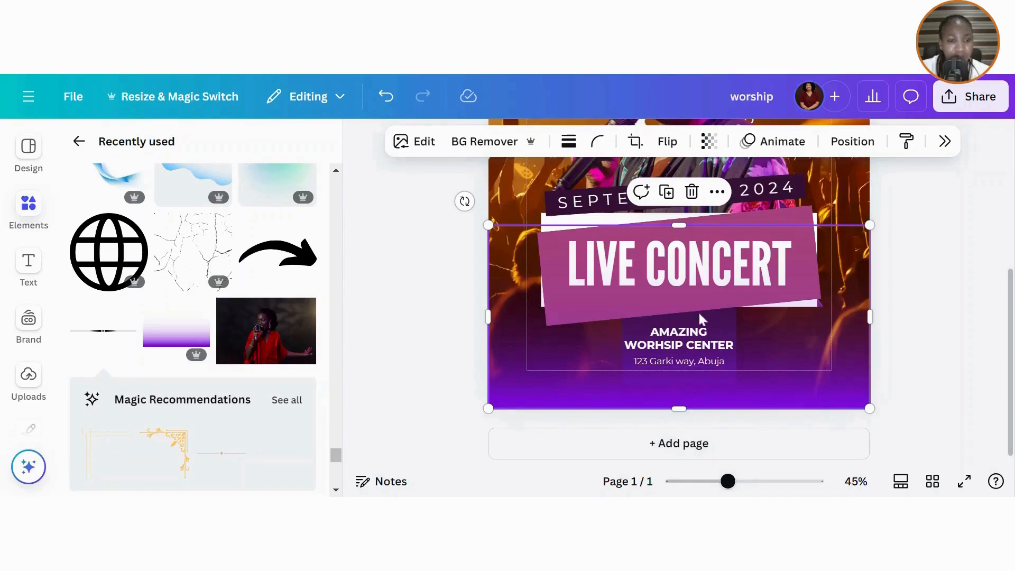
{"action": "left_click_drag", "start_coordinate": [699, 362], "coordinate": [698, 272]}
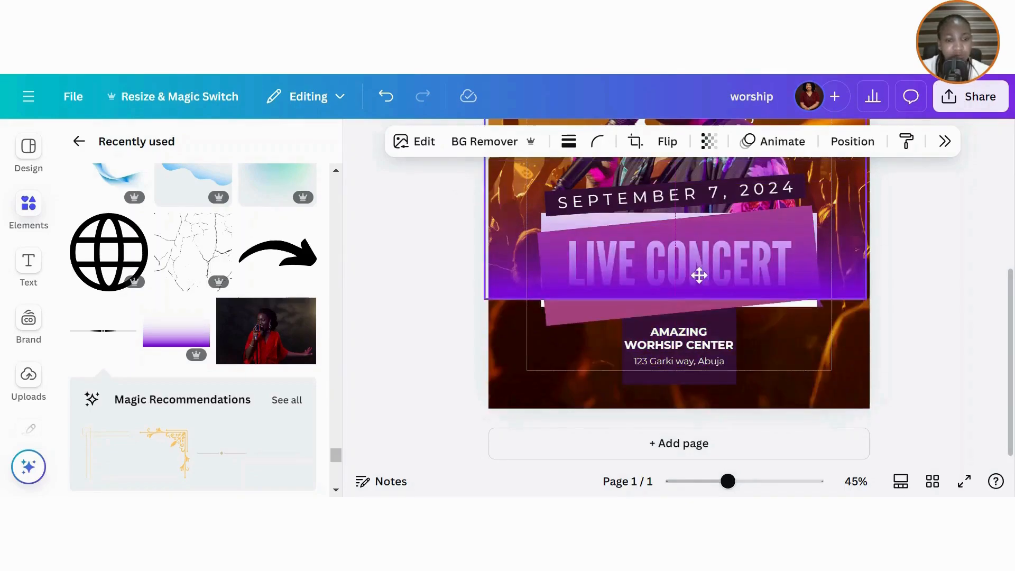
{"action": "left_click", "coordinate": [687, 365]}
{"action": "scroll", "coordinate": [692, 377], "scroll_direction": "down", "scroll_amount": 2}
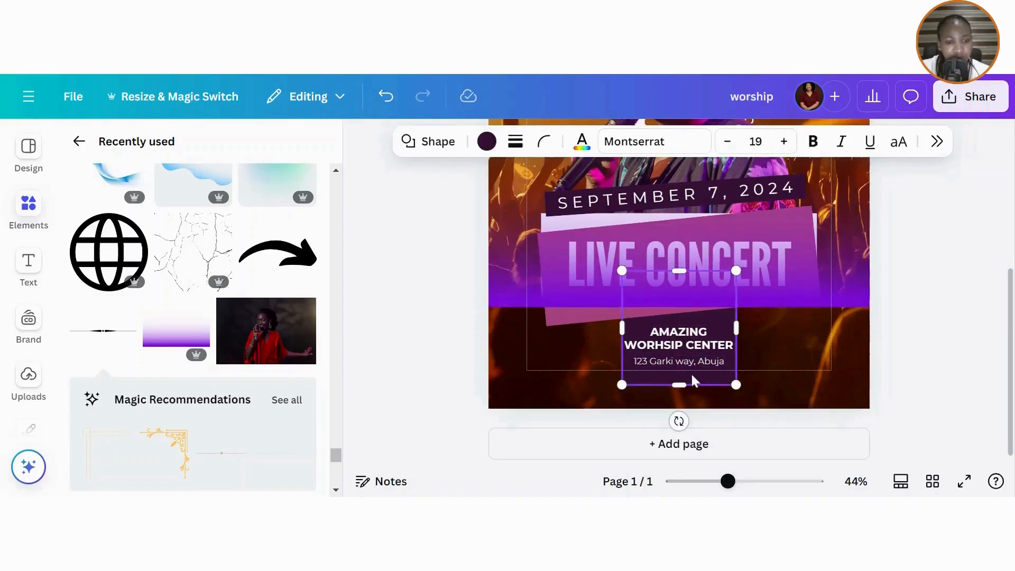
{"action": "left_click_drag", "start_coordinate": [679, 383], "coordinate": [679, 429]}
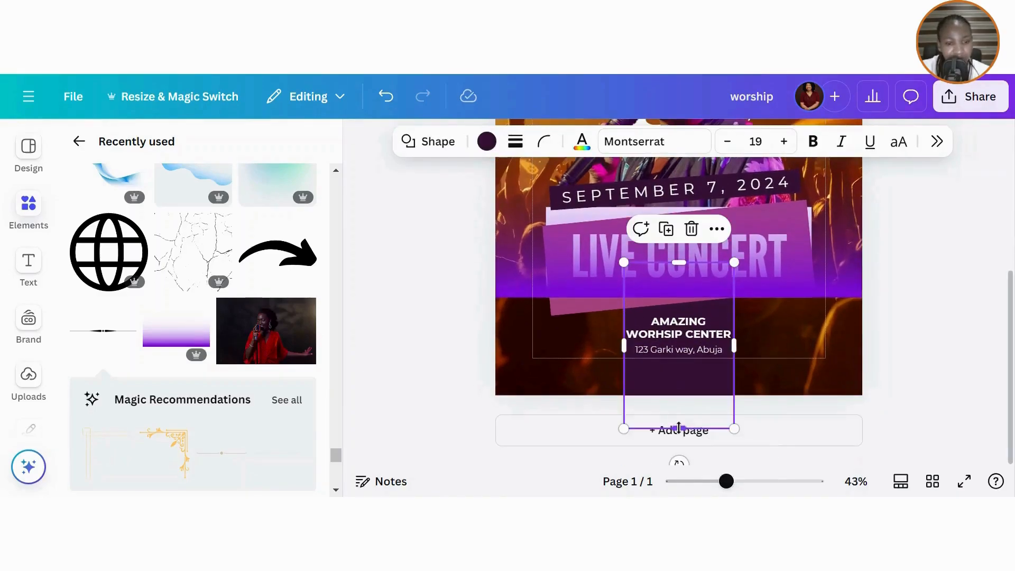
{"action": "left_click", "coordinate": [764, 236]}
{"action": "left_click_drag", "start_coordinate": [764, 236], "coordinate": [763, 337]}
{"action": "left_click", "coordinate": [936, 300]}
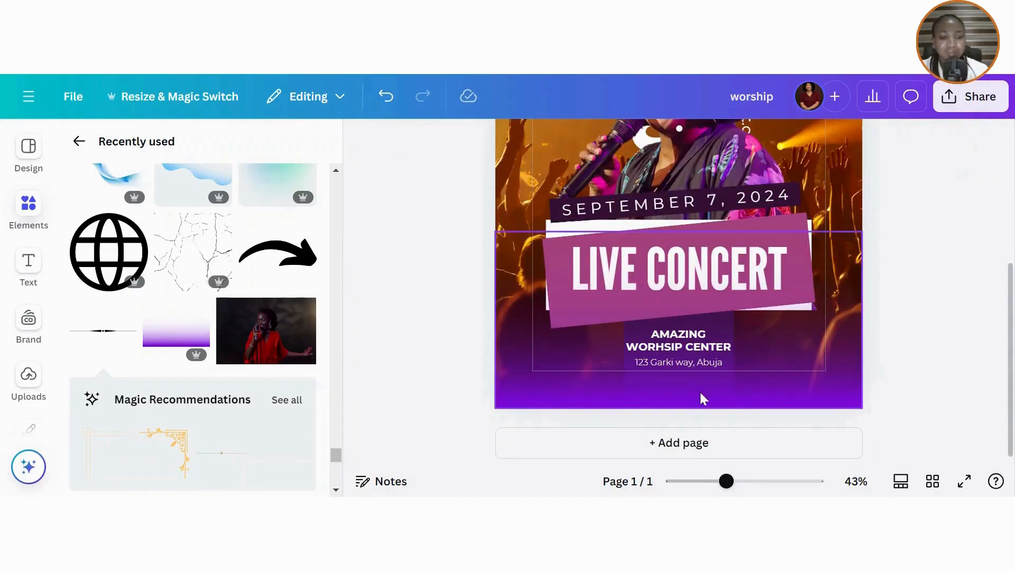
{"action": "left_click_drag", "start_coordinate": [727, 482], "coordinate": [711, 482]}
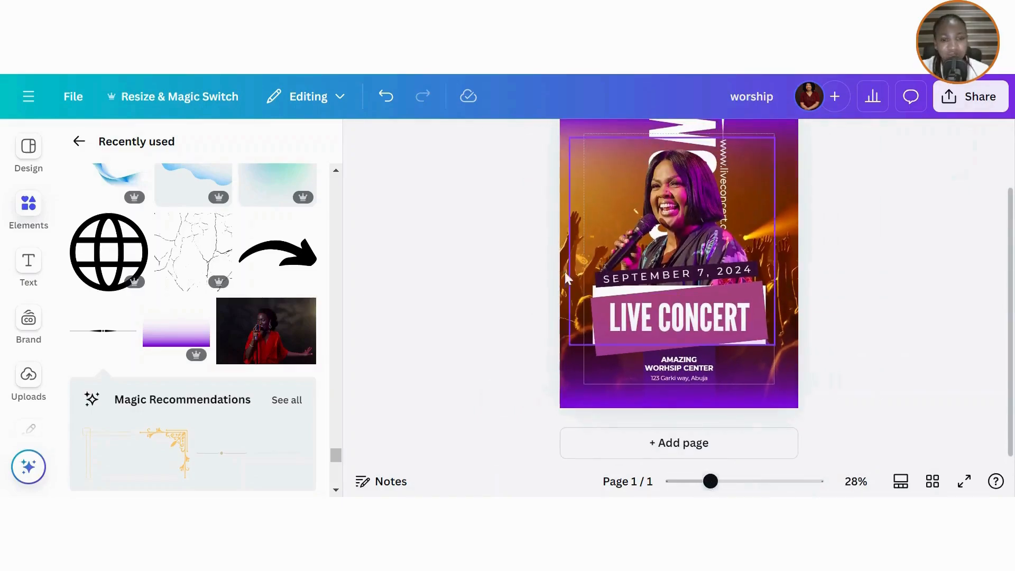
- Add a heading text box reading 'worship. Dance. Praise'
{"action": "left_click", "coordinate": [28, 265]}
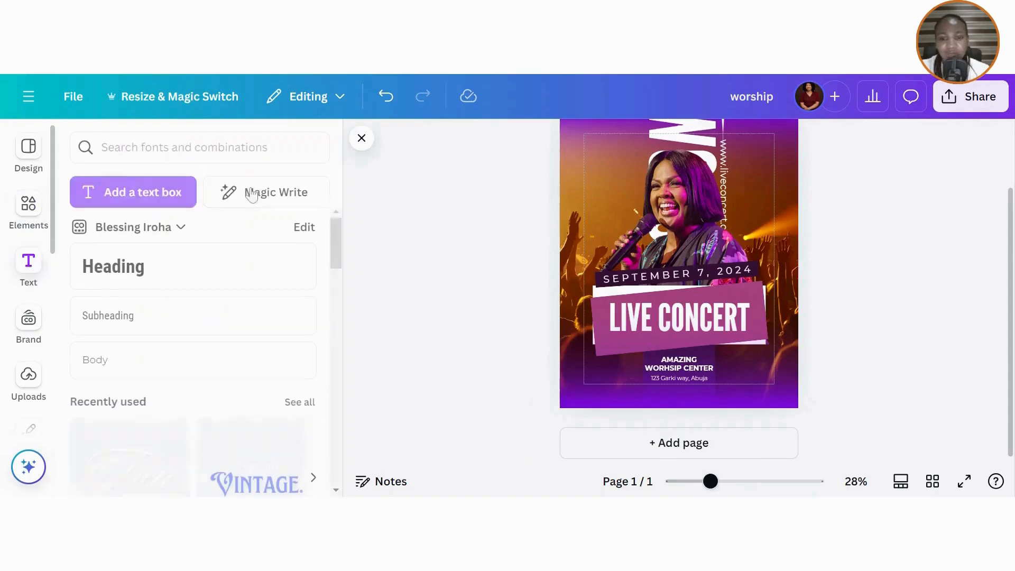
{"action": "left_click", "coordinate": [138, 267]}
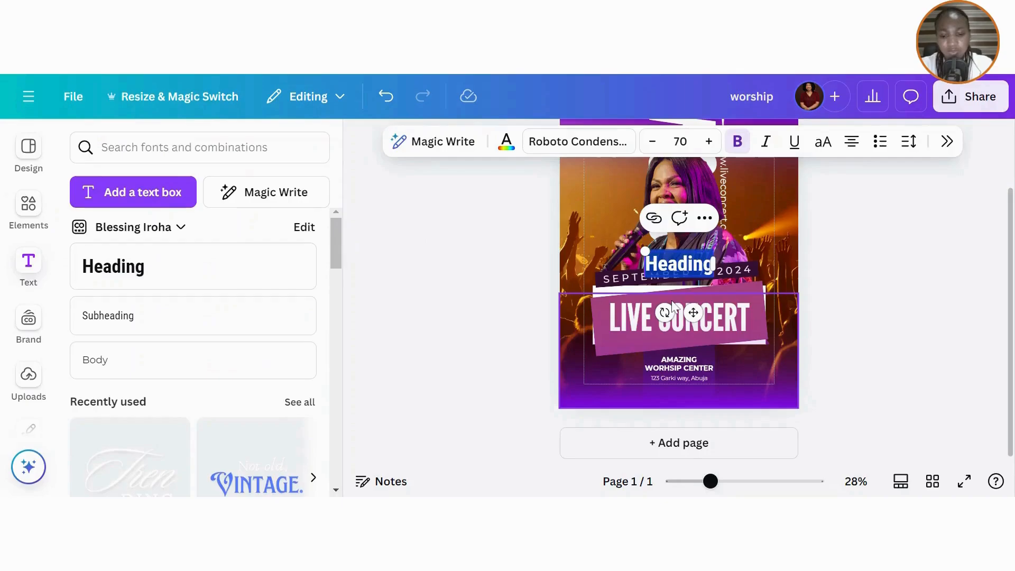
{"action": "type", "text": "wor"}
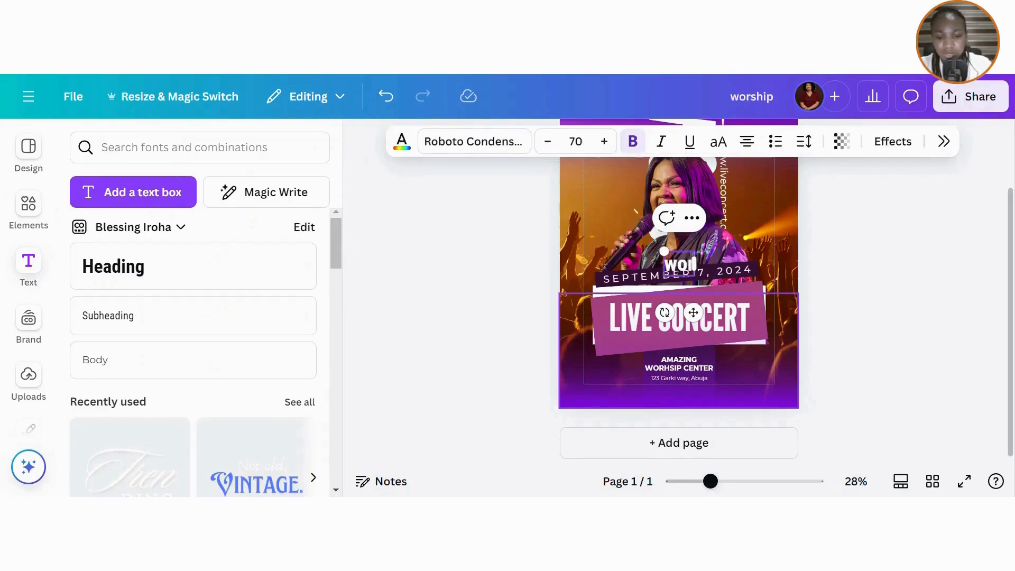
{"action": "type", "text": "ship!"}
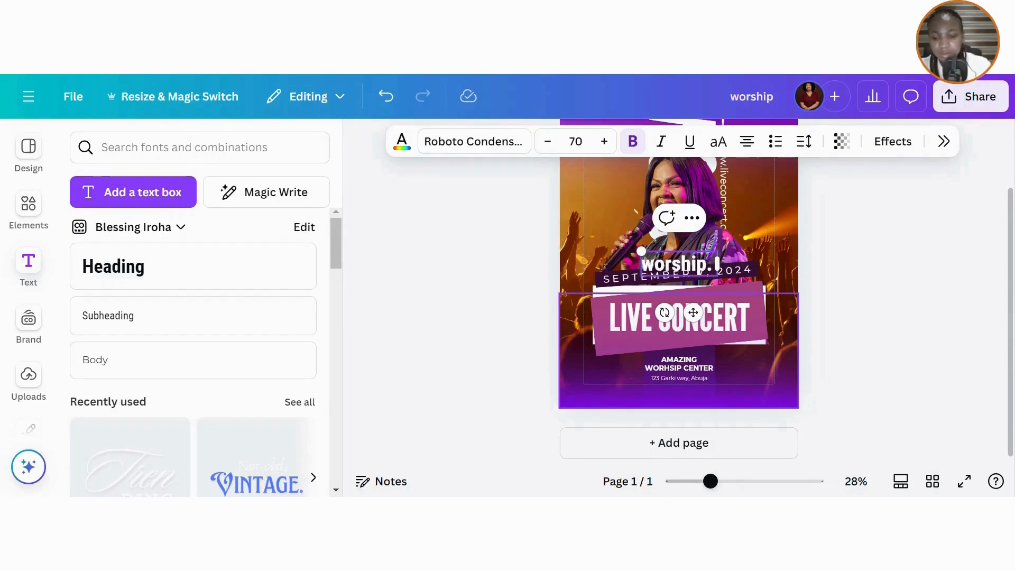
{"action": "type", "text": " Dany"}
{"action": "key", "text": "BackSpace"}
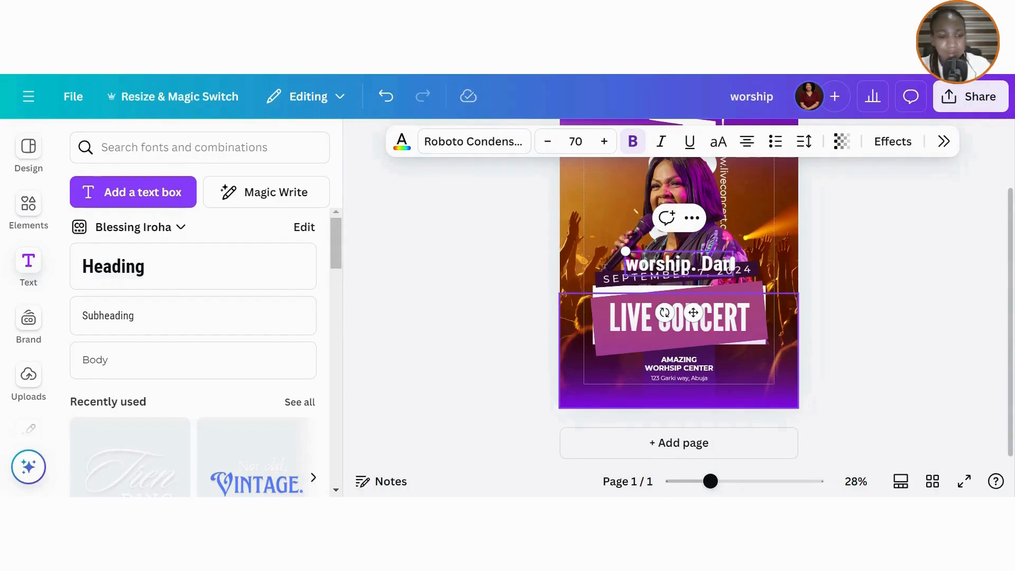
{"action": "type", "text": "ce. "}
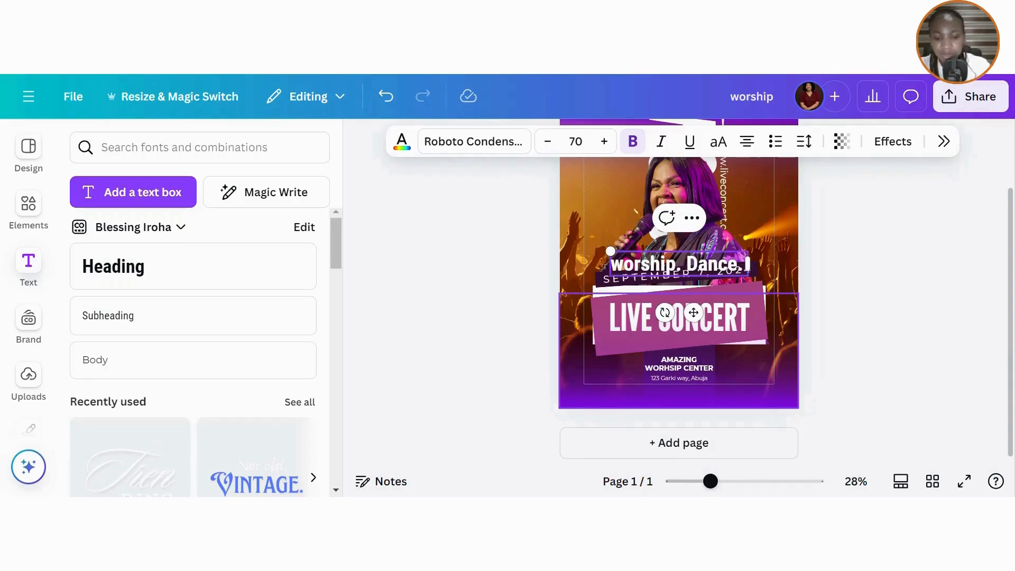
{"action": "type", "text": "Prai"}
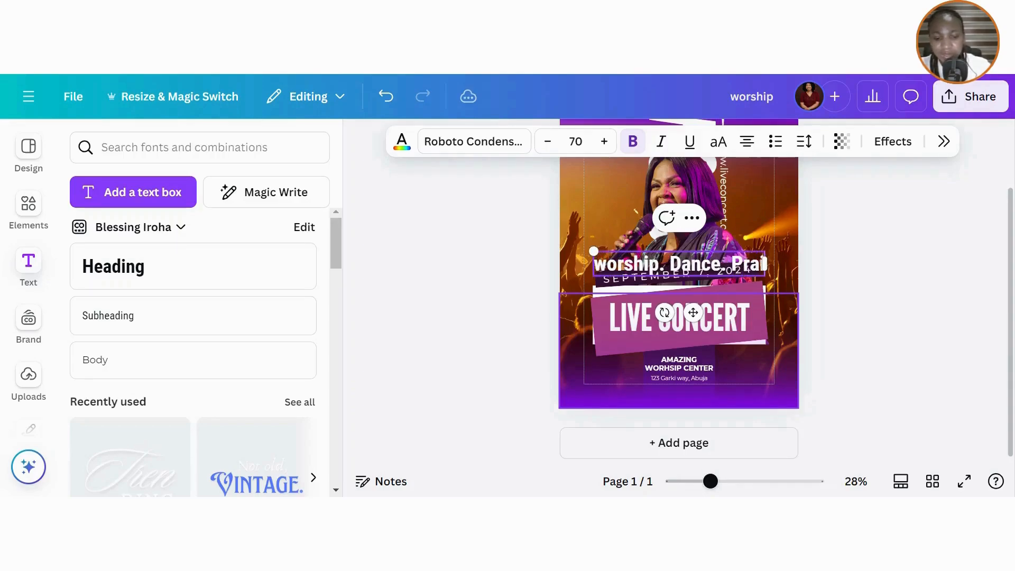
{"action": "type", "text": "se"}
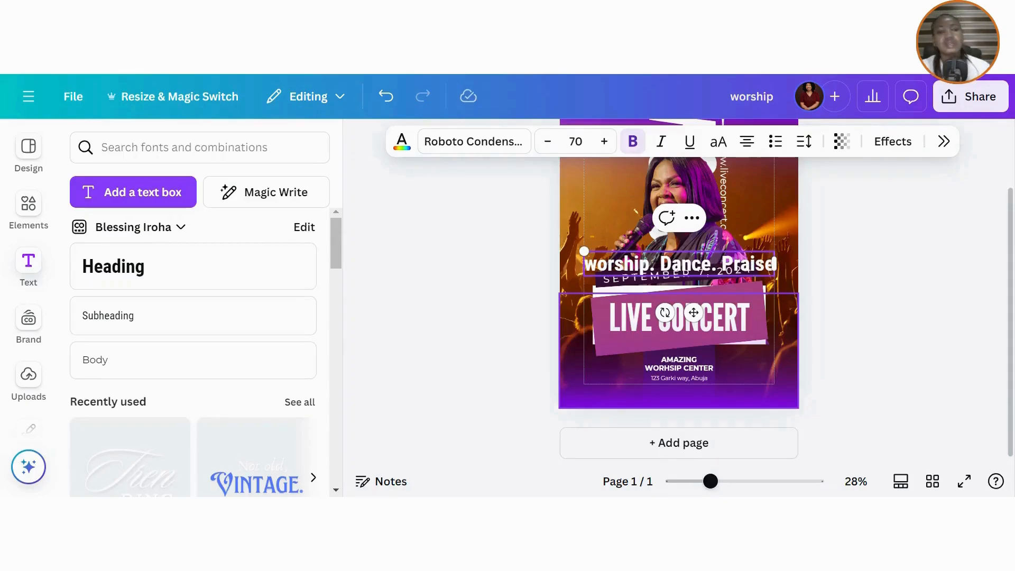
- Change the tagline's font to Montserrat
{"action": "left_click", "coordinate": [496, 148]}
{"action": "type", "text": "montse"}
{"action": "left_click", "coordinate": [838, 267]}
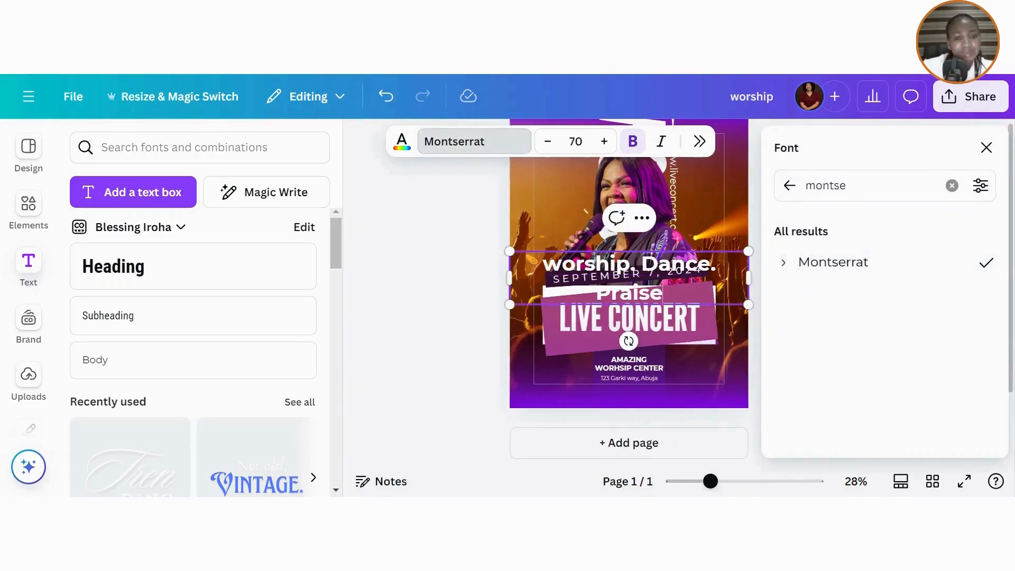
- Fit the tagline on one line, shrink it, move it above the date, and make it uppercase
{"action": "left_click", "coordinate": [987, 148]}
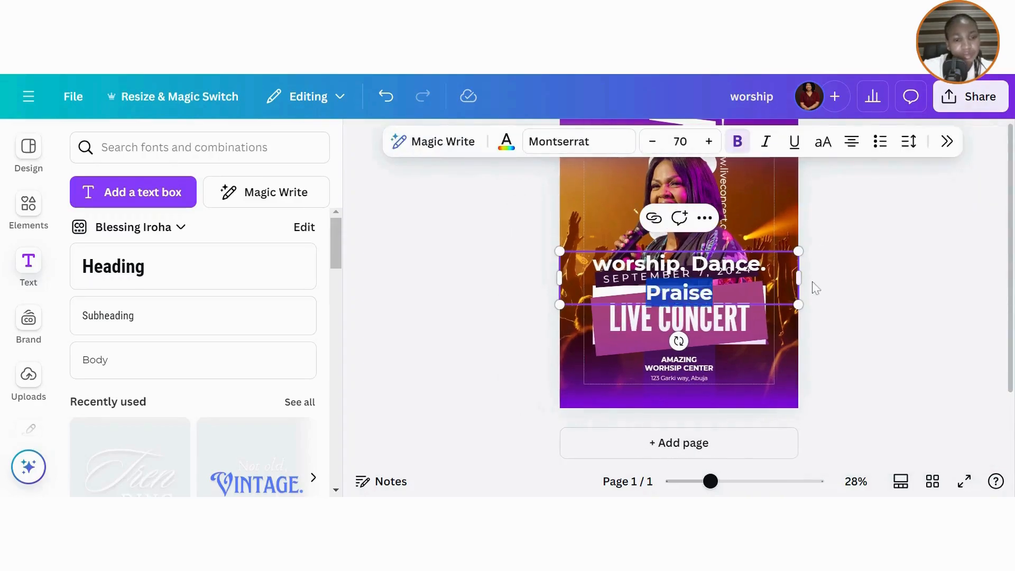
{"action": "left_click_drag", "start_coordinate": [843, 278], "coordinate": [854, 278]}
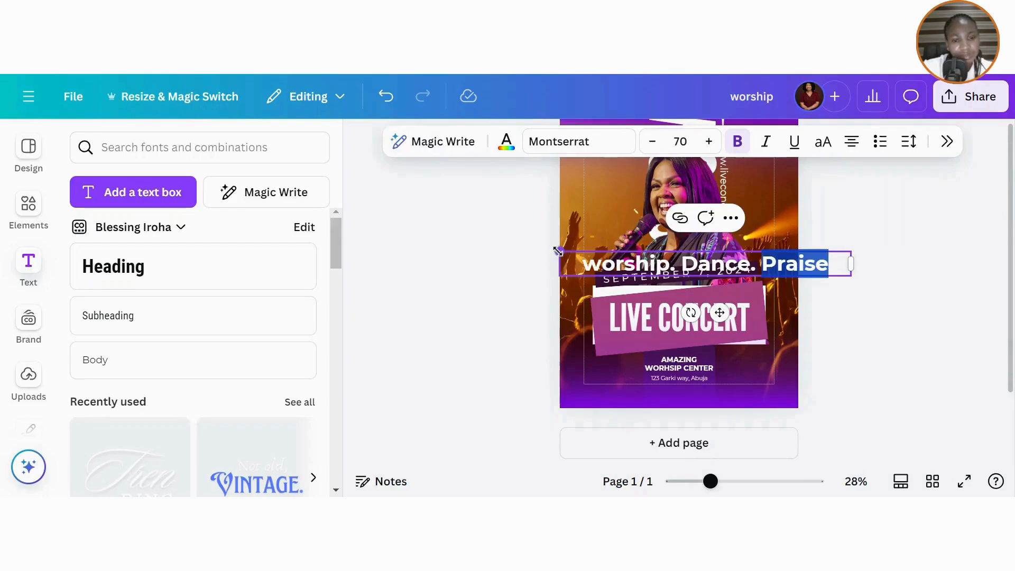
{"action": "left_click_drag", "start_coordinate": [558, 250], "coordinate": [657, 256]}
{"action": "left_click_drag", "start_coordinate": [763, 304], "coordinate": [707, 280]}
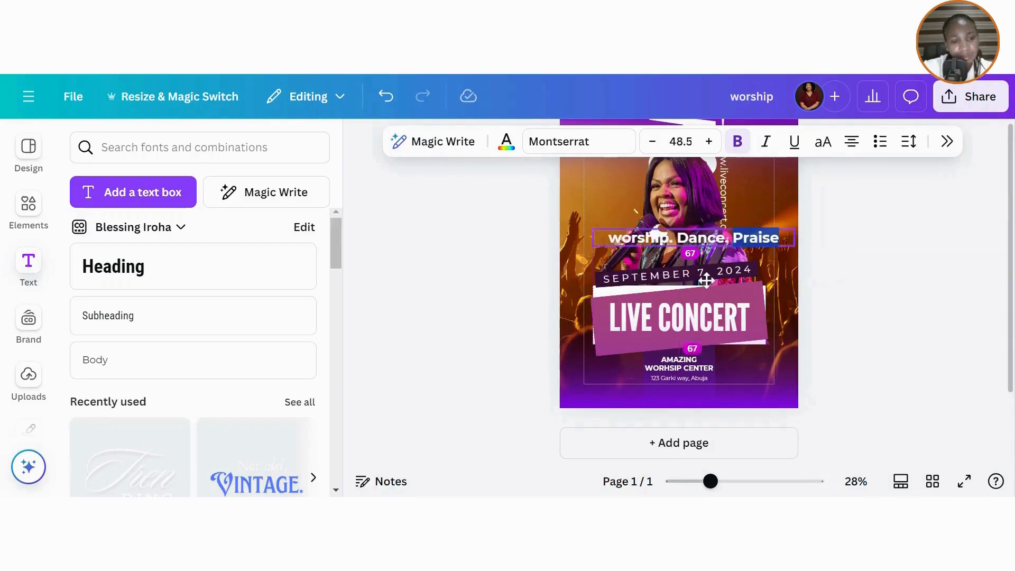
{"action": "left_click", "coordinate": [823, 149]}
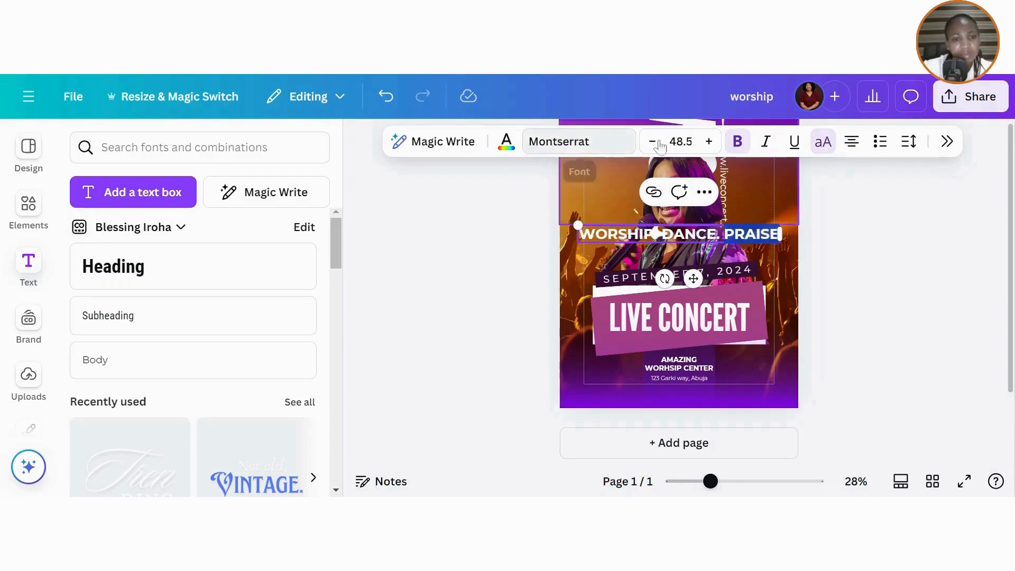
- Set the whole tagline to the Montserrat Light weight
{"action": "left_click", "coordinate": [588, 149]}
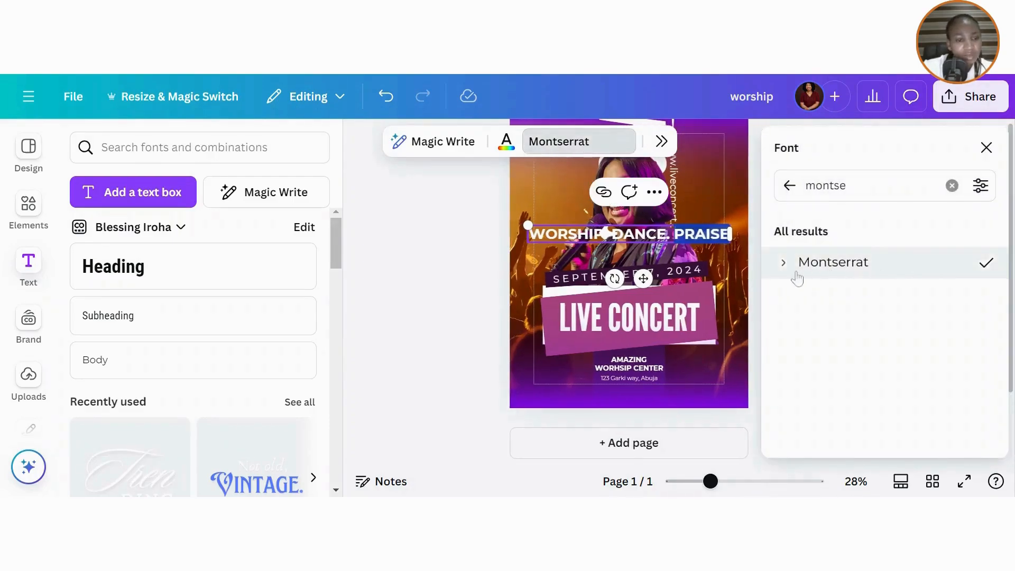
{"action": "left_click", "coordinate": [784, 265]}
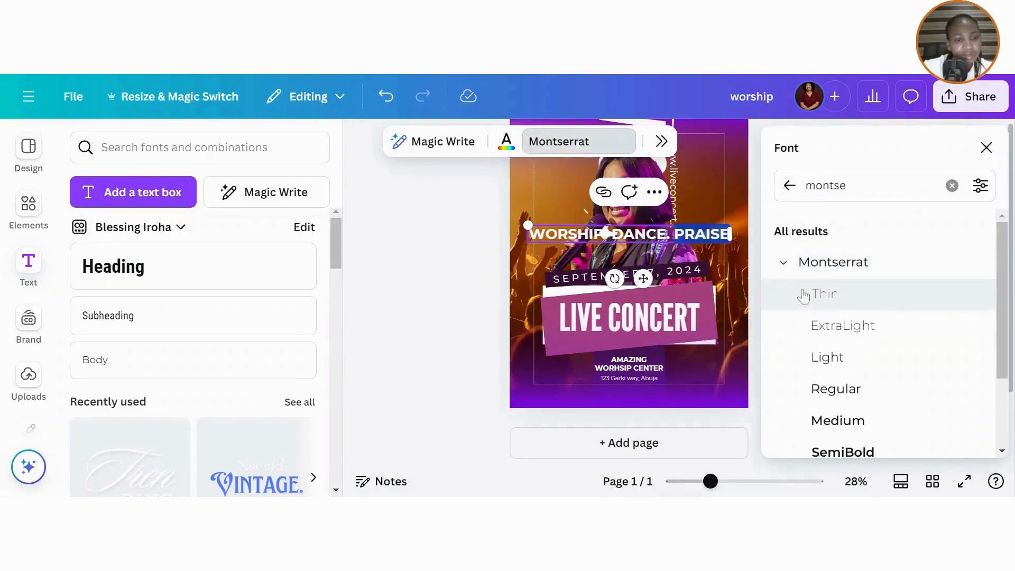
{"action": "left_click", "coordinate": [829, 360]}
{"action": "key", "text": "Escape"}
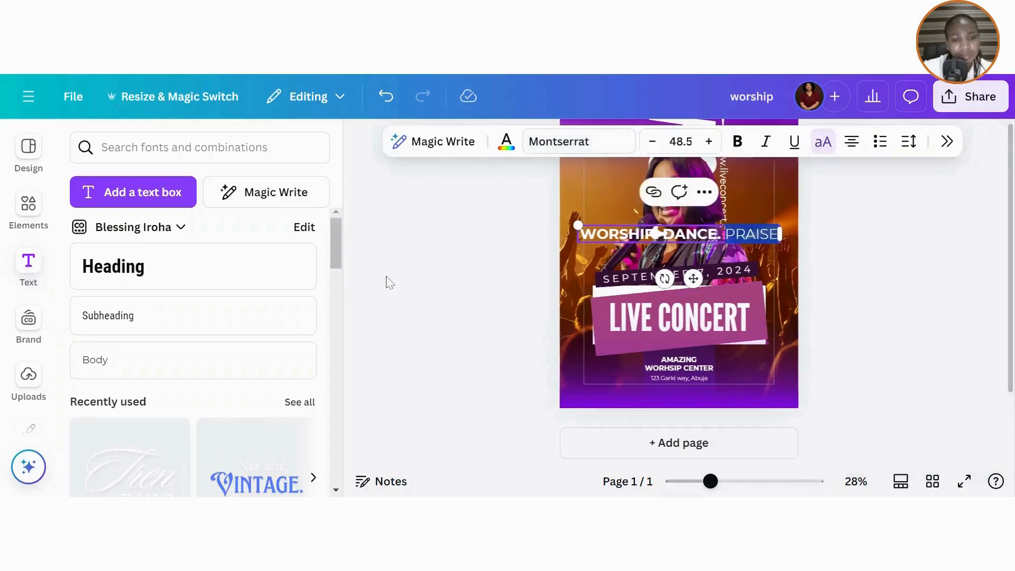
{"action": "key", "text": "Escape"}
{"action": "left_click", "coordinate": [635, 241]}
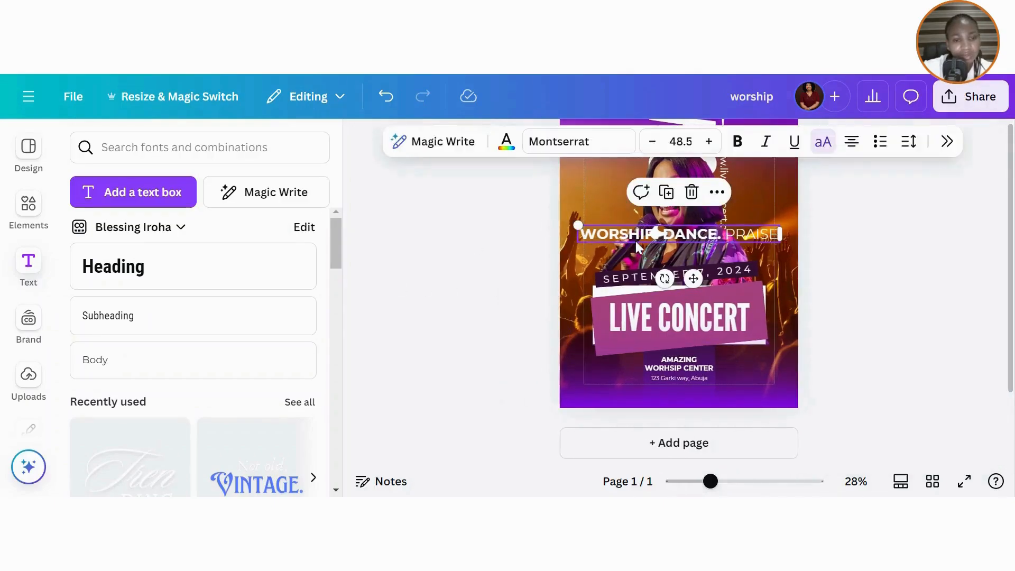
{"action": "left_click", "coordinate": [576, 142]}
{"action": "left_click", "coordinate": [784, 265]}
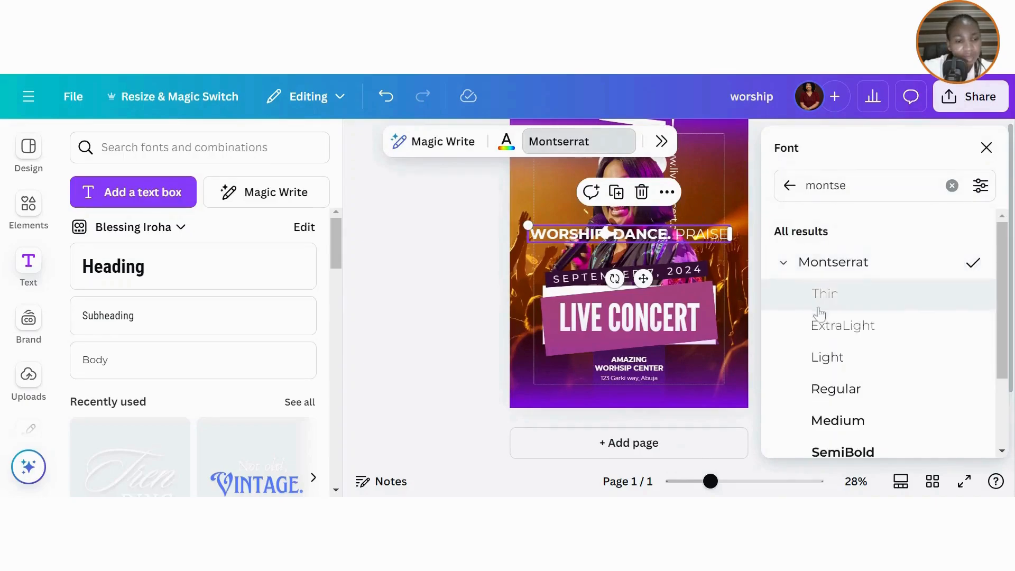
{"action": "left_click", "coordinate": [830, 363]}
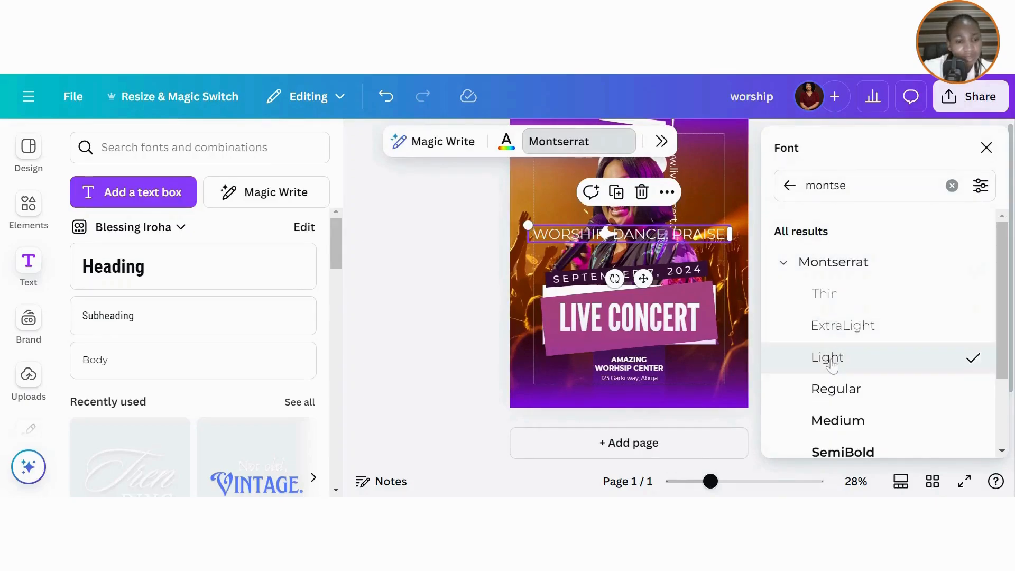
{"action": "left_click", "coordinate": [986, 147]}
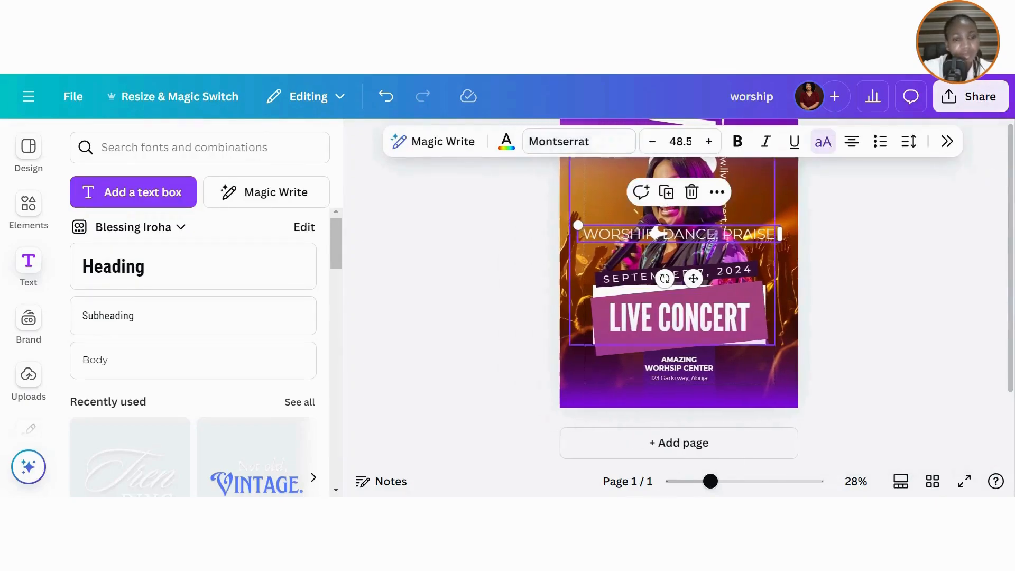
- Bend the tagline with a Curve effect of 80, shrink it to 21.7, and place it beside the date
{"action": "left_click", "coordinate": [947, 141]}
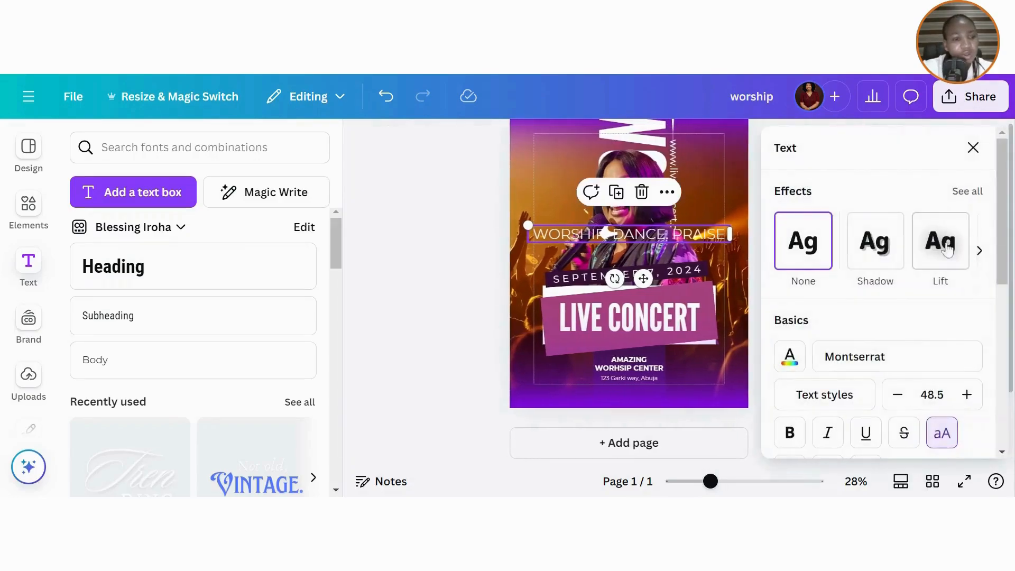
{"action": "left_click", "coordinate": [978, 255]}
{"action": "left_click", "coordinate": [978, 255]}
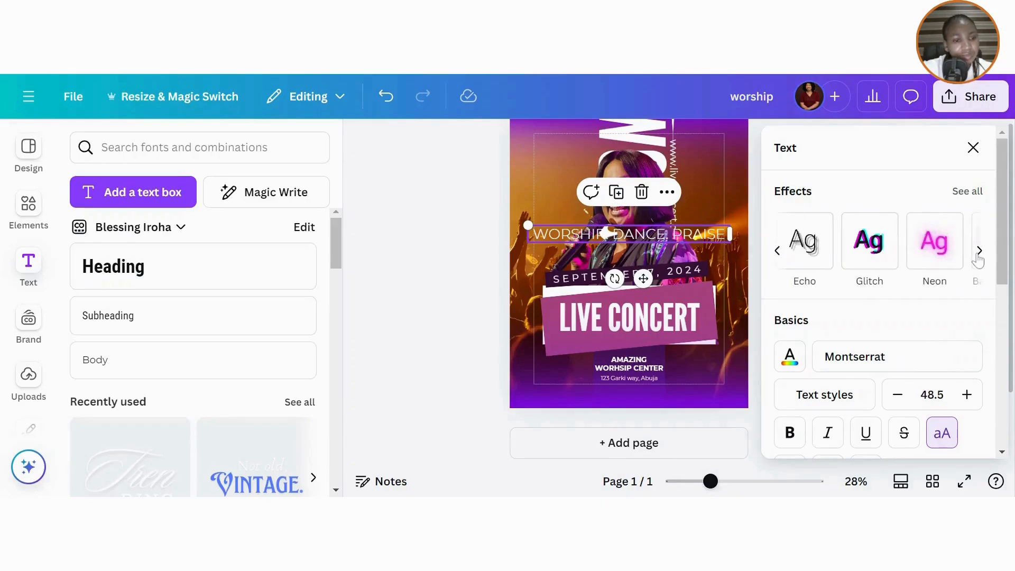
{"action": "left_click", "coordinate": [979, 252]}
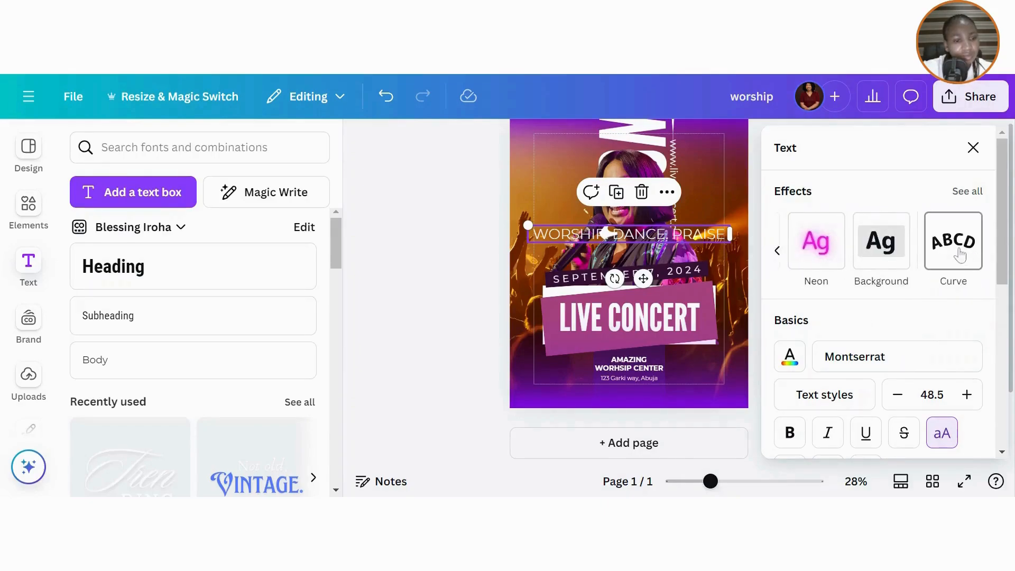
{"action": "left_click", "coordinate": [960, 256]}
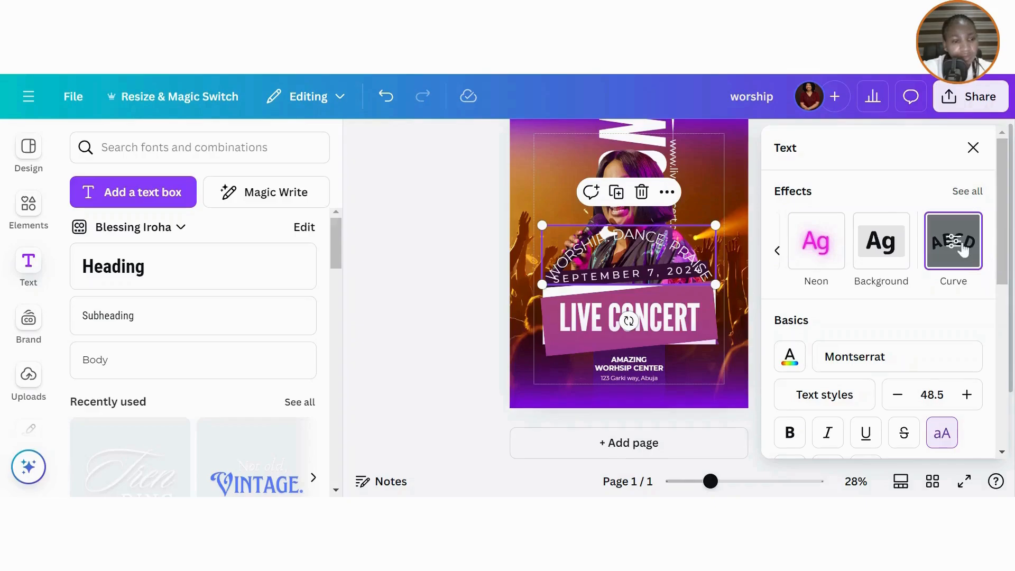
{"action": "left_click", "coordinate": [958, 245]}
{"action": "mouse_move", "coordinate": [860, 216]}
{"action": "left_mouse_down"}
{"action": "mouse_move", "coordinate": [838, 217]}
{"action": "mouse_move", "coordinate": [850, 252]}
{"action": "mouse_move", "coordinate": [886, 245]}
{"action": "mouse_move", "coordinate": [877, 218]}
{"action": "left_mouse_up"}
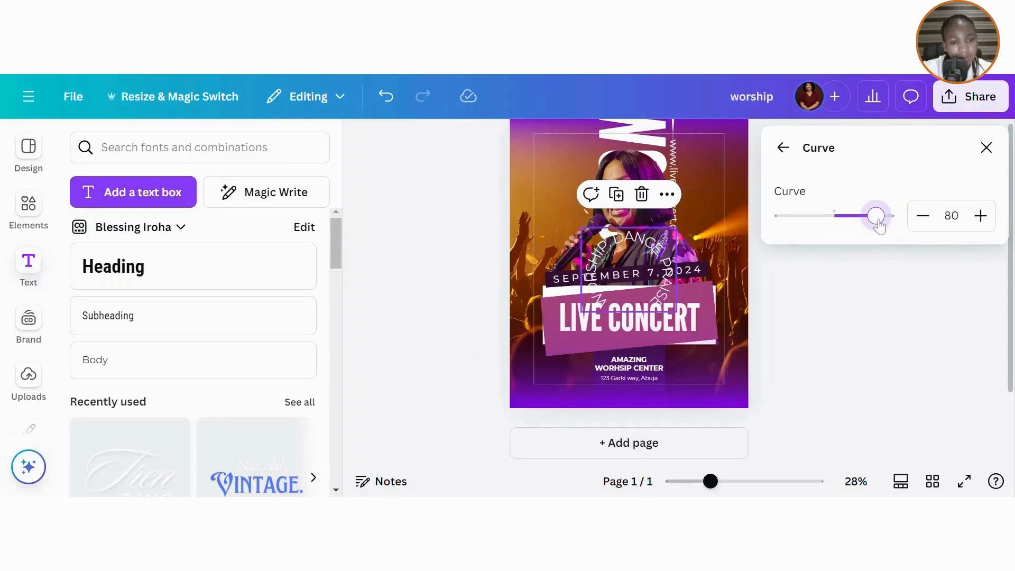
{"action": "left_click", "coordinate": [987, 148]}
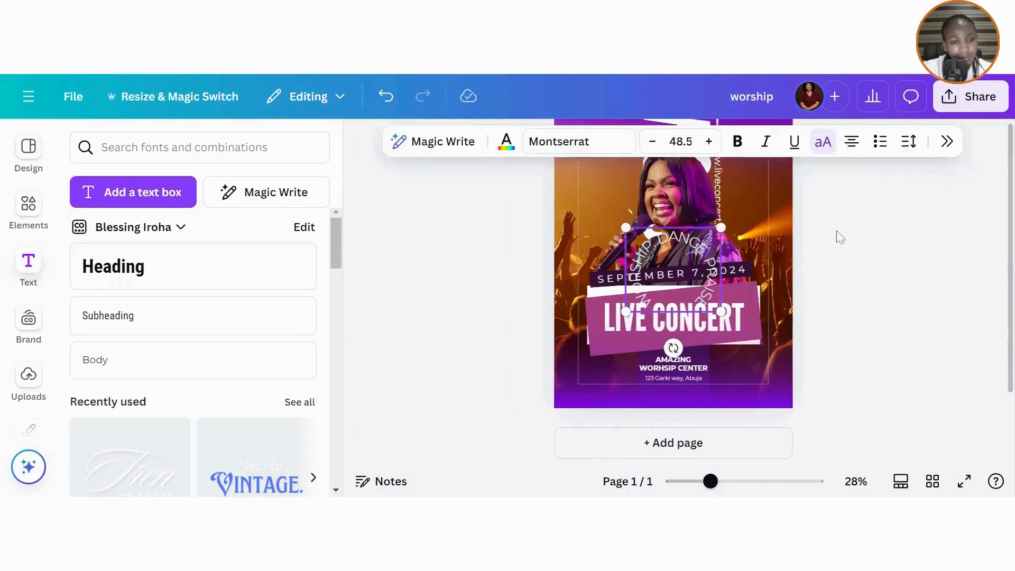
{"action": "left_click_drag", "start_coordinate": [726, 229], "coordinate": [673, 274]}
{"action": "left_click_drag", "start_coordinate": [669, 350], "coordinate": [760, 309]}
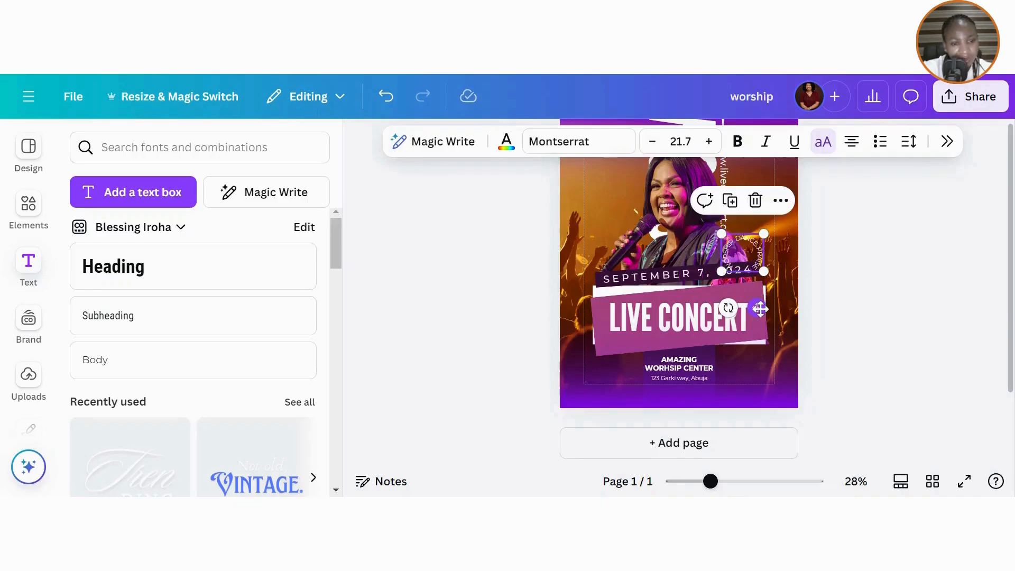
- Send the curved tagline one layer backward
{"action": "left_click", "coordinate": [781, 200]}
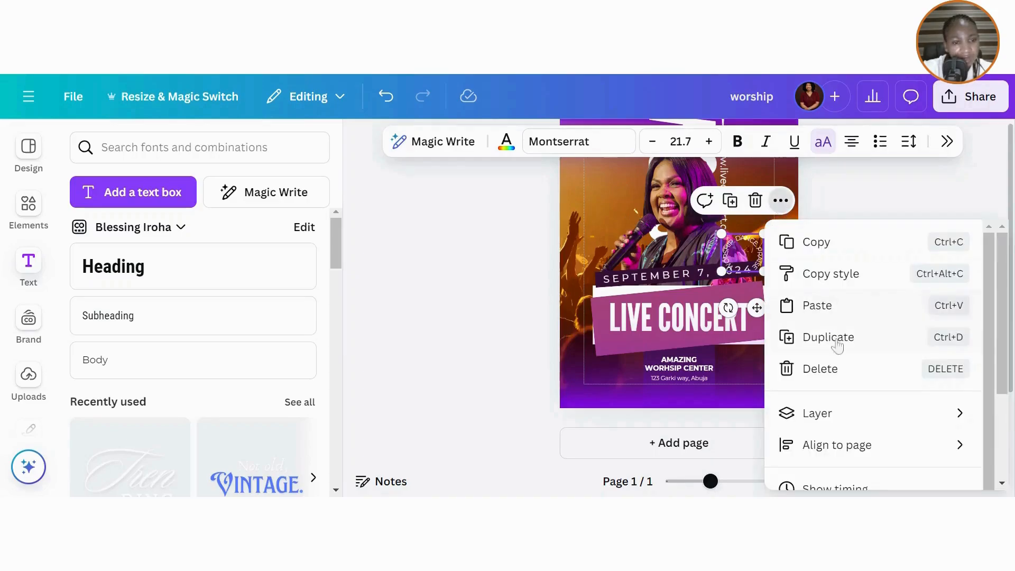
{"action": "mouse_move", "coordinate": [825, 413]}
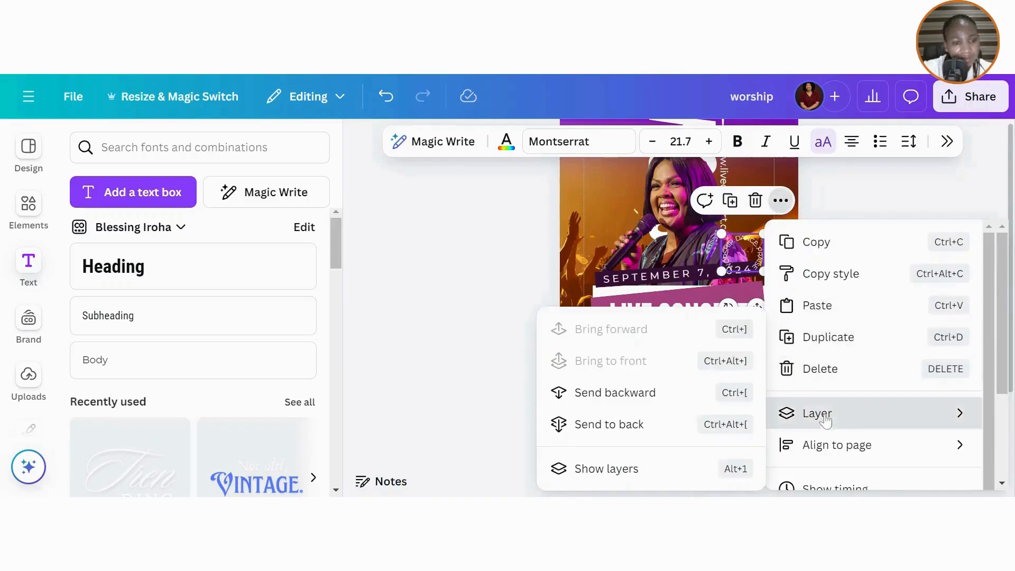
{"action": "left_click", "coordinate": [639, 392]}
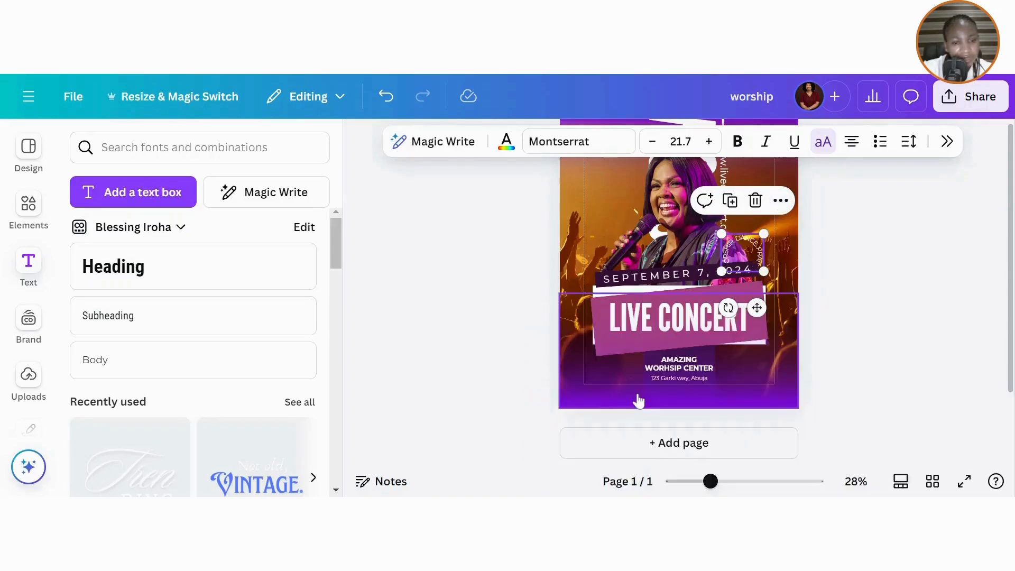
- Check the curved tagline's wording, then select the singer photo
{"action": "left_click", "coordinate": [753, 252]}
{"action": "left_click", "coordinate": [846, 265]}
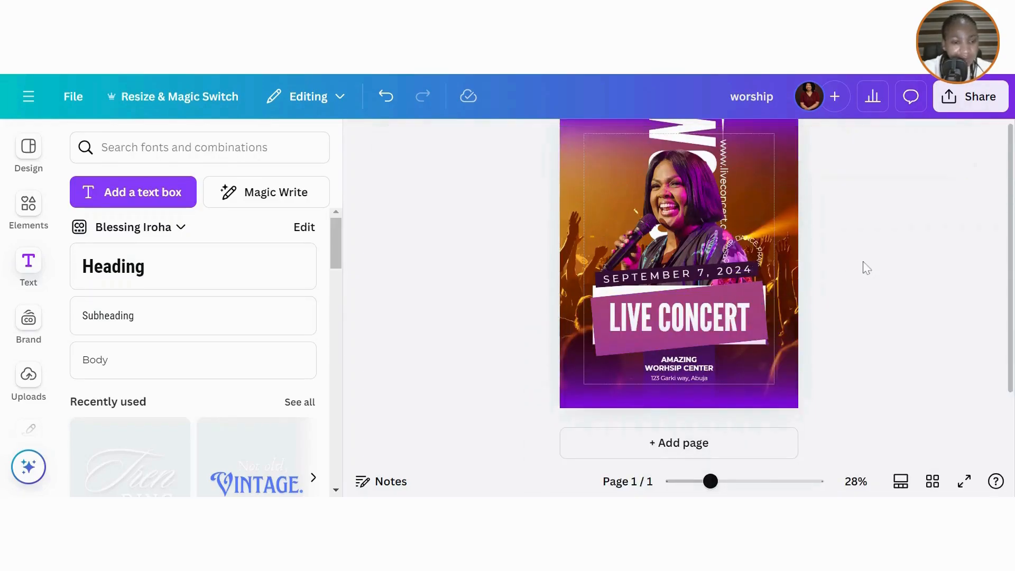
{"action": "left_click", "coordinate": [755, 245]}
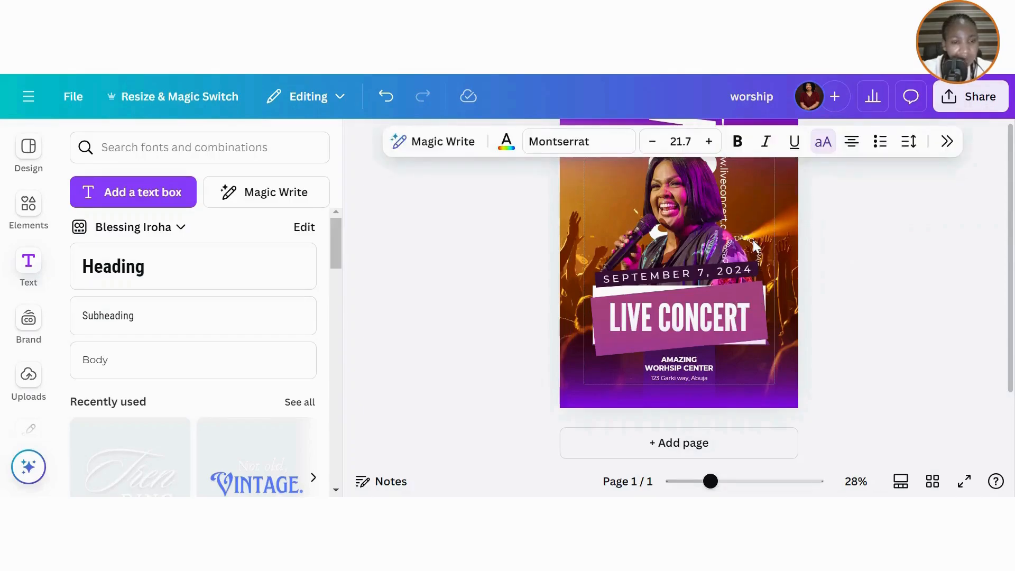
{"action": "left_click", "coordinate": [841, 278]}
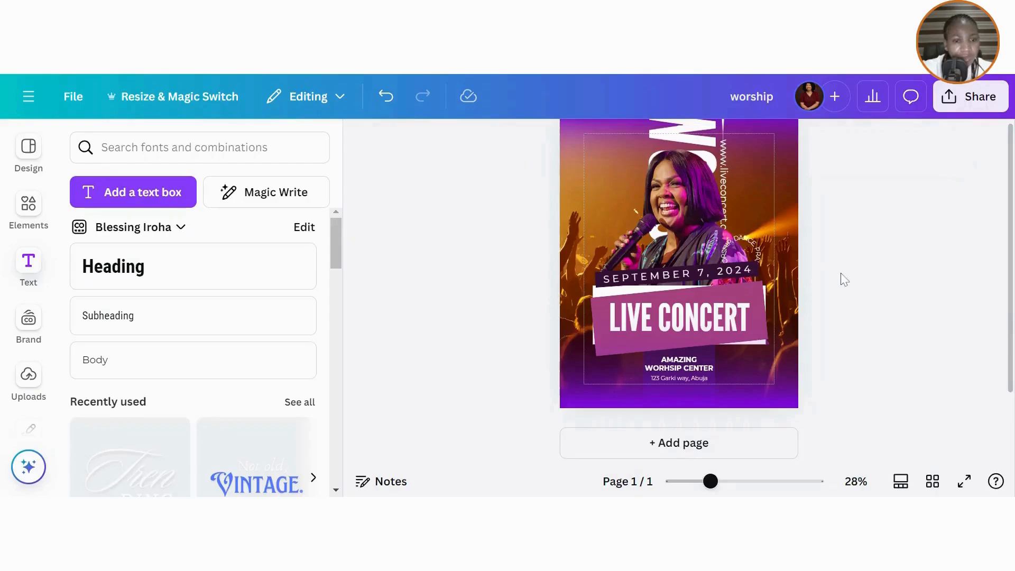
{"action": "left_click", "coordinate": [744, 246]}
{"action": "left_click", "coordinate": [744, 246]}
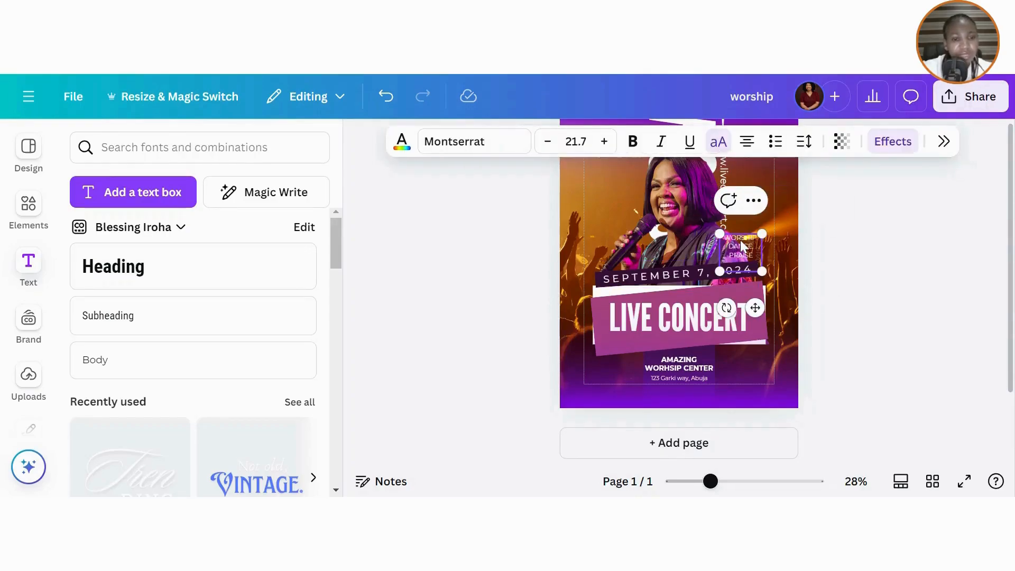
{"action": "left_click", "coordinate": [855, 252]}
{"action": "left_click", "coordinate": [680, 218]}
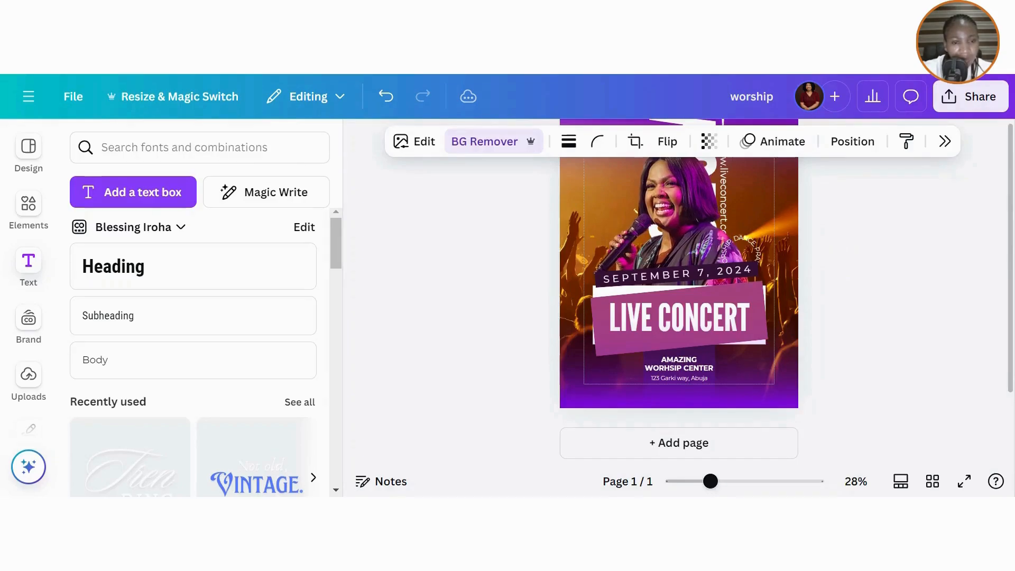
- Search Elements for 'grunge overlay texture' and filter to Graphics results
{"action": "left_click", "coordinate": [886, 272]}
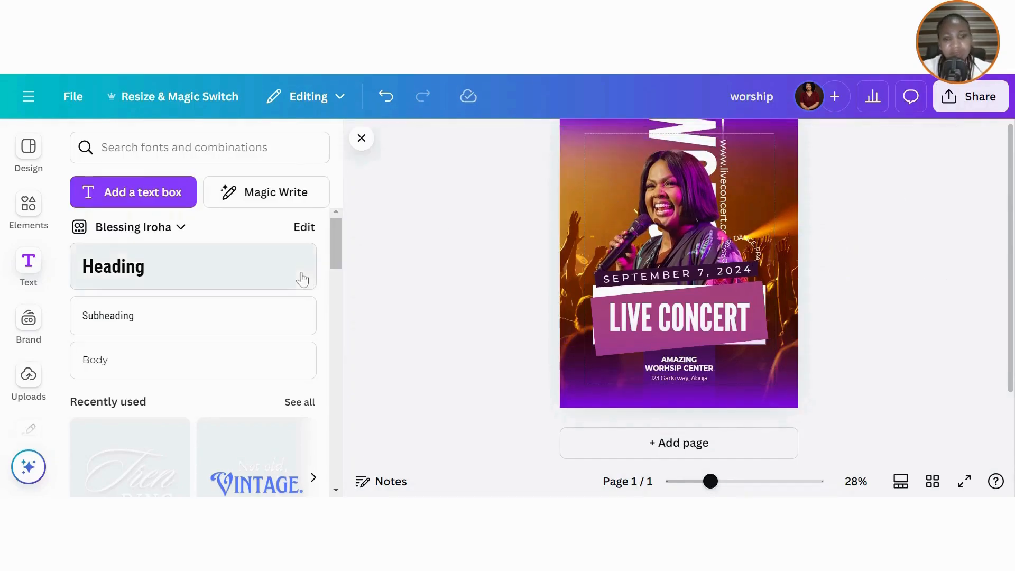
{"action": "left_click", "coordinate": [27, 214]}
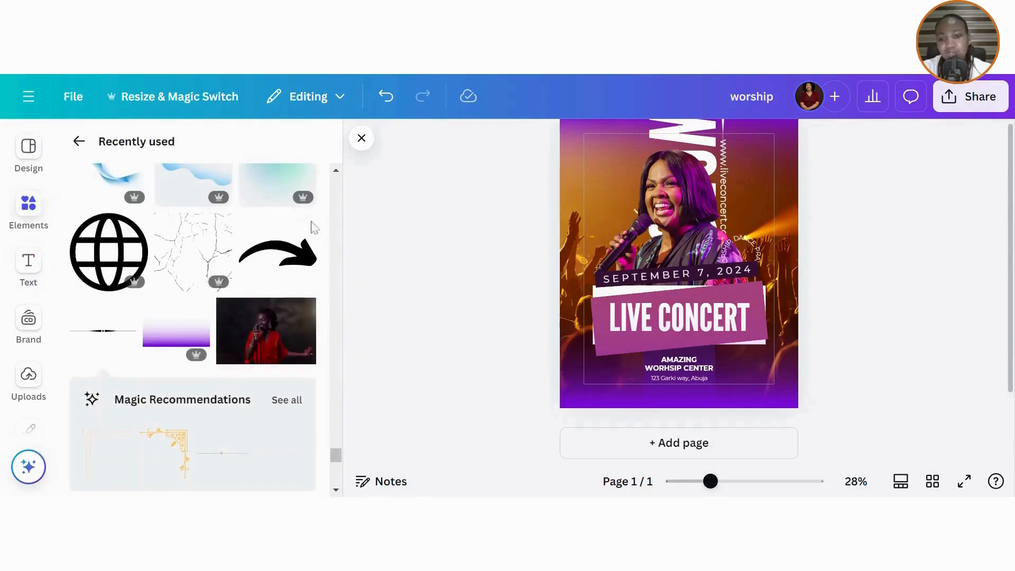
{"action": "left_click", "coordinate": [79, 142]}
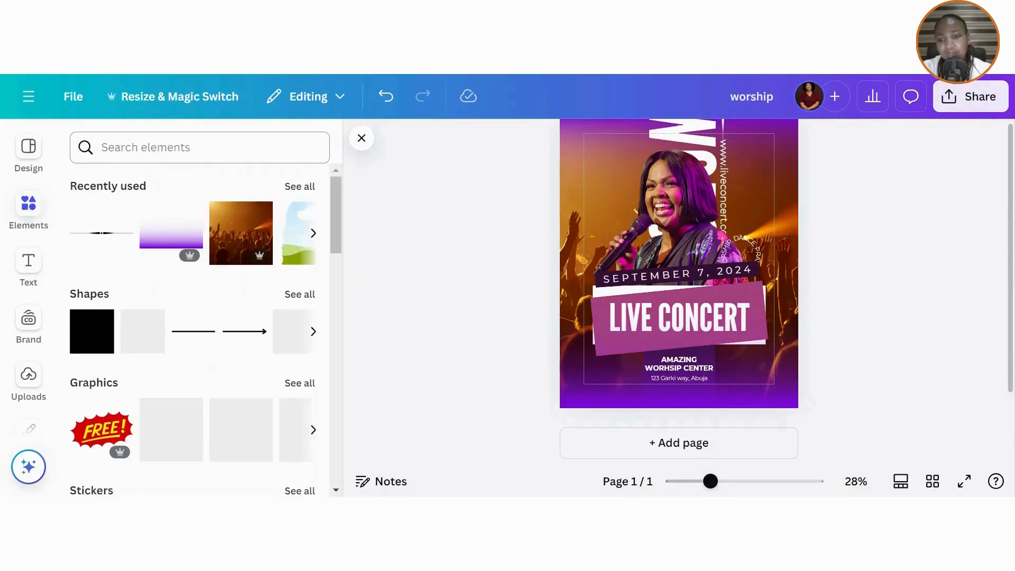
{"action": "left_click", "coordinate": [101, 148]}
{"action": "type", "text": "gru"}
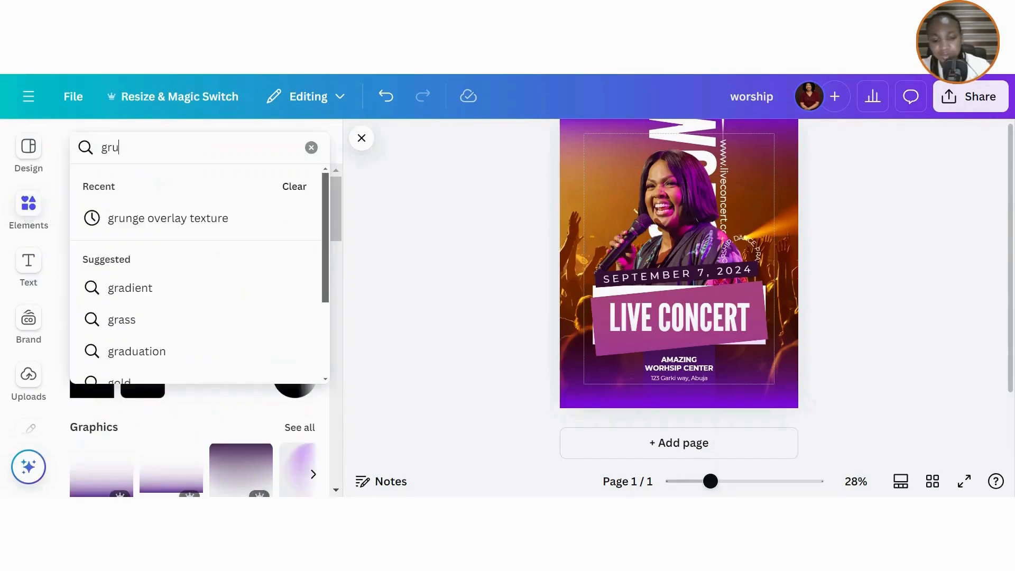
{"action": "left_click", "coordinate": [160, 229]}
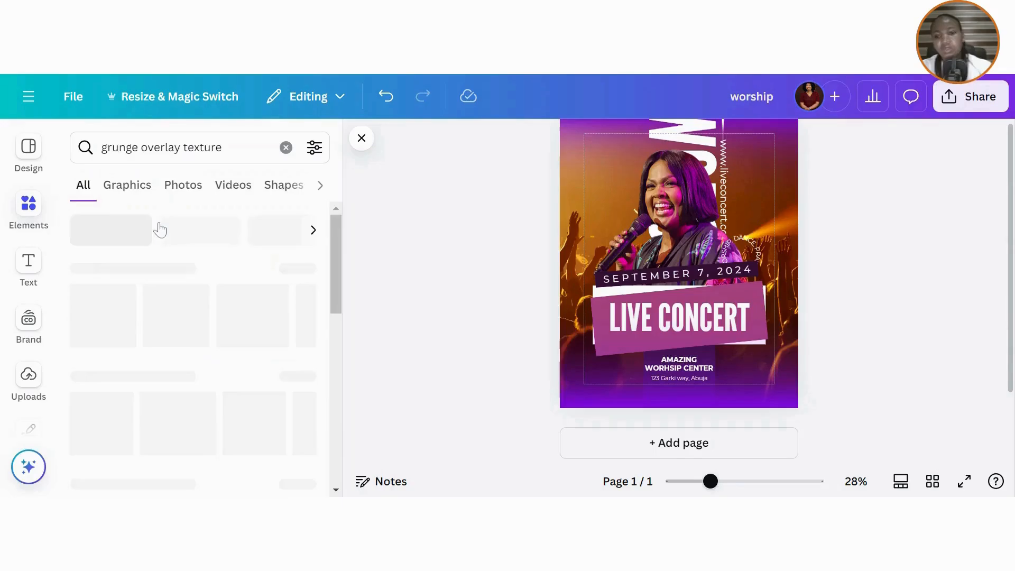
{"action": "left_click", "coordinate": [133, 187]}
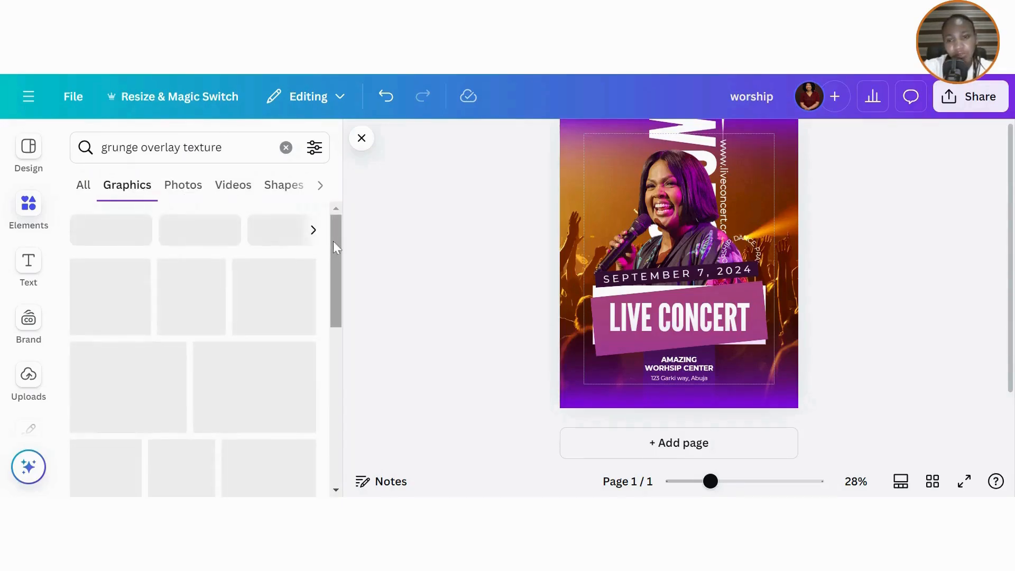
- Browse through the grunge texture graphics results
{"action": "scroll", "coordinate": [340, 277], "scroll_direction": "down", "scroll_amount": 3}
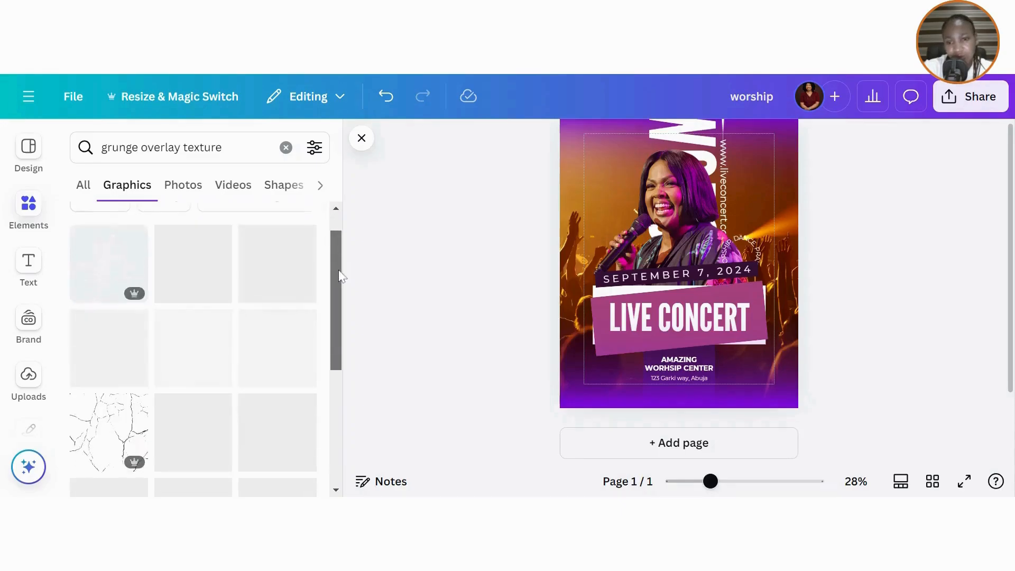
{"action": "scroll", "coordinate": [340, 338], "scroll_direction": "down", "scroll_amount": 2}
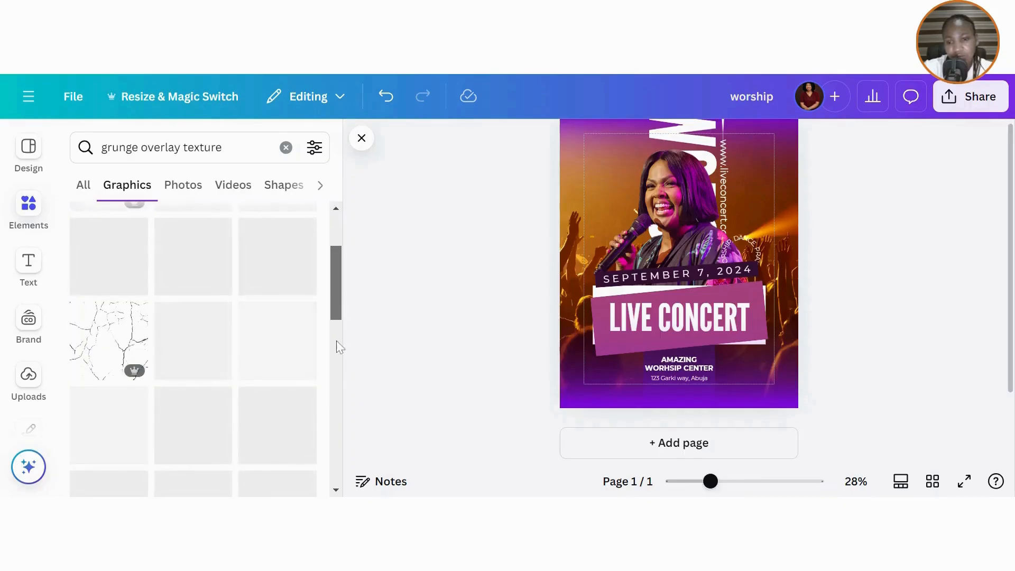
{"action": "scroll", "coordinate": [336, 317], "scroll_direction": "up", "scroll_amount": 3}
{"action": "scroll", "coordinate": [337, 316], "scroll_direction": "down", "scroll_amount": 3}
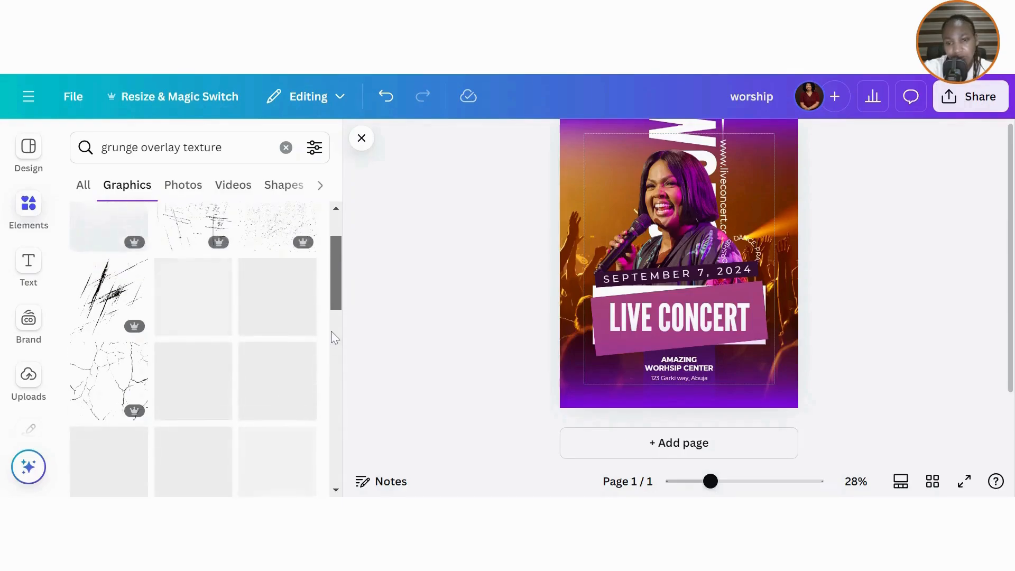
{"action": "scroll", "coordinate": [334, 347], "scroll_direction": "down", "scroll_amount": 2}
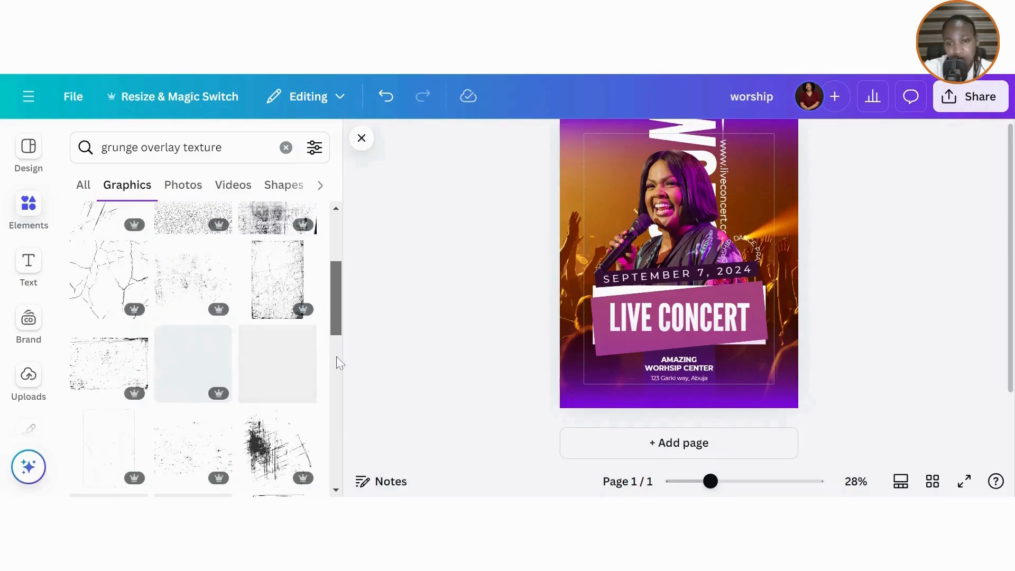
{"action": "scroll", "coordinate": [339, 372], "scroll_direction": "down", "scroll_amount": 1}
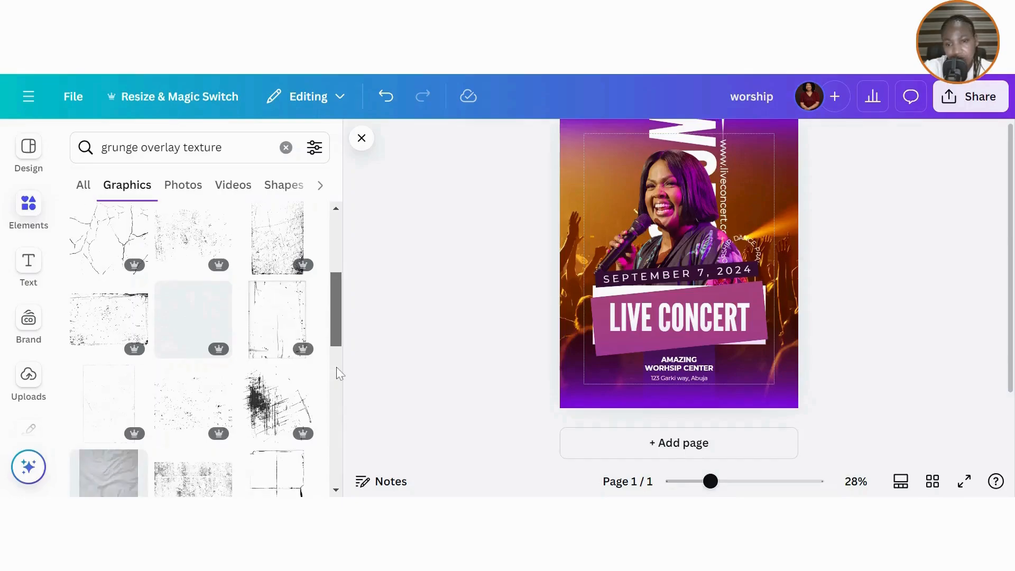
{"action": "scroll", "coordinate": [340, 397], "scroll_direction": "down", "scroll_amount": 3}
{"action": "scroll", "coordinate": [340, 370], "scroll_direction": "up", "scroll_amount": 5}
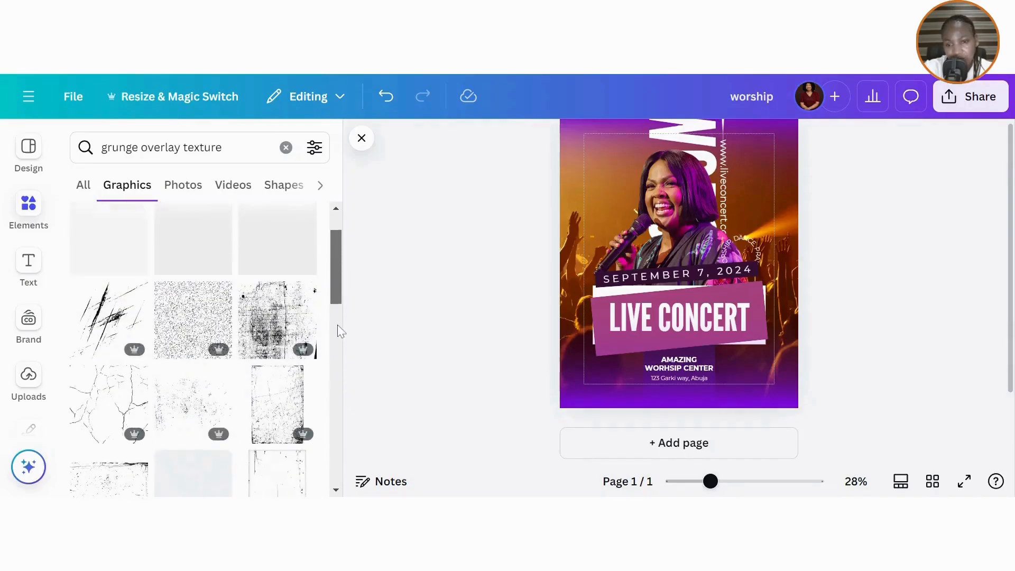
{"action": "scroll", "coordinate": [341, 331], "scroll_direction": "up", "scroll_amount": 2}
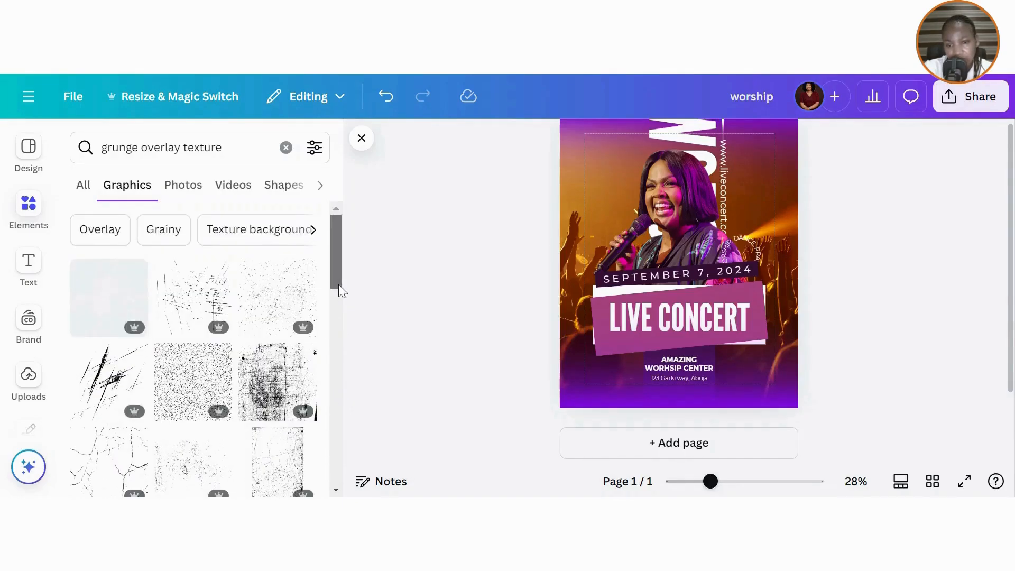
{"action": "left_click_drag", "start_coordinate": [340, 289], "coordinate": [341, 336]}
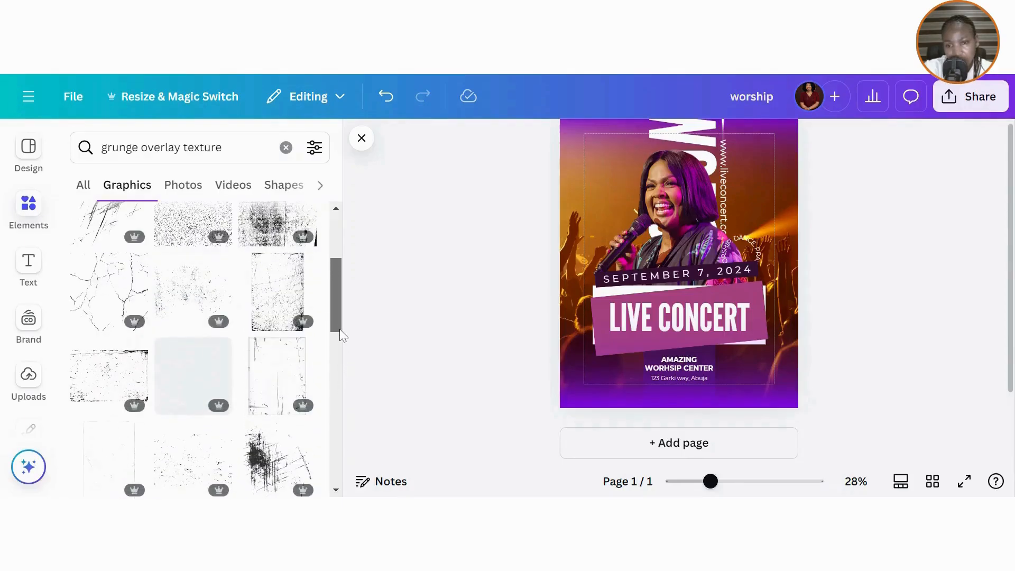
- Try a crack texture, remove it, and lay a grainy grunge overlay across the page
{"action": "left_click", "coordinate": [206, 363]}
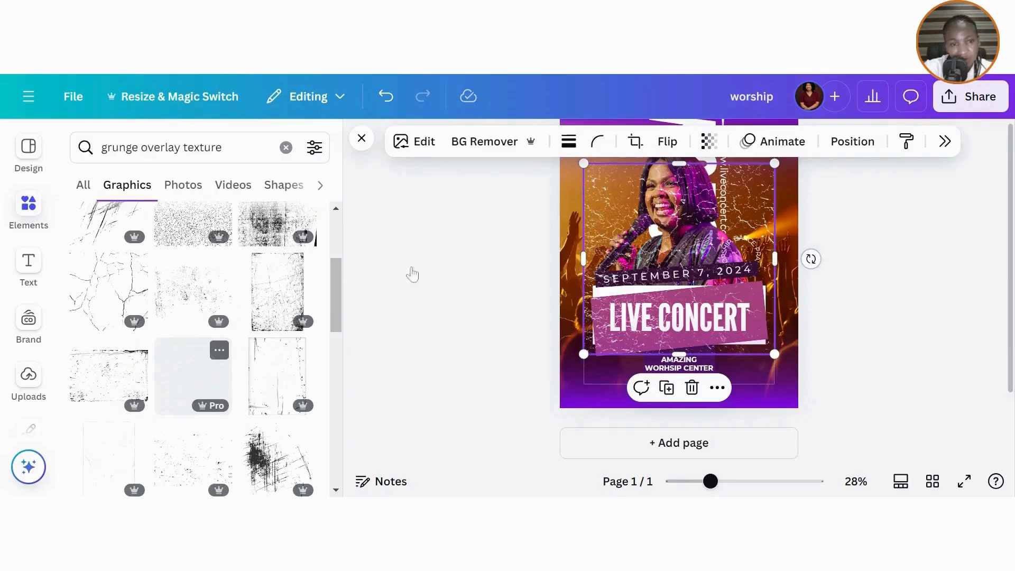
{"action": "left_click", "coordinate": [692, 388]}
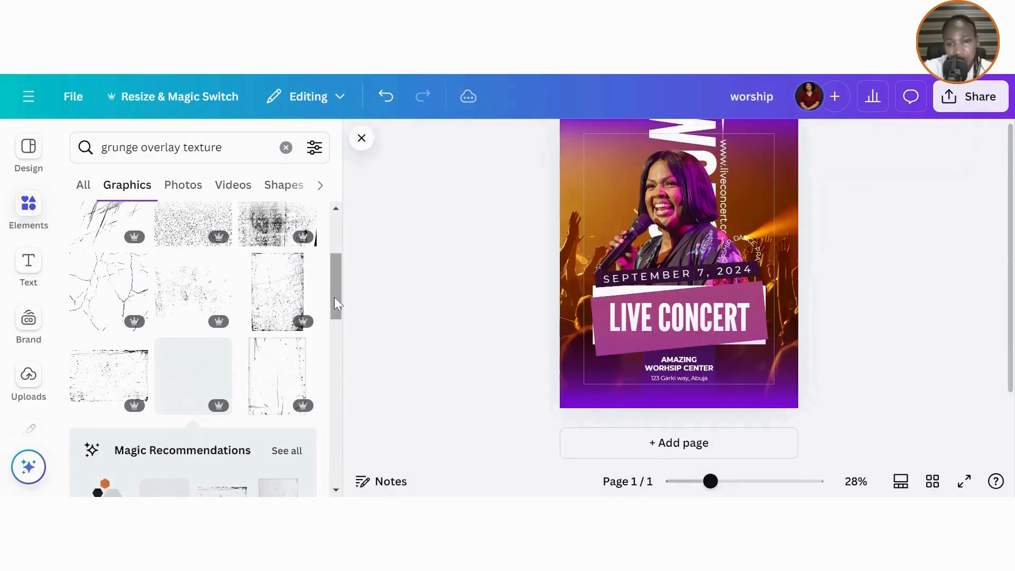
{"action": "left_click_drag", "start_coordinate": [341, 313], "coordinate": [341, 436]}
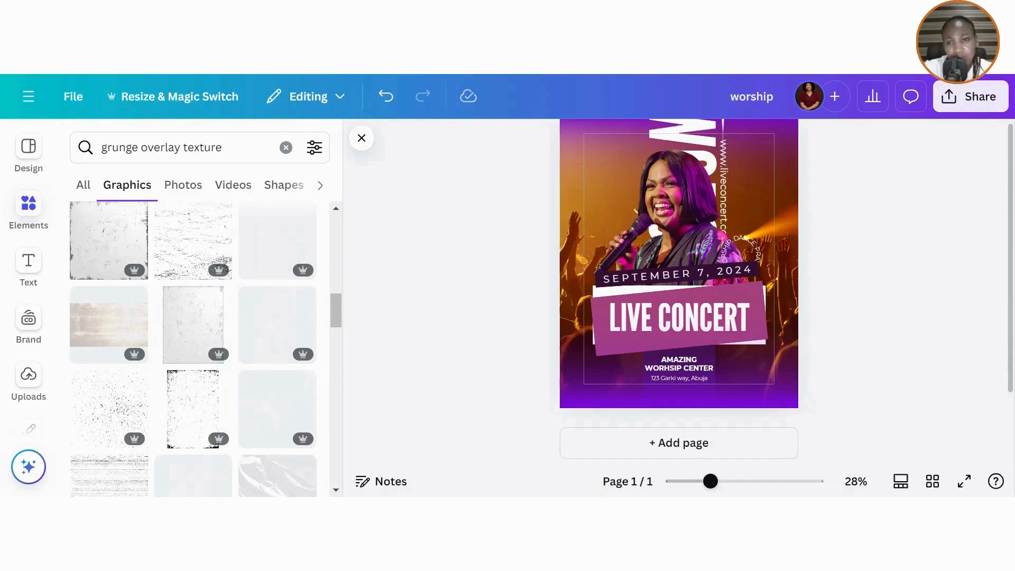
{"action": "left_click", "coordinate": [707, 344]}
{"action": "mouse_move", "coordinate": [763, 222]}
{"action": "left_mouse_down"}
{"action": "mouse_move", "coordinate": [782, 189]}
{"action": "mouse_move", "coordinate": [778, 224]}
{"action": "mouse_move", "coordinate": [778, 213]}
{"action": "left_mouse_up"}
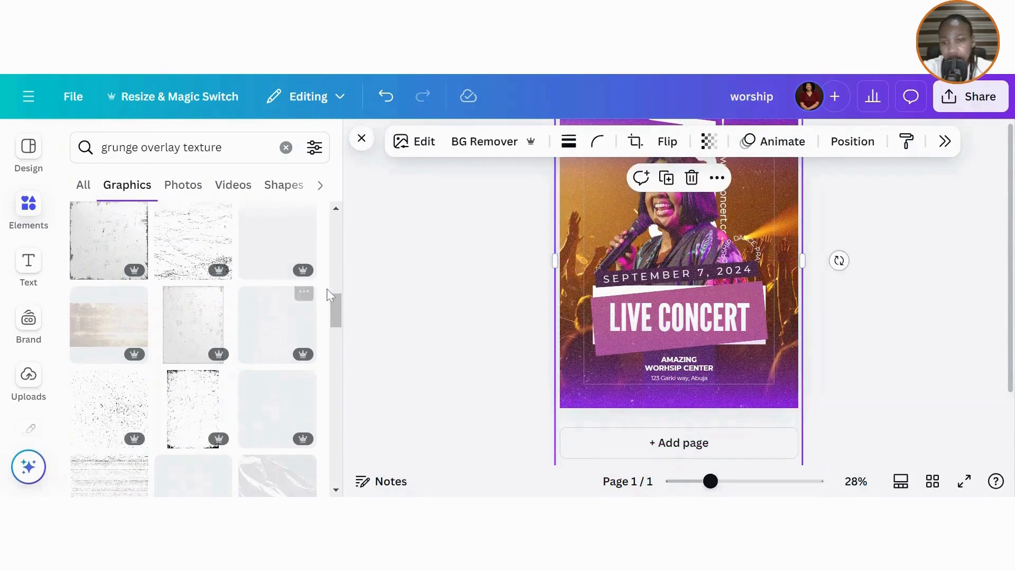
{"action": "left_click_drag", "start_coordinate": [340, 313], "coordinate": [341, 206]}
- Clear the texture search and show the full Recently used elements list
{"action": "left_click", "coordinate": [286, 147]}
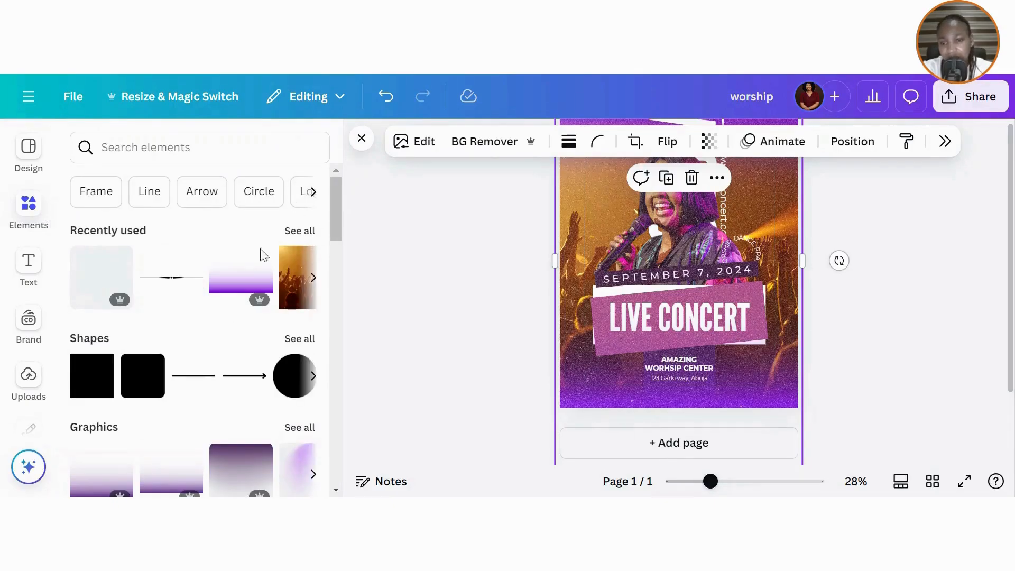
{"action": "left_click", "coordinate": [120, 260]}
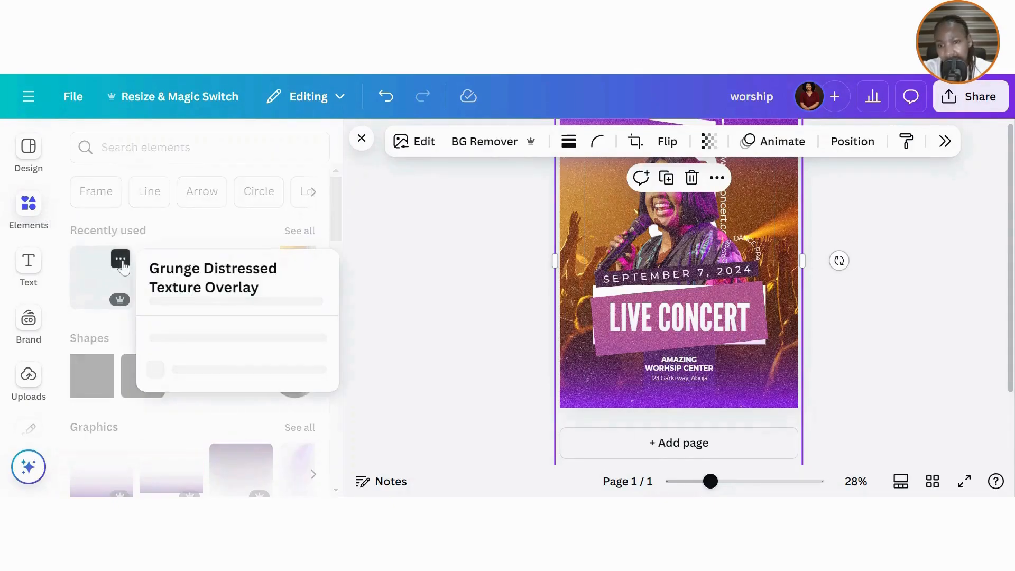
{"action": "left_click", "coordinate": [382, 273]}
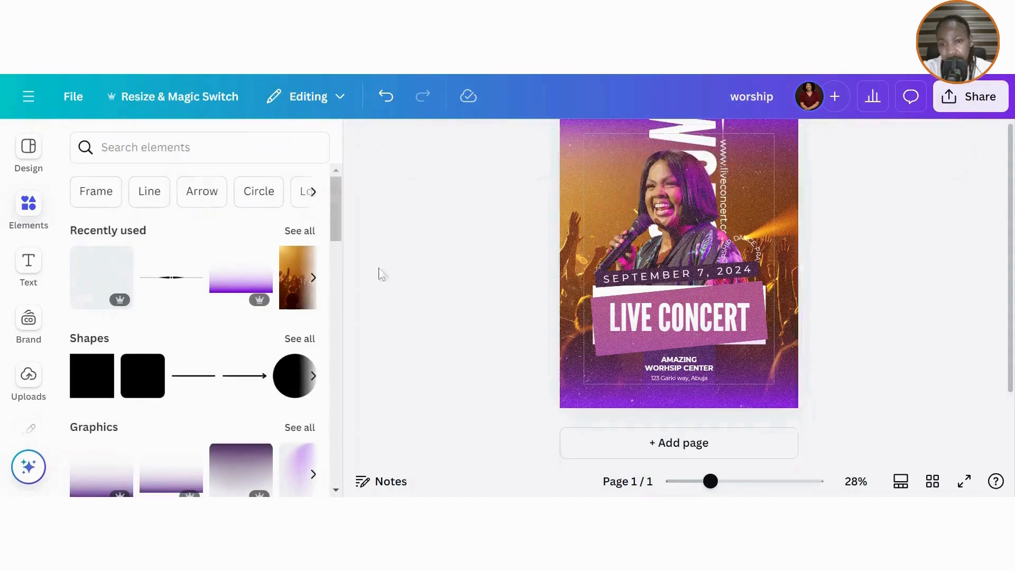
{"action": "left_click", "coordinate": [299, 231]}
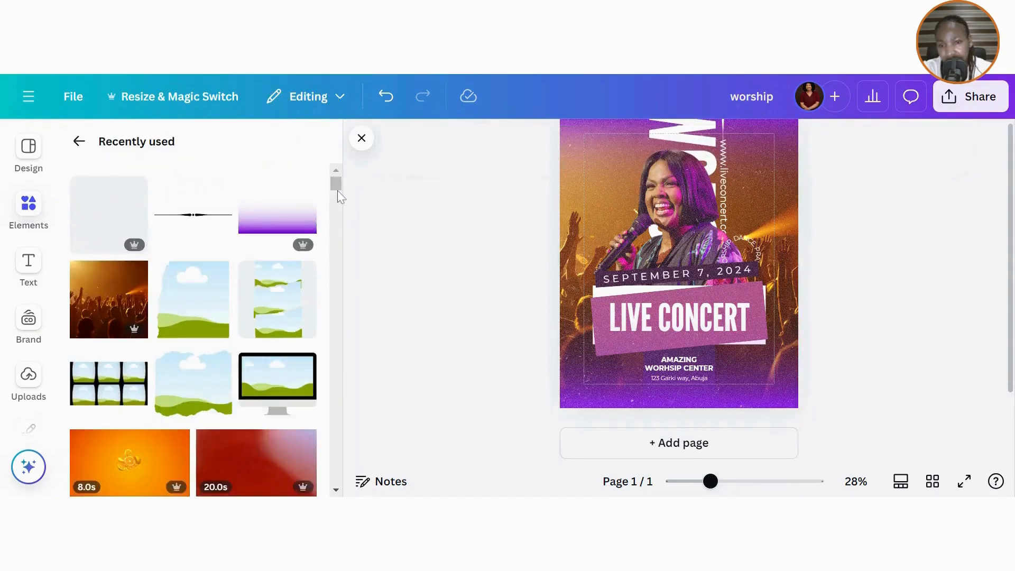
- Nudge the full-page background image upward, then review the whole poster
{"action": "left_click_drag", "start_coordinate": [337, 187], "coordinate": [356, 283]}
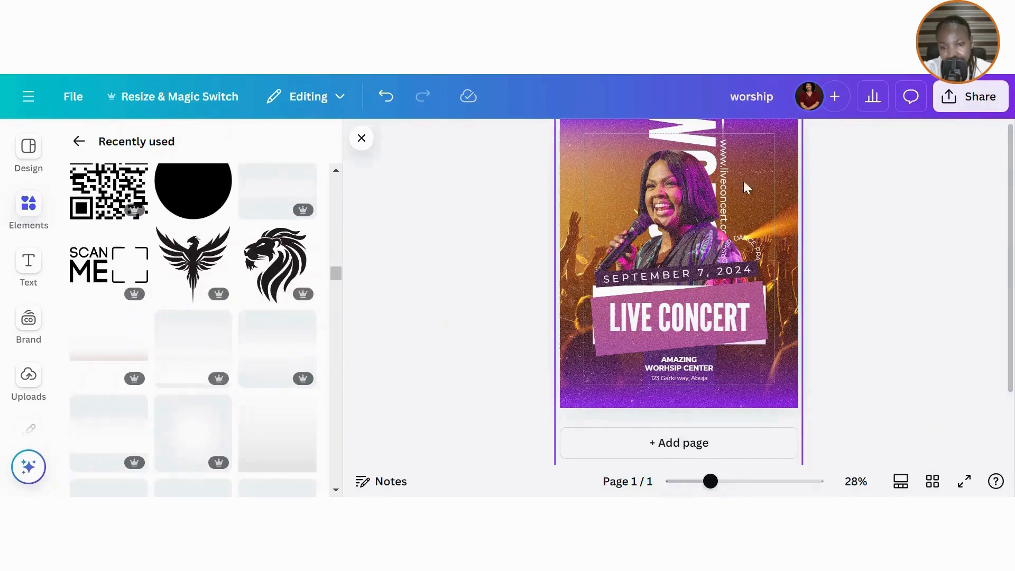
{"action": "left_click", "coordinate": [606, 161]}
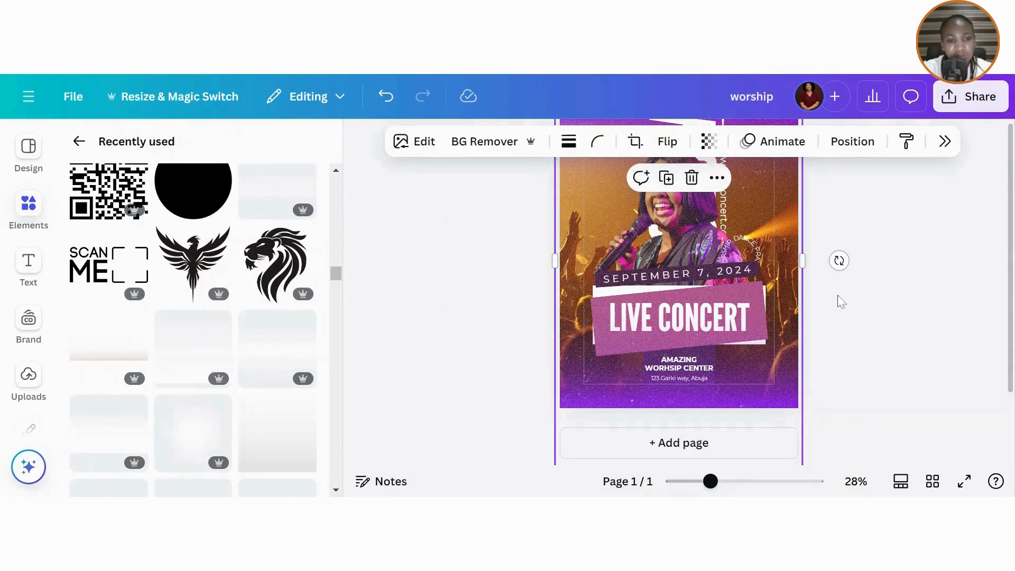
{"action": "left_click_drag", "start_coordinate": [786, 266], "coordinate": [784, 224]}
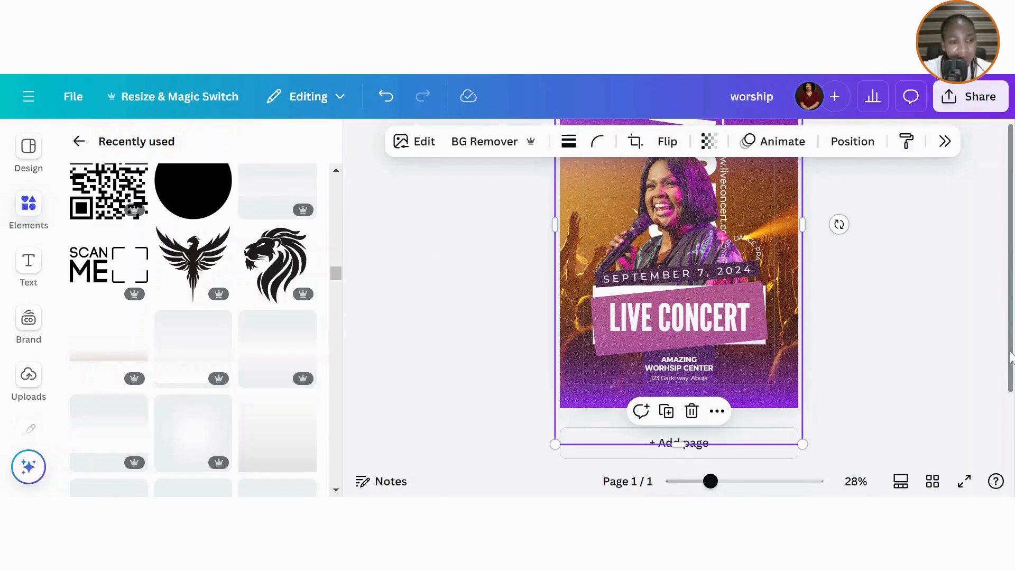
{"action": "left_click_drag", "start_coordinate": [1011, 358], "coordinate": [1013, 328]}
{"action": "scroll", "coordinate": [679, 296], "scroll_direction": "down", "scroll_amount": 2}
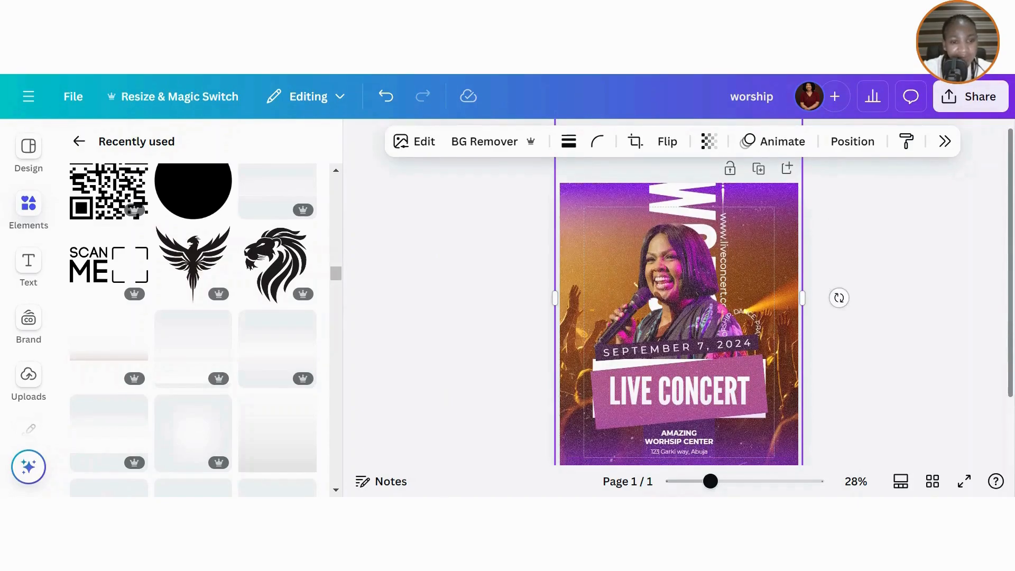
{"action": "scroll", "coordinate": [1013, 387], "scroll_direction": "down", "scroll_amount": 1}
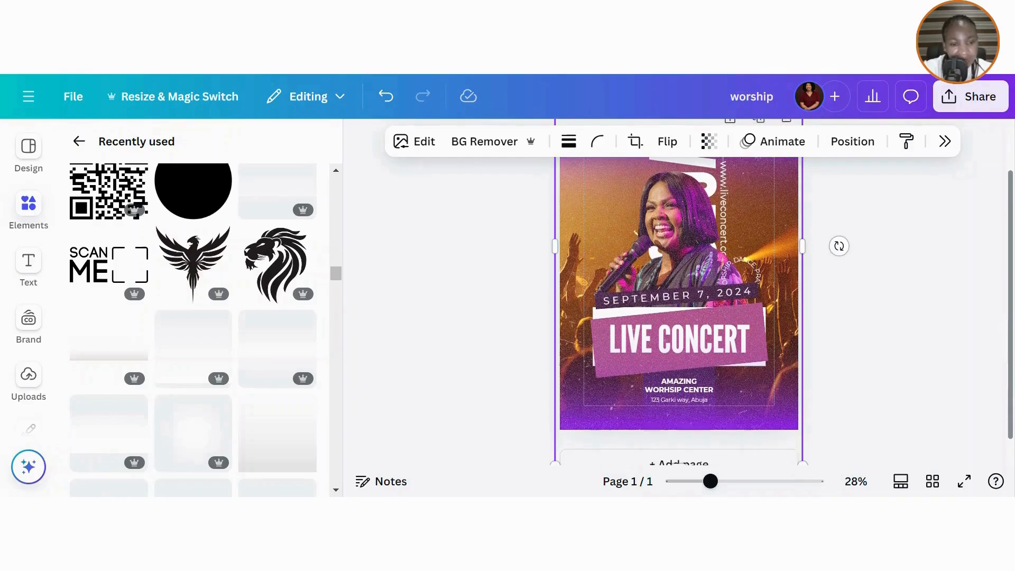
{"action": "scroll", "coordinate": [1013, 387], "scroll_direction": "up", "scroll_amount": 1}
{"action": "left_click_drag", "start_coordinate": [1014, 387], "coordinate": [1012, 321]}
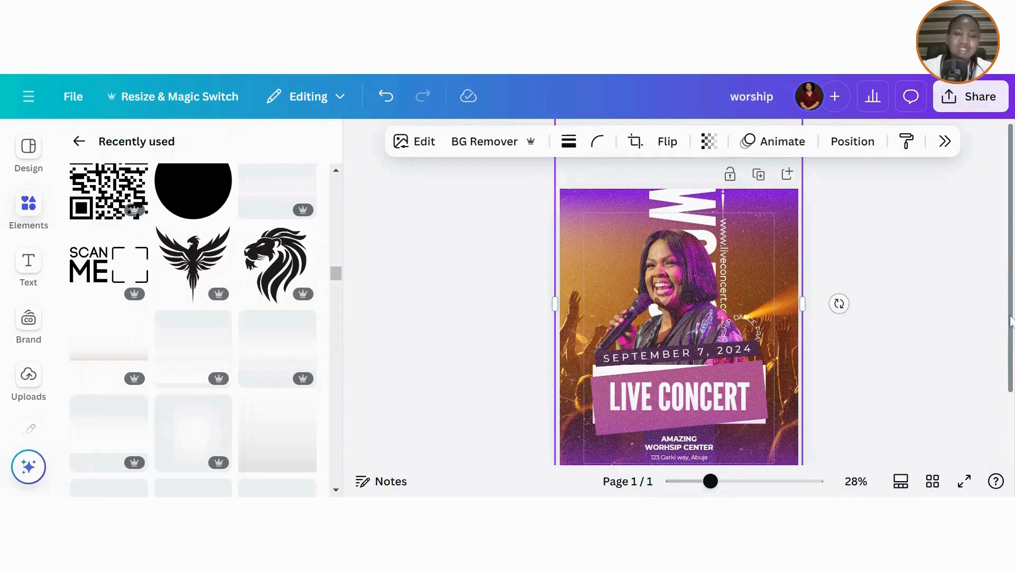